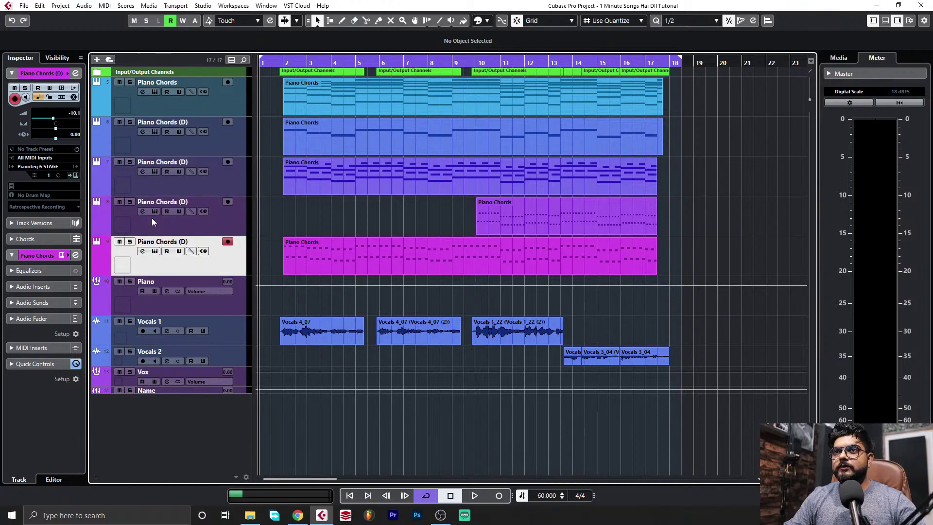
# Play the whole arrangement from bar 1 through bar 17, stop playback and return the playhead to bar 1
pyautogui.click(268, 61)
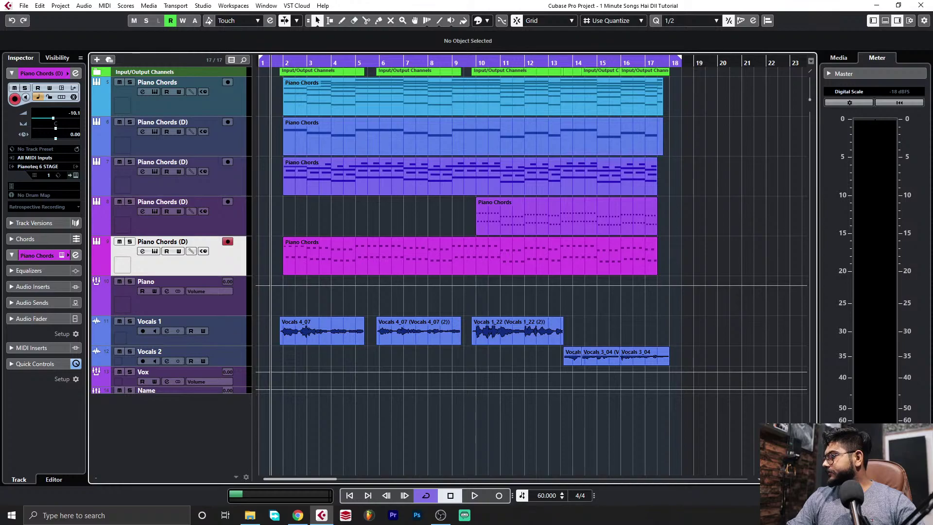
pyautogui.hotkey('alt', 'Tab')
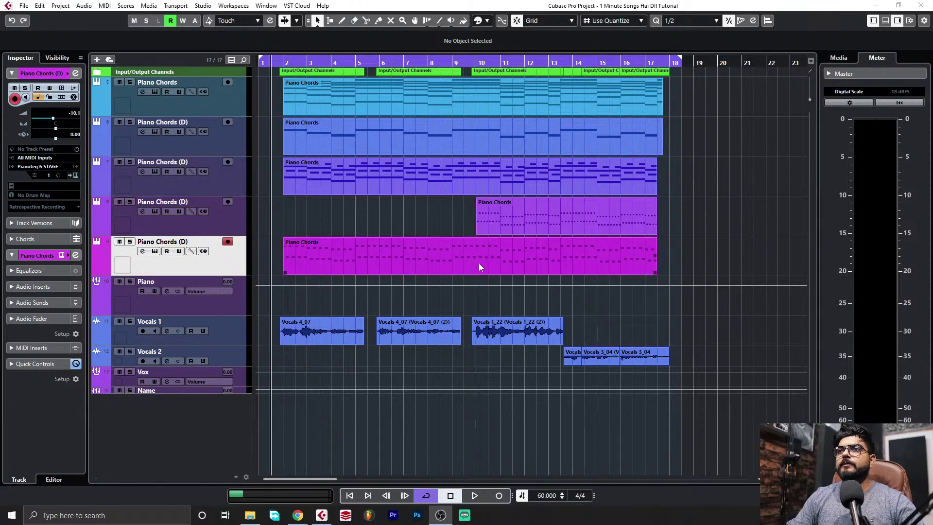
pyautogui.click(433, 300)
pyautogui.press('space')
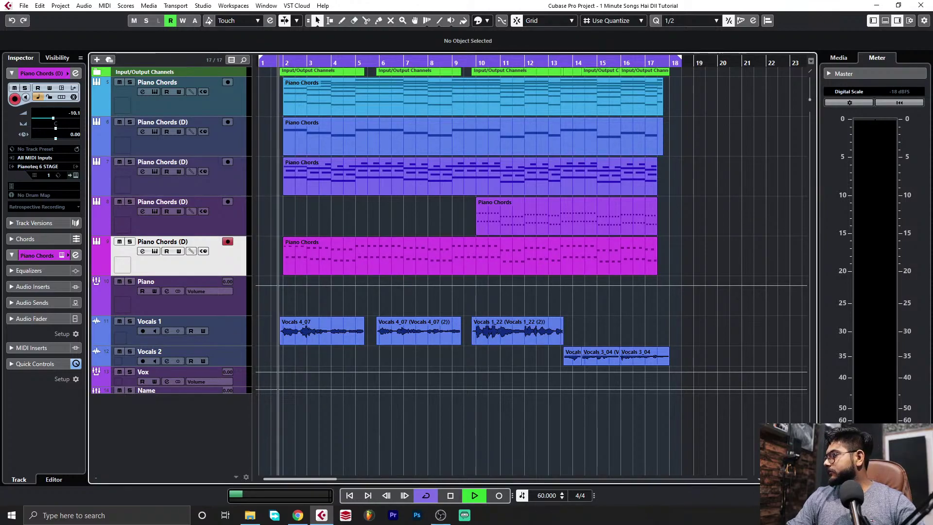
pyautogui.hotkey('alt', 'Tab')
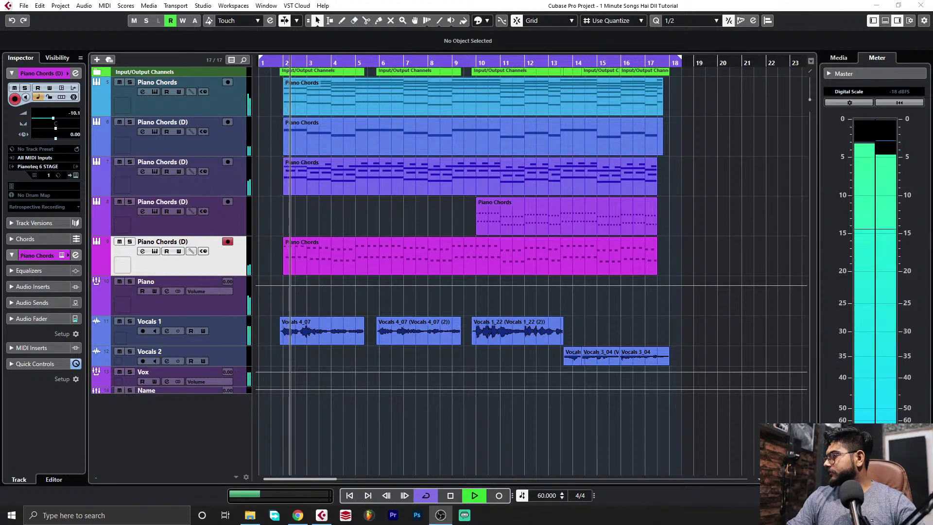
pyautogui.click(614, 316)
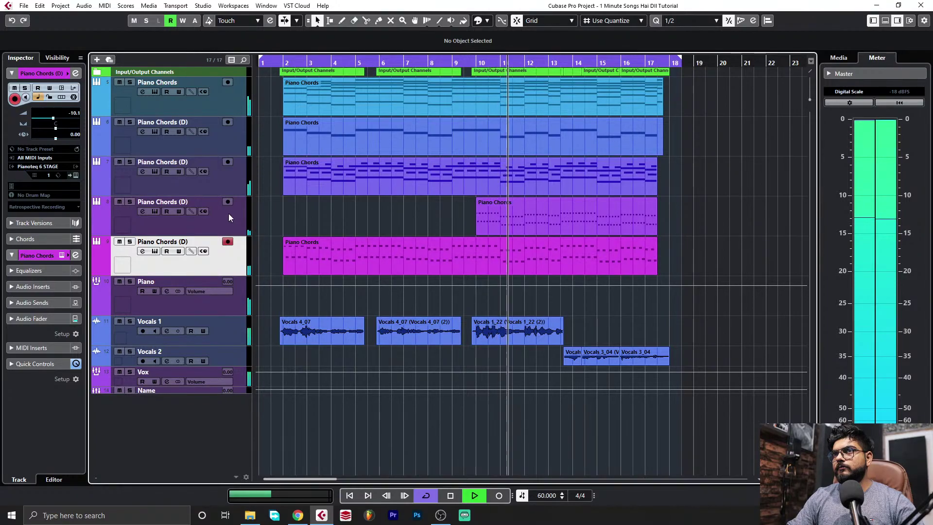
pyautogui.click(237, 299)
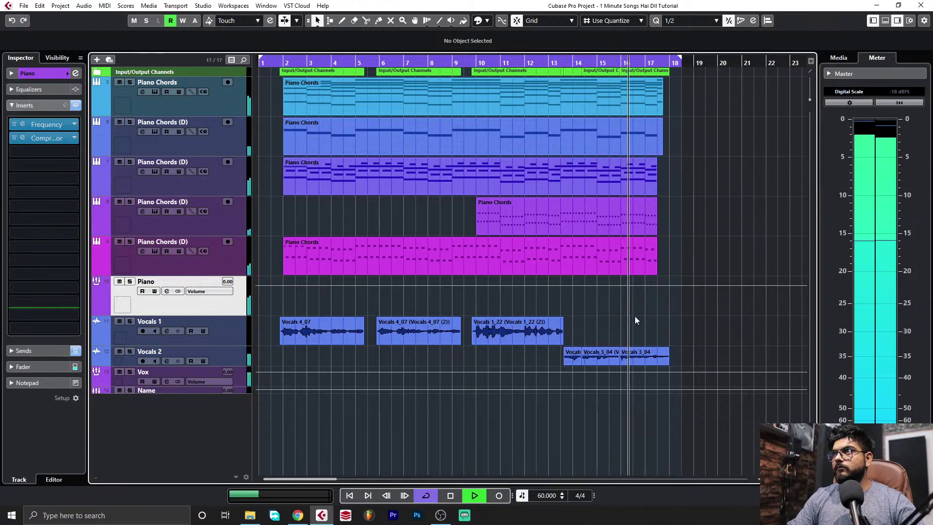
pyautogui.click(593, 255)
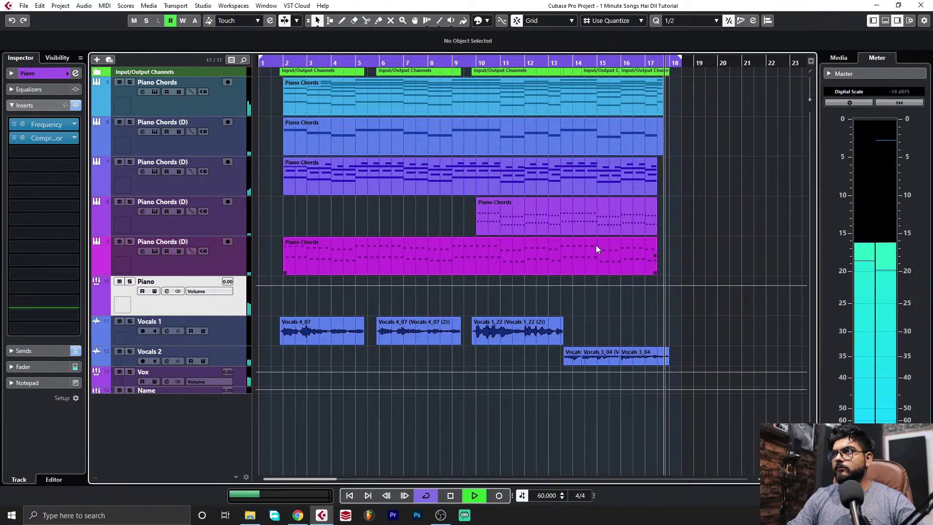
pyautogui.press('space')
pyautogui.click(333, 393)
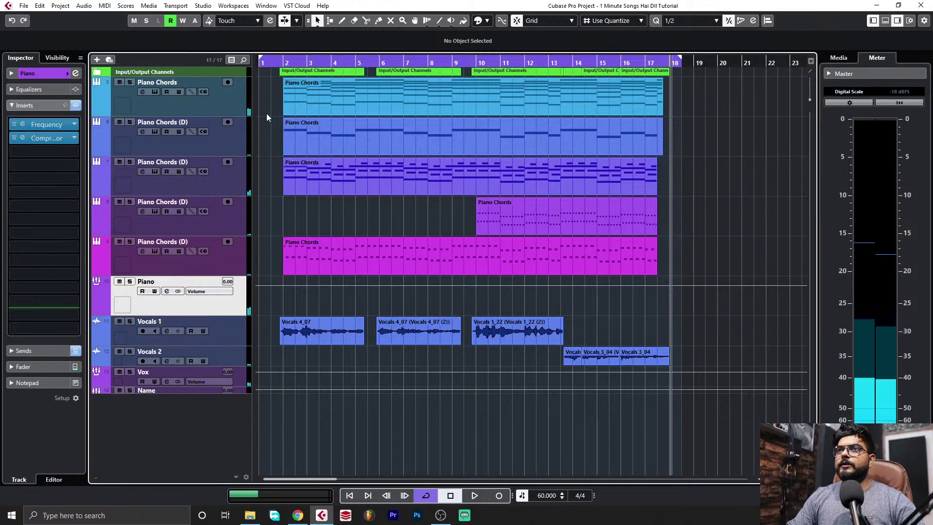
pyautogui.click(271, 63)
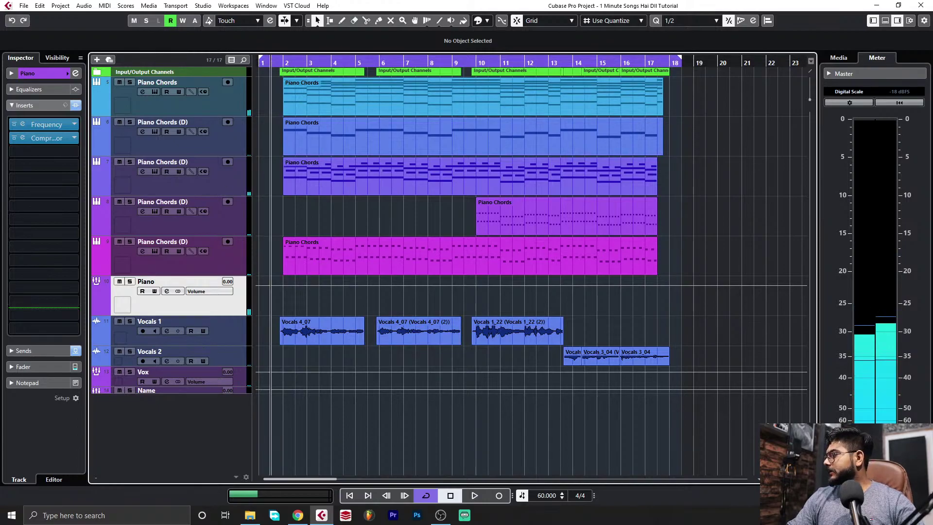
pyautogui.hotkey('alt', 'Tab')
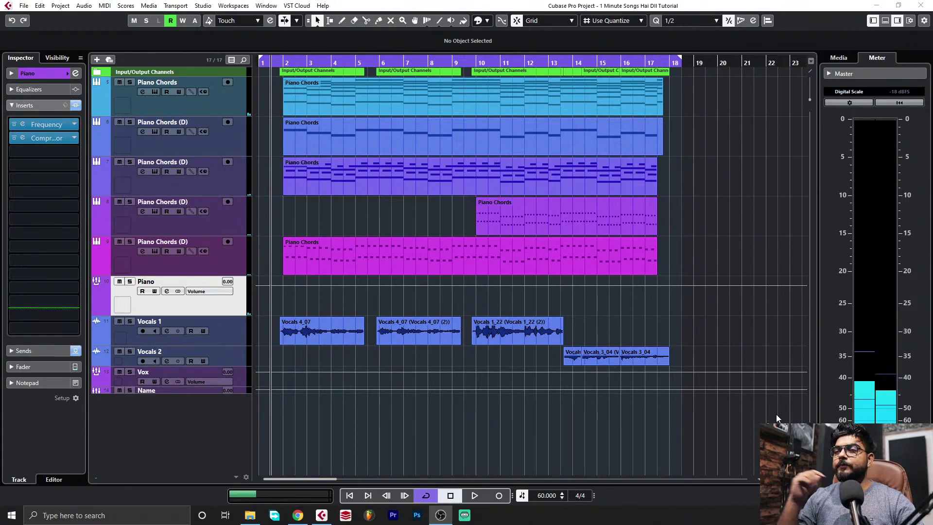
pyautogui.moveTo(271, 334); pyautogui.dragTo(655, 356)
pyautogui.click(645, 311)
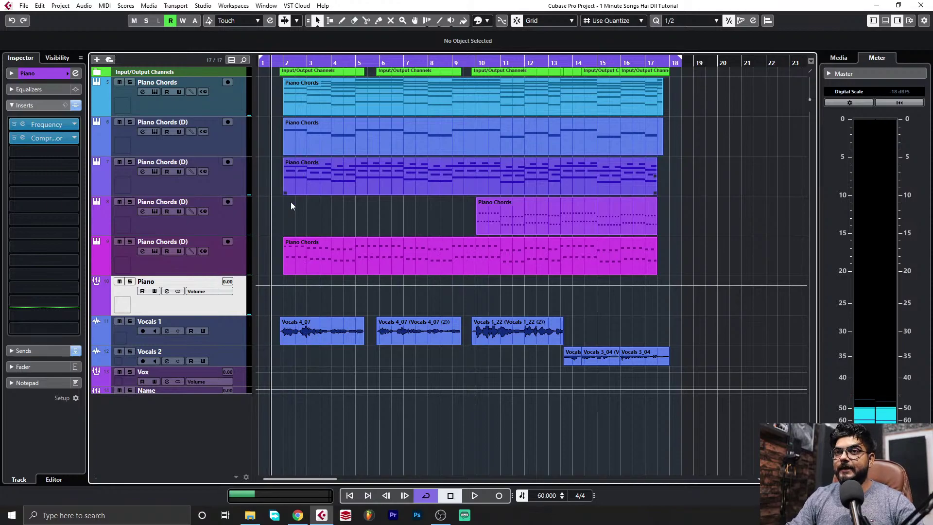
# Open the channel settings of the Vox group track and review its inserts, equalizer and sends
pyautogui.click(237, 339)
pyautogui.click(240, 360)
pyautogui.click(223, 382)
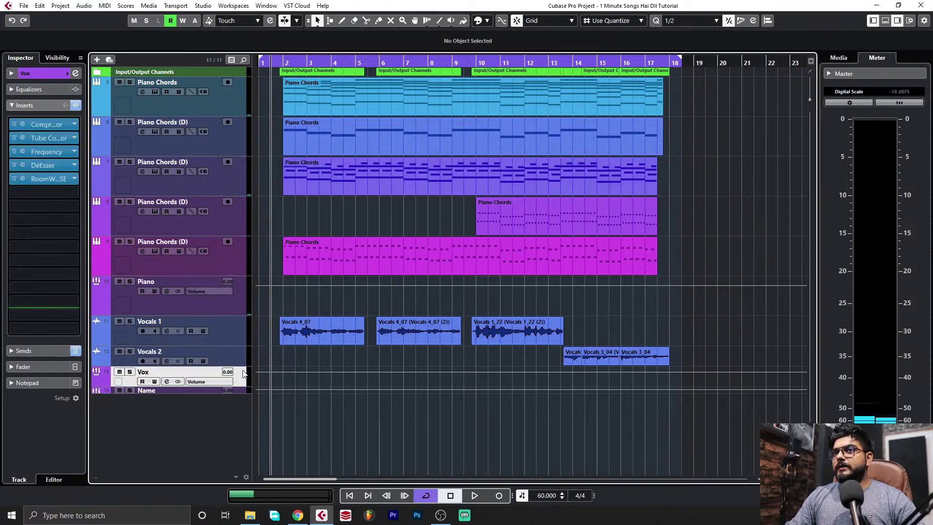
pyautogui.click(166, 381)
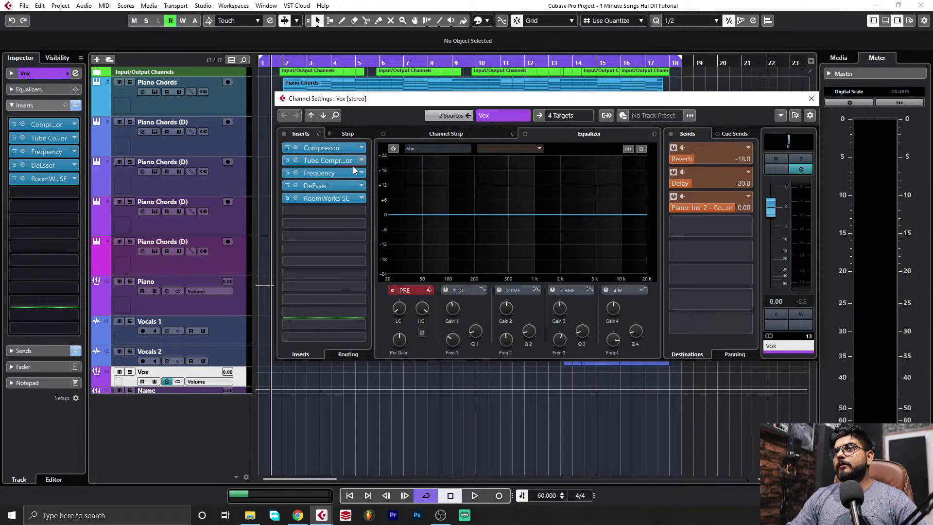
pyautogui.moveTo(553, 107); pyautogui.dragTo(497, 114)
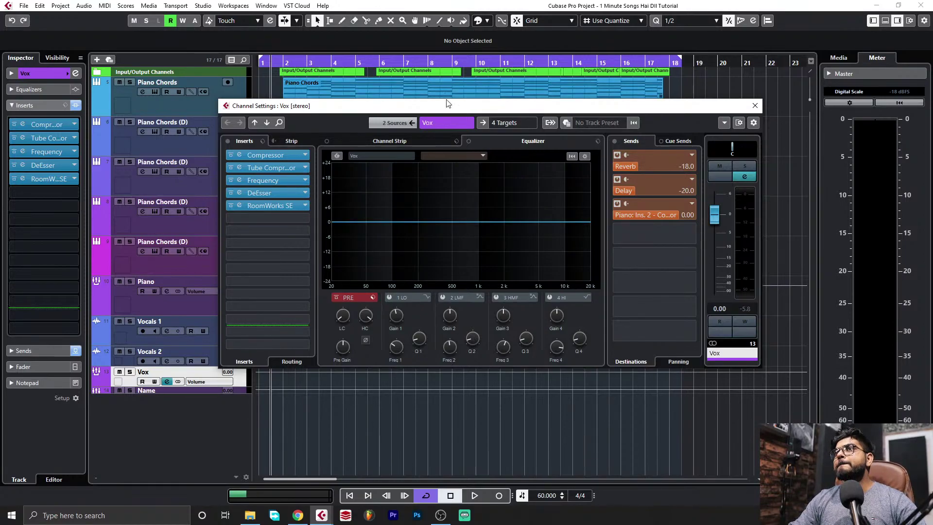
pyautogui.click(755, 106)
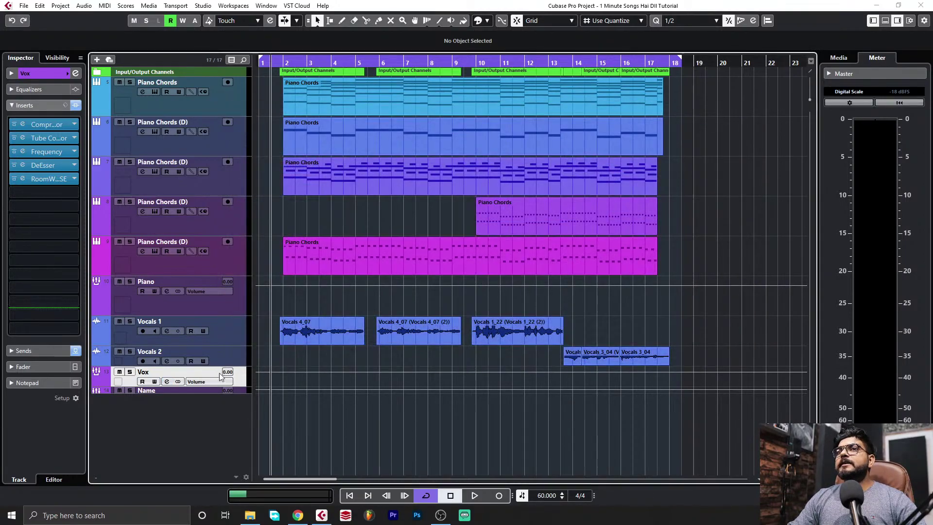
pyautogui.click(168, 382)
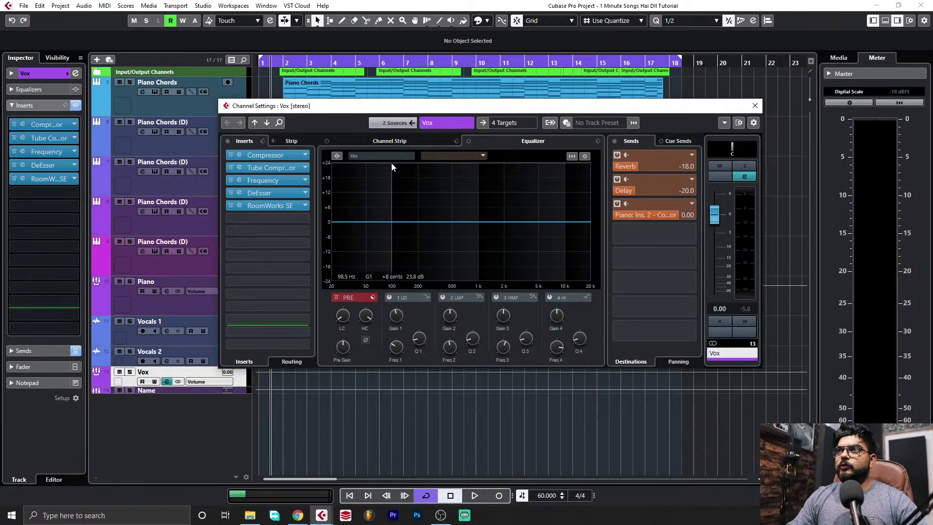
pyautogui.click(411, 144)
pyautogui.click(508, 142)
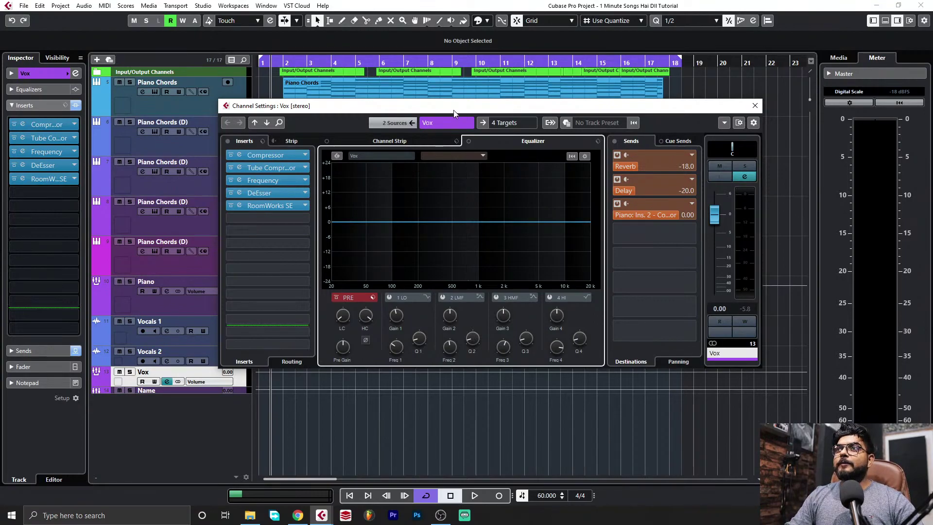
pyautogui.moveTo(454, 108); pyautogui.dragTo(443, 108)
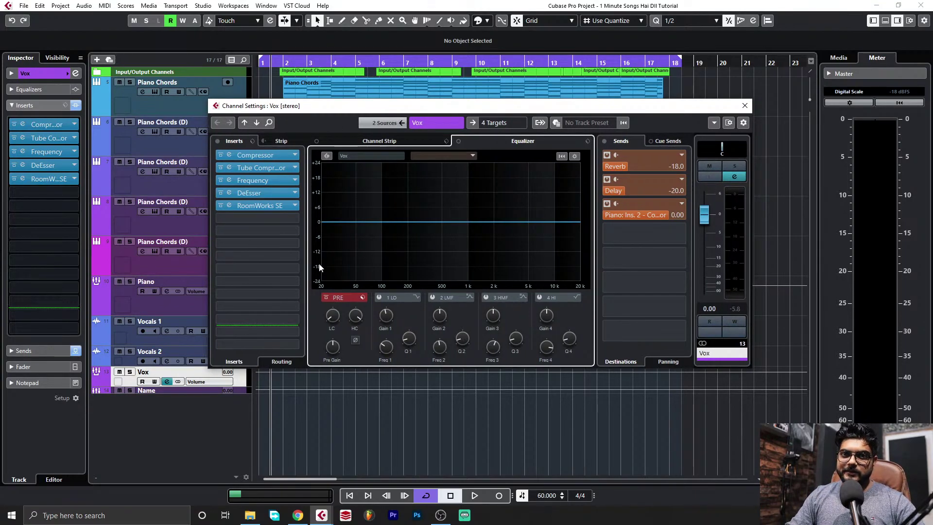
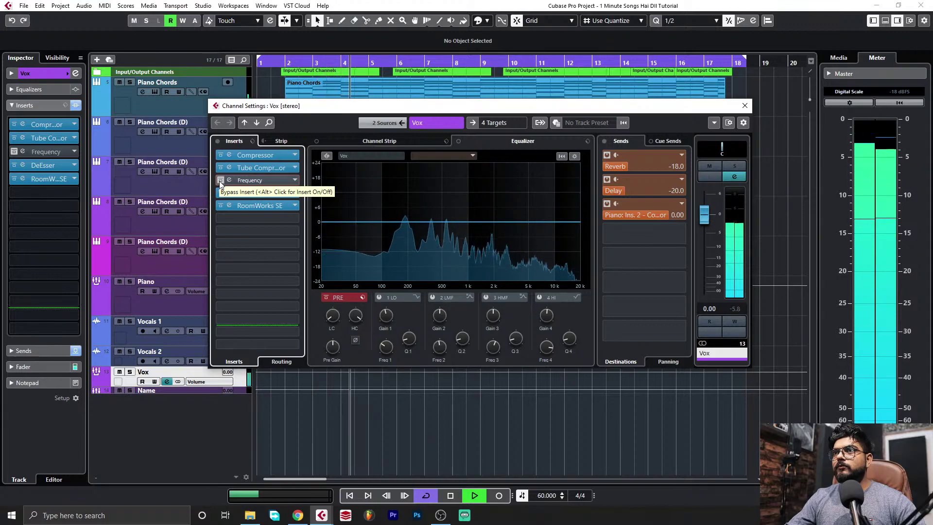
# Stop playback and reactivate the bypassed Frequency insert on the Vox channel
pyautogui.moveTo(333, 107); pyautogui.dragTo(550, 149)
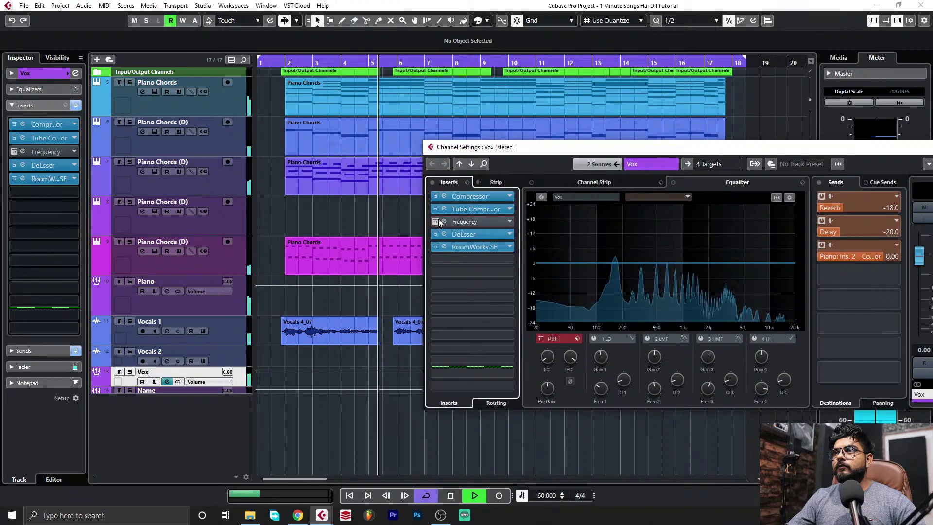
pyautogui.press('space')
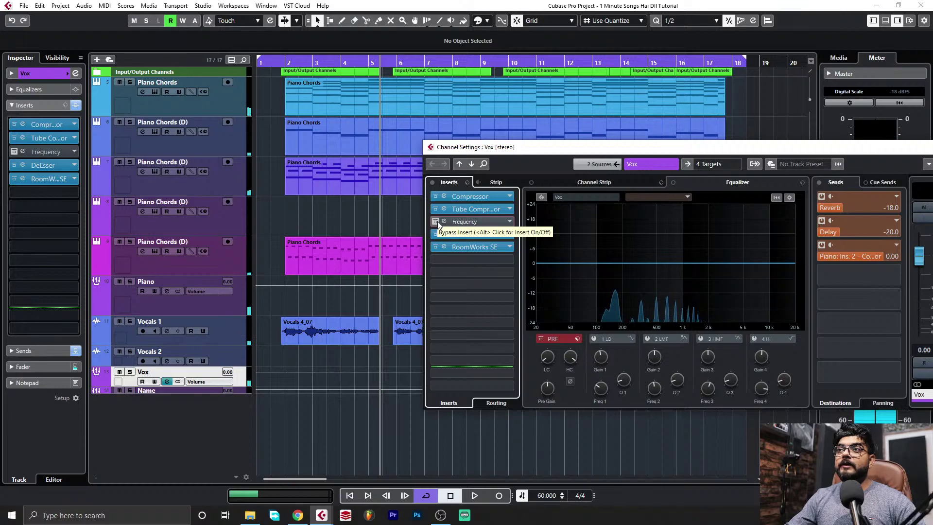
pyautogui.click(438, 220)
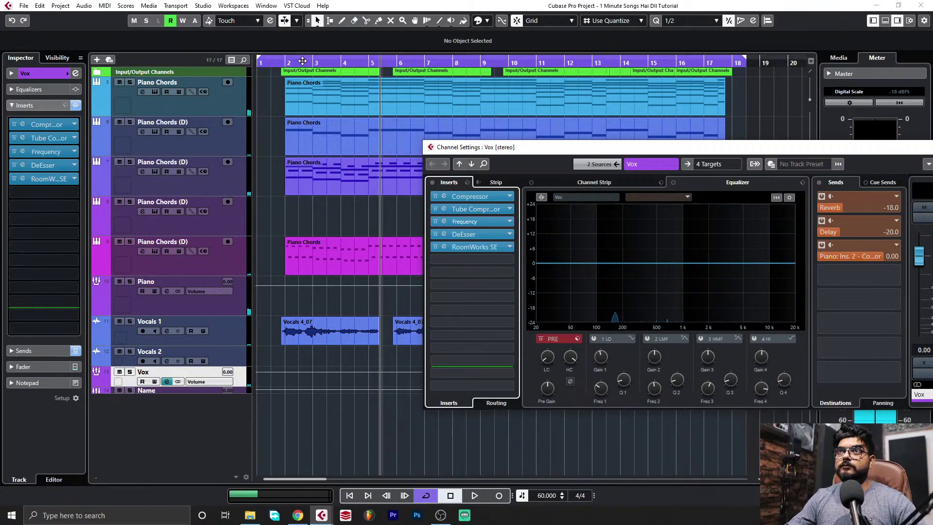
# Play the first vocal phrase from bar 1 with Frequency active, watch the Vox channel's spectrum and stop playback
pyautogui.click(276, 62)
pyautogui.press('space')
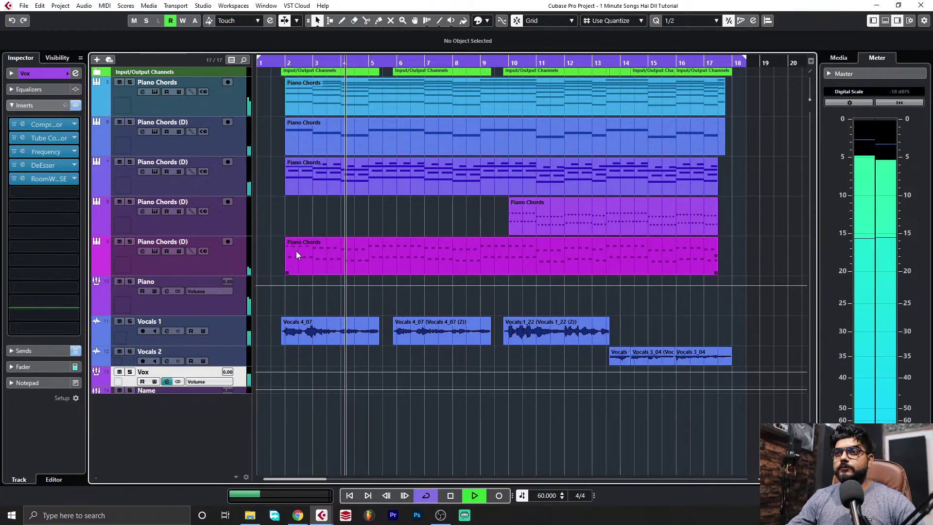
pyautogui.click(167, 381)
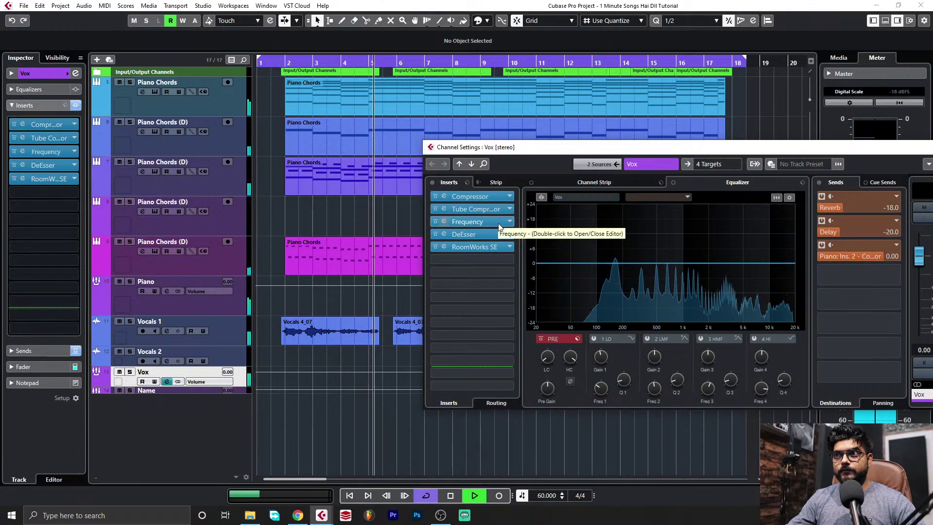
pyautogui.press('space')
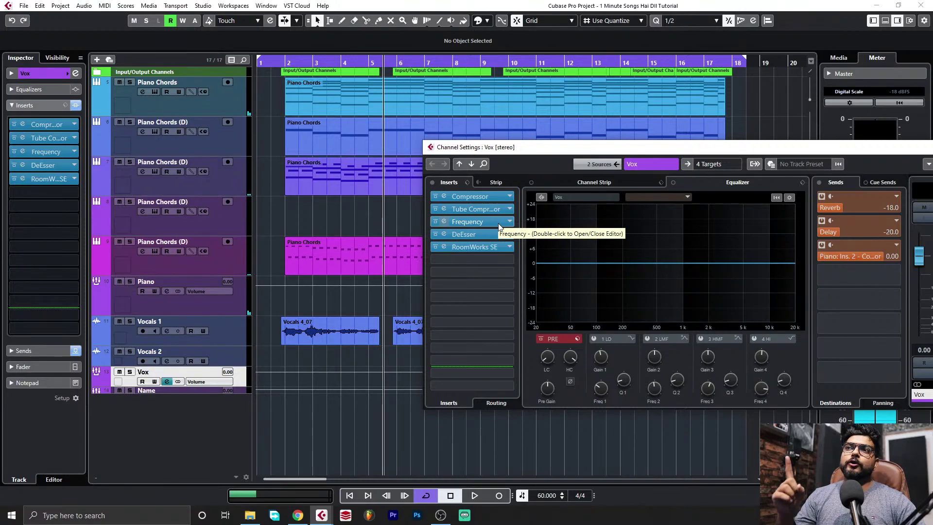
# Bypass the Frequency insert on the Vox channel and play the first vocal phrase from just before bar 2
pyautogui.click(436, 221)
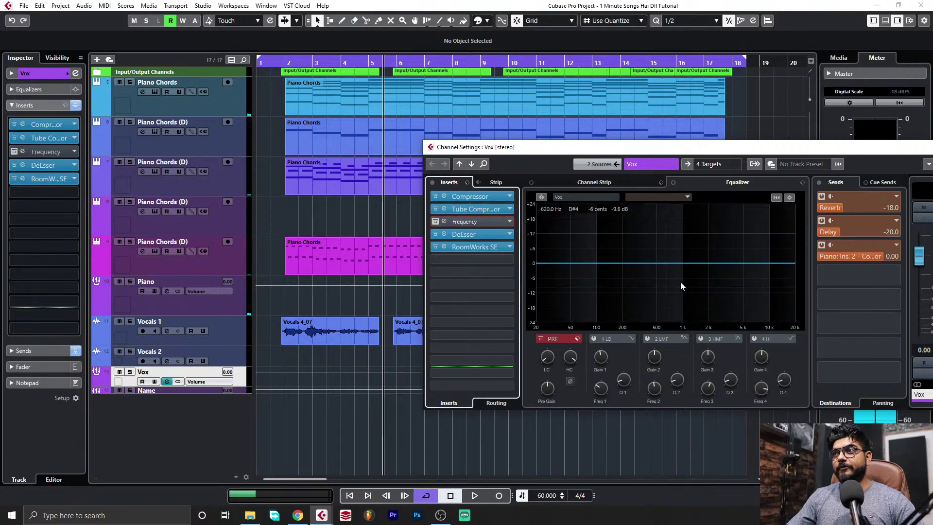
pyautogui.moveTo(503, 164); pyautogui.dragTo(407, 158)
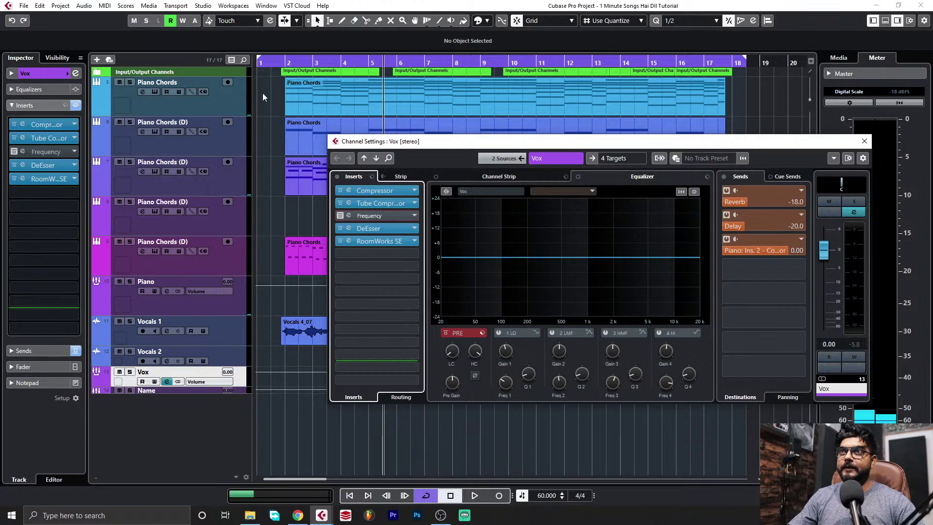
pyautogui.click(275, 65)
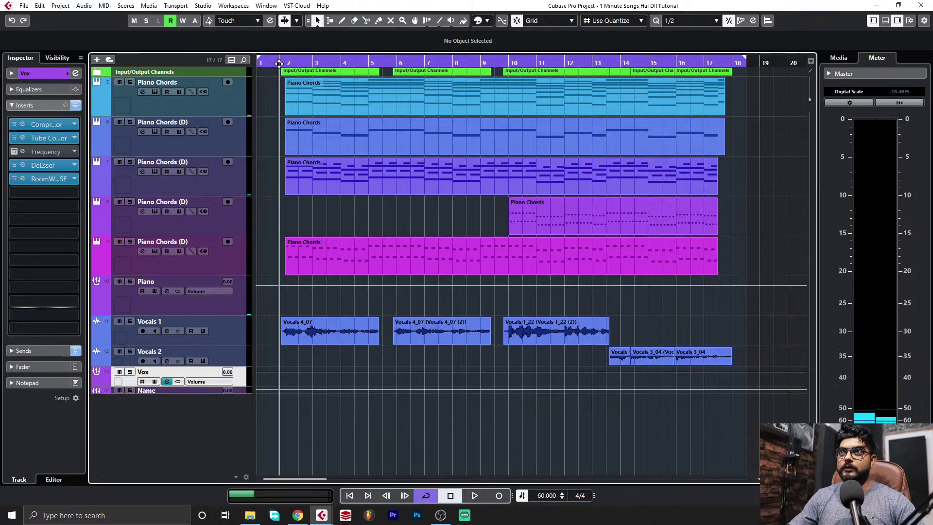
pyautogui.click(168, 383)
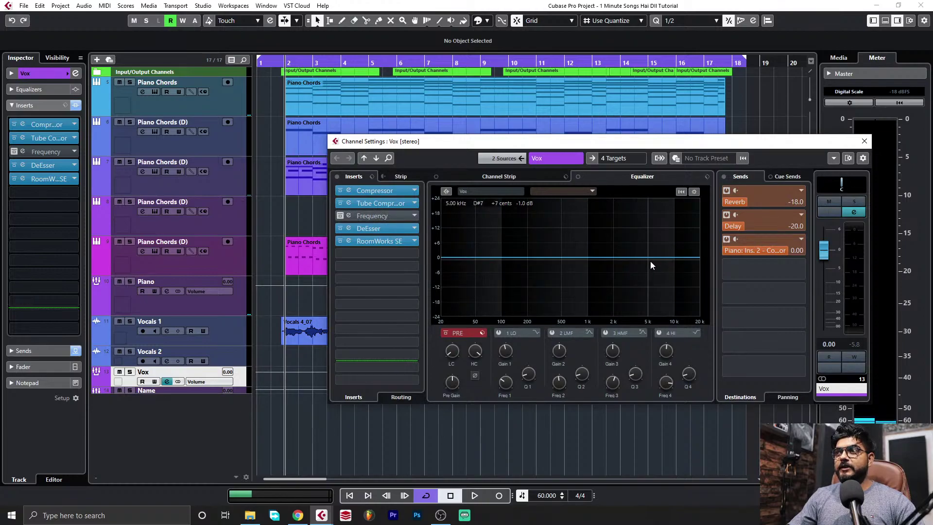
pyautogui.moveTo(674, 148); pyautogui.dragTo(644, 148)
pyautogui.press('space')
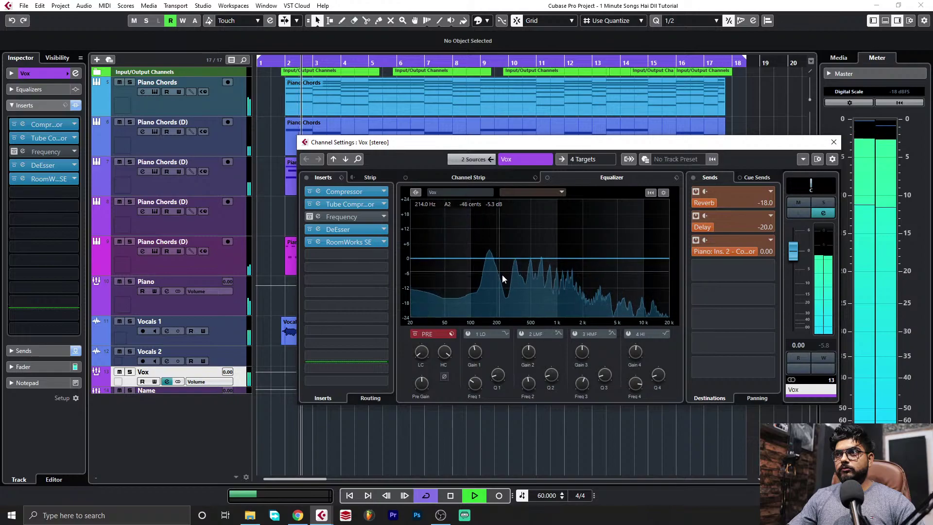
# Toggle the Frequency bypass during playback to compare the vocals, leave the insert active and stop with the playhead in bar 1
pyautogui.click(310, 217)
pyautogui.click(309, 216)
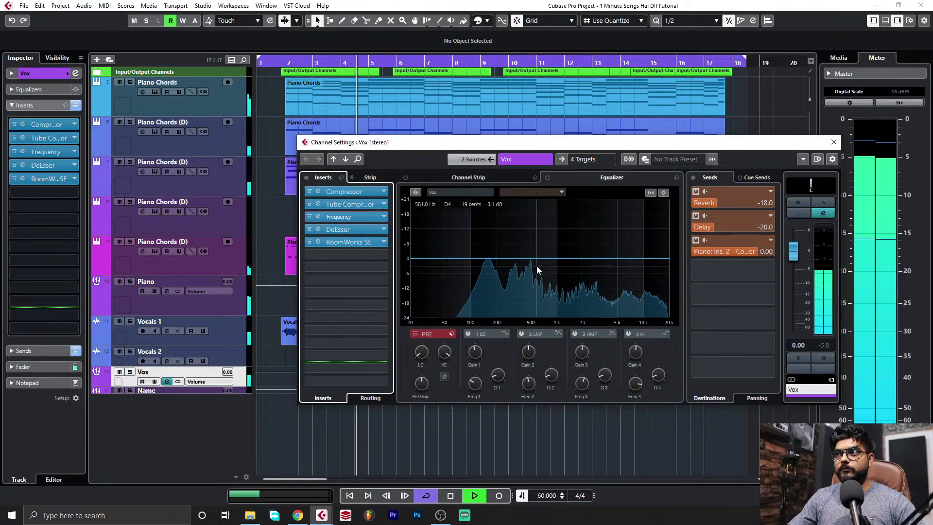
pyautogui.click(274, 63)
pyautogui.press('space')
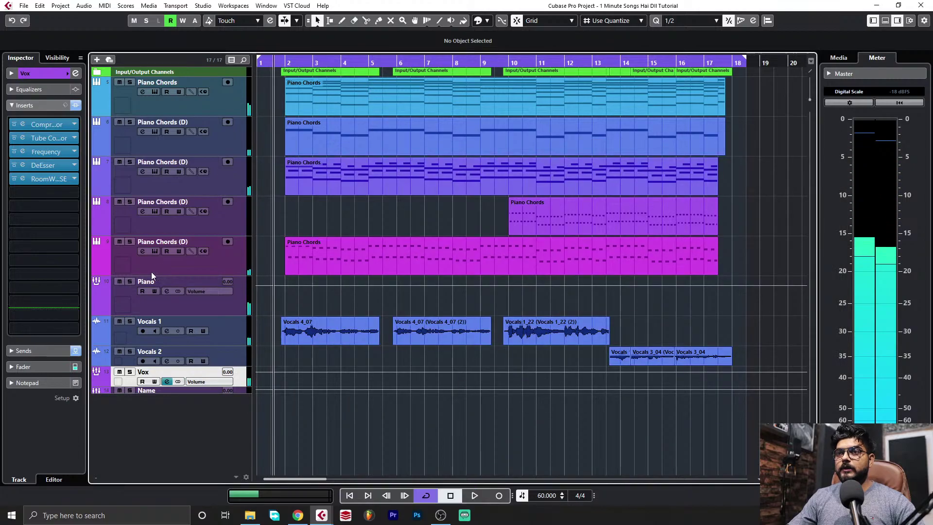
# Reopen the Vox channel settings, start playback with Frequency bypassed and switch the insert back on to compare the spectrum
pyautogui.click(166, 382)
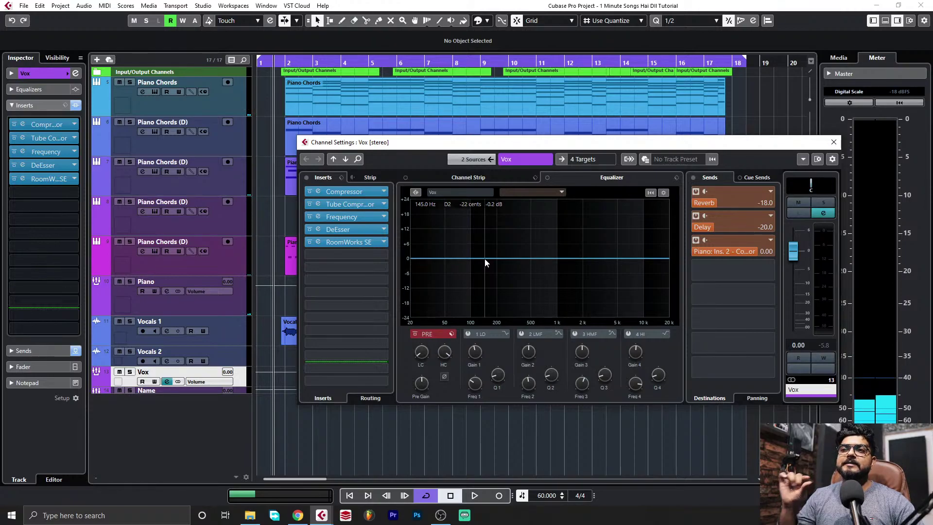
pyautogui.click(309, 219)
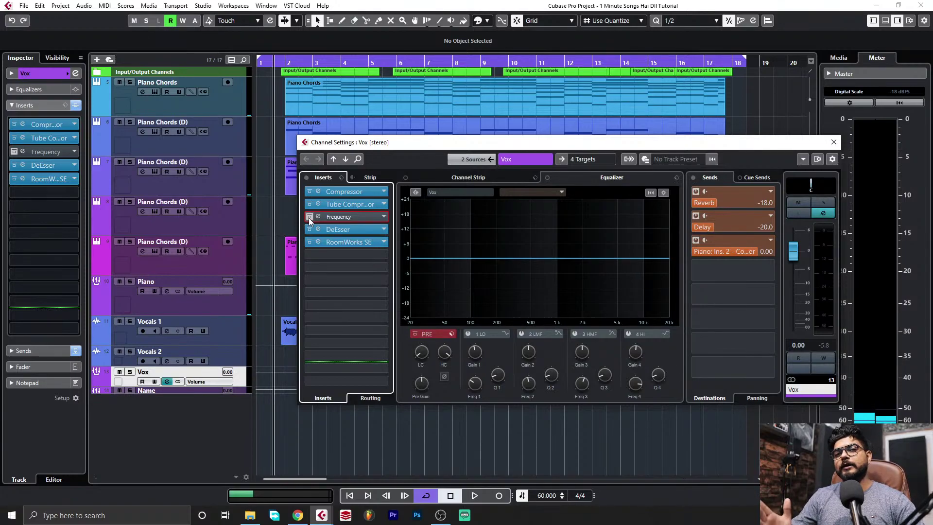
pyautogui.press('space')
pyautogui.click(309, 217)
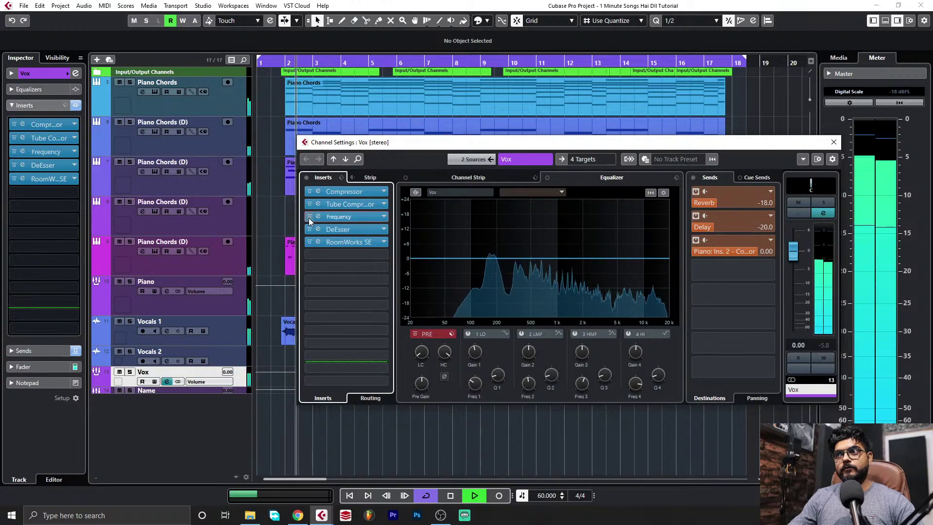
# Toggle the Frequency bypass repeatedly during playback to compare the Vox spectrum, leave the insert active and stop in bar 5
pyautogui.click(308, 218)
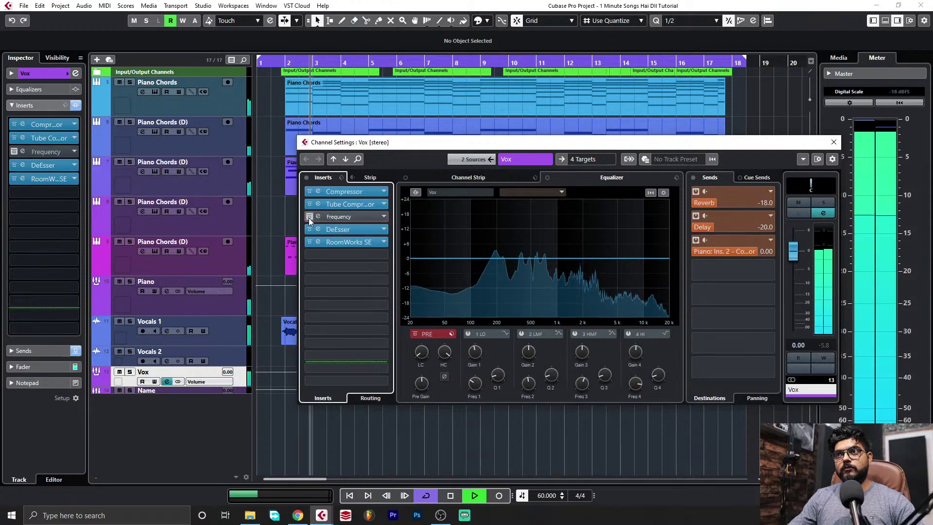
pyautogui.click(308, 218)
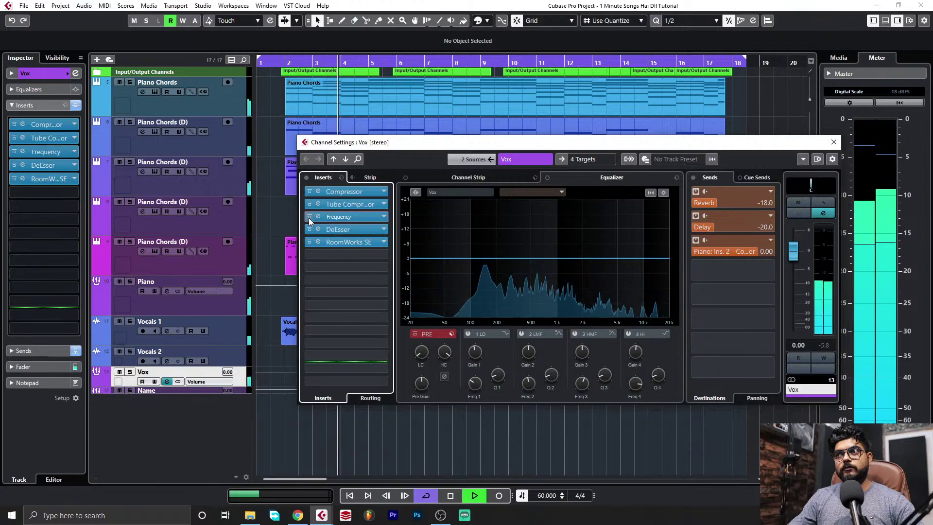
pyautogui.click(308, 217)
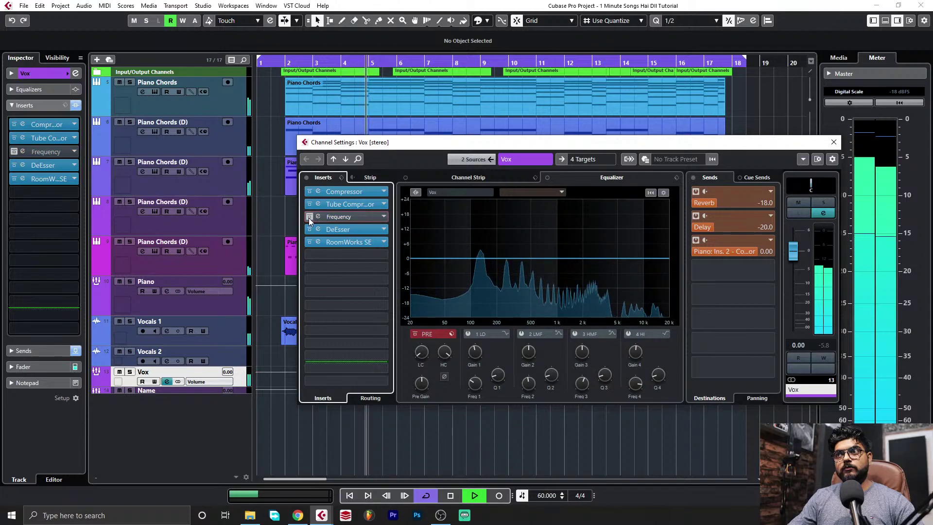
pyautogui.click(308, 218)
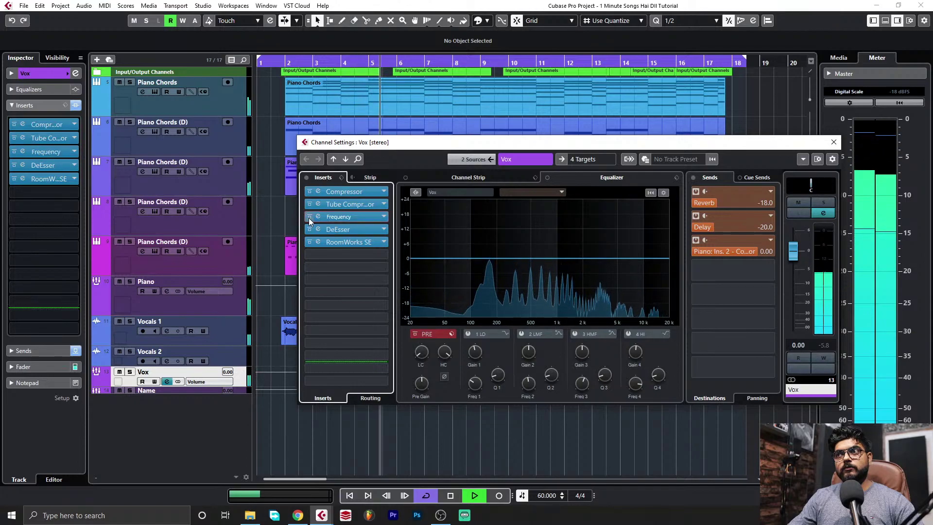
pyautogui.press('space')
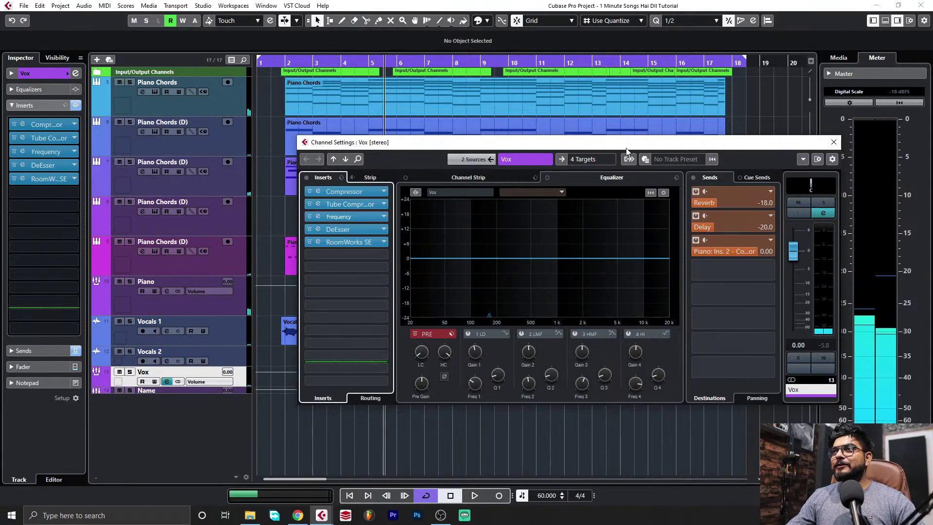
# Reposition the Vox channel settings window and open the Frequency editor from the third insert slot
pyautogui.moveTo(624, 146); pyautogui.dragTo(563, 130)
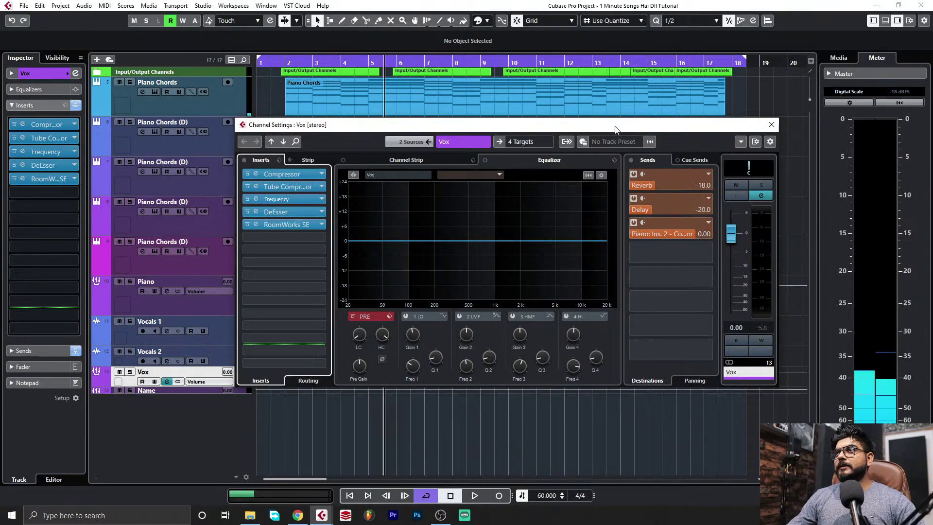
pyautogui.moveTo(610, 135); pyautogui.dragTo(667, 128)
pyautogui.click(357, 191)
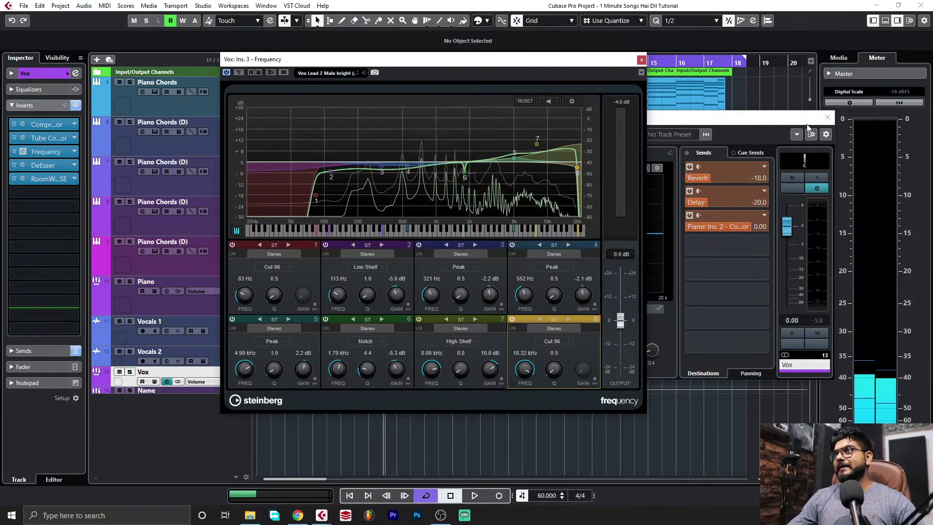
pyautogui.moveTo(407, 70); pyautogui.dragTo(534, 91)
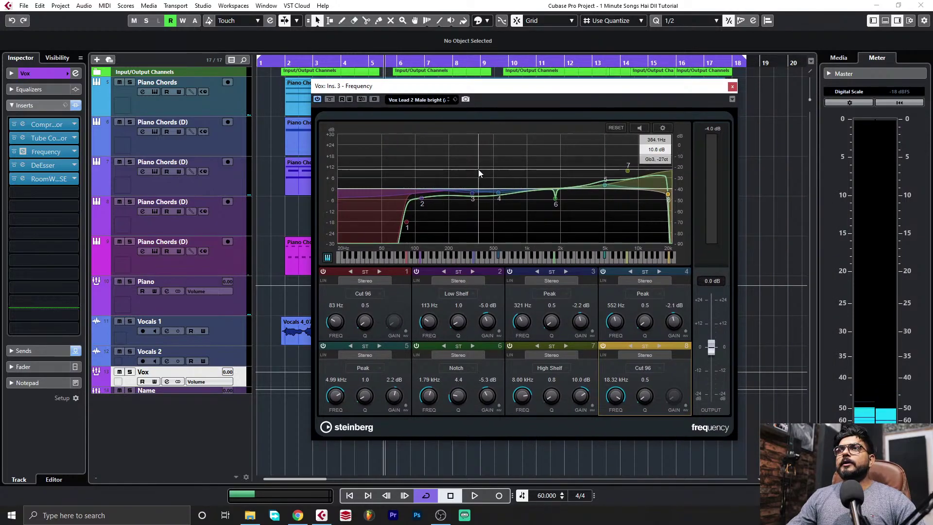
# Close the Vox channel settings and place the Frequency editor alone over the project so all eight bands are in view
pyautogui.click(167, 382)
pyautogui.moveTo(513, 94); pyautogui.dragTo(713, 332)
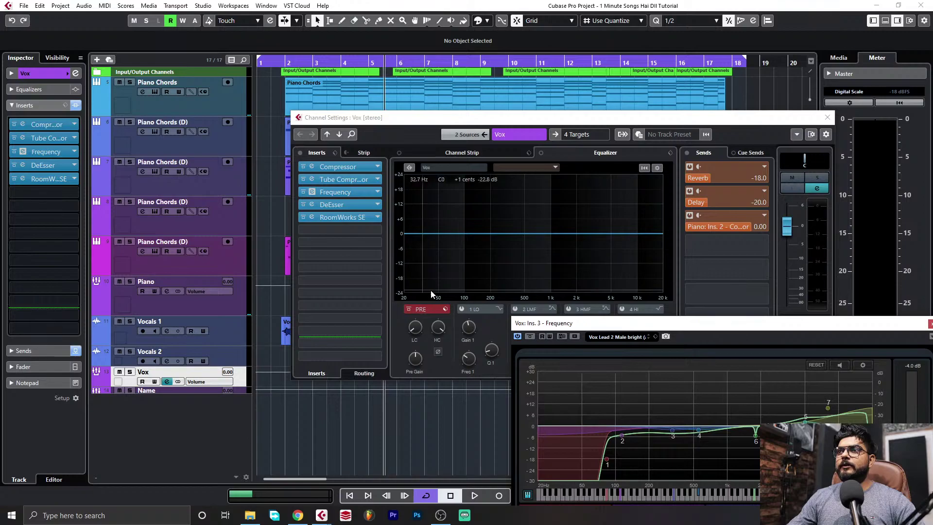
pyautogui.click(820, 119)
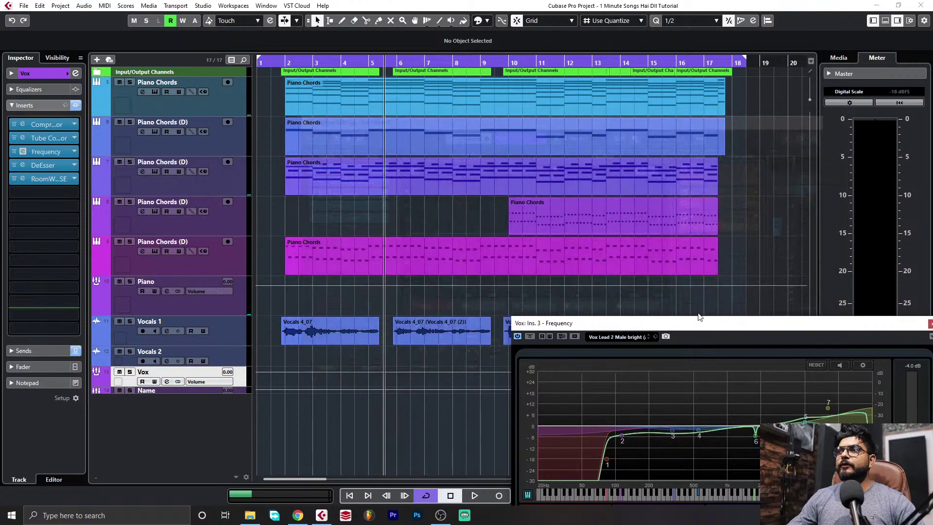
pyautogui.moveTo(675, 324); pyautogui.dragTo(491, 115)
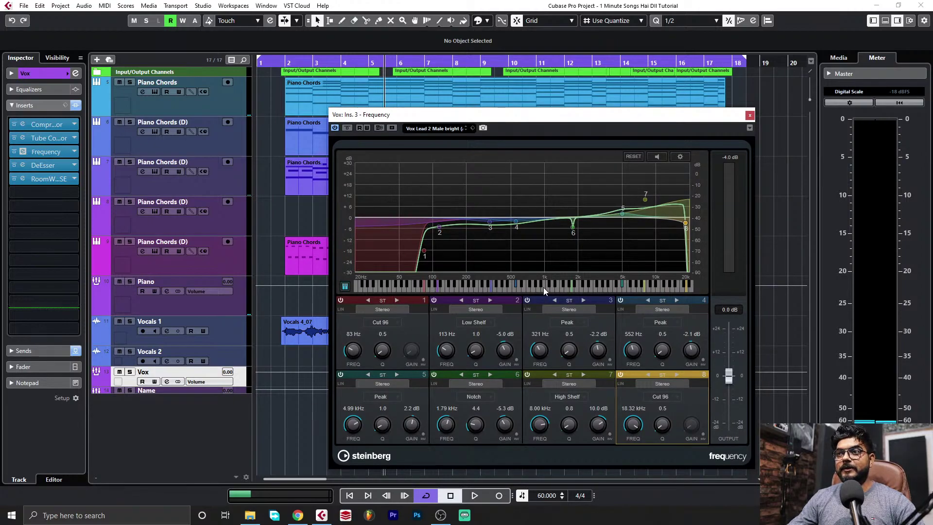
pyautogui.moveTo(492, 120); pyautogui.dragTo(374, 90)
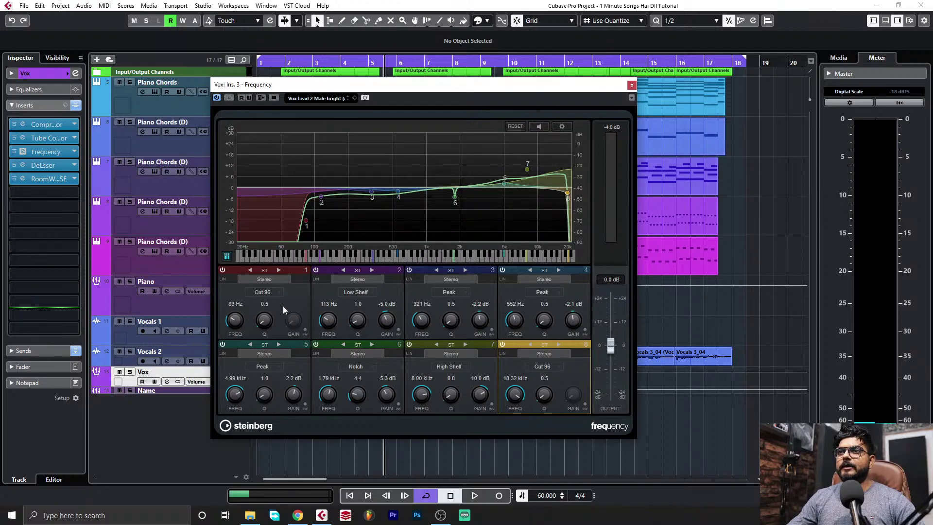
# Examine bands 1 to 4 and band 8 of the existing Frequency EQ by selecting each in turn
pyautogui.click(301, 294)
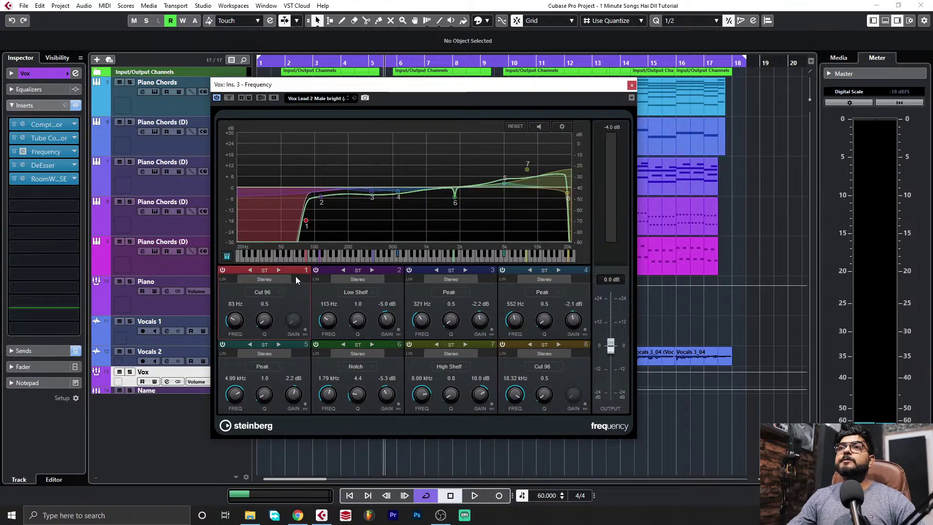
pyautogui.click(395, 293)
pyautogui.click(484, 292)
pyautogui.click(573, 294)
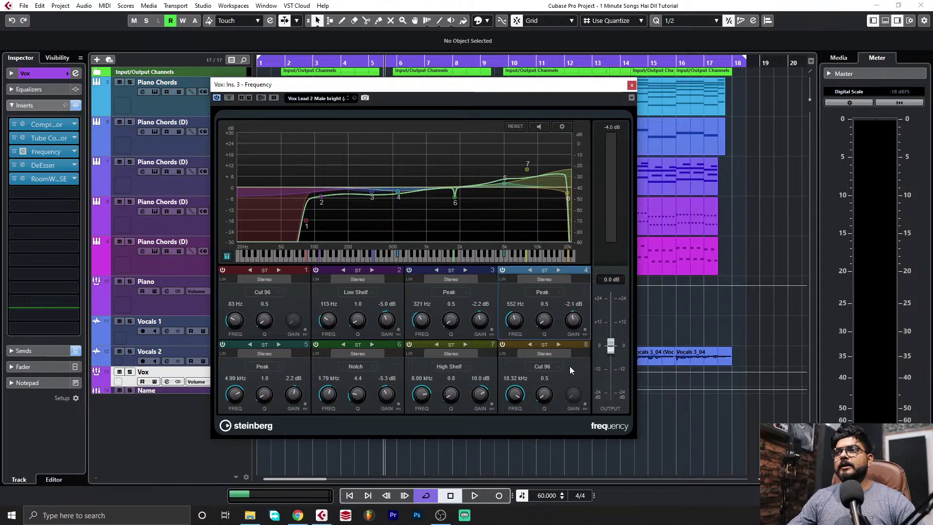
pyautogui.click(585, 363)
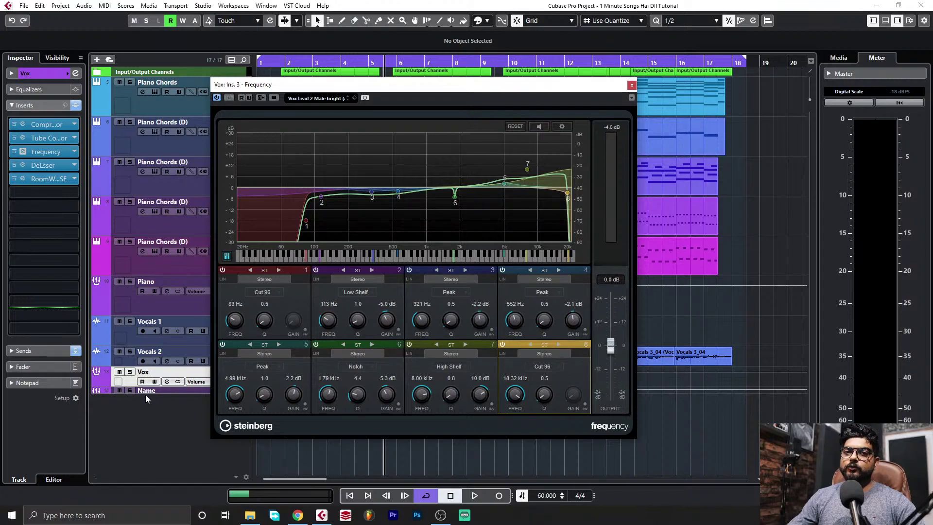
# Replace the Frequency editor with the Vox channel settings, bypass Frequency and shift DeEsser and RoomWorks SE down to free slot 4
pyautogui.click(167, 381)
pyautogui.click(631, 85)
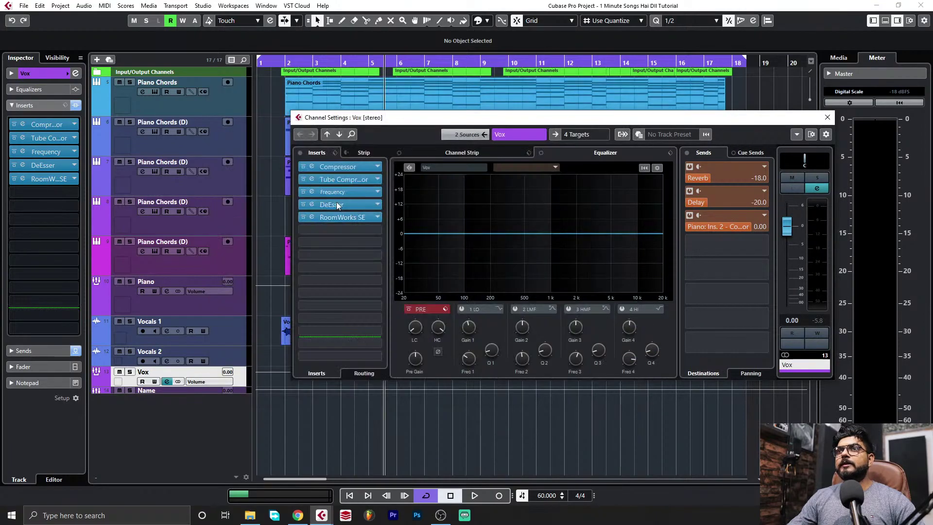
pyautogui.click(302, 192)
pyautogui.moveTo(348, 217)
pyautogui.mouseDown()
pyautogui.moveTo(354, 235)
pyautogui.moveTo(351, 217)
pyautogui.mouseUp()
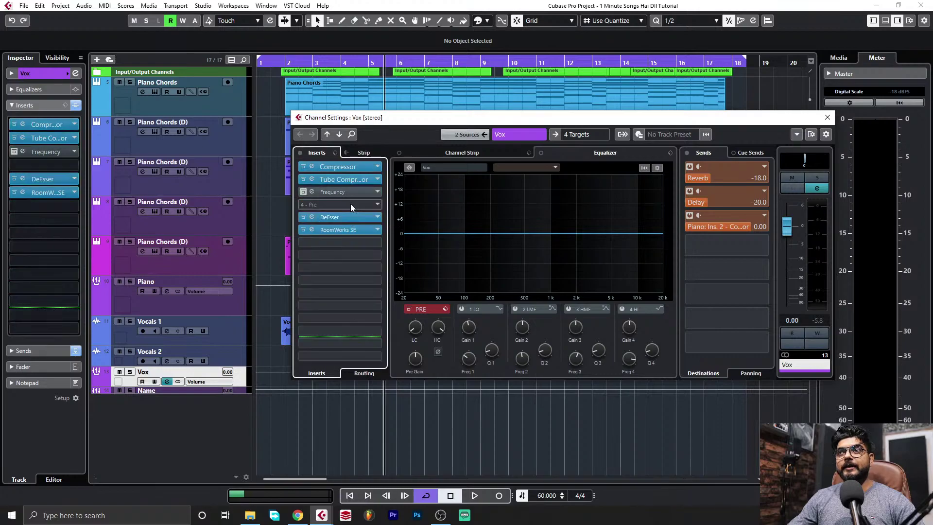
# Load a new Frequency EQ into the Vox channel's fourth insert slot and reposition its editor over the project
pyautogui.click(351, 204)
pyautogui.write('freq')
pyautogui.click(342, 256)
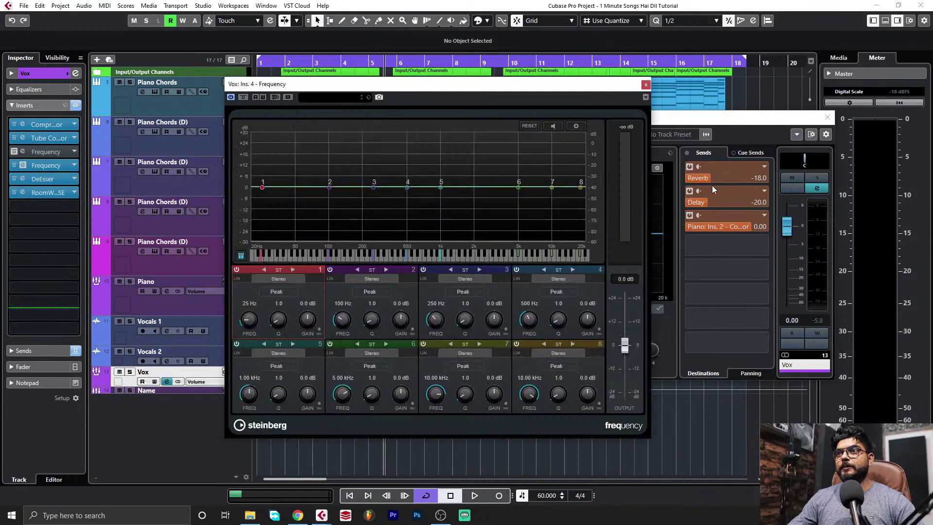
pyautogui.moveTo(474, 92); pyautogui.dragTo(595, 68)
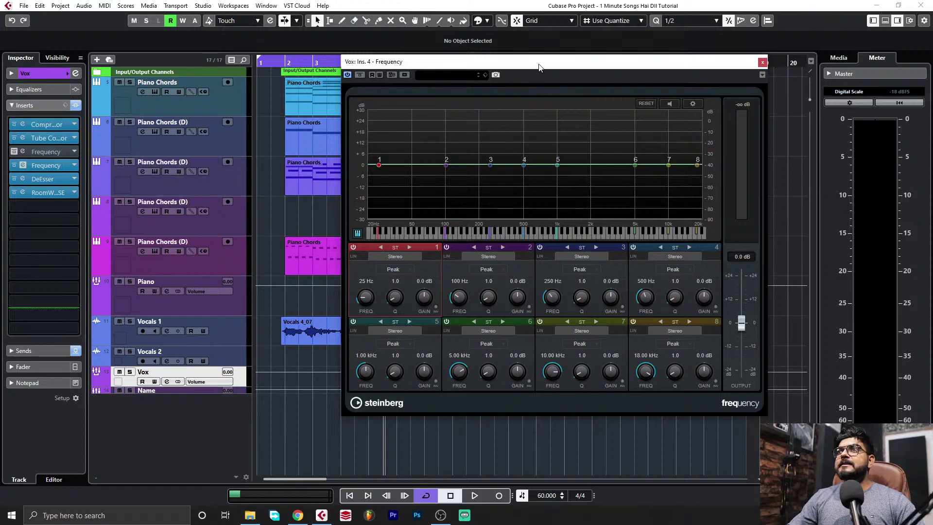
pyautogui.moveTo(538, 68); pyautogui.dragTo(381, 89)
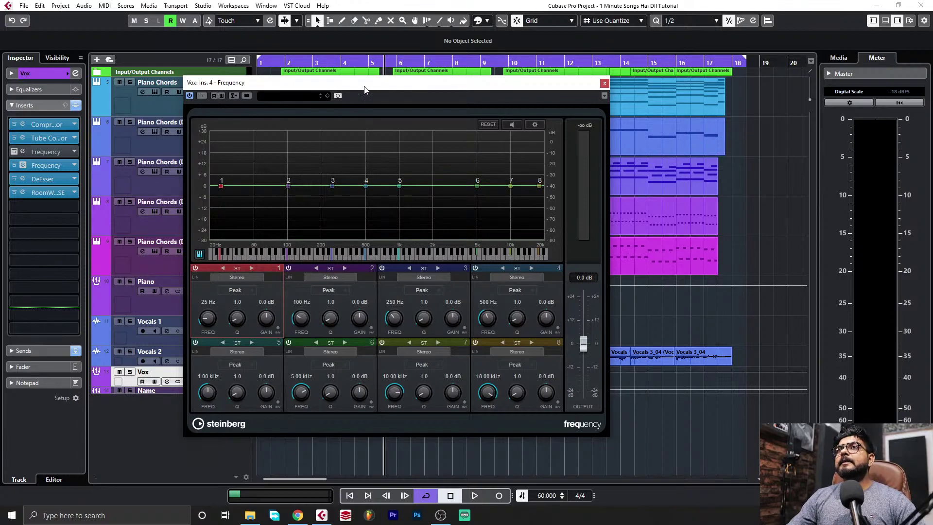
pyautogui.moveTo(365, 91); pyautogui.dragTo(380, 72)
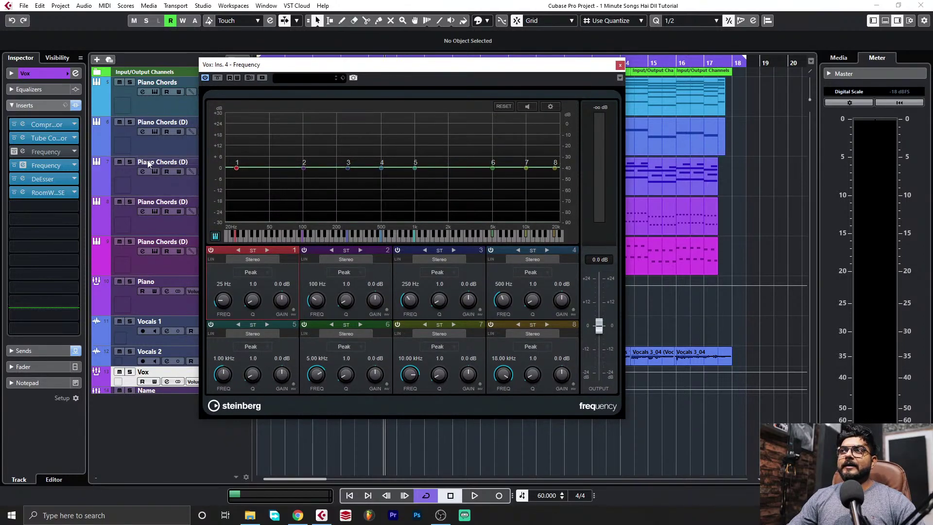
# Examine the new Frequency EQ's bands by selecting 8 and 1 to 5, returning to bands 1 and 2 and ending on band 1
pyautogui.click(567, 348)
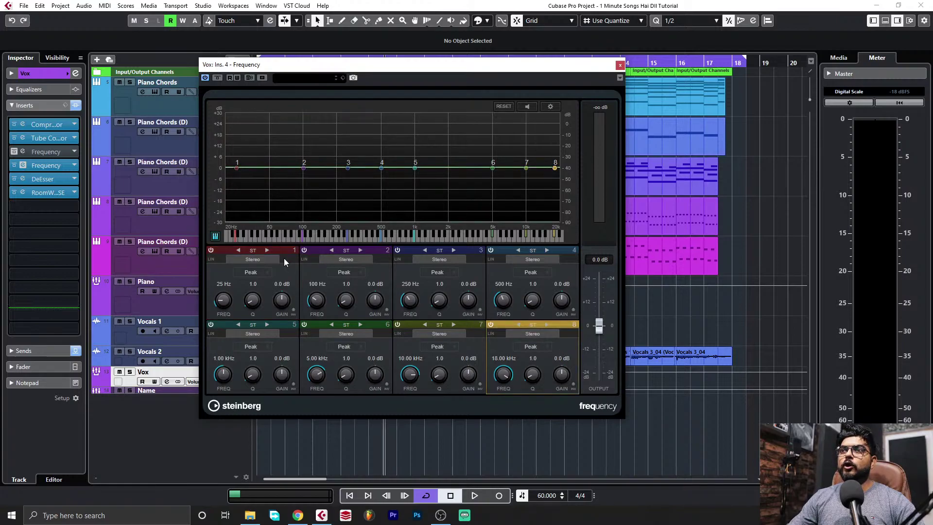
pyautogui.click(287, 276)
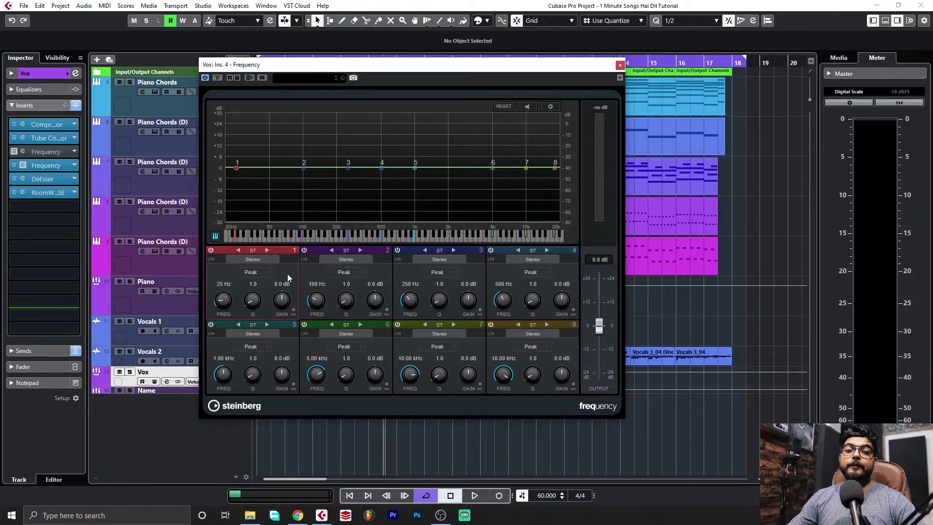
pyautogui.click(376, 268)
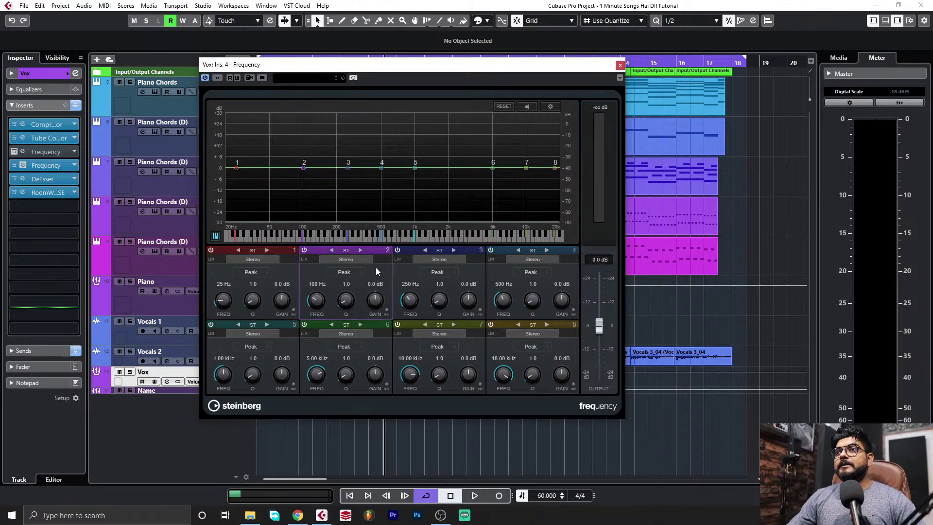
pyautogui.click(476, 275)
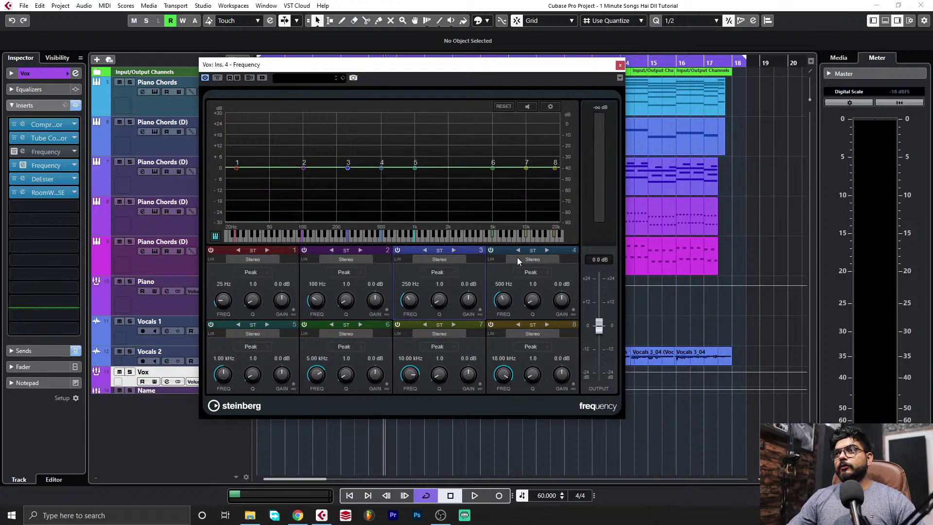
pyautogui.click(565, 278)
pyautogui.click(285, 348)
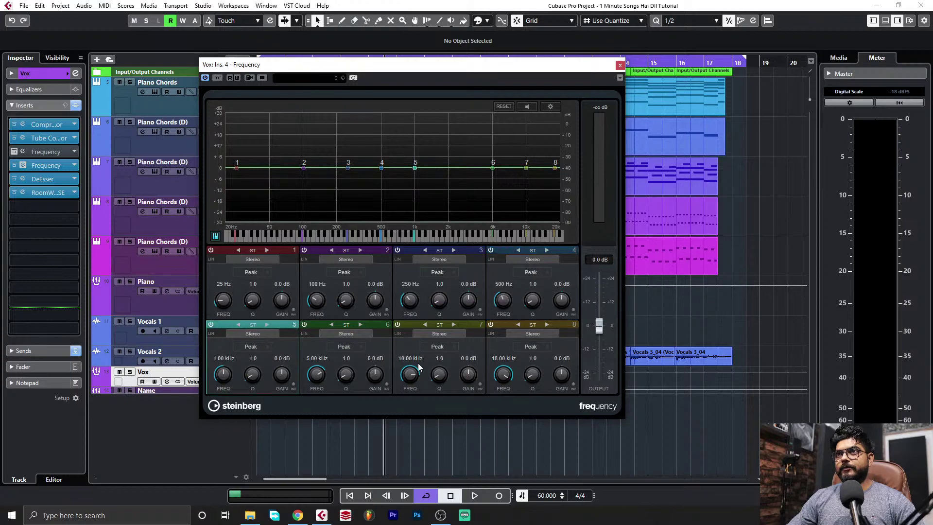
pyautogui.click(283, 270)
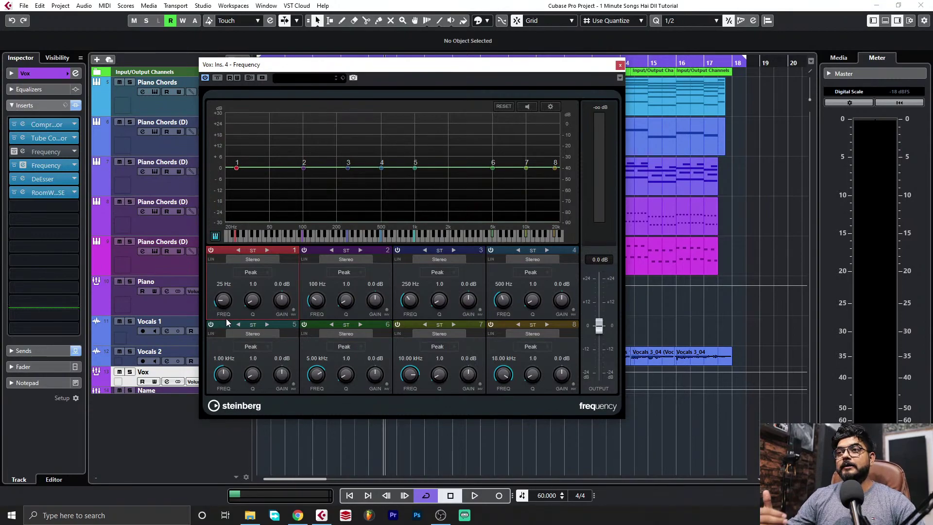
pyautogui.click(383, 284)
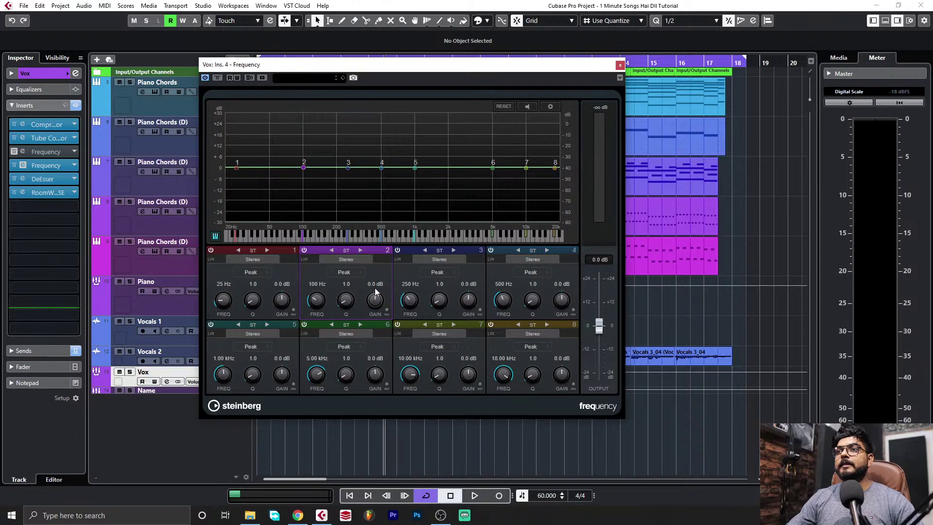
pyautogui.click(241, 299)
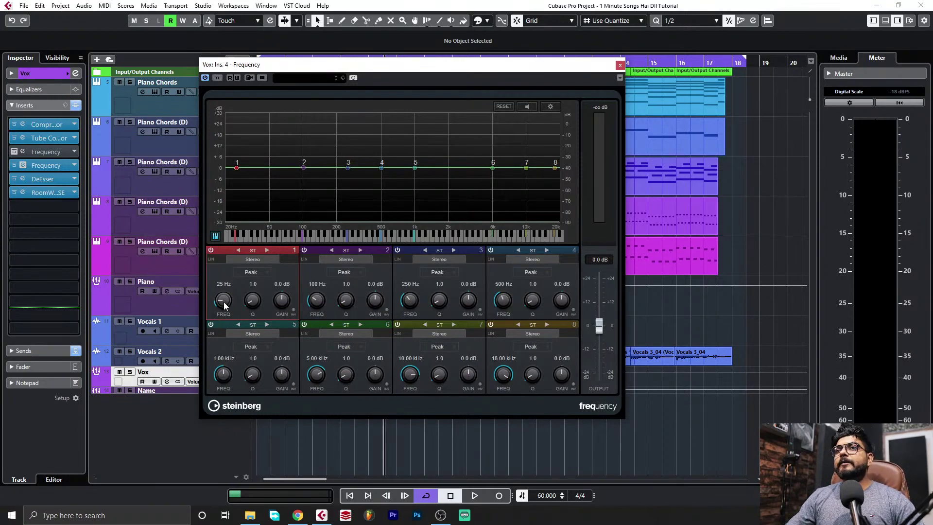
# Switch off bands 2 to 8 in the new Frequency EQ, keeping only band 1 active
pyautogui.click(303, 250)
pyautogui.click(398, 250)
pyautogui.click(491, 250)
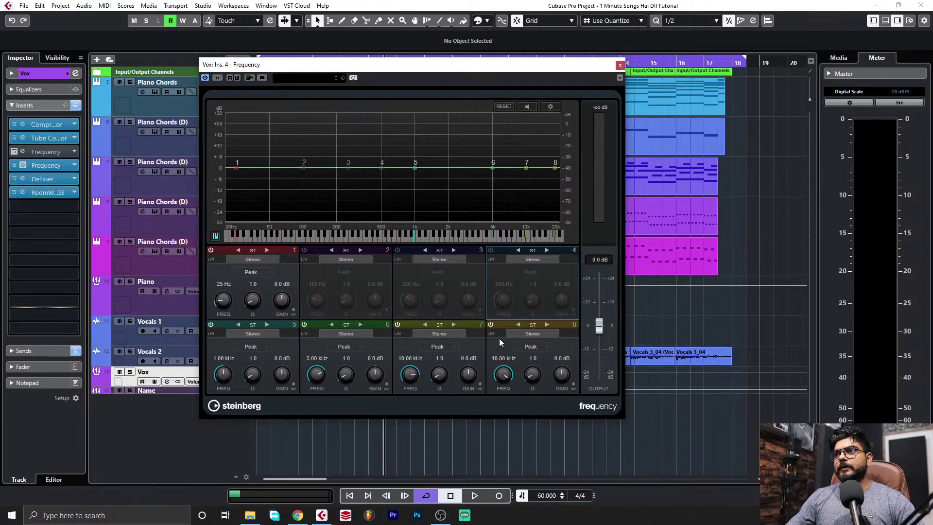
pyautogui.click(491, 324)
pyautogui.click(397, 324)
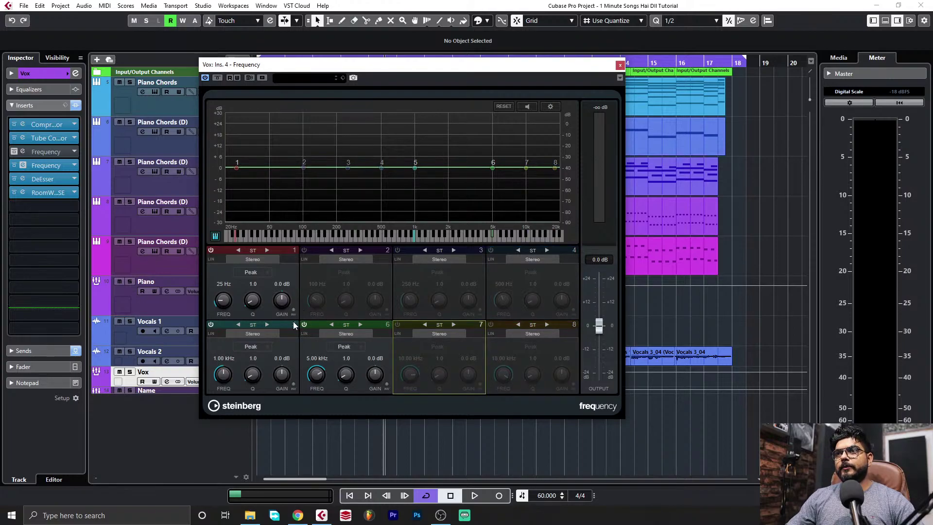
pyautogui.click(304, 324)
pyautogui.click(211, 324)
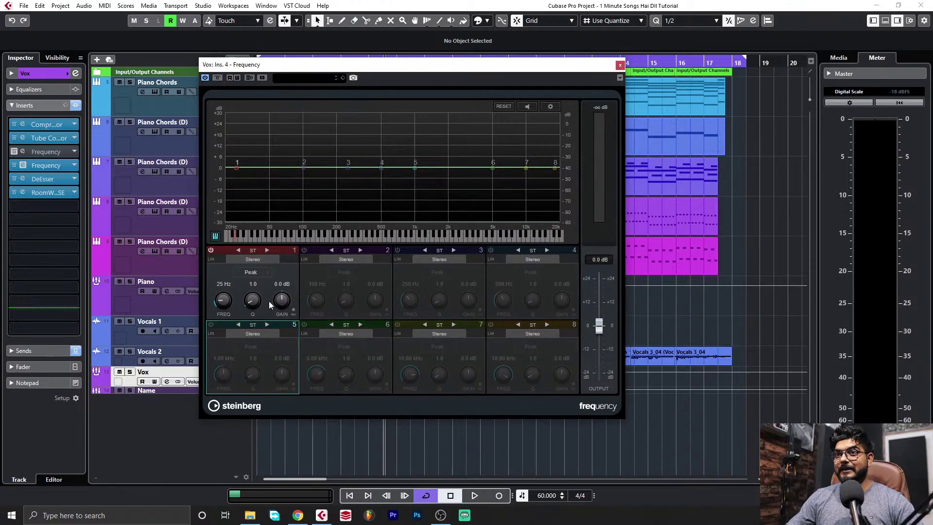
# Select band 1, review its available filter types and leave it set to Peak
pyautogui.click(288, 279)
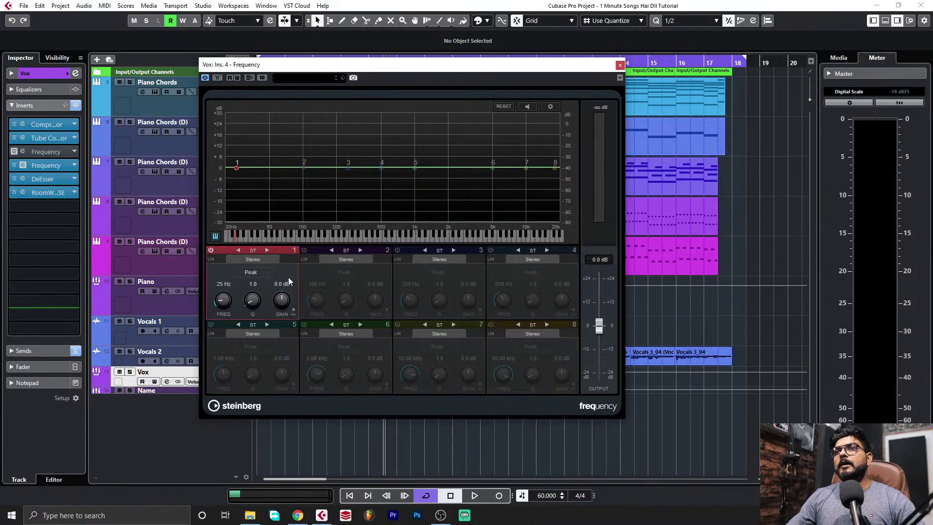
pyautogui.click(253, 274)
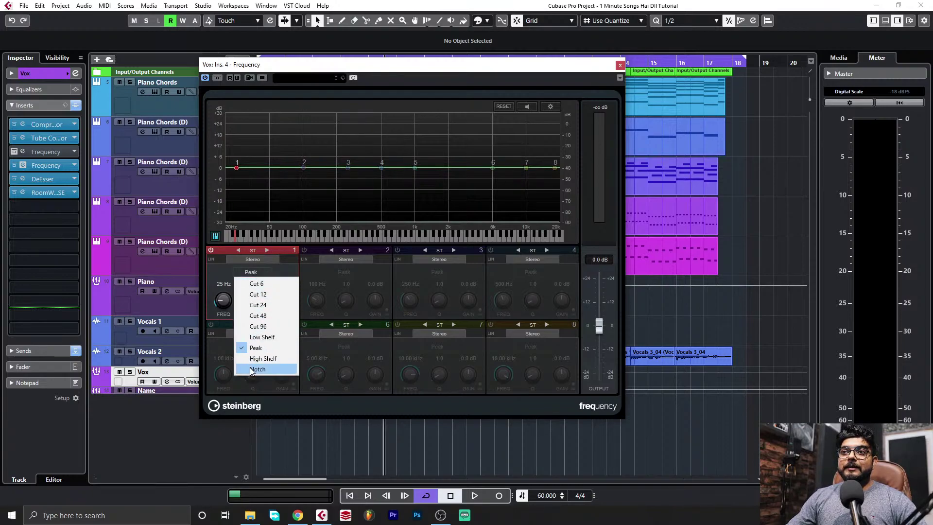
pyautogui.click(285, 269)
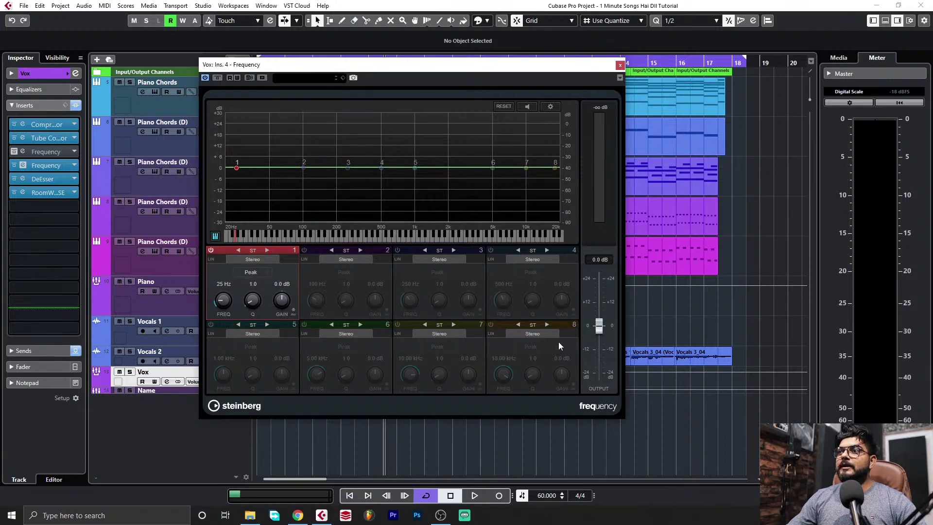
# Check band 1's filter types without changing Peak, sweep its frequency up to about 124 Hz and set it back to 25 Hz
pyautogui.click(262, 275)
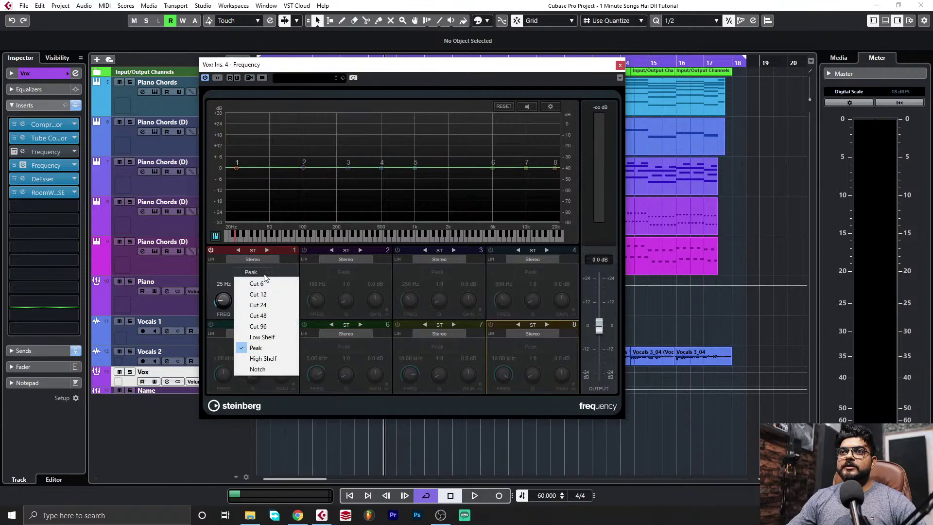
pyautogui.click(356, 284)
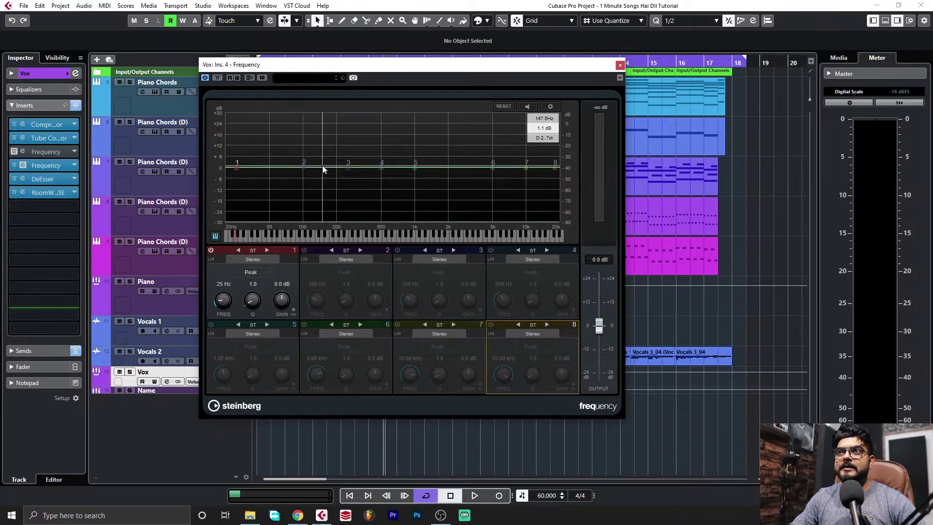
pyautogui.scroll(10, 224, 301)
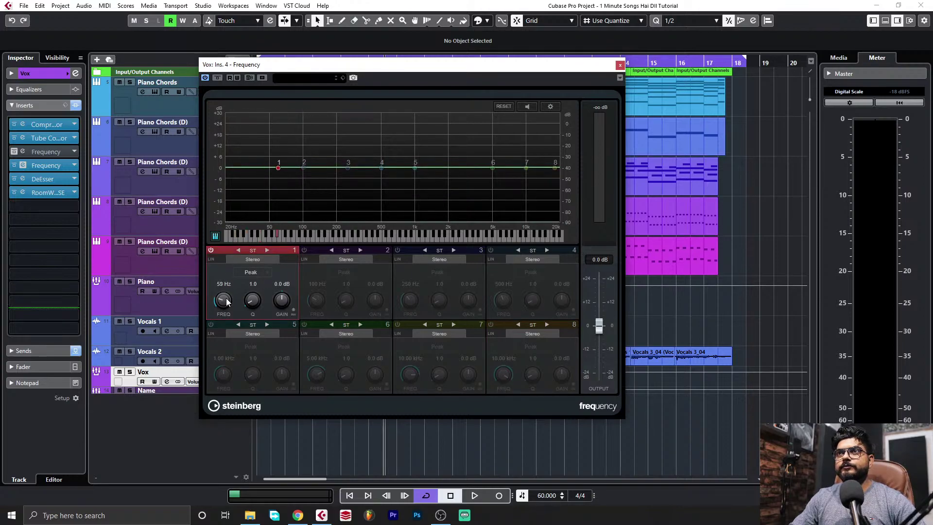
pyautogui.scroll(-8, 225, 300)
pyautogui.scroll(3, 225, 300)
pyautogui.scroll(18, 226, 302)
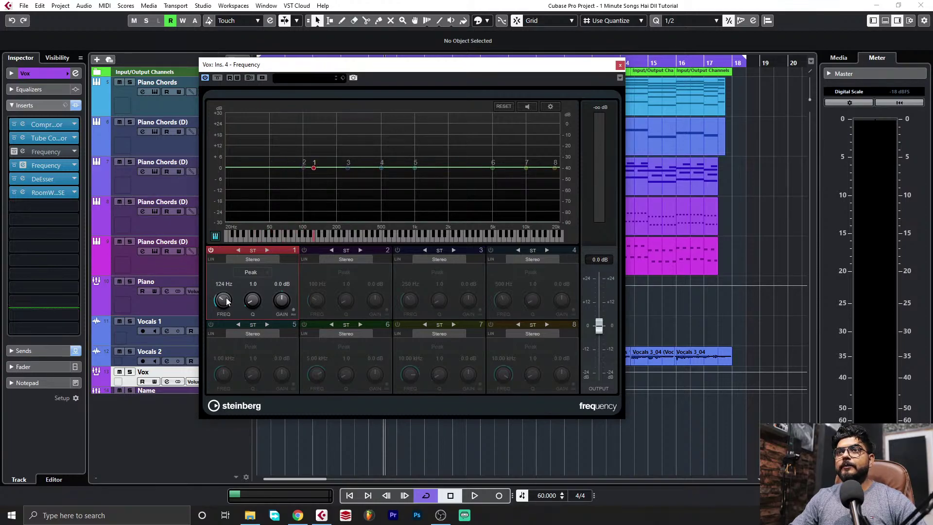
pyautogui.moveTo(237, 293); pyautogui.dragTo(235, 312)
pyautogui.write('25')
pyautogui.press('Return')
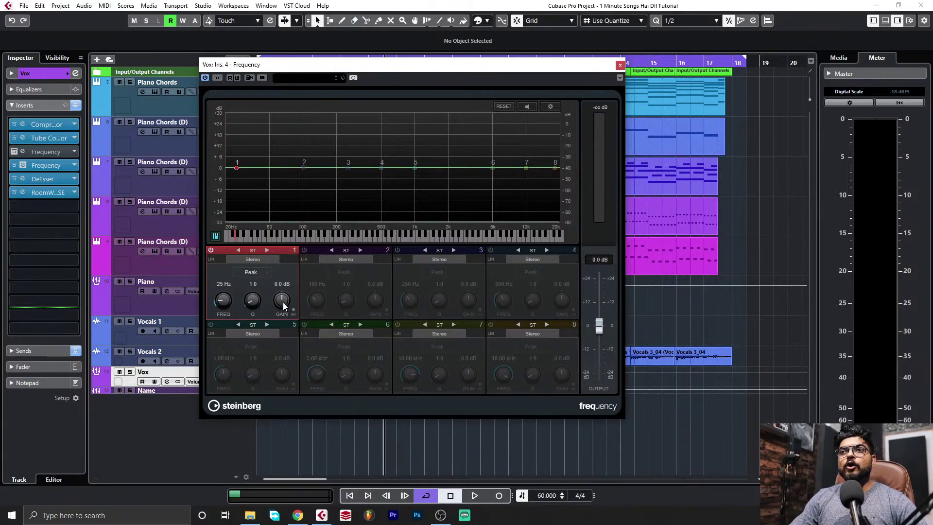
# Raise band 1's frequency to 42 Hz and boost its gain to 7.0 dB
pyautogui.scroll(5, 228, 300)
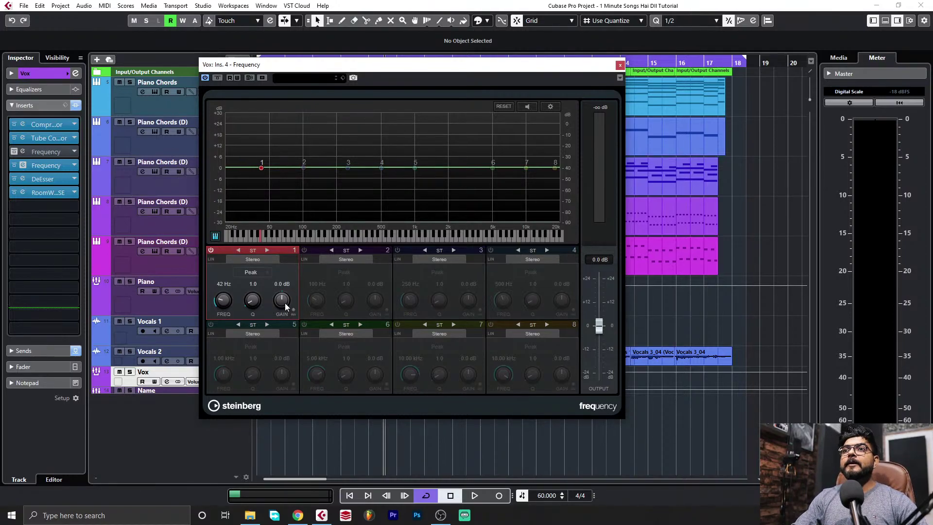
pyautogui.moveTo(283, 306); pyautogui.dragTo(285, 294)
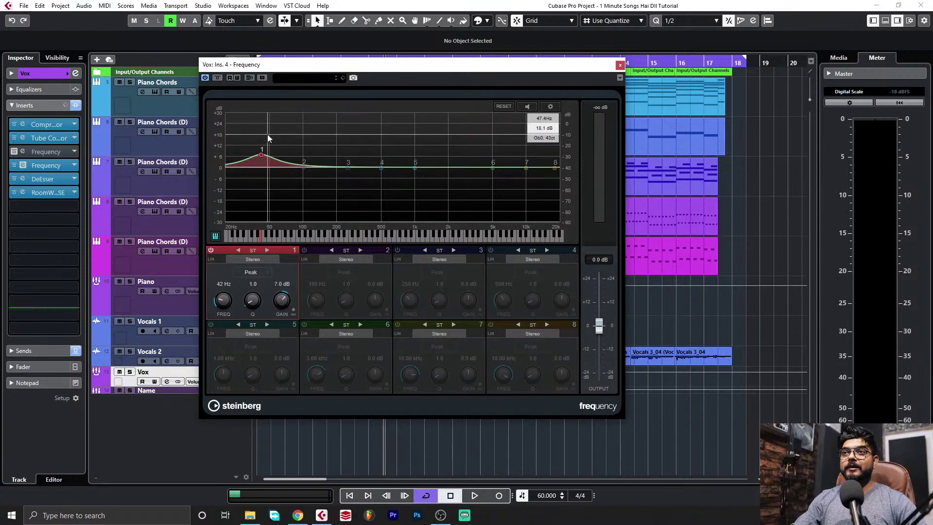
# Solo the Vox group, loop the first Vocals 4_07 event and play it with the Frequency editor moved clear of the event
pyautogui.click(130, 371)
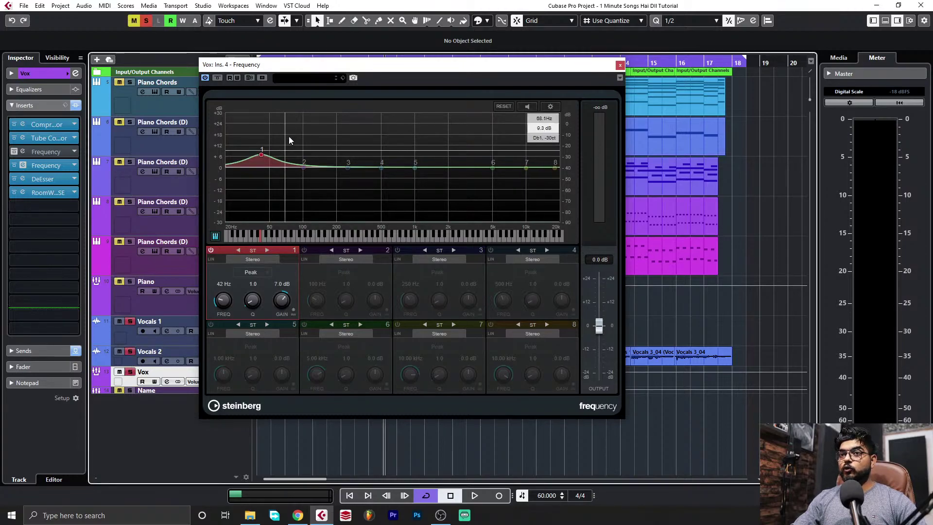
pyautogui.moveTo(321, 65); pyautogui.dragTo(612, 205)
pyautogui.click(349, 325)
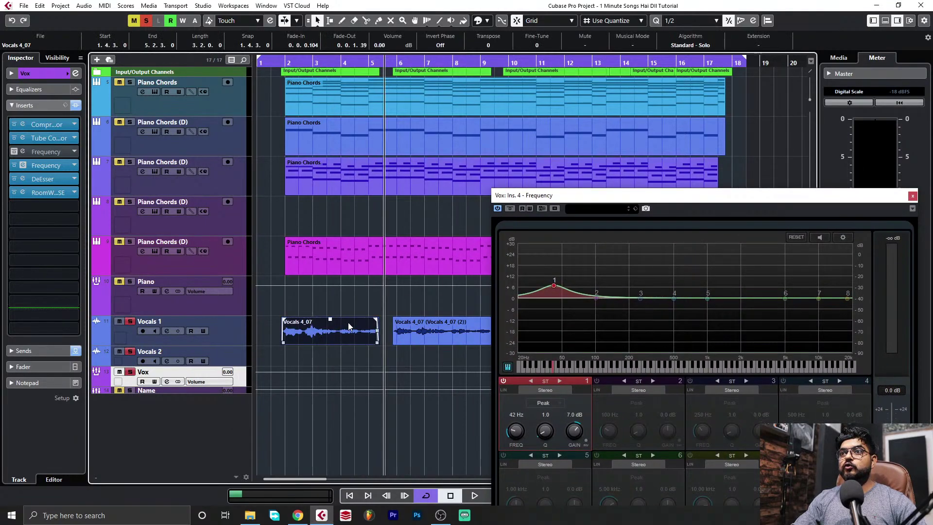
pyautogui.press('p')
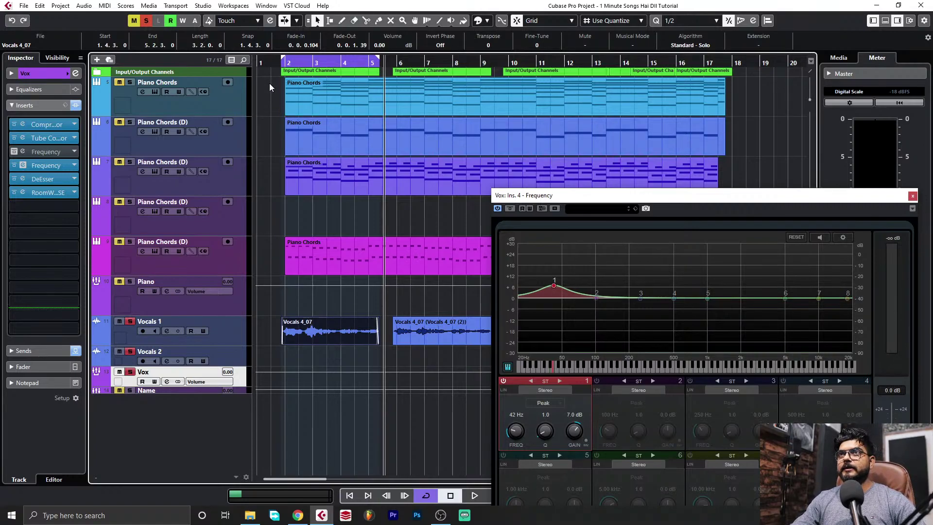
pyautogui.press('space')
pyautogui.moveTo(581, 193); pyautogui.dragTo(507, 136)
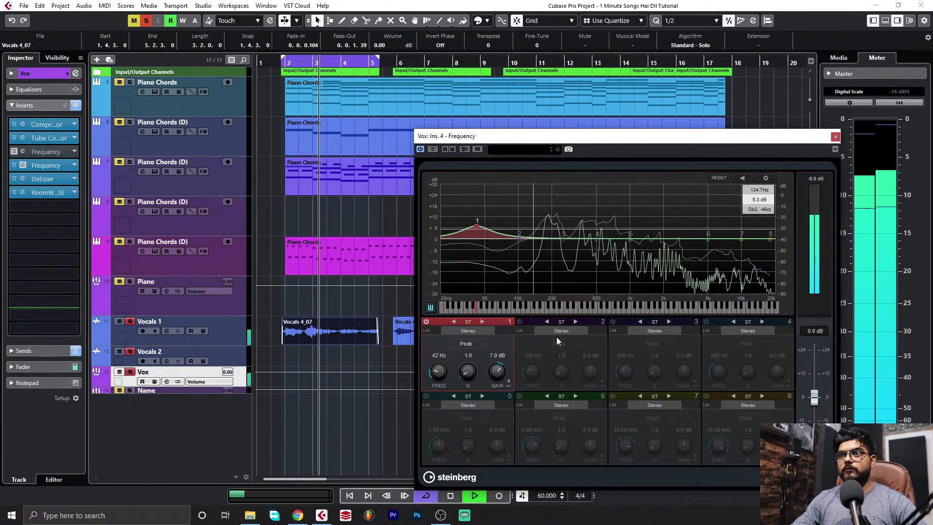
# Boost band 1's gain to 24.0 dB during playback, stop, then dip the gain to 20.6 dB and return it to 24.0 dB
pyautogui.moveTo(500, 378); pyautogui.dragTo(483, 319)
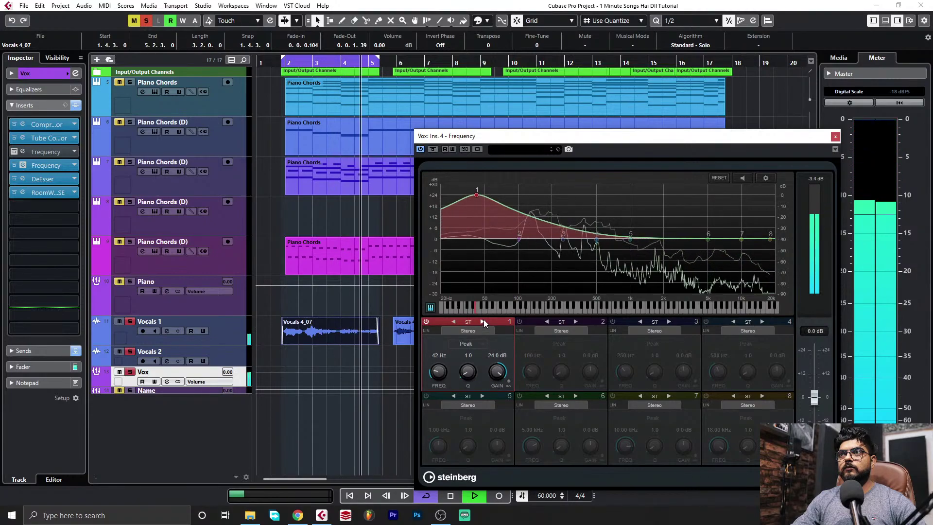
pyautogui.press('space')
pyautogui.click(496, 355)
pyautogui.write('23.5')
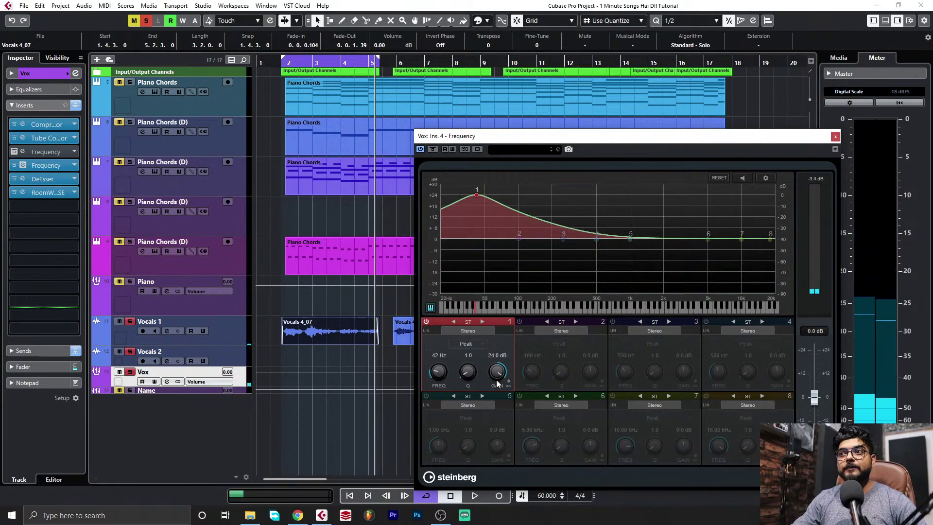
pyautogui.press('Return')
pyautogui.scroll(-6, 502, 373)
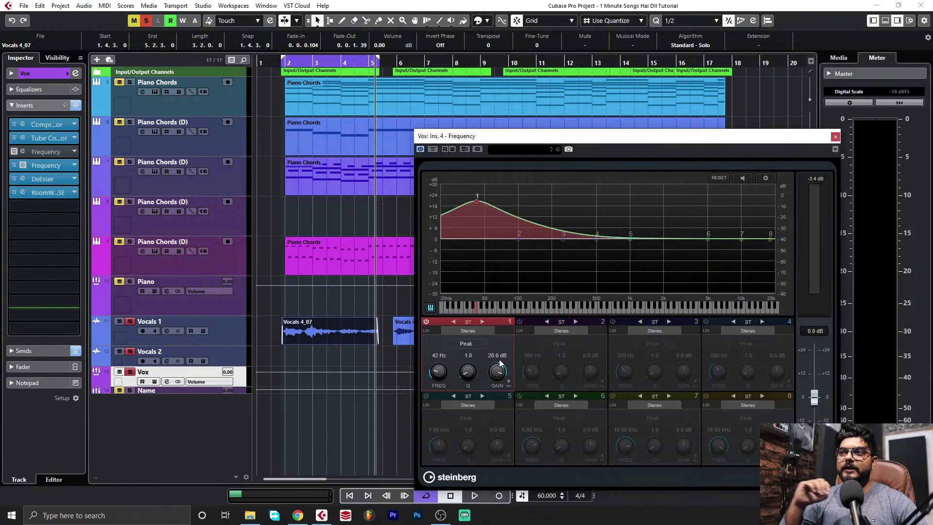
pyautogui.moveTo(500, 359); pyautogui.dragTo(495, 339)
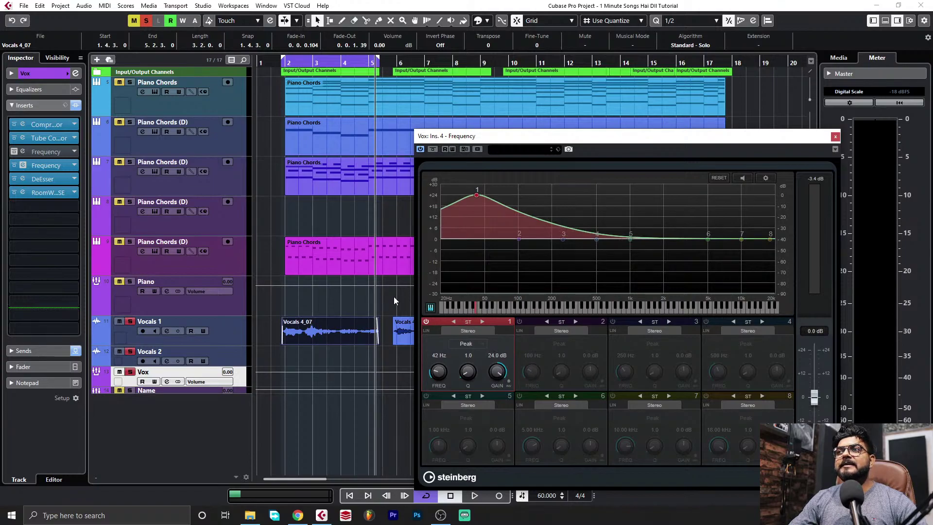
# Play the vocals, try the EQ curve and channel display options, and switch the spectrum display to Bar Graph
pyautogui.click(766, 178)
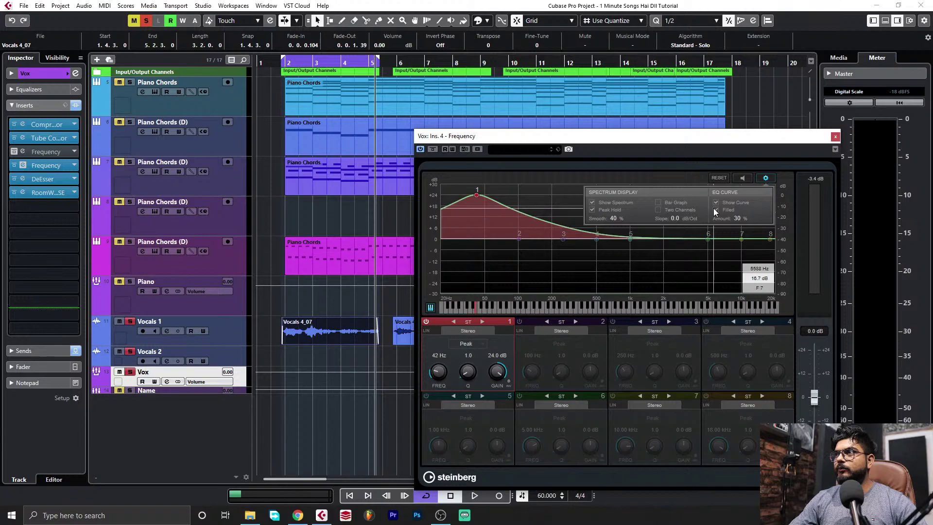
pyautogui.press('space')
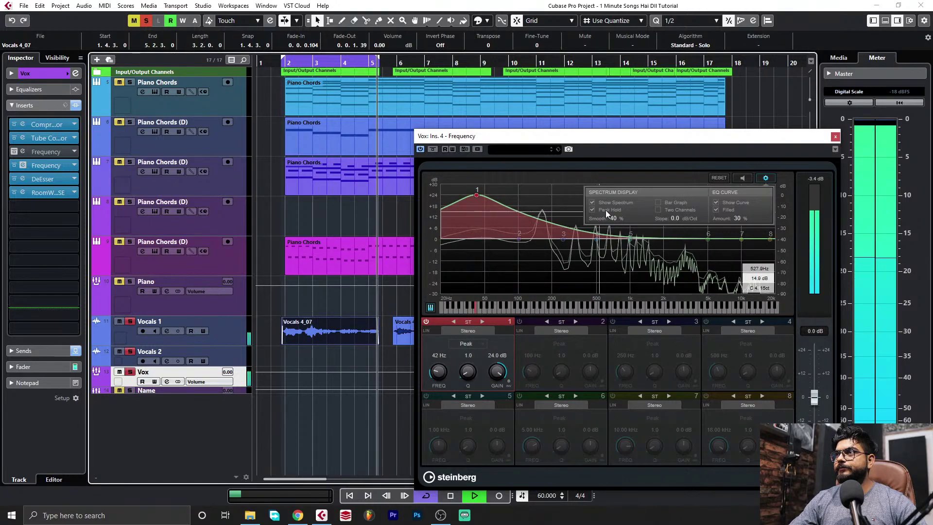
pyautogui.click(716, 203)
pyautogui.click(716, 202)
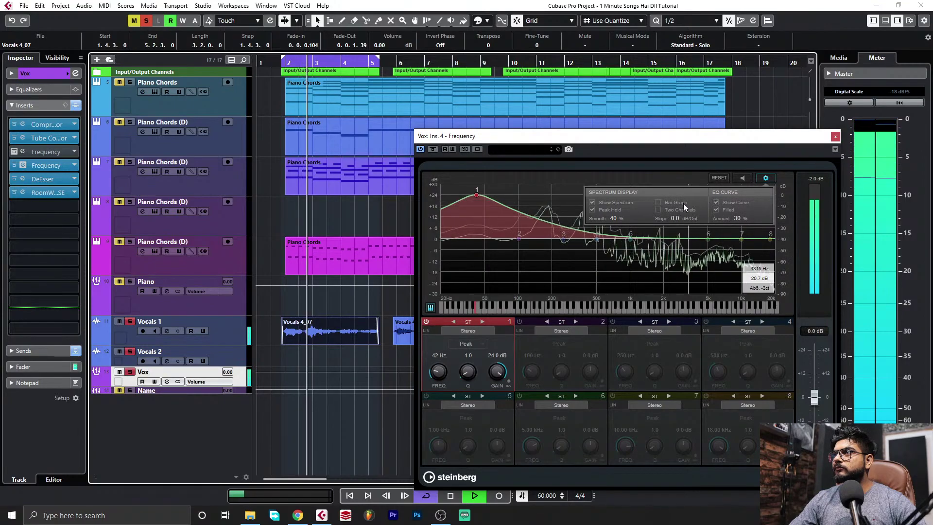
pyautogui.click(658, 210)
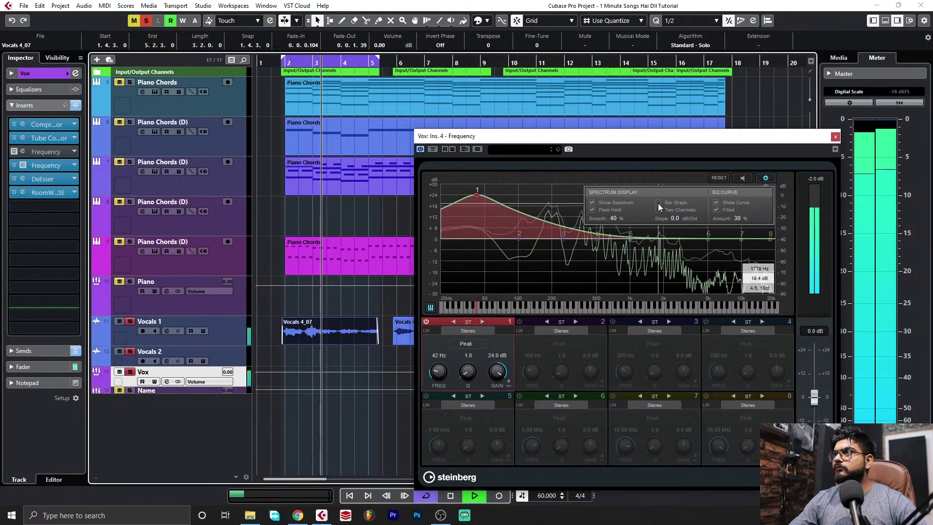
pyautogui.click(658, 202)
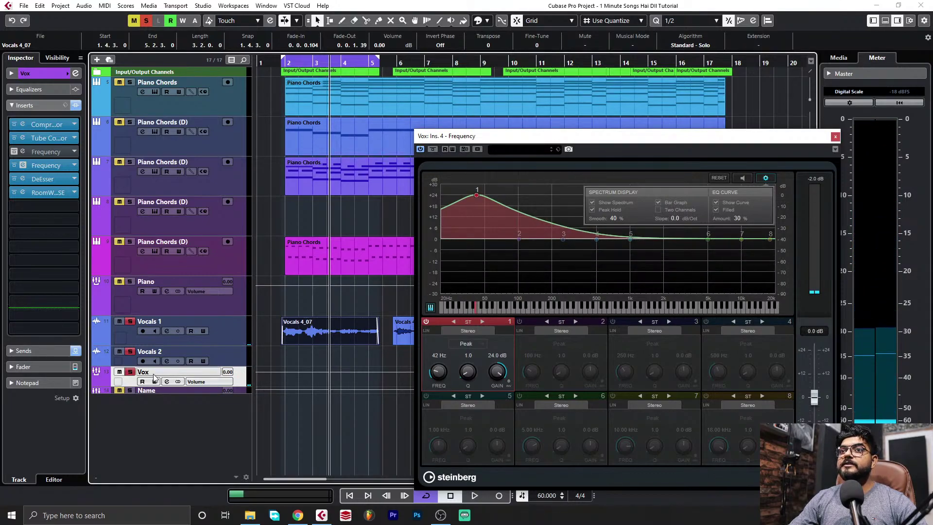
# Play the vocal loop while lowering band 1's gain to 0.0 dB, and stop playback
pyautogui.press('space')
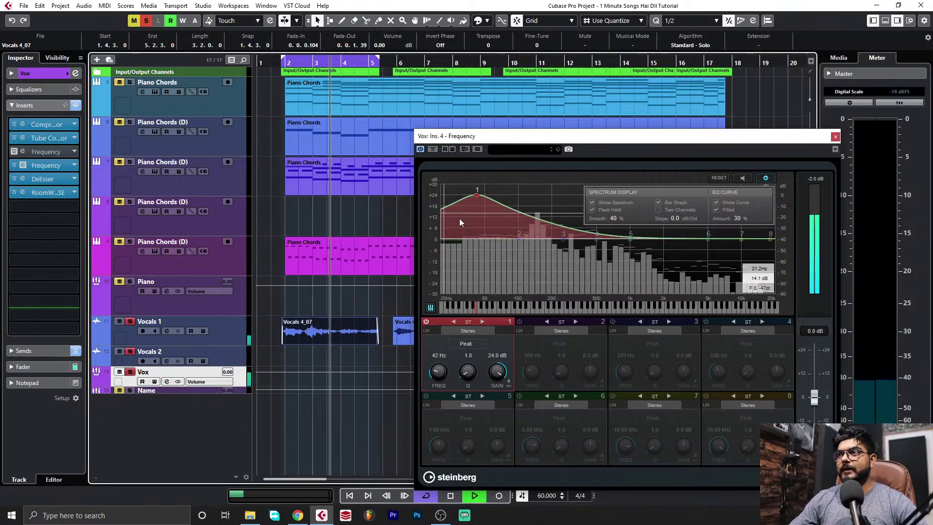
pyautogui.moveTo(503, 372); pyautogui.dragTo(505, 419)
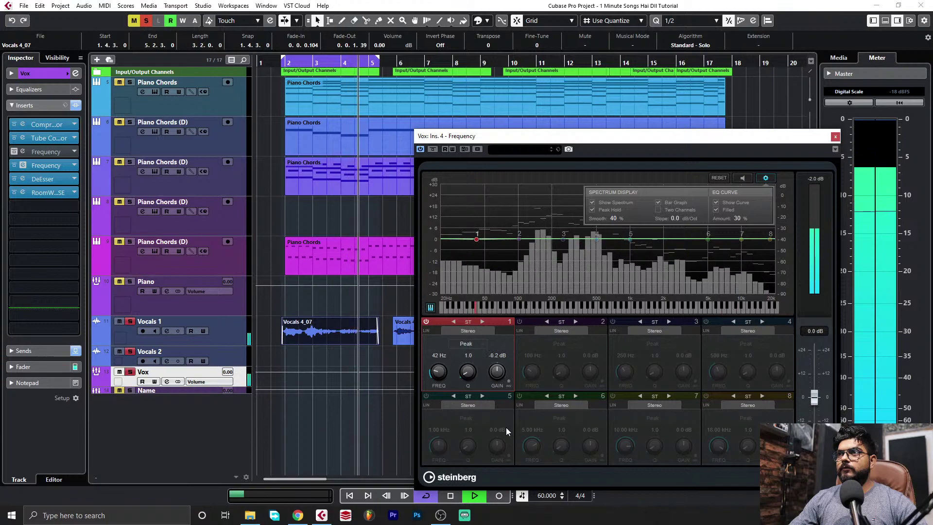
pyautogui.press('space')
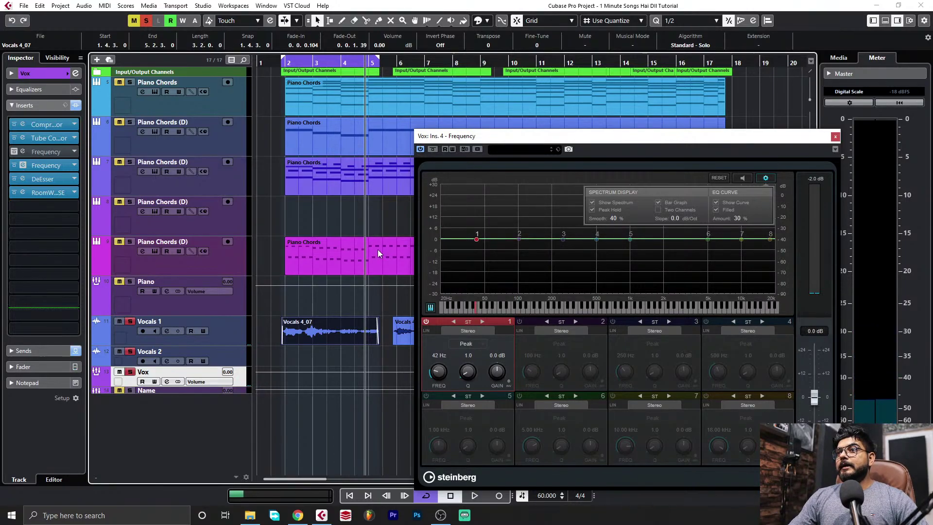
# Shape band 1 into a peak at 50 Hz with about 11.3 dB of gain
pyautogui.moveTo(498, 372); pyautogui.dragTo(500, 349)
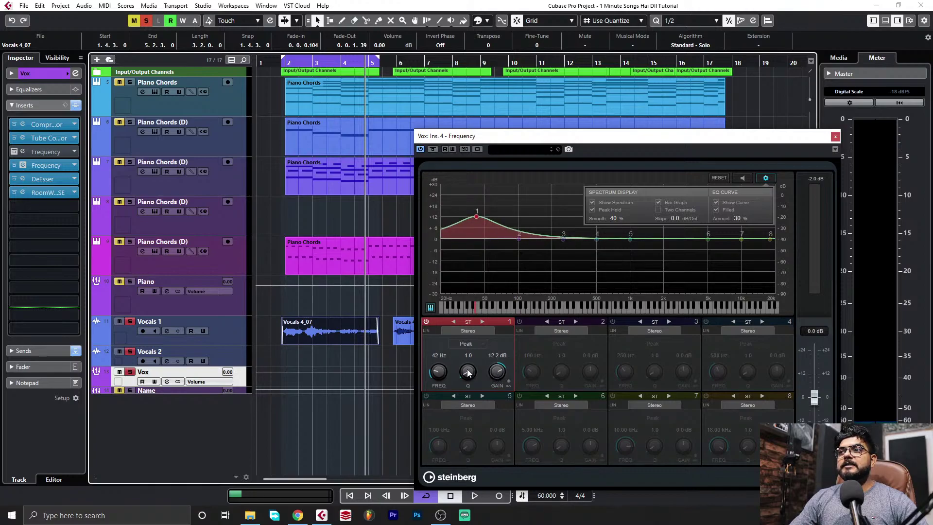
pyautogui.moveTo(448, 374)
pyautogui.mouseDown()
pyautogui.moveTo(448, 362)
pyautogui.moveTo(448, 377)
pyautogui.moveTo(434, 377)
pyautogui.mouseUp()
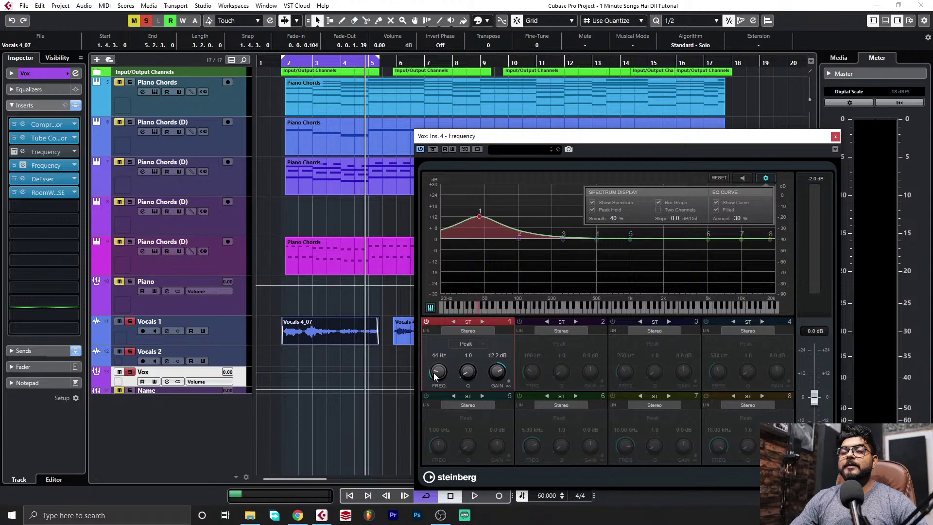
pyautogui.moveTo(500, 372); pyautogui.dragTo(448, 369)
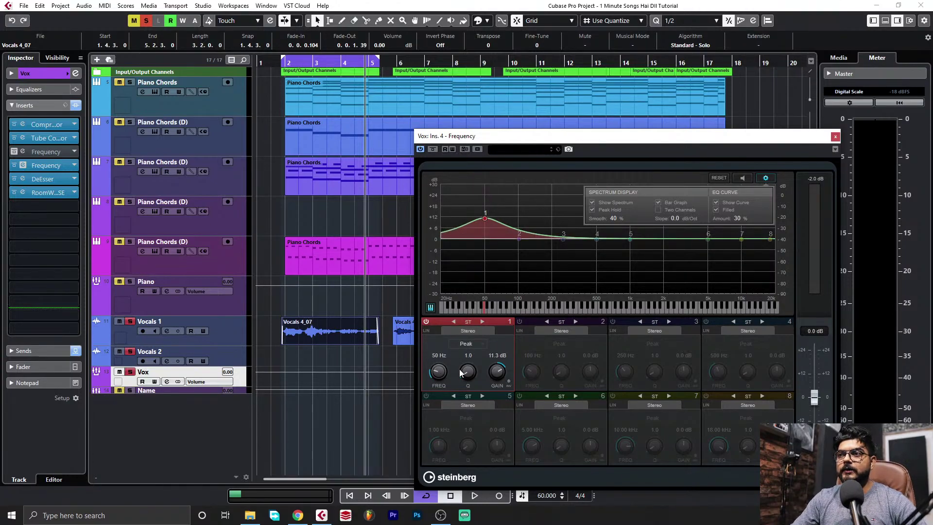
# Demonstrate band 1's Q by narrowing it to 3.8, widening it to 0.5 and narrowing it to 9.0
pyautogui.scroll(5, 462, 374)
pyautogui.scroll(2, 461, 370)
pyautogui.scroll(1, 461, 362)
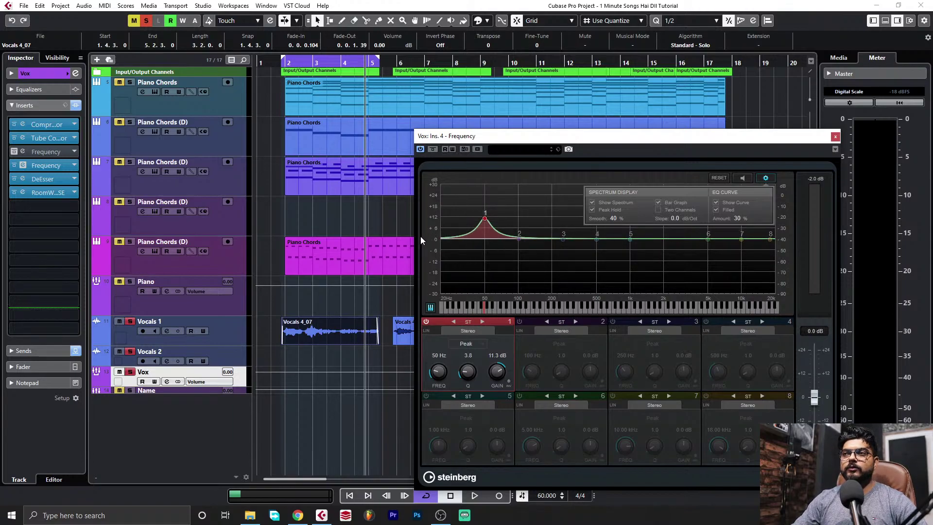
pyautogui.moveTo(468, 371); pyautogui.dragTo(471, 397)
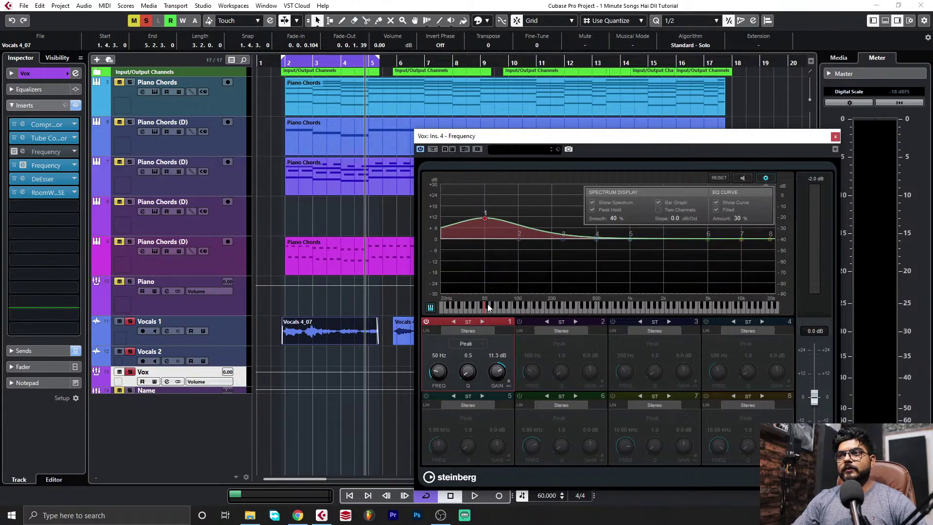
pyautogui.moveTo(468, 379); pyautogui.dragTo(477, 351)
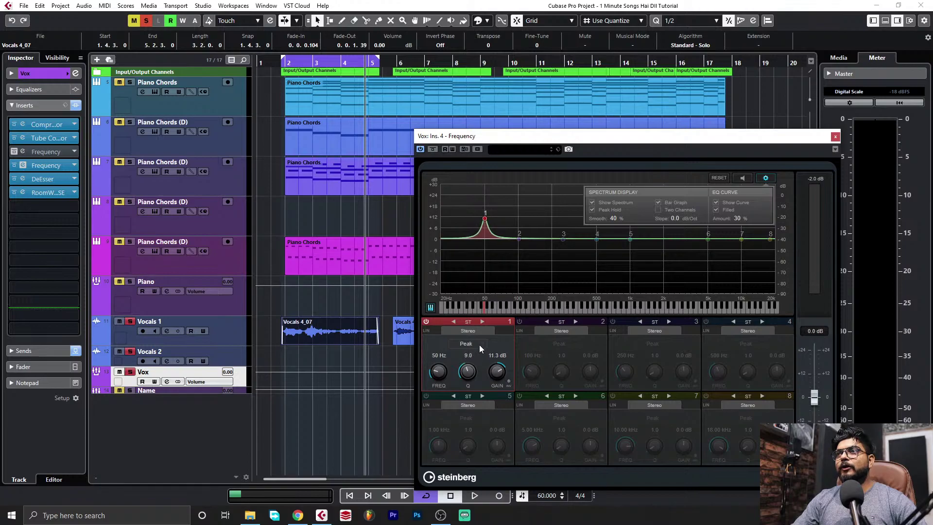
# Narrow band 1's Q further to 20.0 and raise its gain to 13.6 dB
pyautogui.moveTo(484, 218)
pyautogui.mouseDown()
pyautogui.moveTo(485, 256)
pyautogui.moveTo(485, 209)
pyautogui.moveTo(487, 220)
pyautogui.mouseUp()
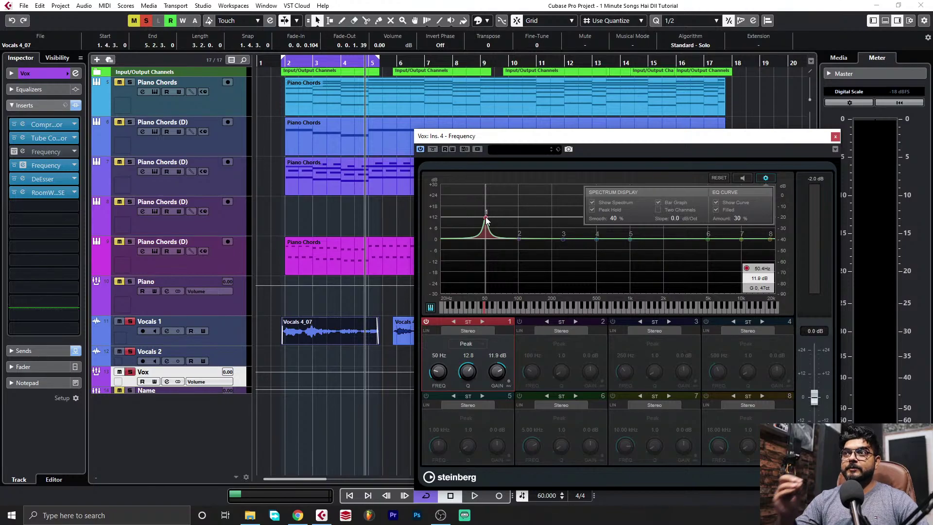
pyautogui.moveTo(464, 362); pyautogui.dragTo(475, 350)
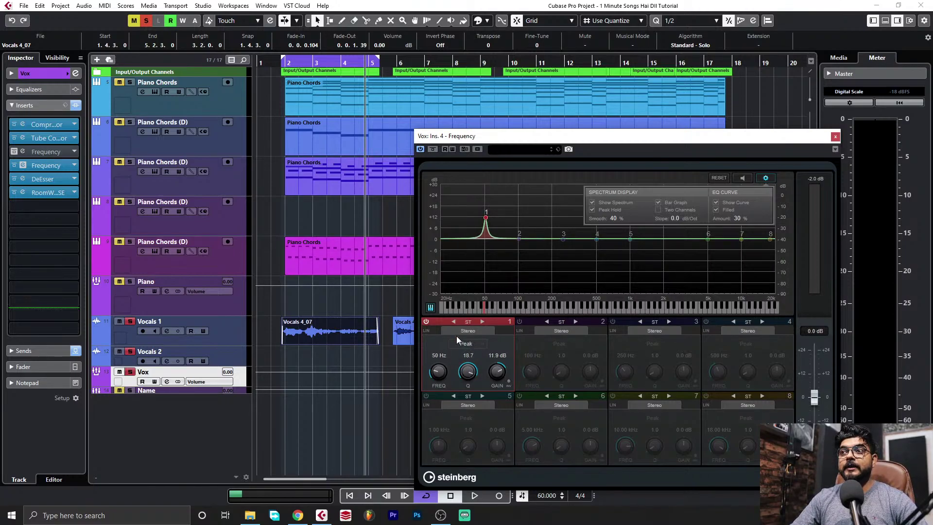
pyautogui.moveTo(510, 379)
pyautogui.mouseDown()
pyautogui.moveTo(499, 378)
pyautogui.moveTo(499, 405)
pyautogui.moveTo(504, 367)
pyautogui.mouseUp()
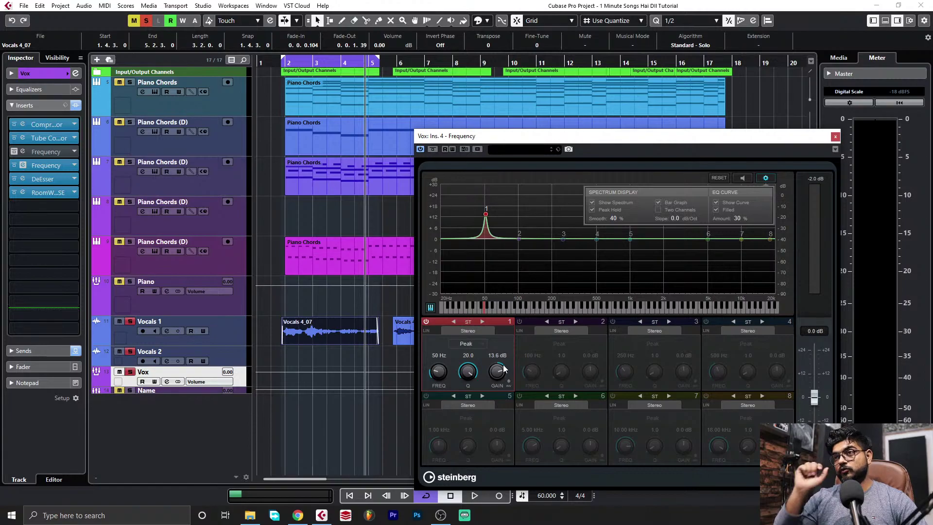
# Set band 1's Q to 0.5 for a wide curve, keeping the Peak filter type
pyautogui.moveTo(478, 377); pyautogui.dragTo(469, 344)
pyautogui.click(469, 345)
pyautogui.press('Escape')
pyautogui.doubleClick(468, 354)
pyautogui.write('0.5')
pyautogui.press('Return')
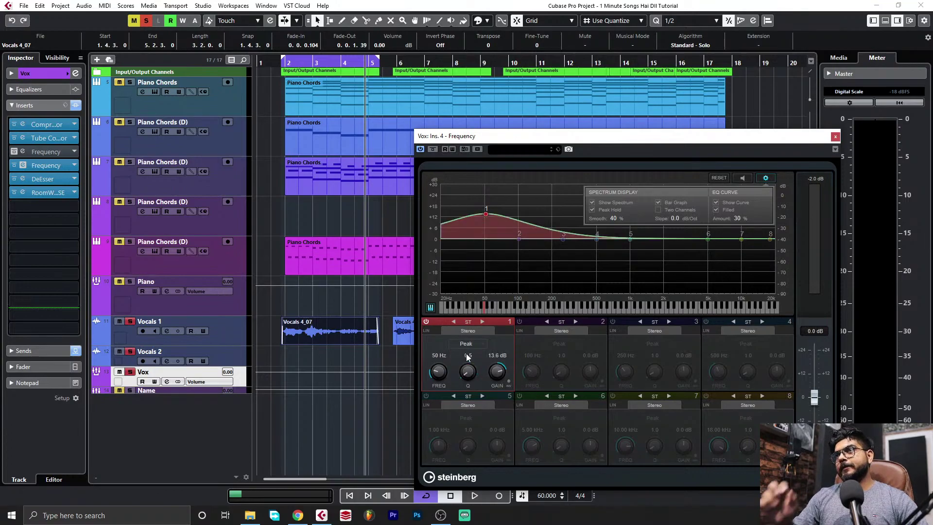
# Set band 1's frequency to 20 Hz and its gain to 0 dB
pyautogui.click(434, 357)
pyautogui.write('20')
pyautogui.press('Return')
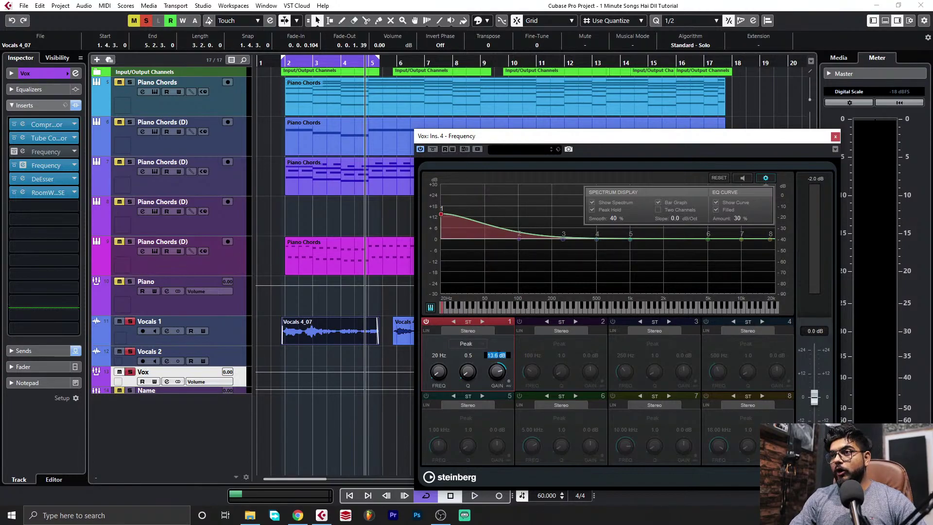
pyautogui.write('0')
pyautogui.press('Return')
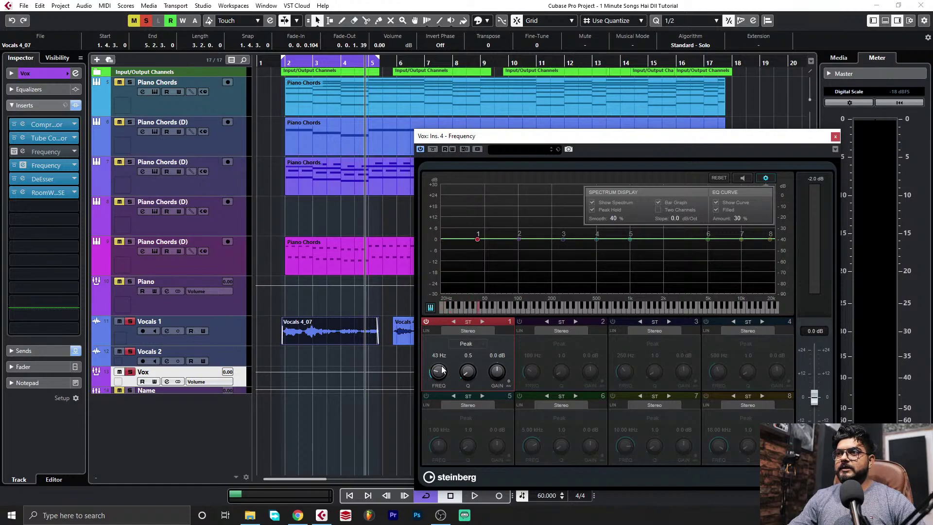
# Examine the filter types available for band 1
pyautogui.click(482, 344)
pyautogui.click(482, 344)
pyautogui.click(483, 344)
pyautogui.click(482, 344)
pyautogui.click(457, 342)
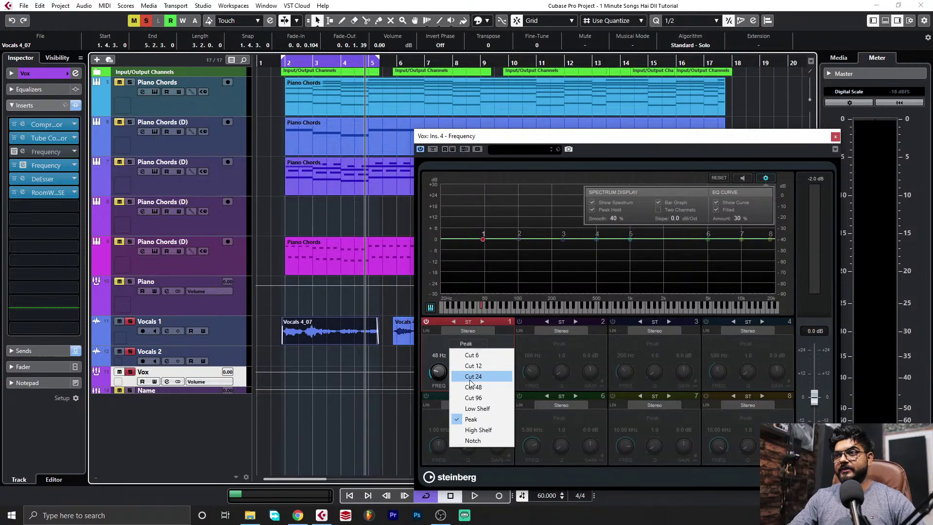
pyautogui.click(461, 344)
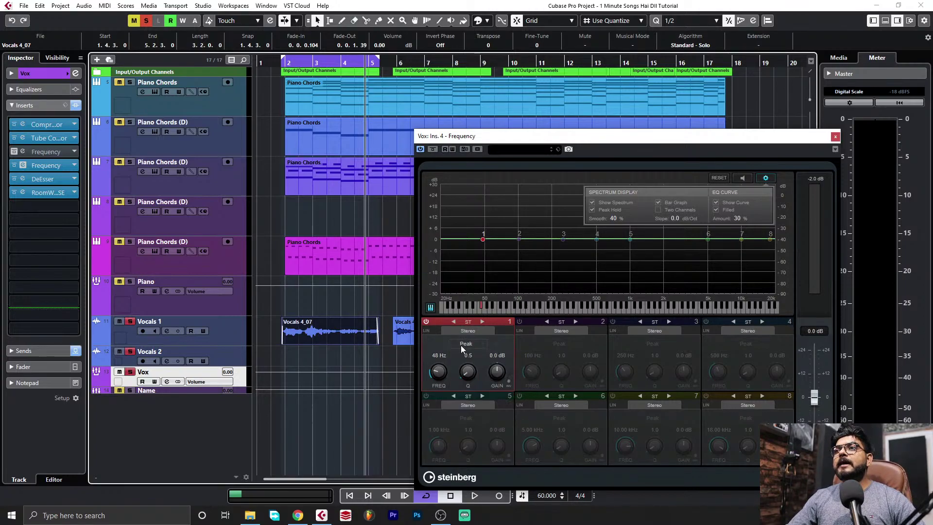
# Compare the filter types offered by bands 2 and 7 with those of band 1
pyautogui.click(557, 343)
pyautogui.click(529, 330)
pyautogui.click(558, 345)
pyautogui.click(564, 346)
pyautogui.click(564, 345)
pyautogui.click(585, 341)
pyautogui.click(588, 341)
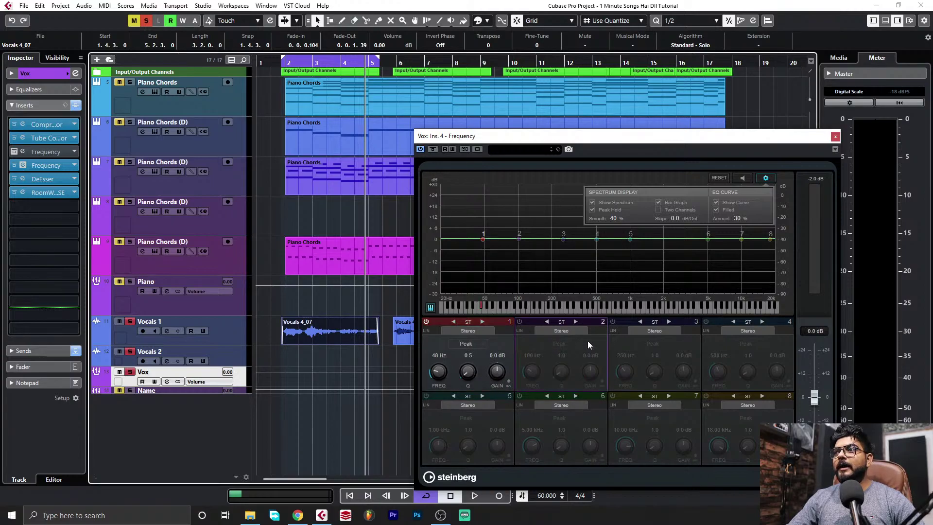
pyautogui.click(668, 416)
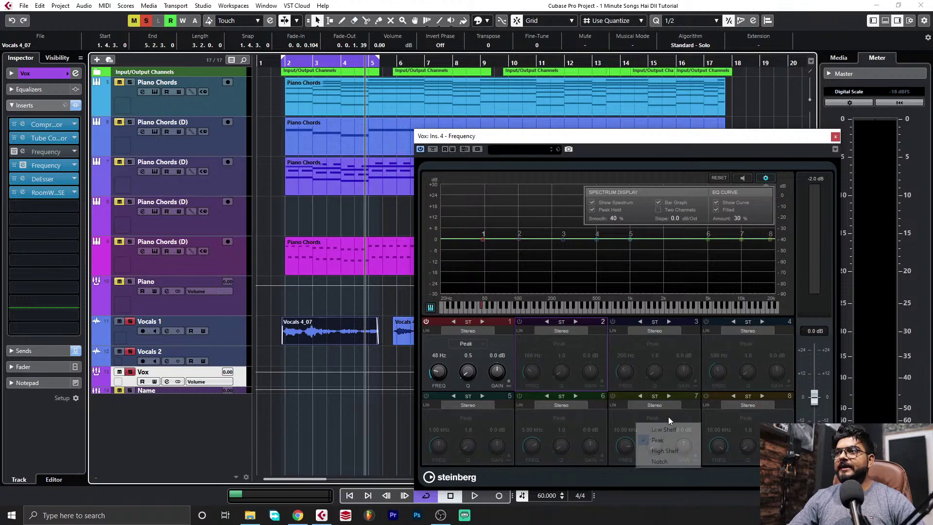
pyautogui.click(680, 411)
pyautogui.click(654, 420)
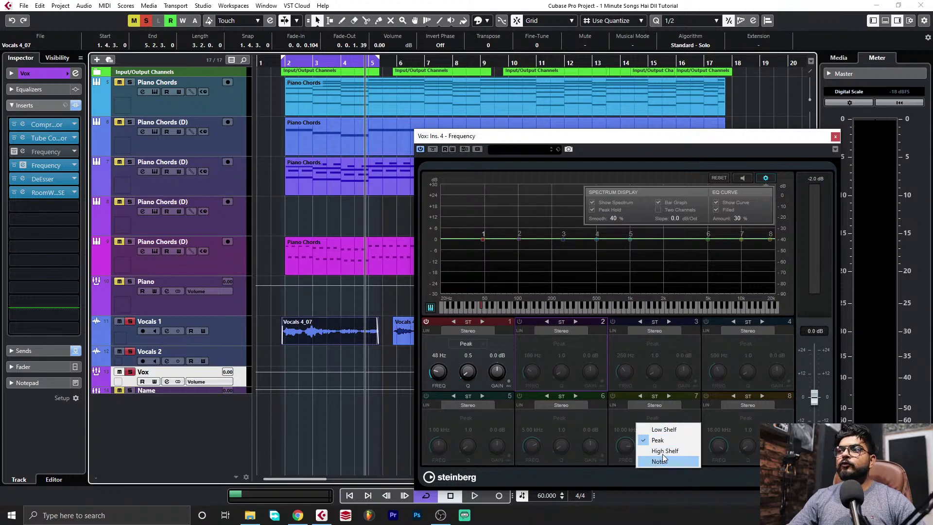
pyautogui.click(565, 345)
pyautogui.click(564, 345)
pyautogui.click(508, 338)
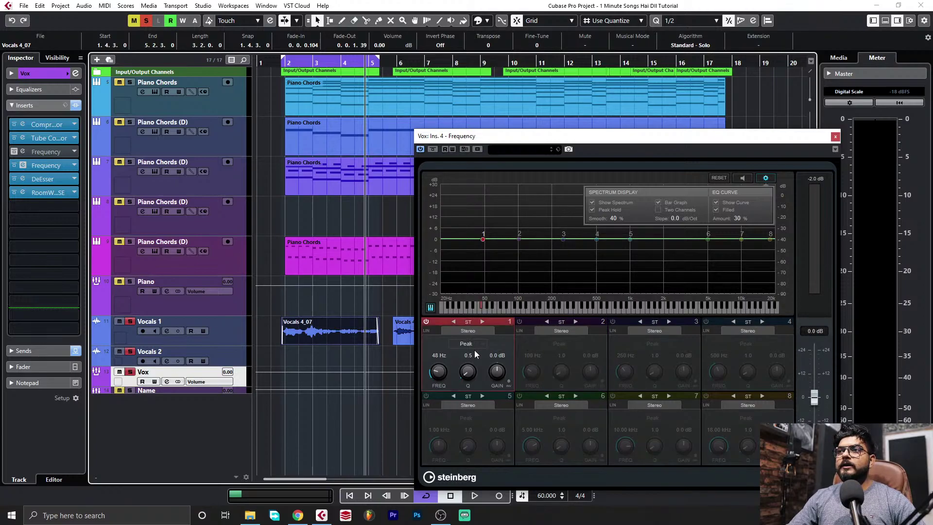
pyautogui.click(467, 343)
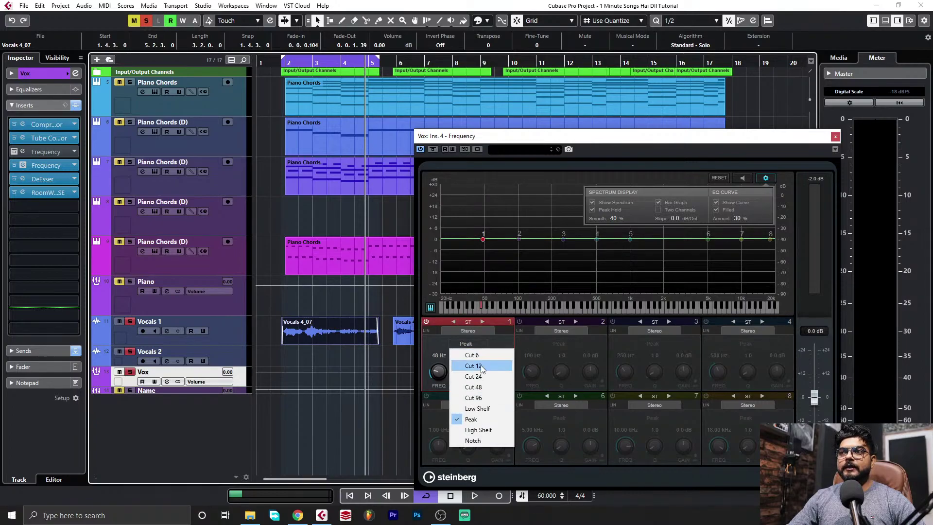
# Switch band 1 to the Cut 6 filter and raise its frequency to 180 Hz
pyautogui.click(483, 242)
pyautogui.moveTo(482, 241)
pyautogui.mouseDown()
pyautogui.moveTo(479, 250)
pyautogui.moveTo(479, 240)
pyautogui.mouseUp()
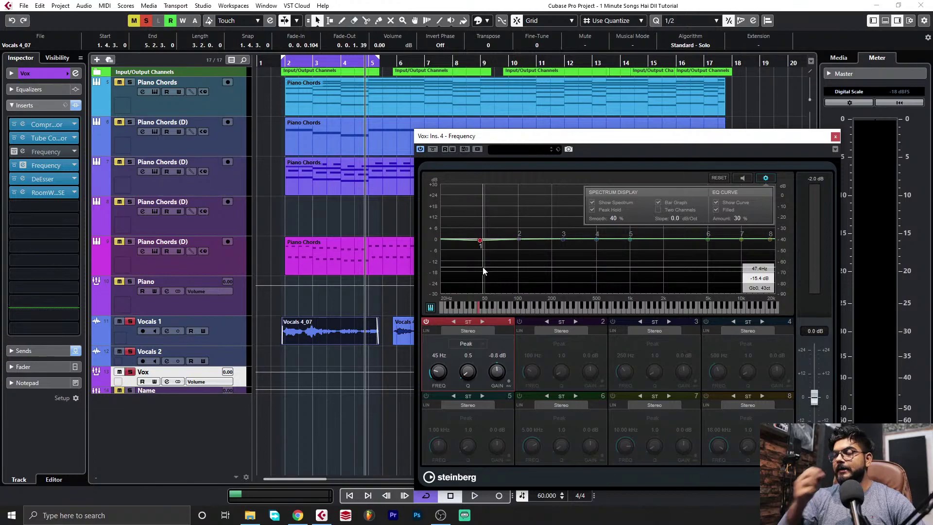
pyautogui.click(476, 339)
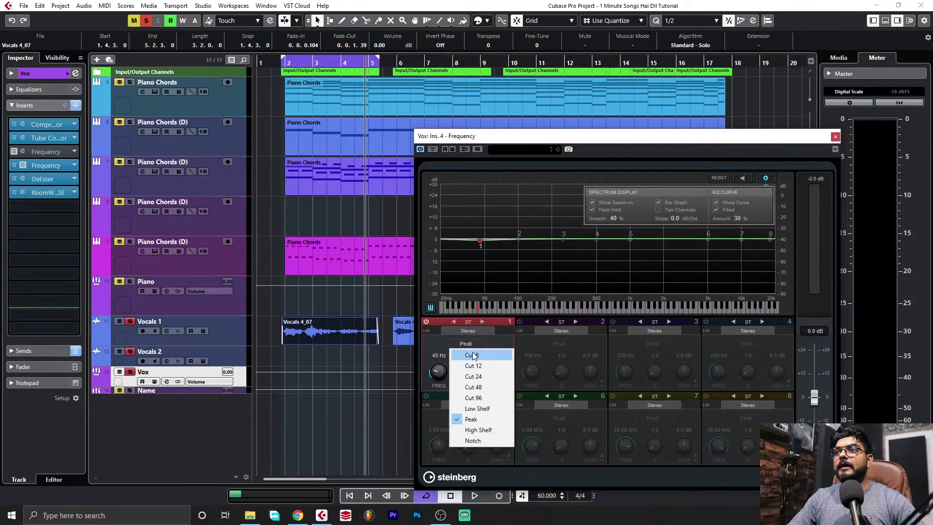
pyautogui.click(471, 355)
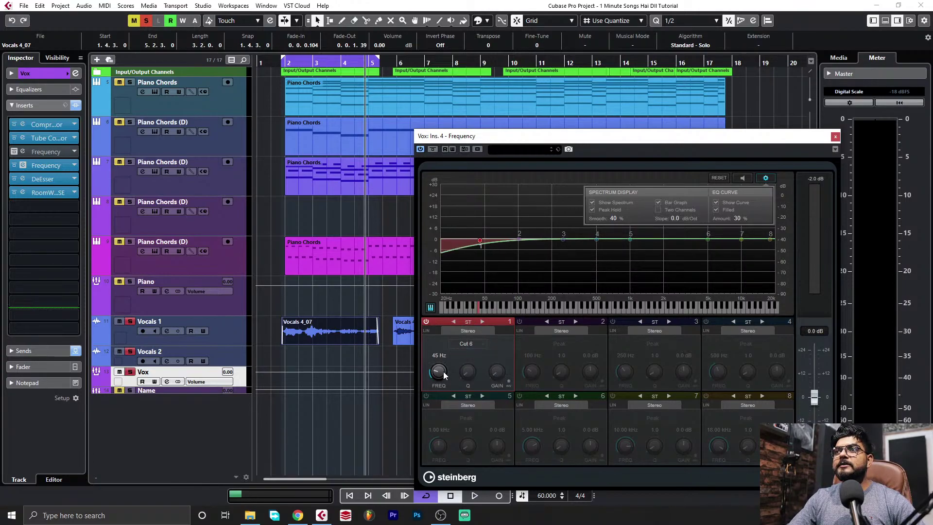
pyautogui.scroll(3, 444, 372)
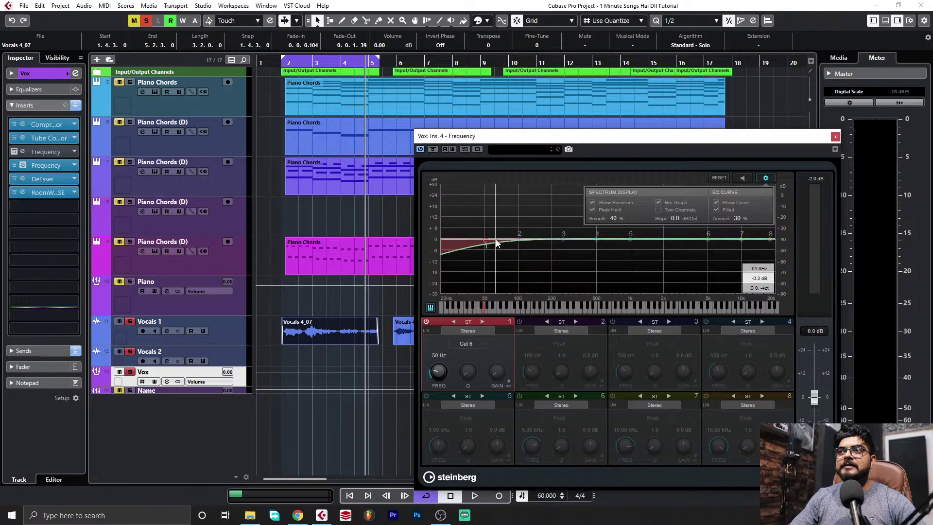
pyautogui.moveTo(442, 369); pyautogui.dragTo(444, 361)
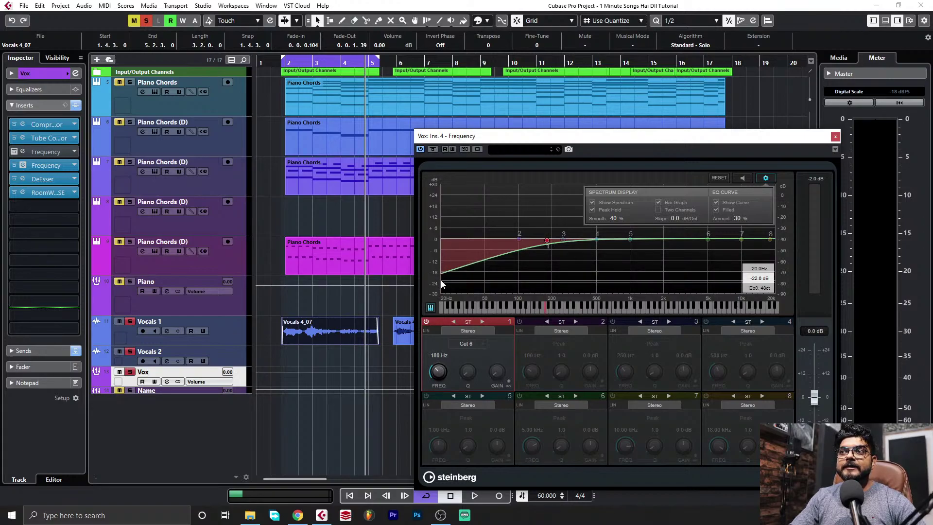
# Demonstrate steeper slopes on band 1 with Cut 12, Cut 24 and Cut 48, lowering the Cut 48 filter's frequency to 54 Hz
pyautogui.click(471, 346)
pyautogui.click(466, 364)
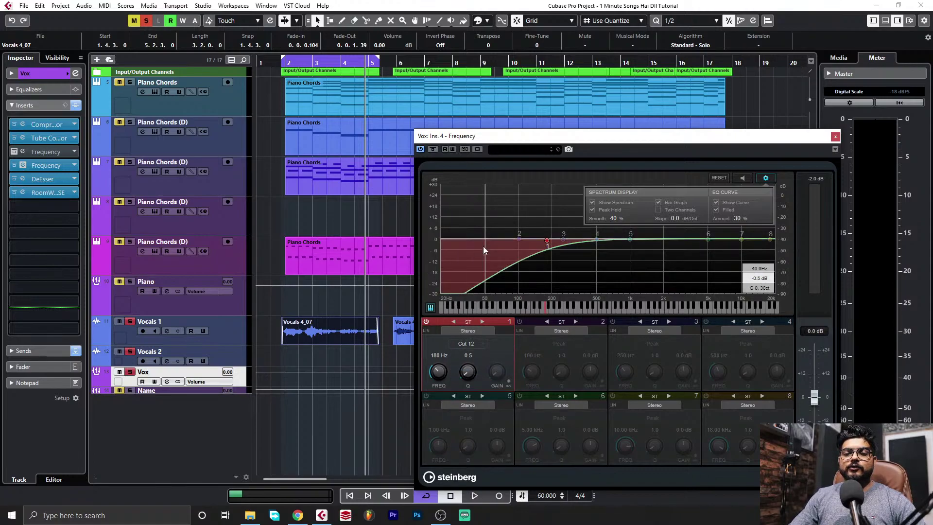
pyautogui.click(469, 346)
pyautogui.click(466, 375)
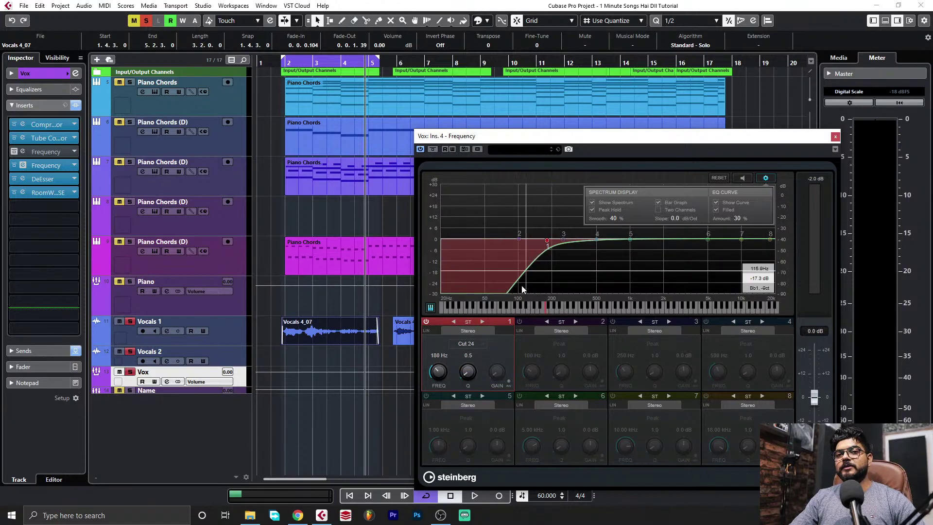
pyautogui.click(468, 343)
pyautogui.click(474, 387)
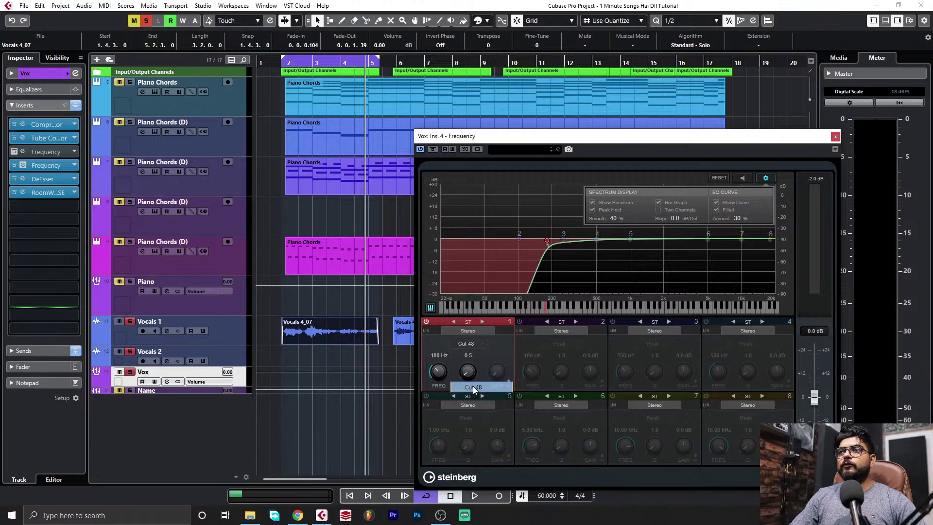
pyautogui.moveTo(563, 239); pyautogui.dragTo(489, 241)
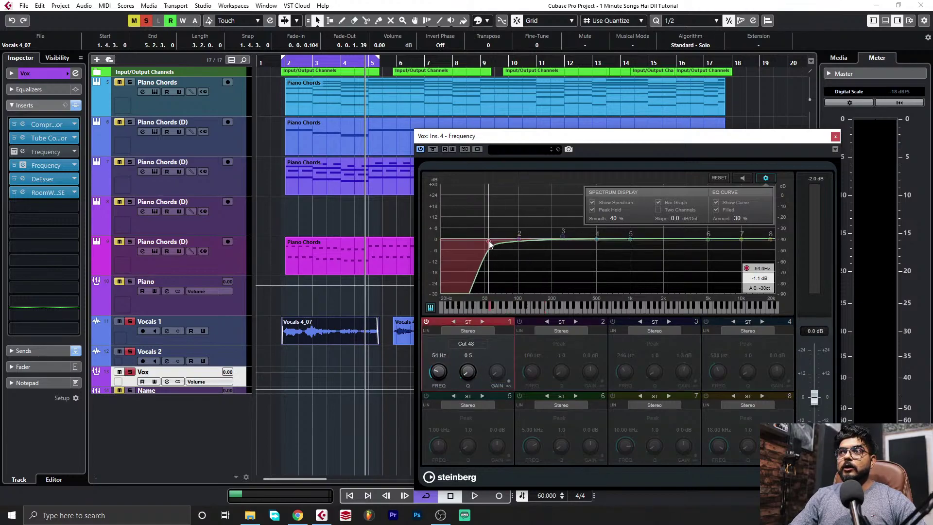
# Switch band 1 to Cut 96, move its frequency to about 105 Hz and start playback of the vocal
pyautogui.click(466, 344)
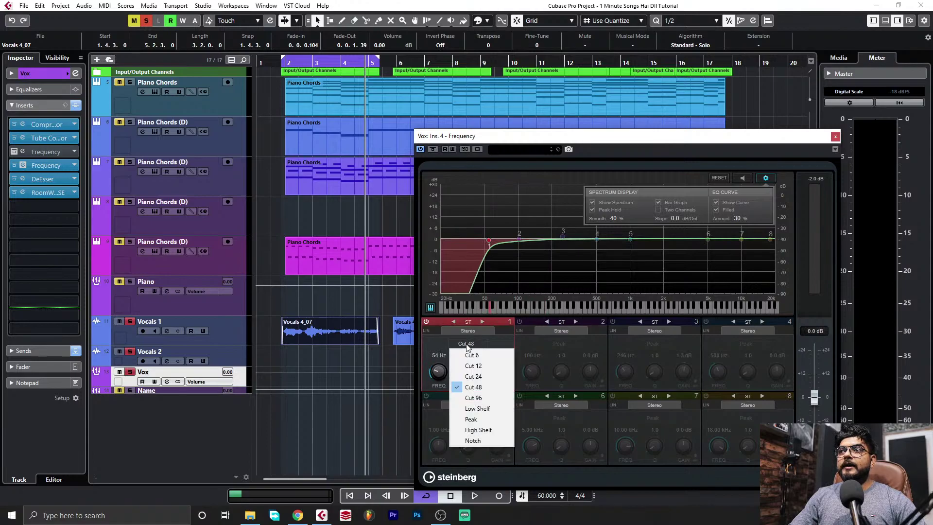
pyautogui.click(481, 398)
pyautogui.moveTo(489, 240); pyautogui.dragTo(555, 247)
pyautogui.moveTo(593, 218); pyautogui.dragTo(527, 267)
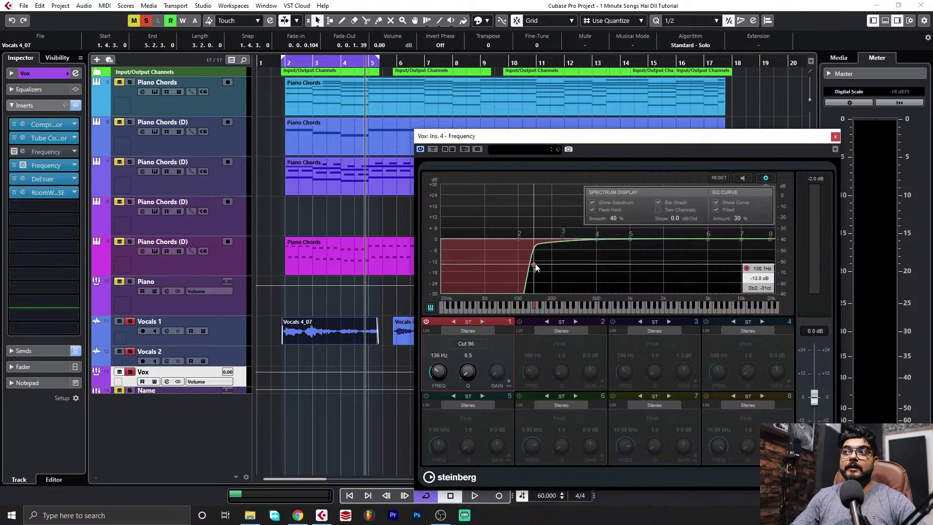
pyautogui.moveTo(534, 266); pyautogui.dragTo(519, 267)
pyautogui.press('space')
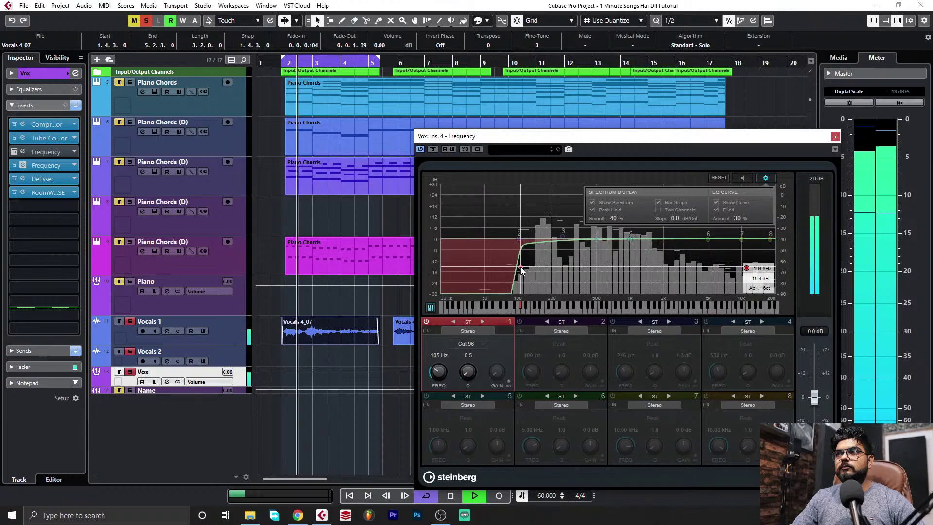
# Adjust band 1's cut frequency during playback, set it to 90 Hz and stop playback
pyautogui.moveTo(520, 270); pyautogui.dragTo(511, 357)
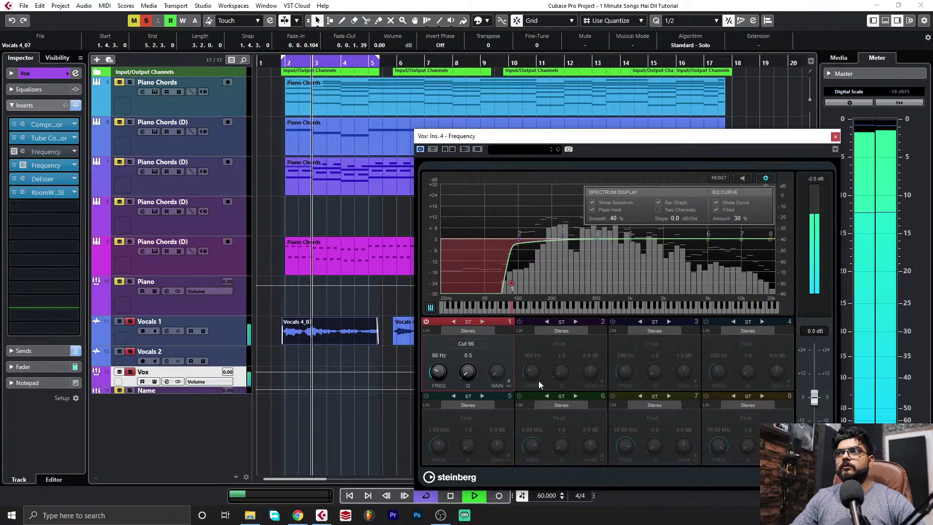
pyautogui.moveTo(431, 372)
pyautogui.mouseDown()
pyautogui.moveTo(439, 353)
pyautogui.moveTo(439, 372)
pyautogui.mouseUp()
pyautogui.click(442, 356)
pyautogui.write('90')
pyautogui.press('Return')
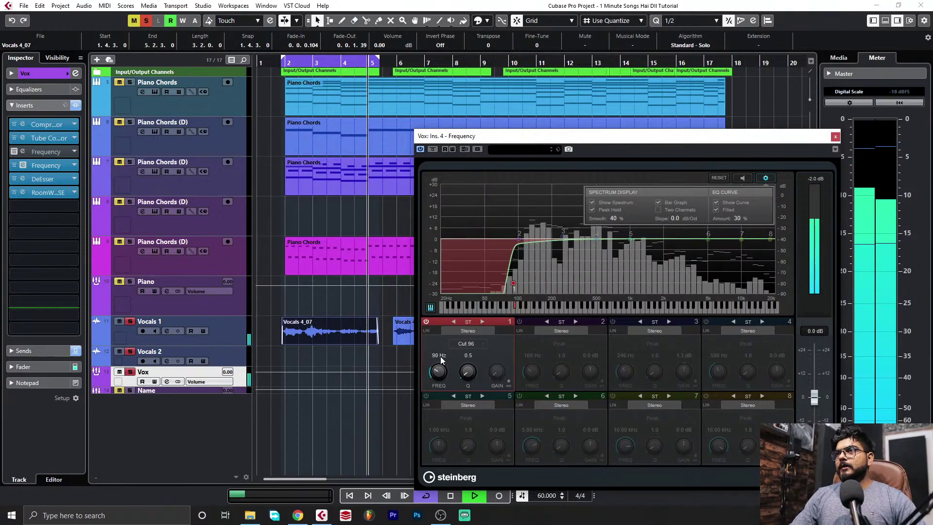
pyautogui.press('space')
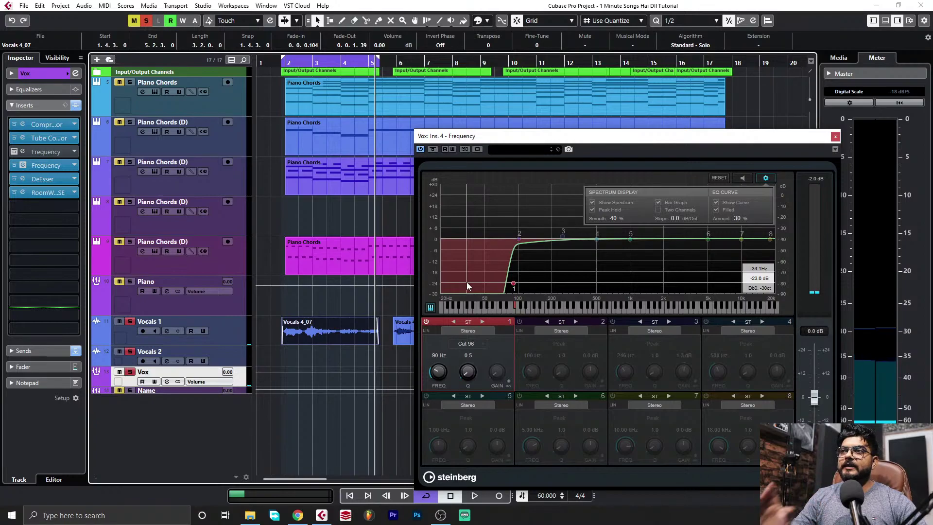
# Keep band 1 on Cut 96, enable band 2 and set it to 163 Hz with -2.2 dB gain
pyautogui.click(476, 348)
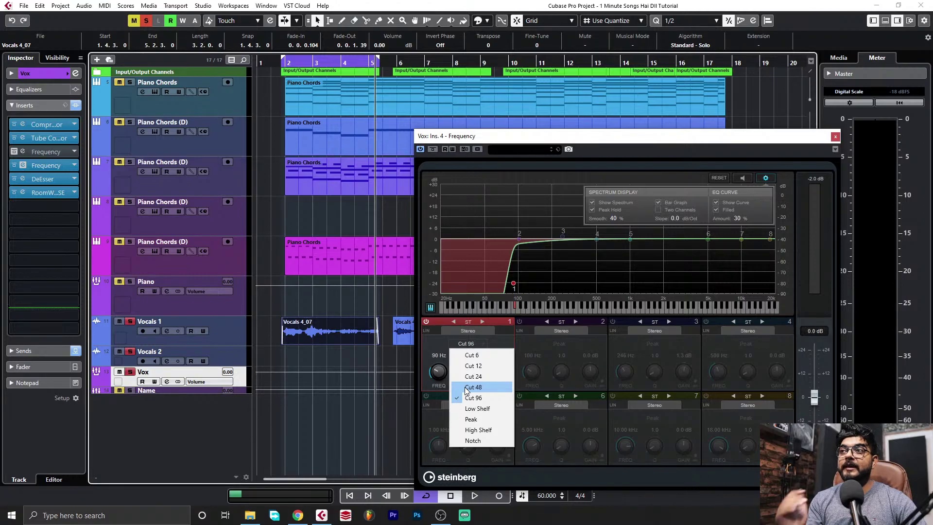
pyautogui.click(538, 339)
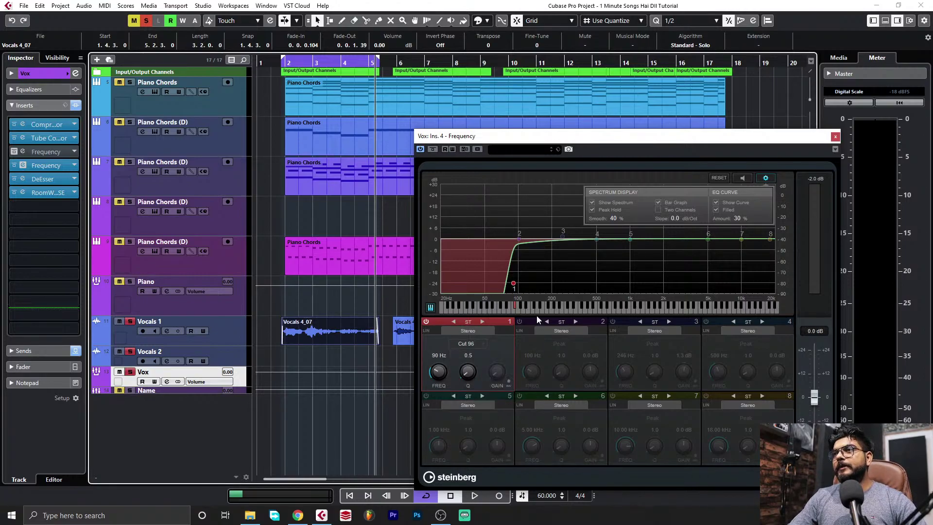
pyautogui.click(519, 321)
pyautogui.scroll(3, 531, 371)
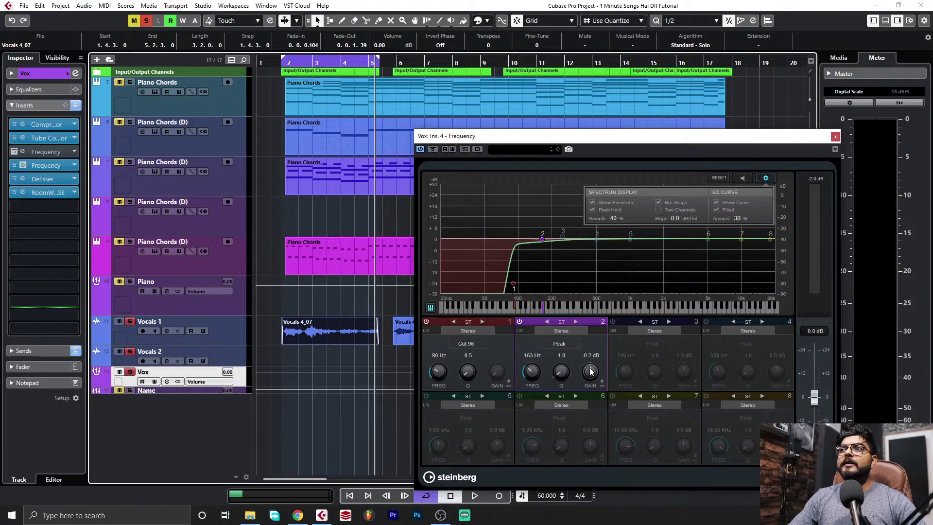
pyautogui.scroll(-2, 590, 372)
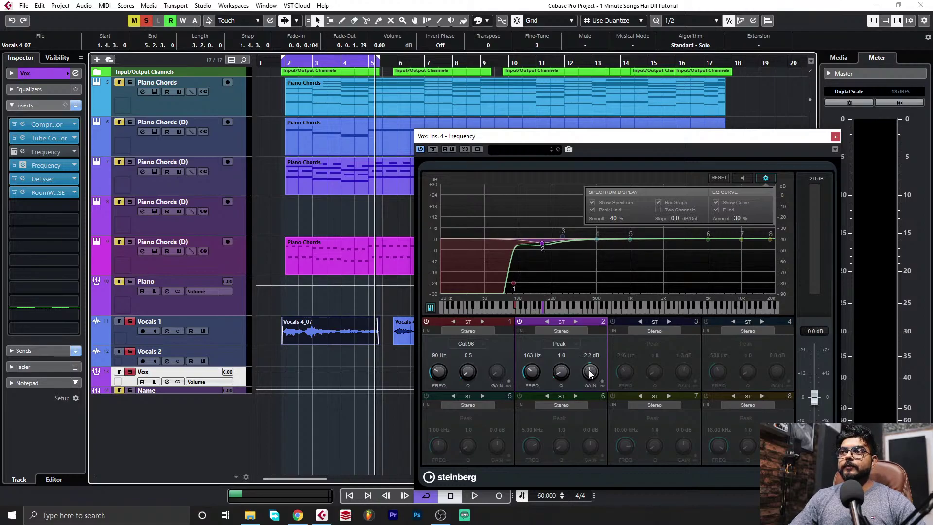
# Demonstrate band 2 as a Low Shelf with -7.0 dB gain and as a Peak filter with boosted gain
pyautogui.click(574, 344)
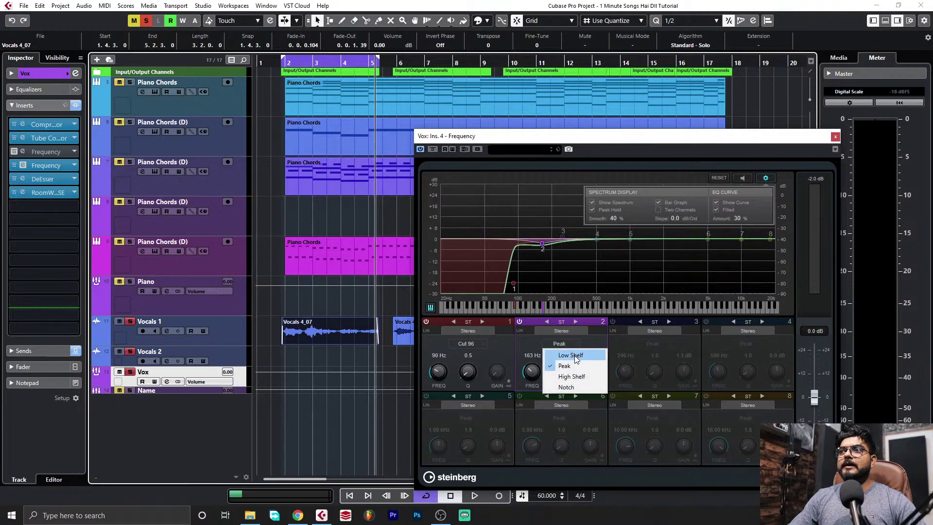
pyautogui.click(573, 355)
pyautogui.moveTo(590, 371)
pyautogui.mouseDown()
pyautogui.moveTo(581, 392)
pyautogui.moveTo(590, 333)
pyautogui.moveTo(583, 372)
pyautogui.mouseUp()
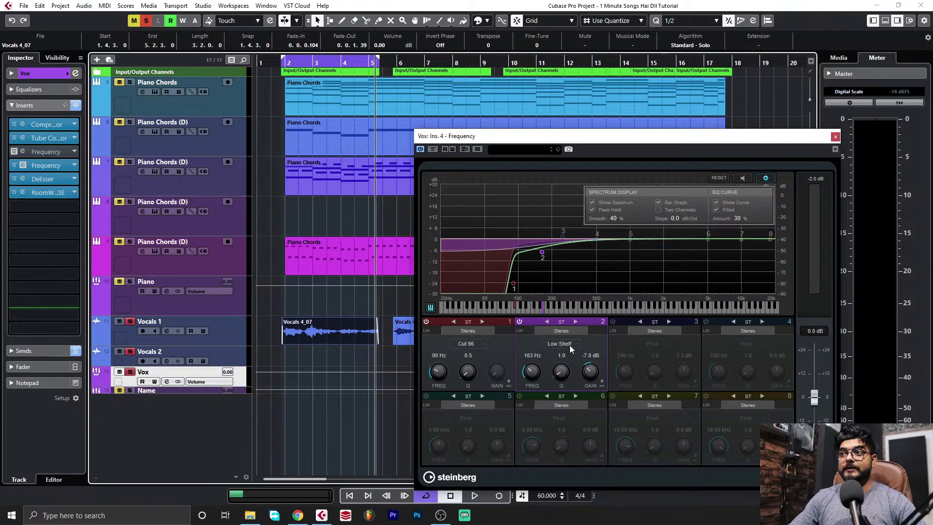
pyautogui.click(570, 347)
pyautogui.click(570, 366)
pyautogui.moveTo(594, 372); pyautogui.dragTo(588, 339)
# Switch band 2 to High Shelf and raise its gain to 13.2 dB
pyautogui.click(571, 344)
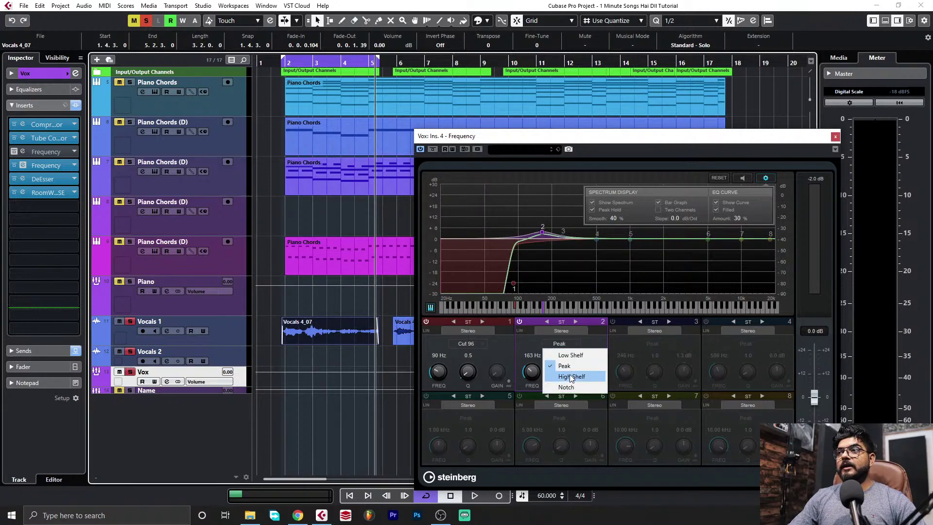
pyautogui.click(573, 376)
pyautogui.moveTo(596, 371)
pyautogui.mouseDown()
pyautogui.moveTo(599, 334)
pyautogui.moveTo(591, 376)
pyautogui.moveTo(592, 360)
pyautogui.mouseUp()
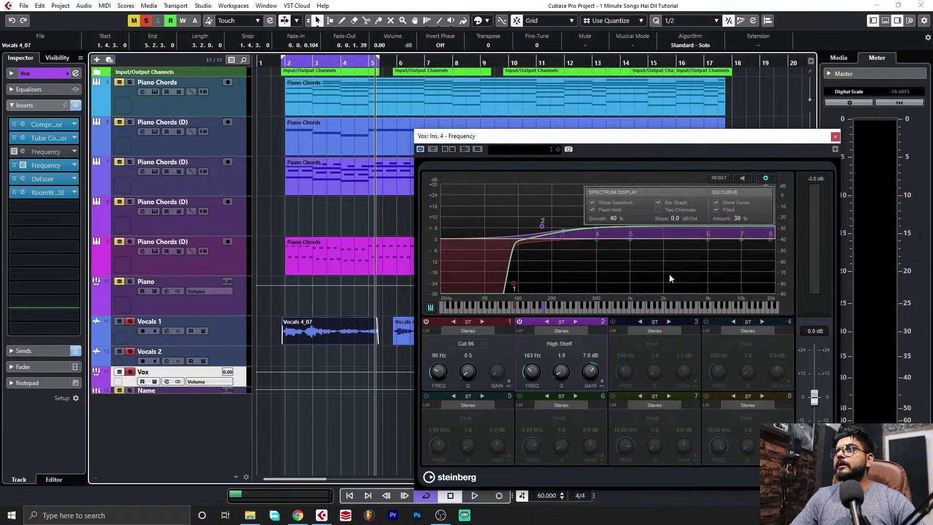
pyautogui.moveTo(592, 377); pyautogui.dragTo(590, 359)
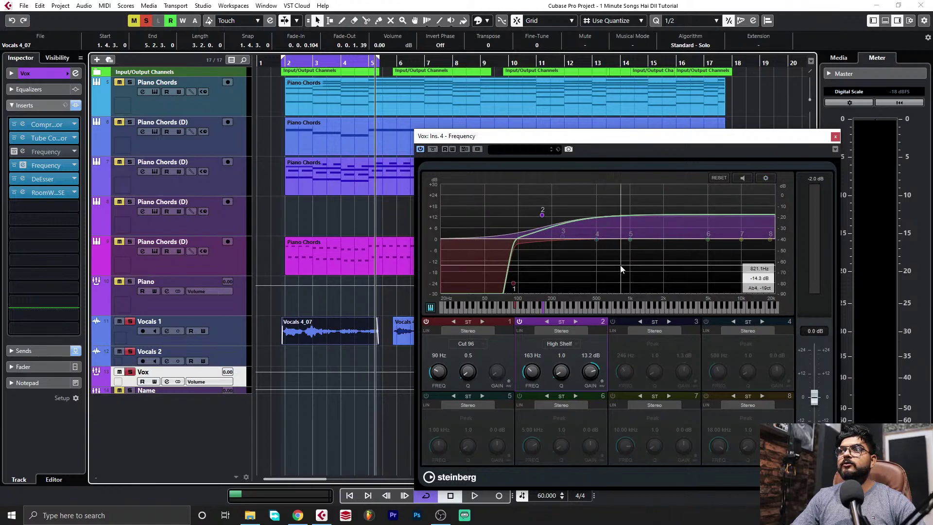
# Play the vocal while sweeping band 2's High Shelf gain up to 24.0 dB and down into a cut
pyautogui.press('space')
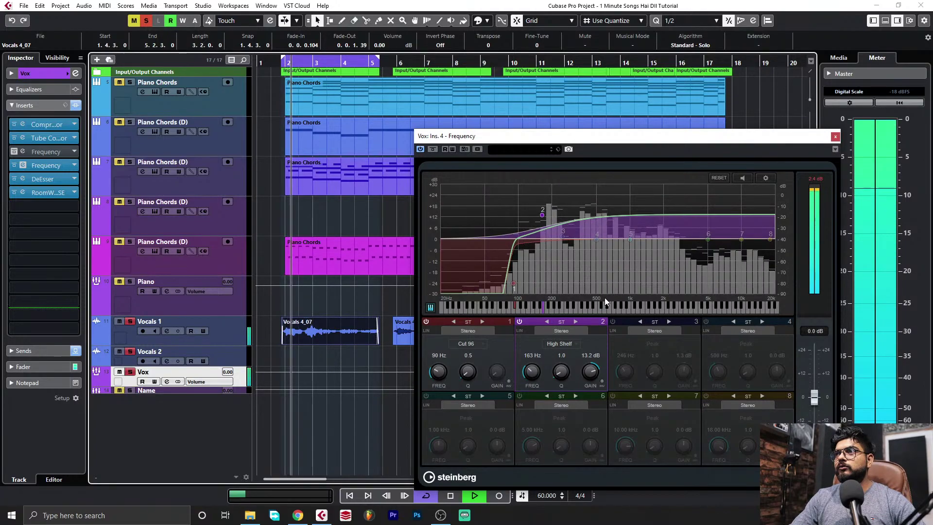
pyautogui.moveTo(593, 372); pyautogui.dragTo(601, 340)
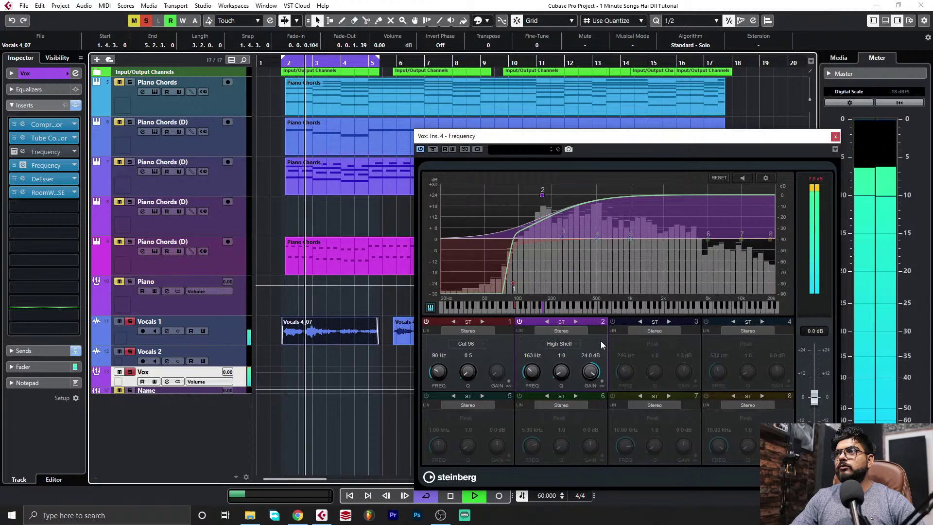
pyautogui.moveTo(599, 340); pyautogui.dragTo(584, 398)
pyautogui.press('space')
# Set band 2's gain to 0 dB
pyautogui.doubleClick(590, 355)
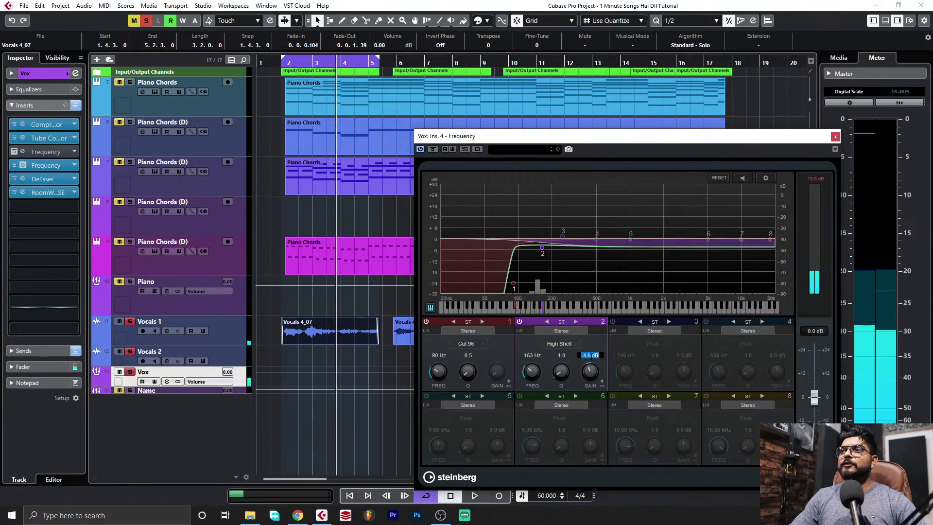
pyautogui.write('0')
pyautogui.press('Return')
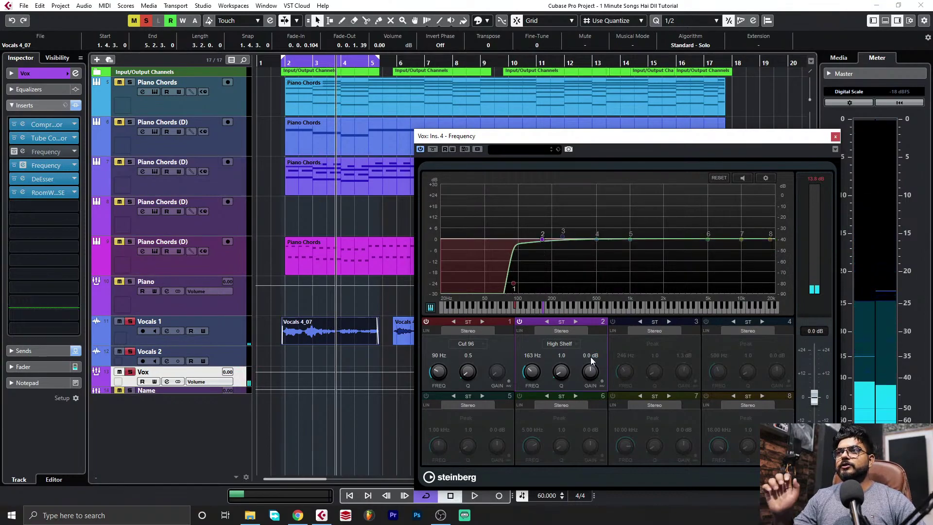
# Switch band 2 to the Notch type with Q 20.0 and gain -9.4 dB
pyautogui.click(547, 344)
pyautogui.click(567, 387)
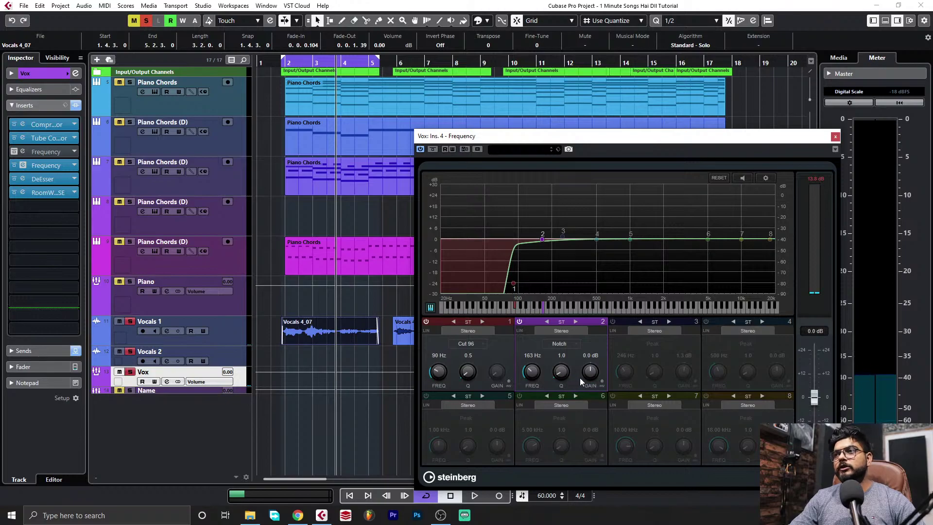
pyautogui.moveTo(589, 376); pyautogui.dragTo(562, 354)
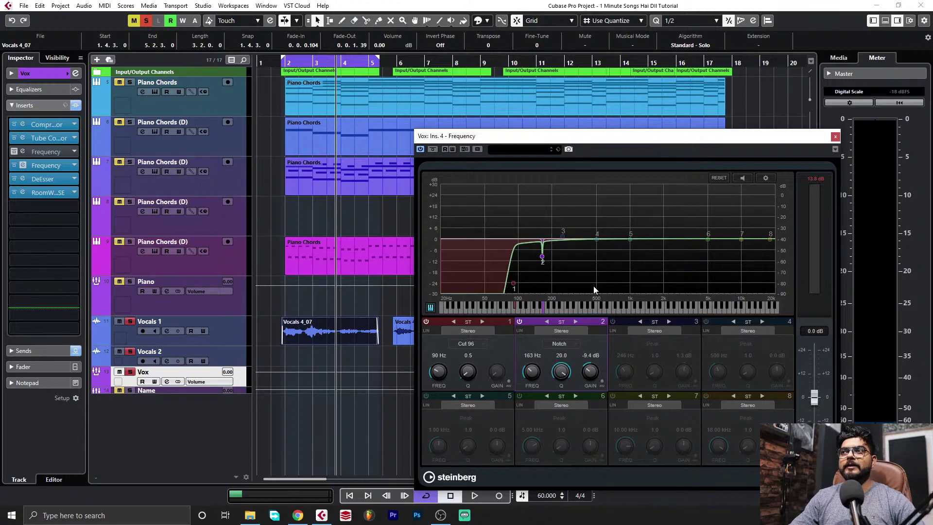
# Compare the Peak and Notch filter types on band 2, ending on Notch
pyautogui.click(569, 344)
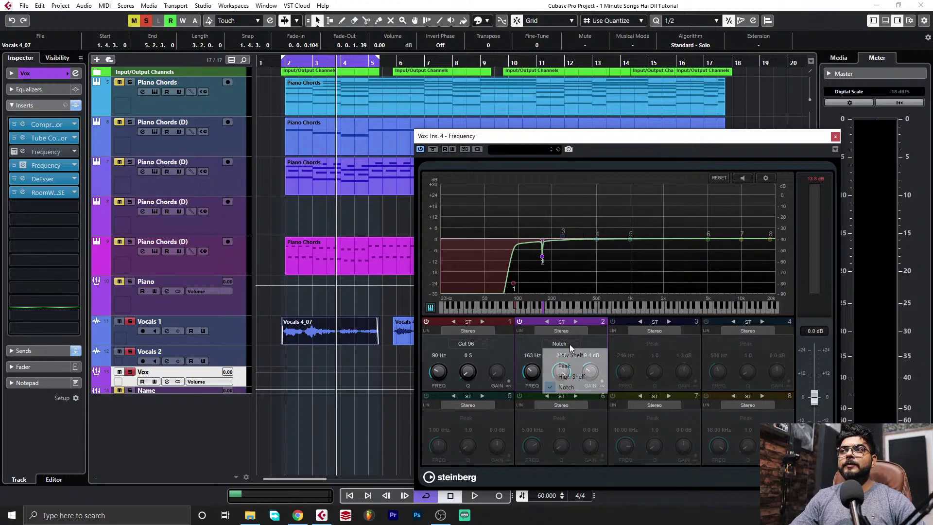
pyautogui.click(564, 368)
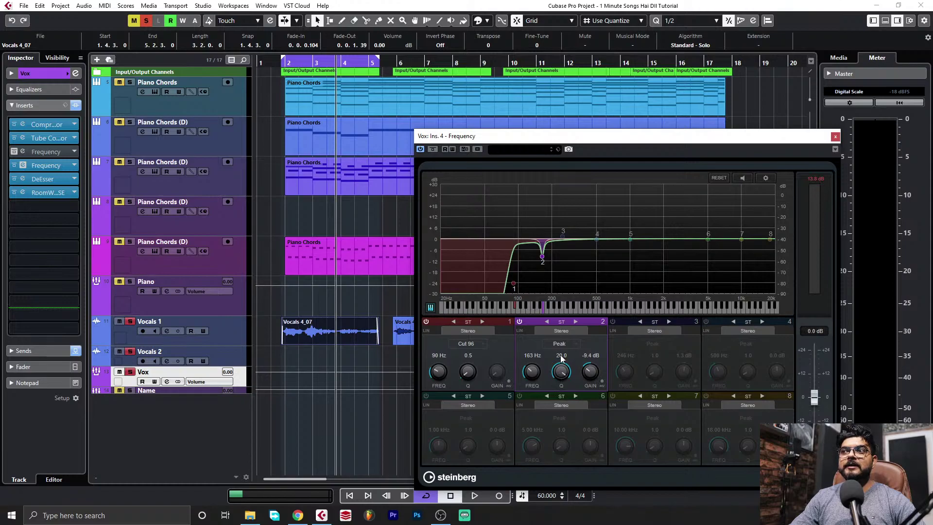
pyautogui.click(562, 344)
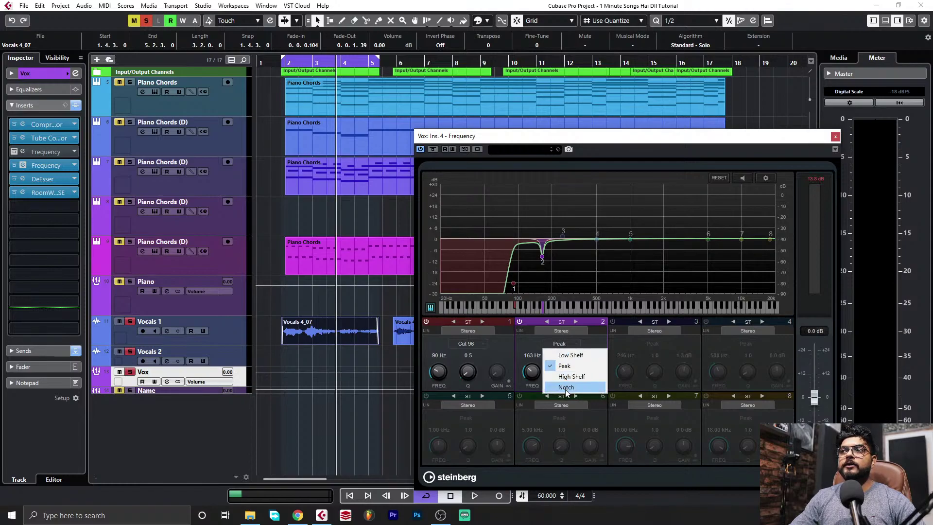
pyautogui.click(563, 373)
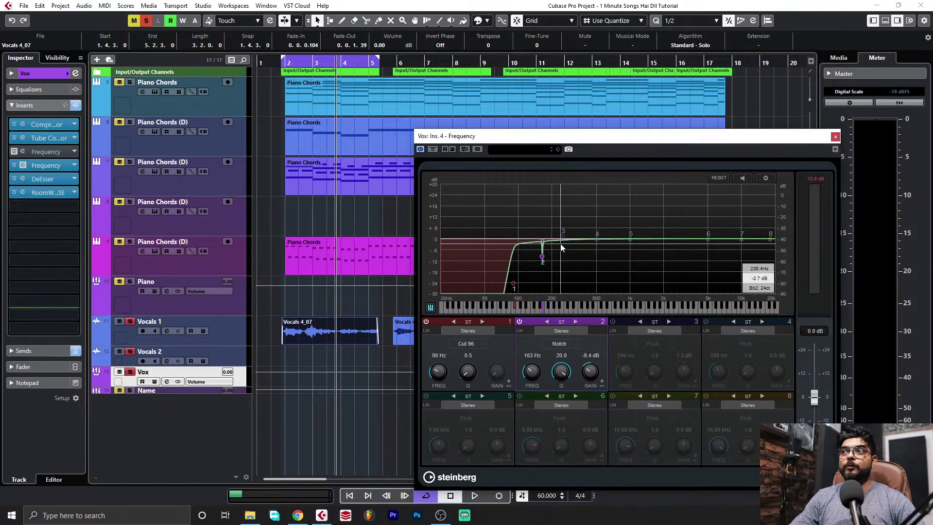
pyautogui.click(559, 344)
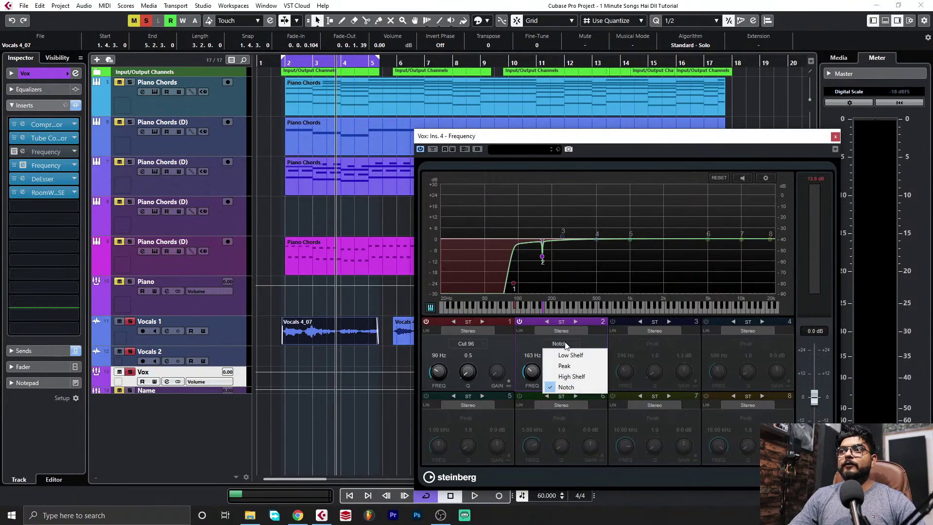
pyautogui.click(566, 387)
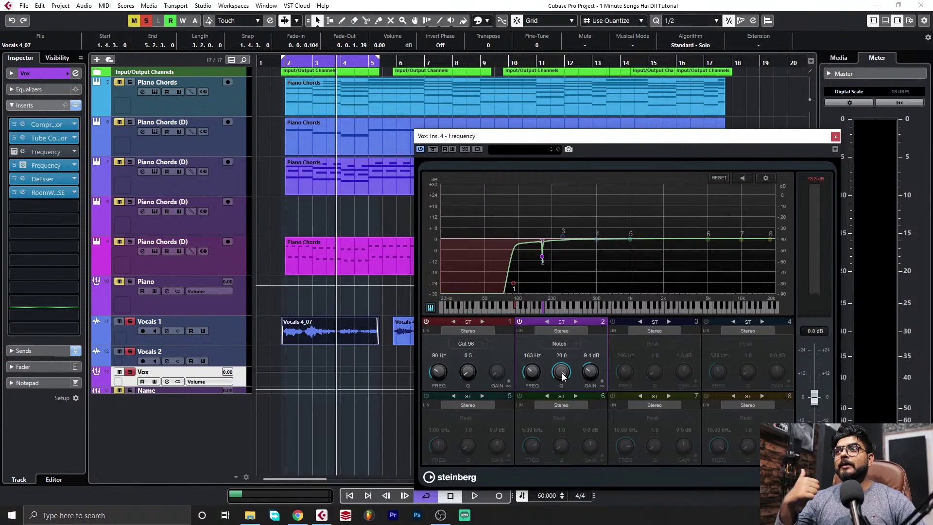
# Switch band 2 to Low Shelf, lowering its Q to 0.5 and setting its gain to -9.1 dB
pyautogui.click(560, 344)
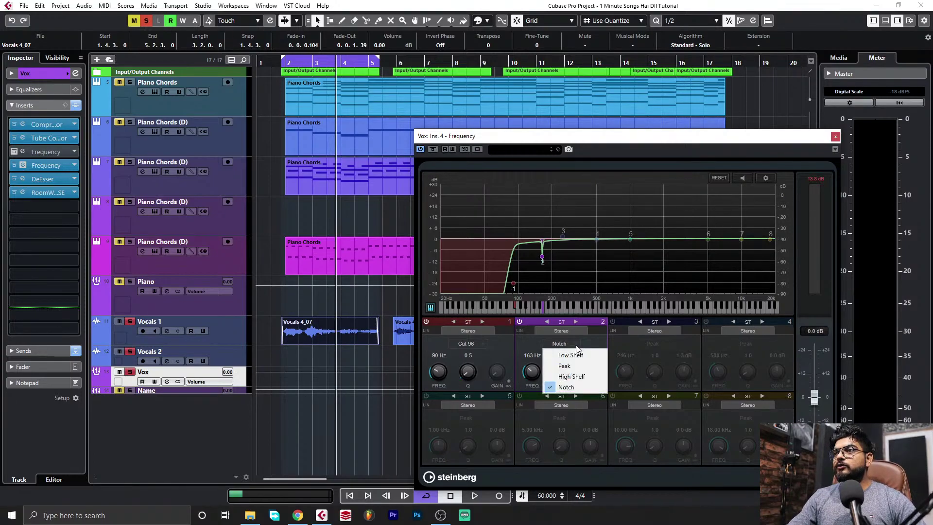
pyautogui.click(566, 354)
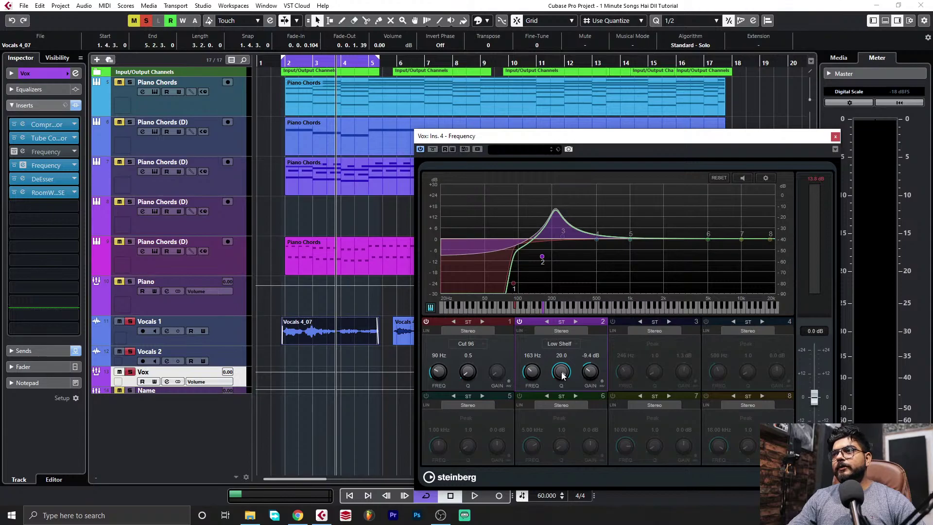
pyautogui.moveTo(594, 374); pyautogui.dragTo(558, 482)
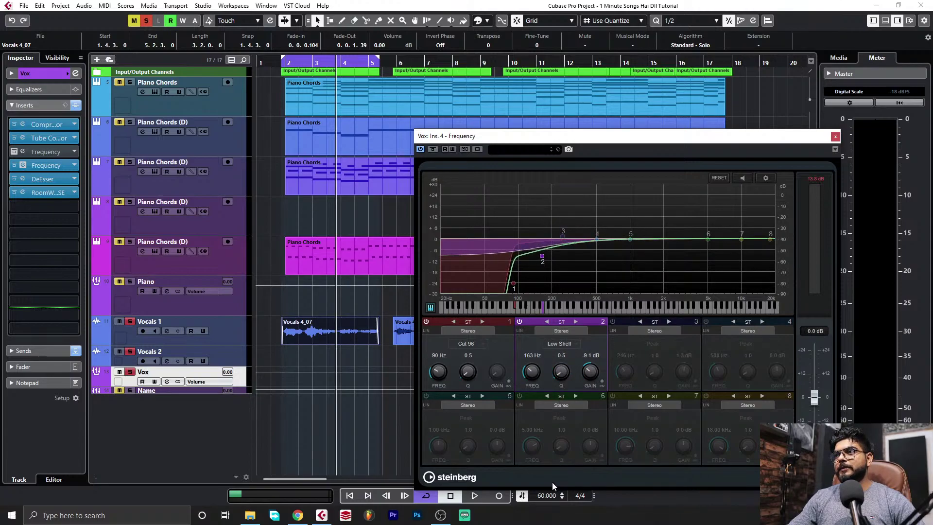
# Raise band 2's Low Shelf Q to 20.0, and set it back down to 1.0
pyautogui.moveTo(572, 372); pyautogui.dragTo(586, 300)
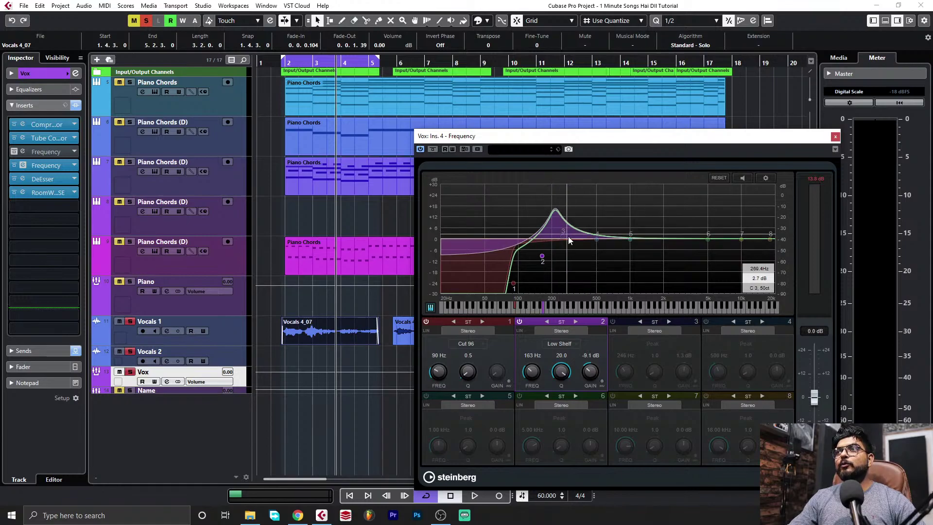
pyautogui.moveTo(561, 373); pyautogui.dragTo(582, 344)
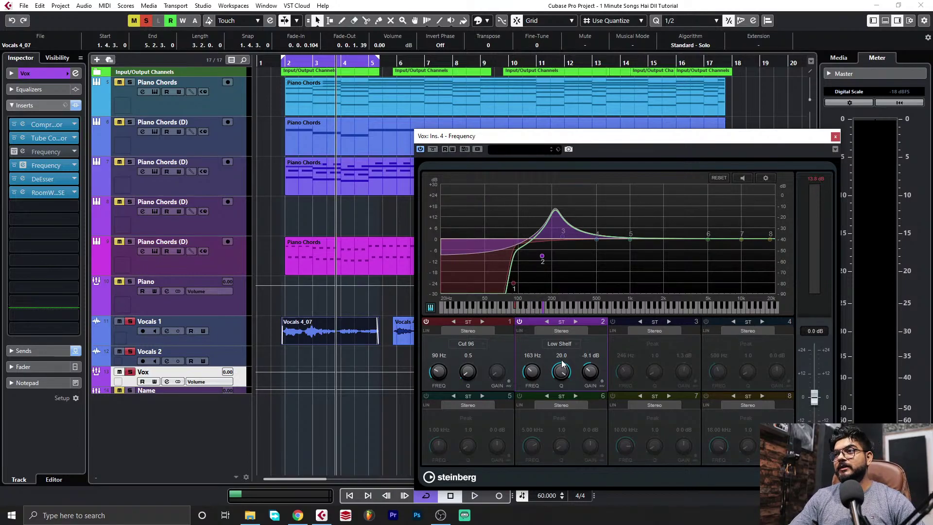
pyautogui.write('1')
pyautogui.press('Return')
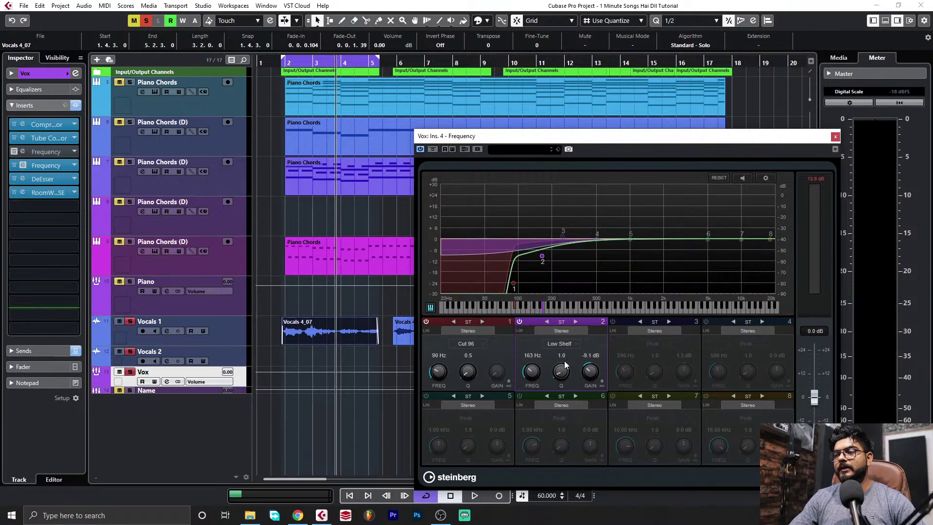
# Set band 2's Low Shelf to Q 0.5, gain -6.0 dB and frequency 150 Hz
pyautogui.moveTo(564, 361); pyautogui.dragTo(566, 399)
pyautogui.moveTo(591, 370); pyautogui.dragTo(591, 363)
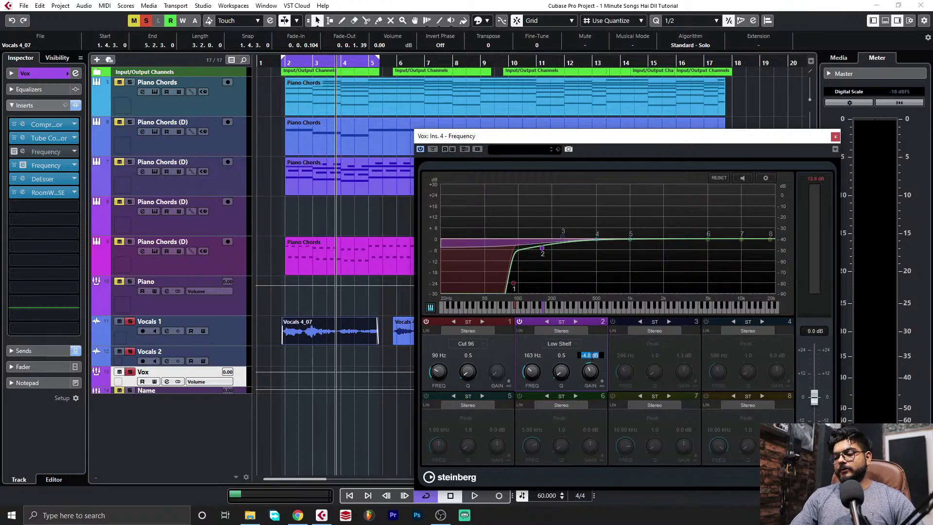
pyautogui.press('Return')
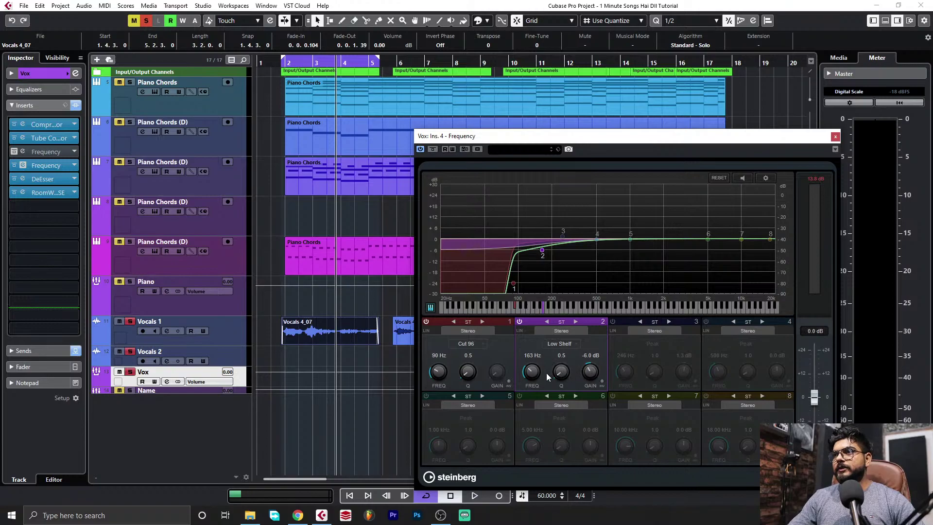
pyautogui.scroll(-2, 541, 373)
pyautogui.scroll(-2, 541, 373)
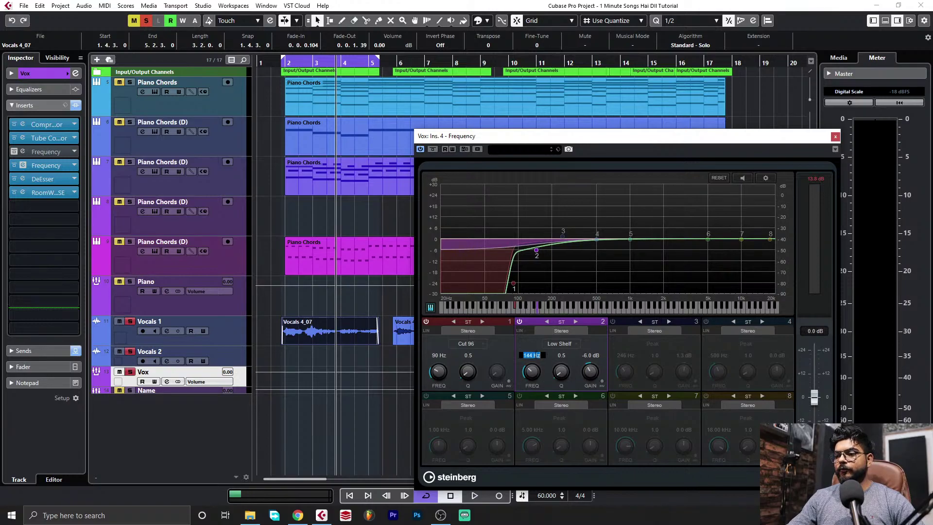
pyautogui.write('0')
pyautogui.press('Return')
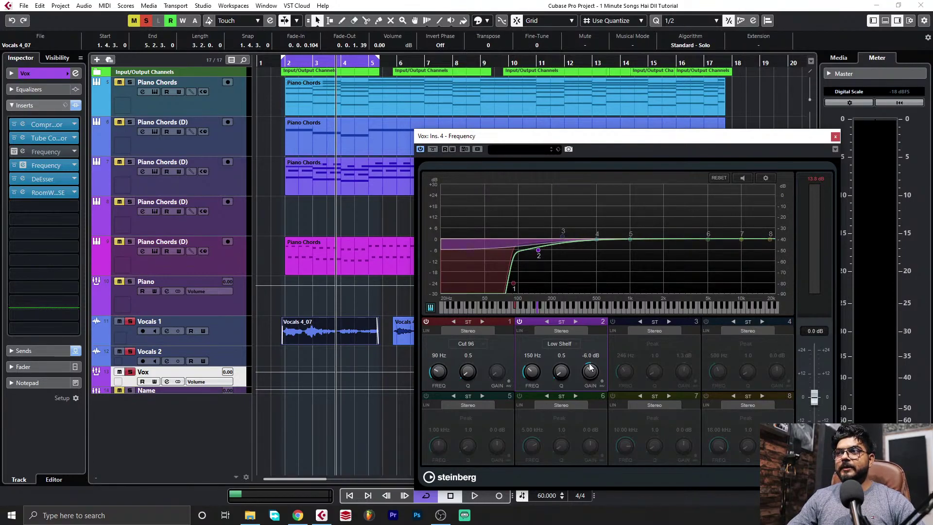
# Enable band 3 as a Peak filter at 307 Hz with Q 0.5 and gain -1.3 dB
pyautogui.click(613, 323)
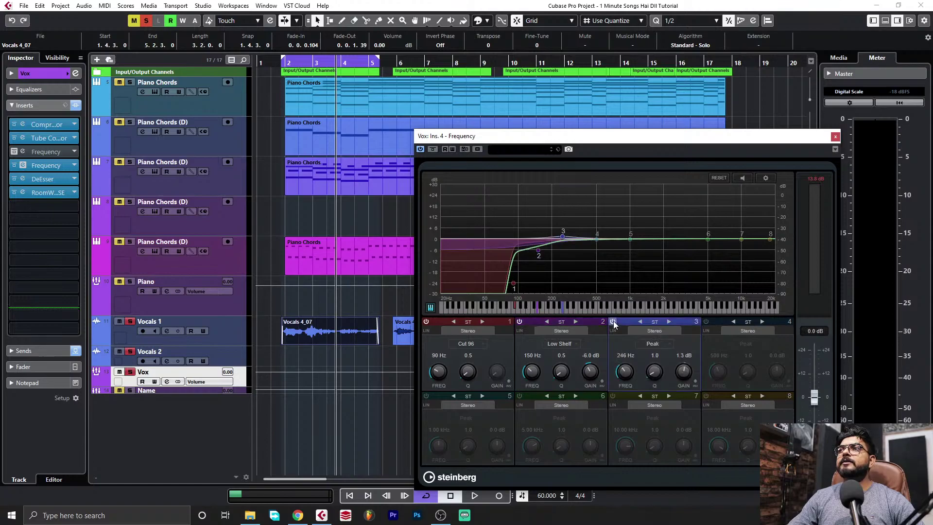
pyautogui.moveTo(682, 370); pyautogui.dragTo(679, 374)
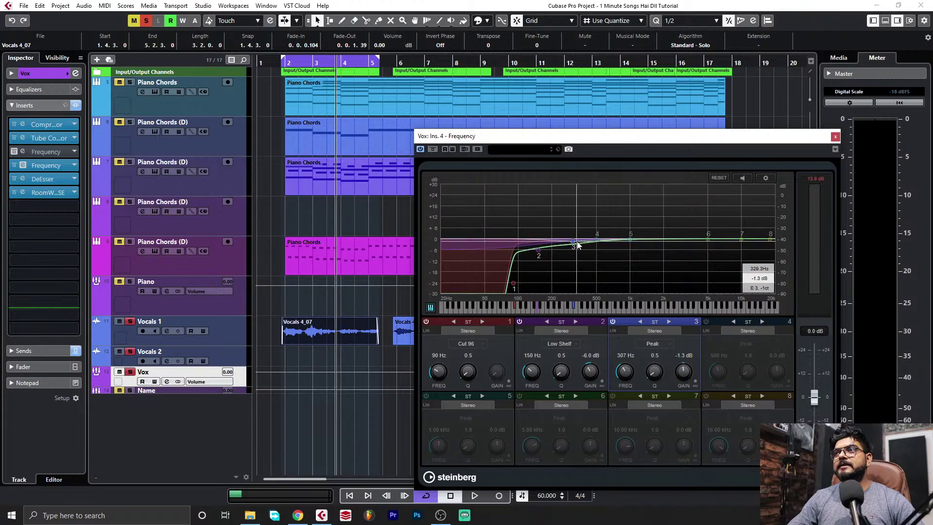
# Play the vocal and compare it with the Frequency EQ bypassed and active, then stop playback
pyautogui.press('space')
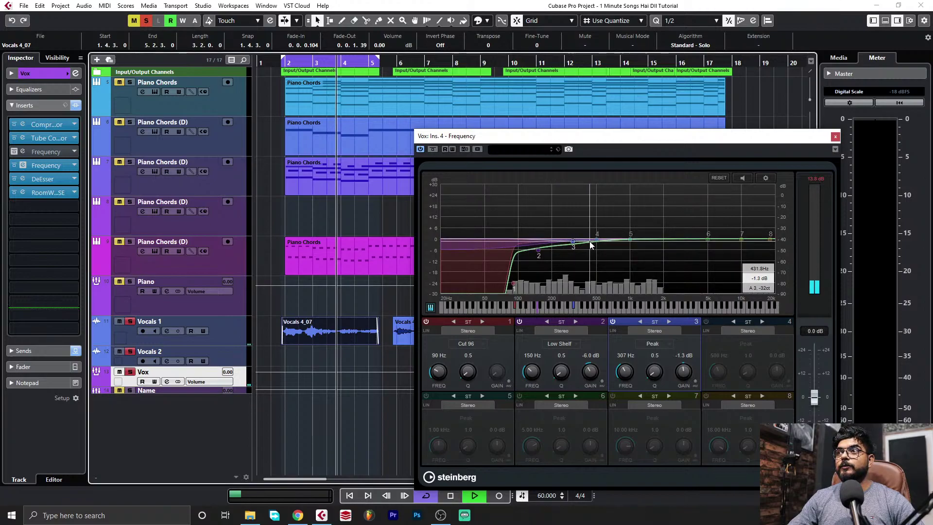
pyautogui.click(434, 151)
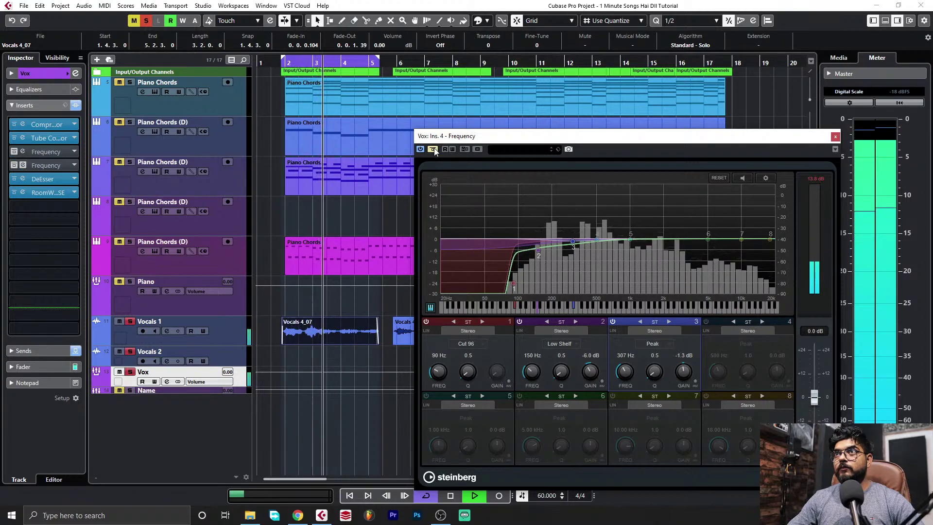
pyautogui.click(434, 150)
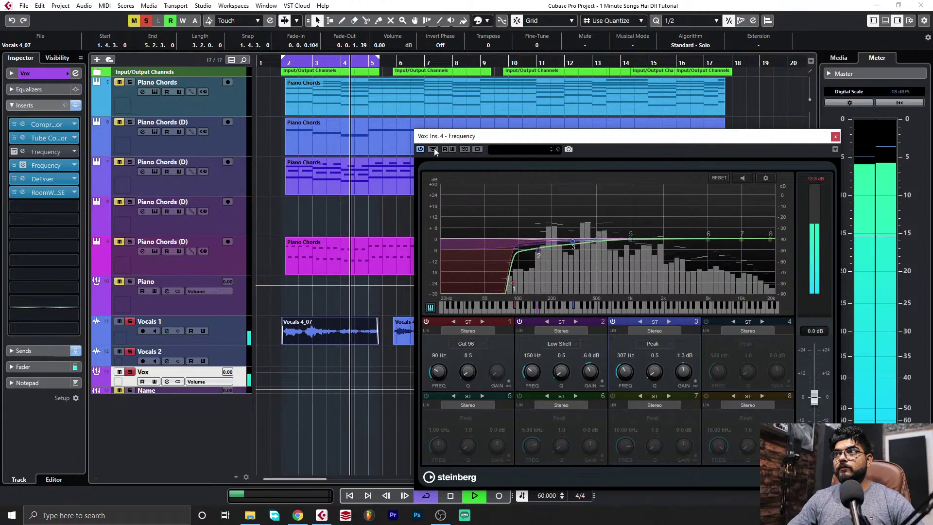
pyautogui.press('space')
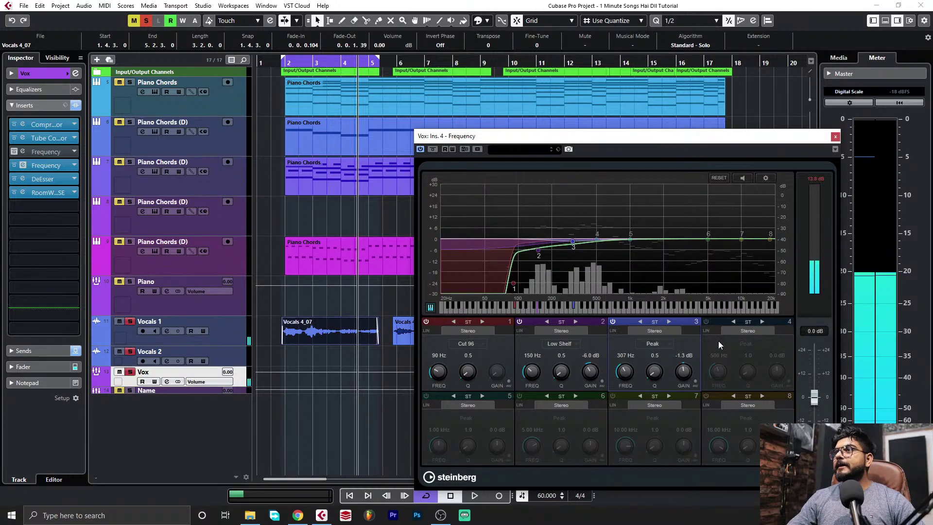
# Enable band 4 as a Peak at 500 Hz with -1.0 dB gain, and lower band 3's gain to -2.0 dB
pyautogui.click(706, 322)
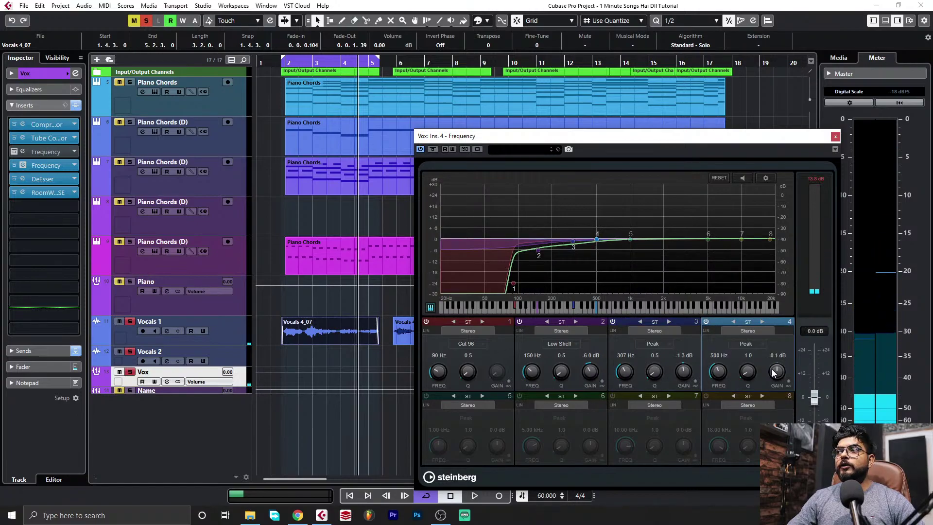
pyautogui.scroll(-3, 774, 369)
pyautogui.scroll(-2, 774, 371)
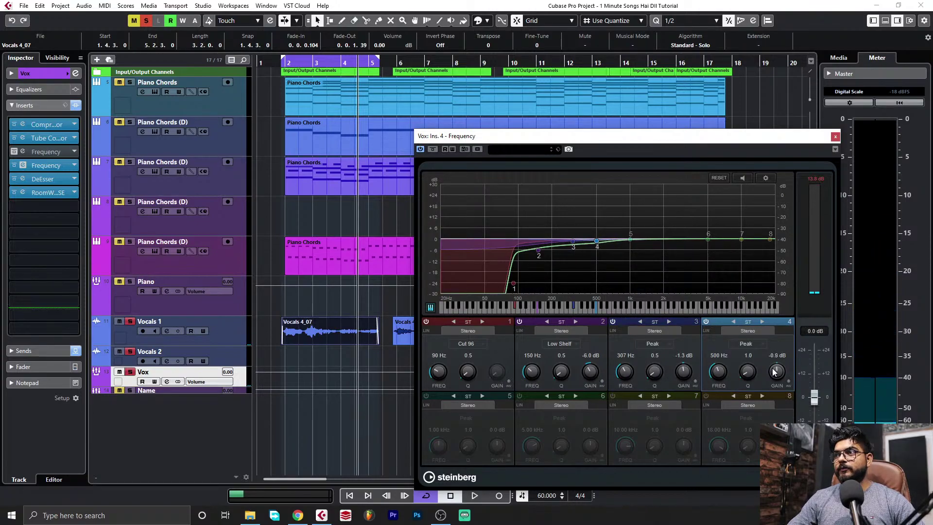
pyautogui.scroll(-2, 682, 373)
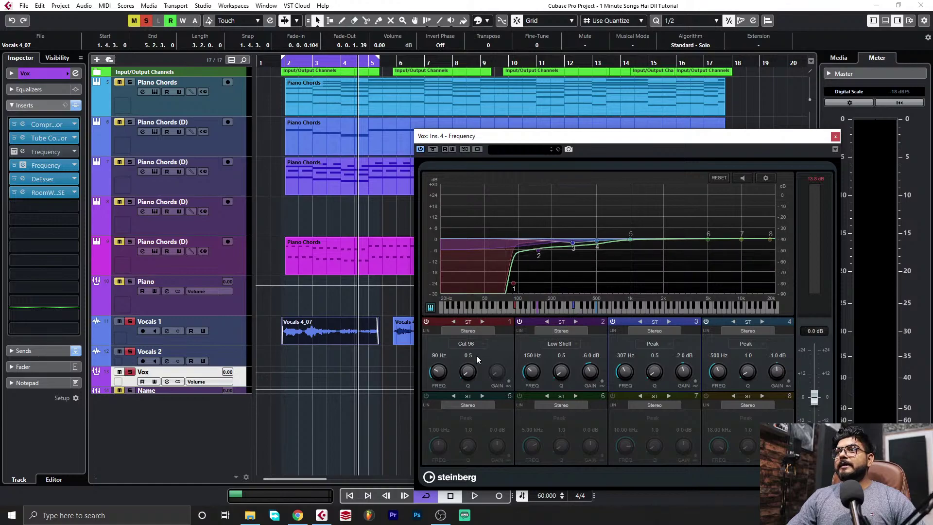
# Enable band 5 as a Peak at 1.89 kHz, and set band 4 to 666 Hz with -0.5 dB gain
pyautogui.click(426, 396)
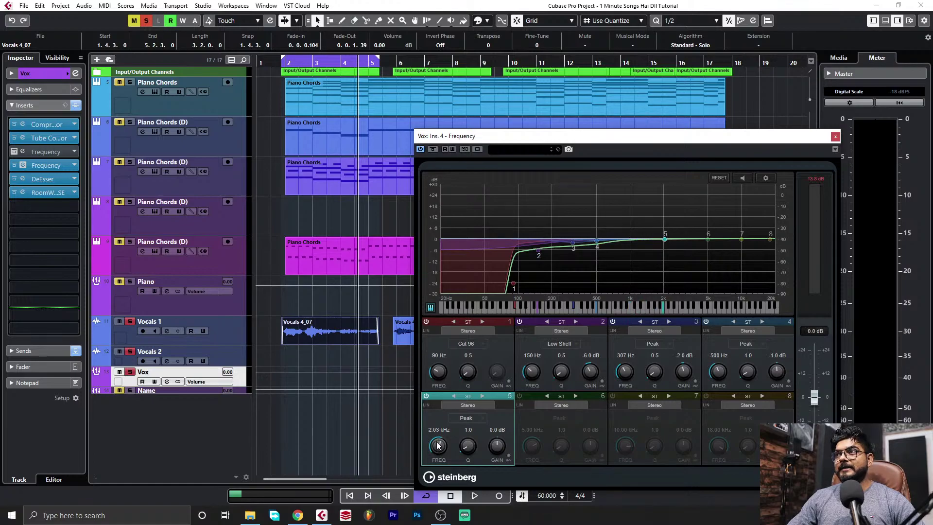
pyautogui.scroll(2, 716, 373)
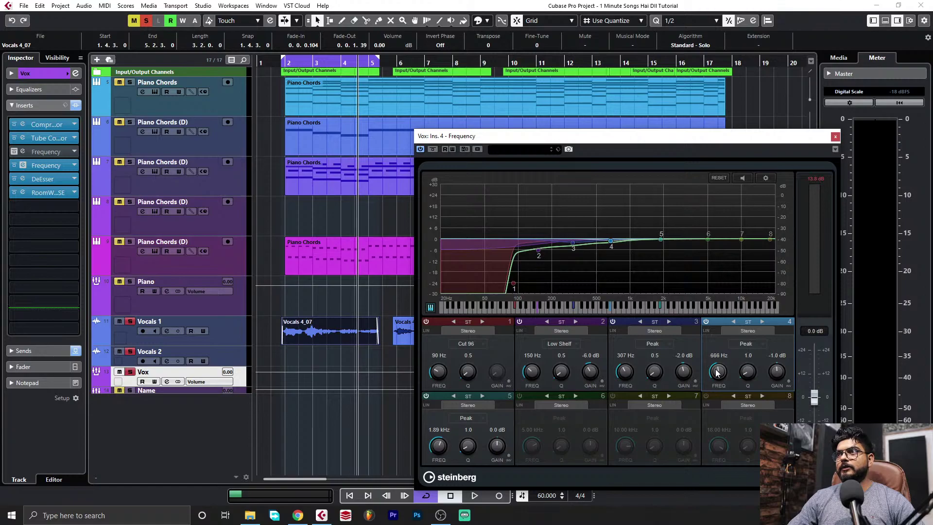
pyautogui.scroll(1, 771, 371)
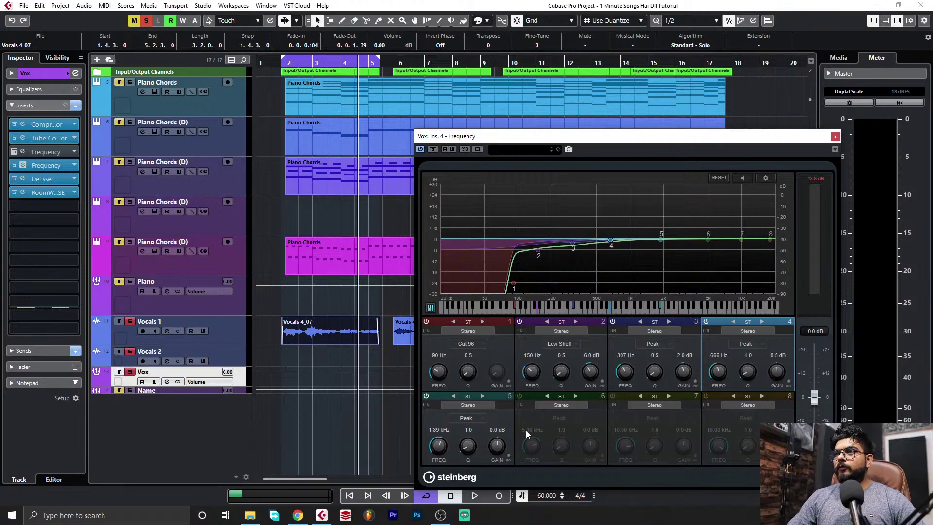
# Lower band 5's gain to -1.0 dB while playing the vocal, and stop playback
pyautogui.press('space')
pyautogui.moveTo(496, 448)
pyautogui.mouseDown()
pyautogui.moveTo(504, 433)
pyautogui.moveTo(514, 480)
pyautogui.moveTo(517, 468)
pyautogui.moveTo(528, 480)
pyautogui.moveTo(500, 447)
pyautogui.mouseUp()
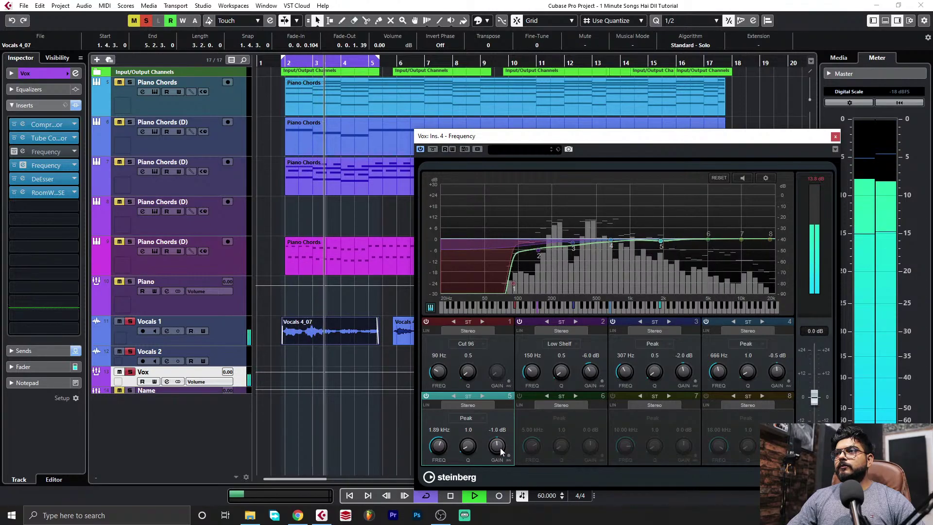
pyautogui.press('space')
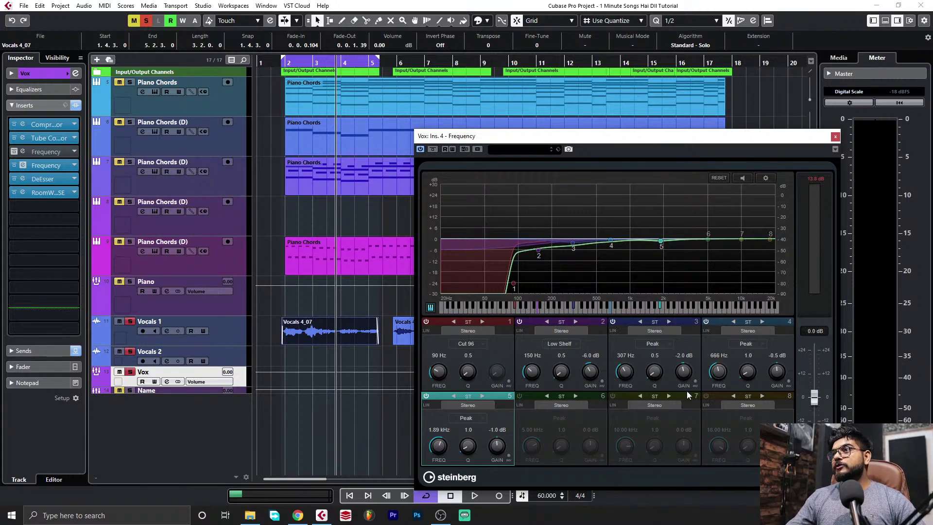
# Enable band 6 as a Peak at 3.91 kHz with 2.0 dB gain, and play the vocal from the loop start
pyautogui.click(519, 396)
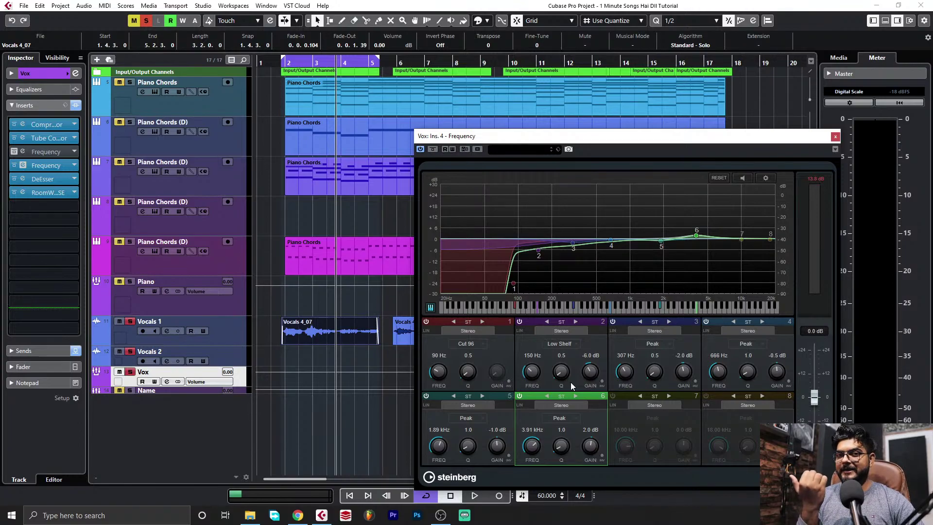
pyautogui.press('KP_1')
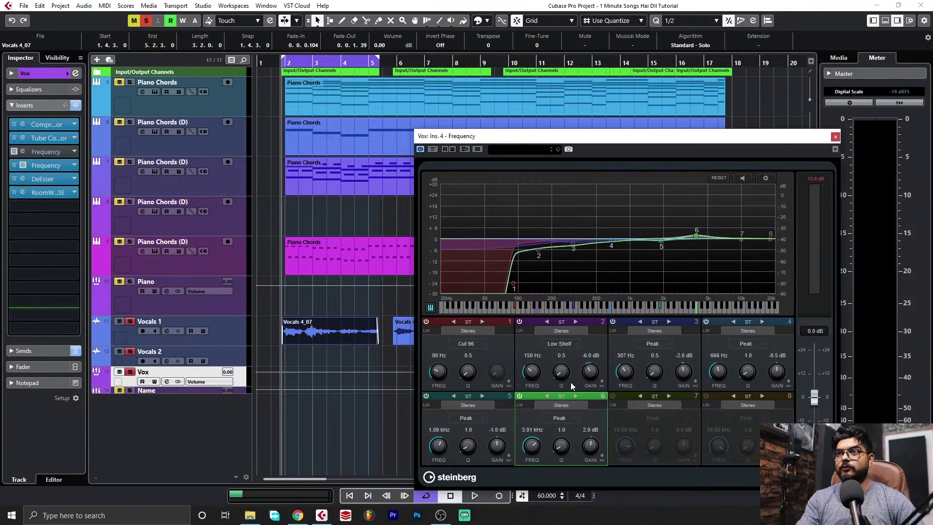
pyautogui.press('space')
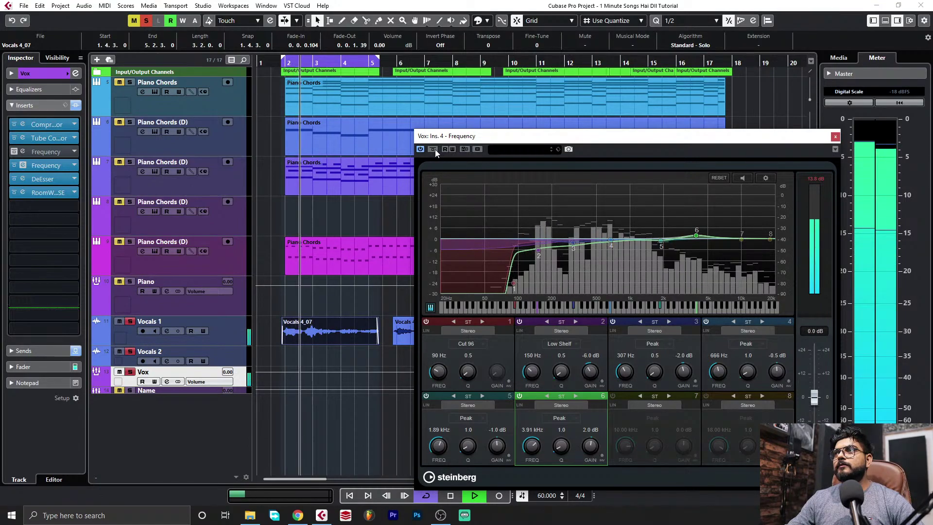
# Raise band 6's gain to 2.5 dB during playback, stop the vocal, and set the band's frequency to 4.00 kHz
pyautogui.moveTo(590, 445)
pyautogui.mouseDown()
pyautogui.moveTo(592, 432)
pyautogui.moveTo(595, 445)
pyautogui.mouseUp()
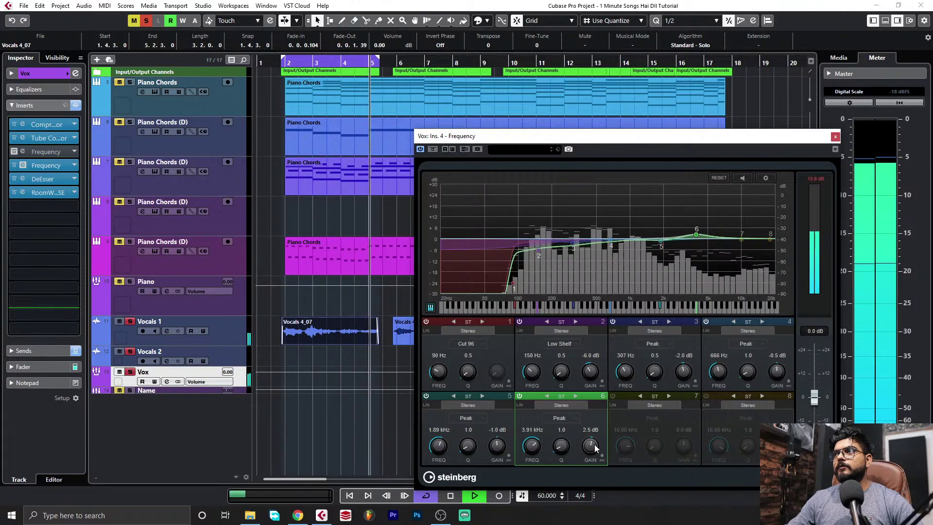
pyautogui.press('space')
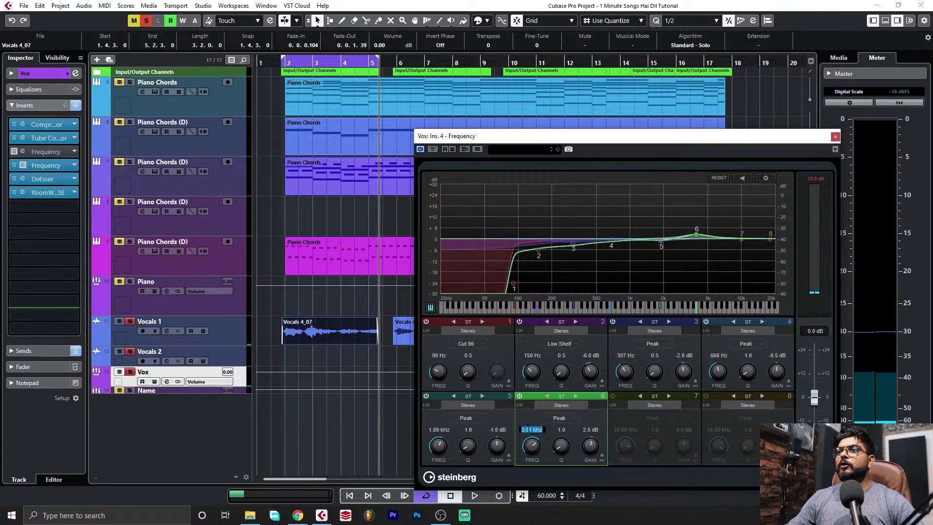
pyautogui.write('4')
pyautogui.press('Return')
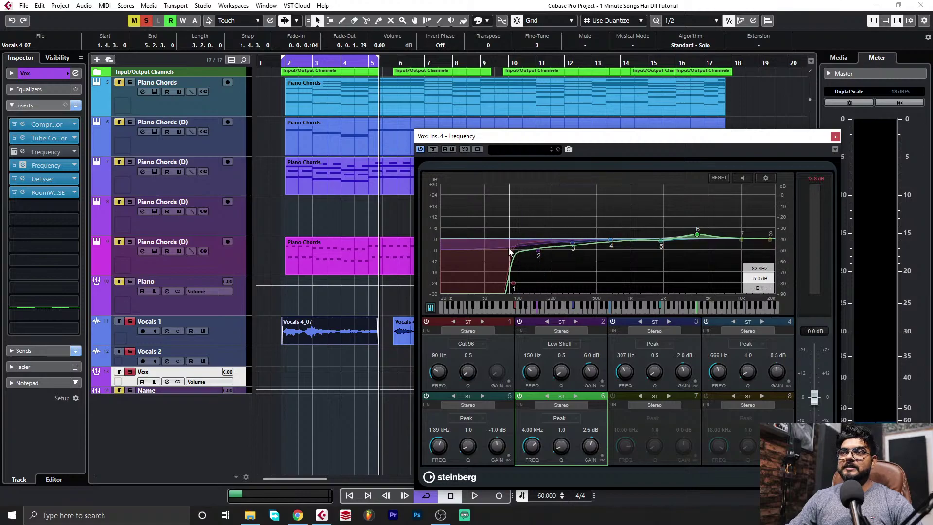
# Enable band 7 as a High Shelf at 6.00 kHz with 8.0 dB gain
pyautogui.click(611, 396)
pyautogui.click(654, 421)
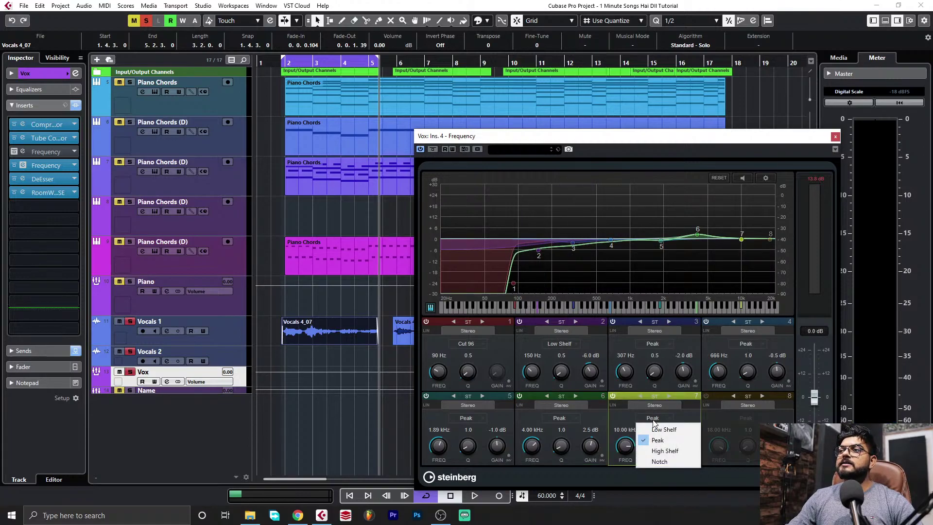
pyautogui.click(657, 451)
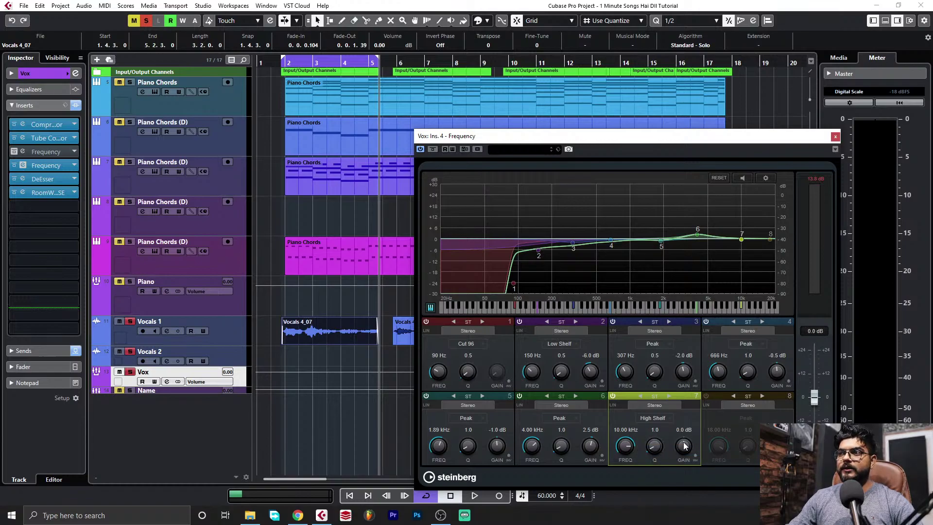
pyautogui.moveTo(683, 445); pyautogui.dragTo(661, 413)
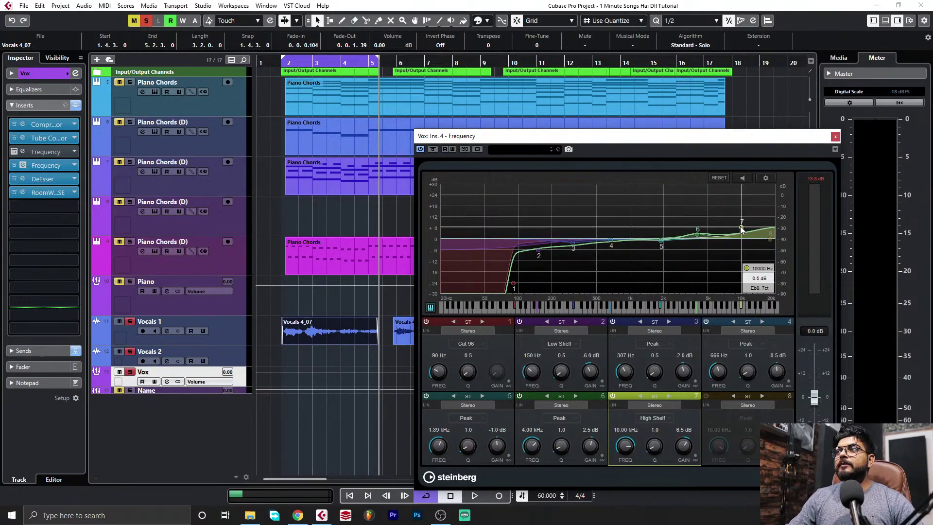
pyautogui.moveTo(740, 228); pyautogui.dragTo(732, 223)
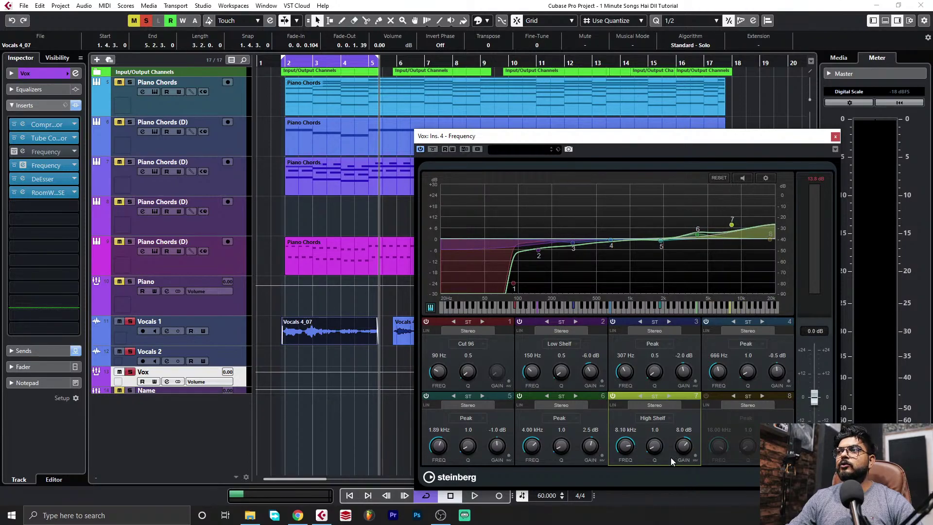
pyautogui.scroll(-2, 630, 453)
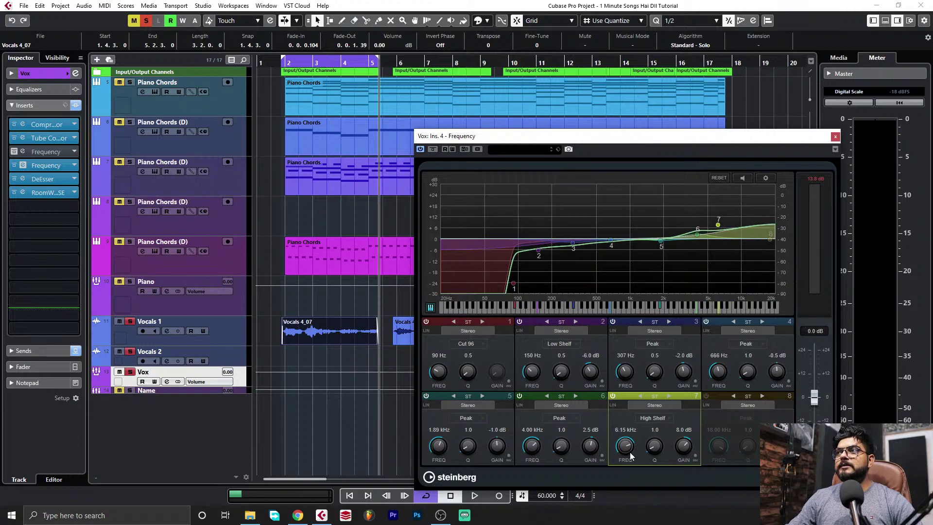
pyautogui.scroll(-1, 630, 452)
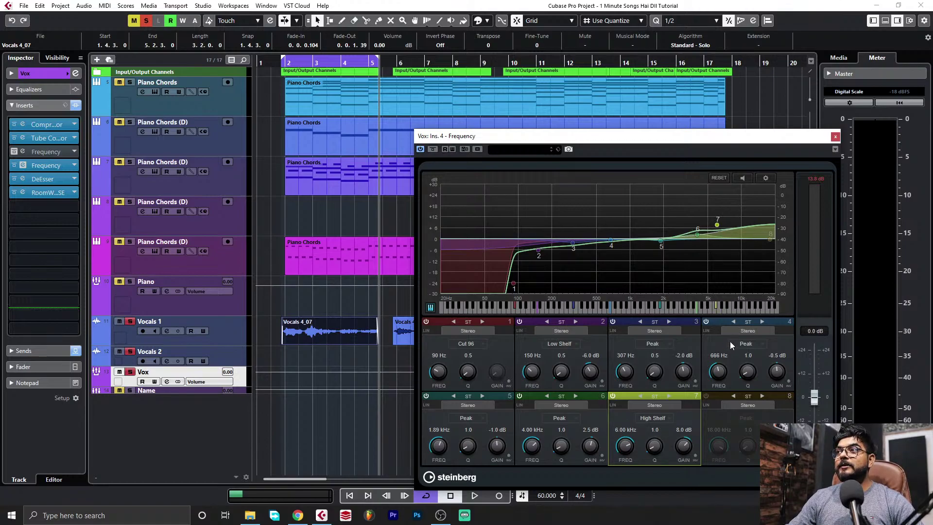
# Play the vocal from the loop start, compare it with the Frequency EQ bypassed and active, and stop playback
pyautogui.click(276, 64)
pyautogui.press('space')
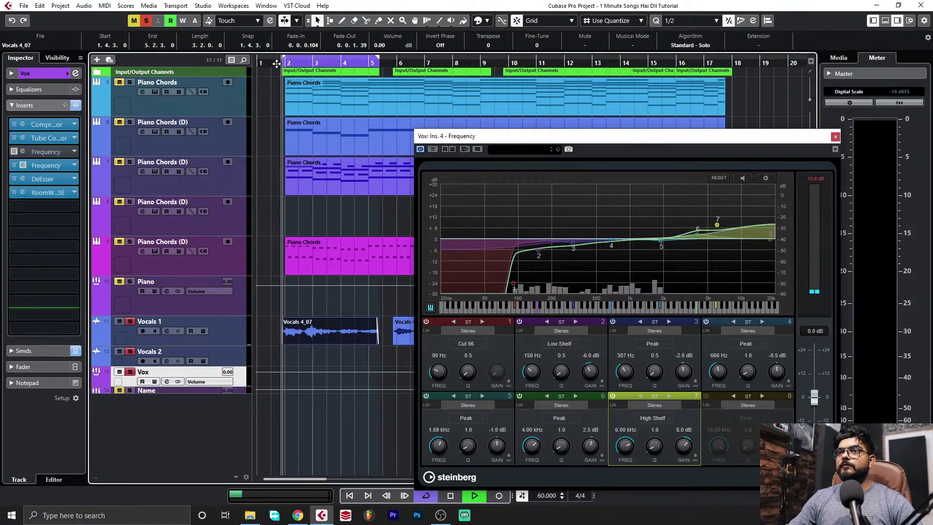
pyautogui.click(433, 150)
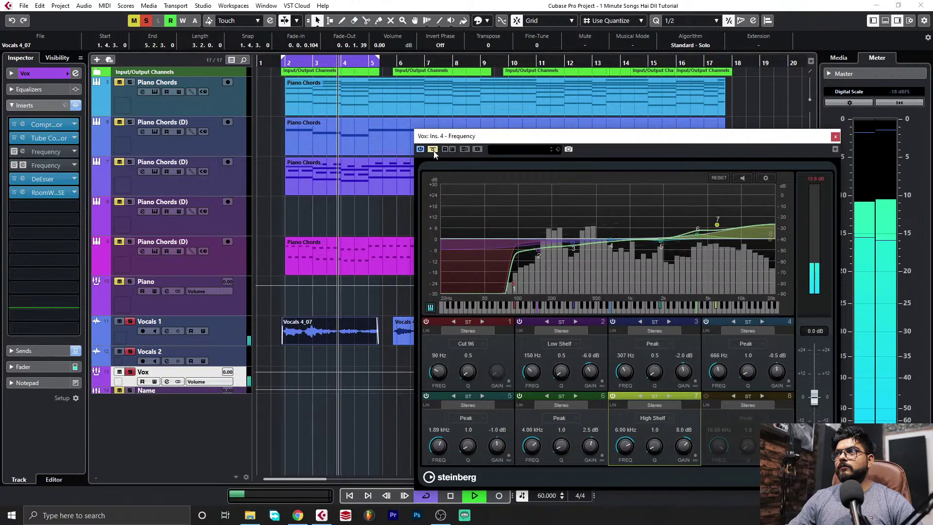
pyautogui.click(433, 150)
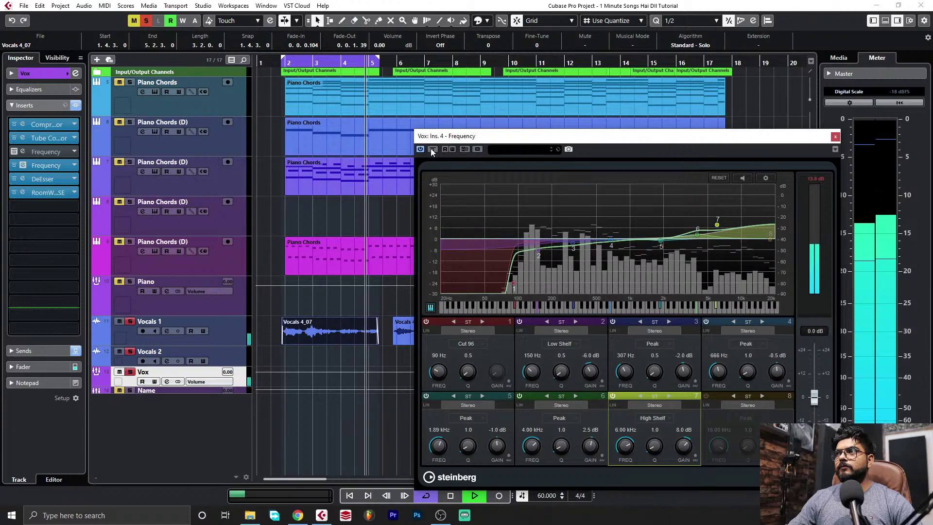
pyautogui.press('space')
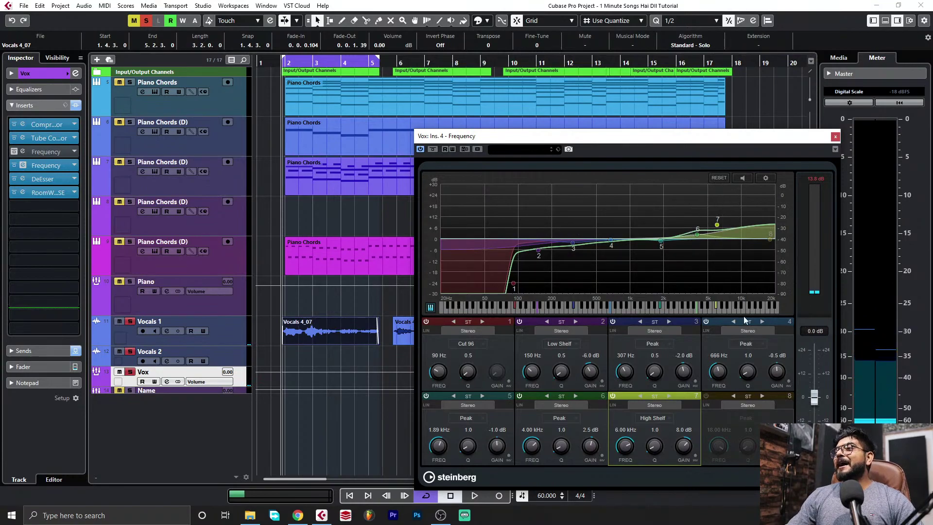
# Set band 8 to the Cut 96 filter and switch the band off, and set band 5's frequency to 2.00 kHz
pyautogui.click(706, 396)
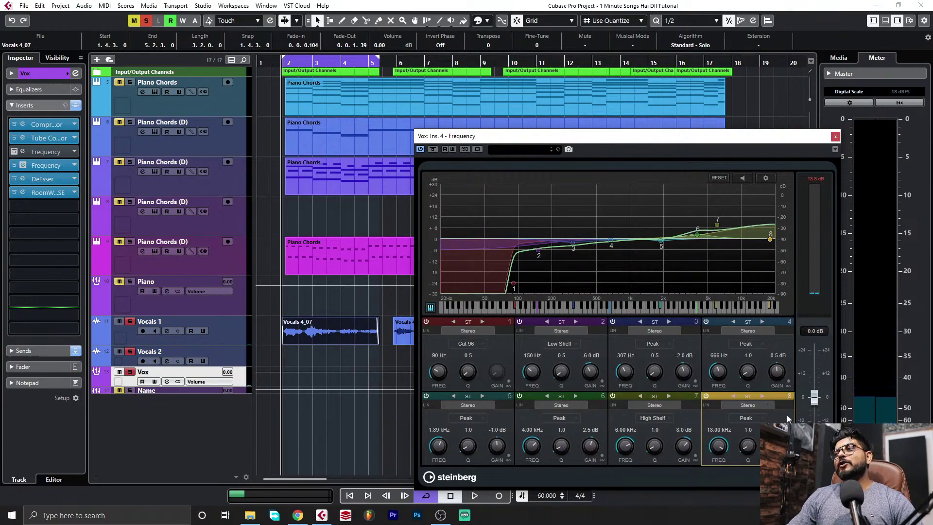
pyautogui.click(751, 418)
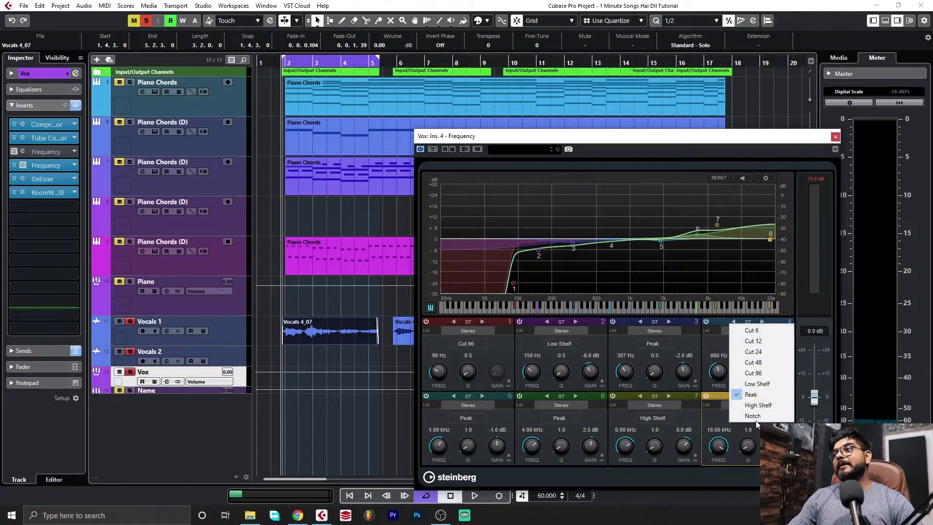
pyautogui.click(766, 373)
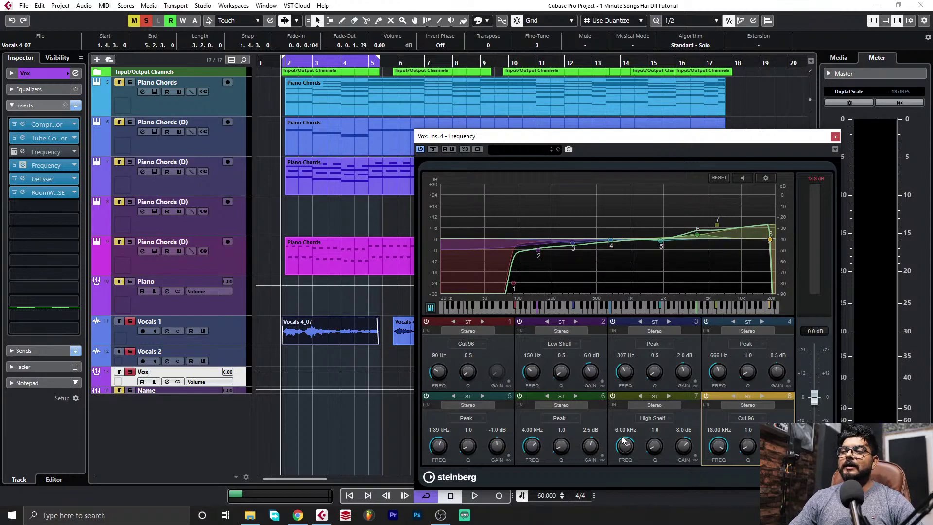
pyautogui.click(707, 395)
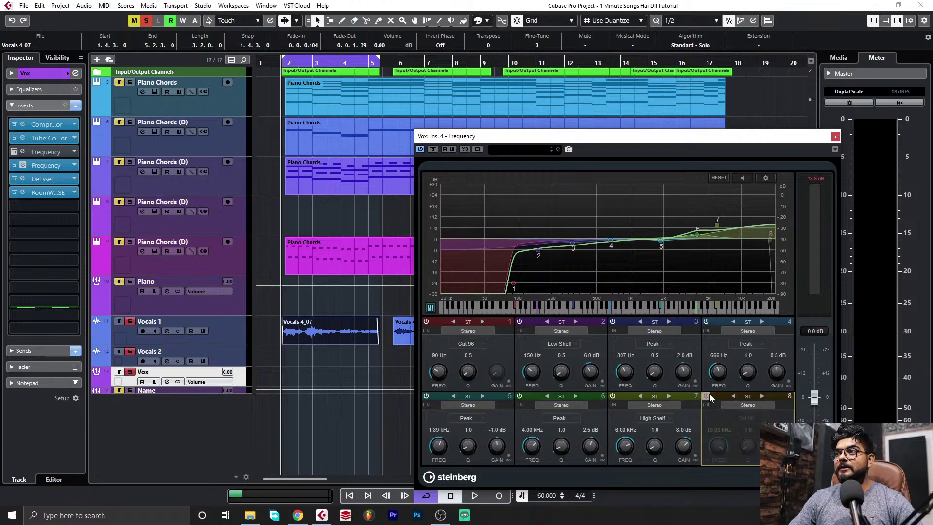
pyautogui.click(439, 430)
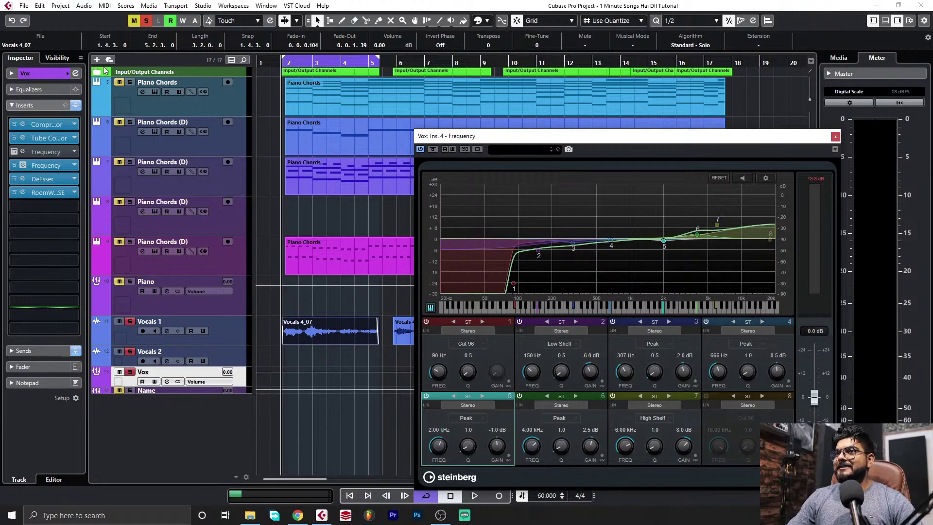
# Sweep band 1's cut frequency up to about 13.76 kHz and briefly play the vocal to hear only its highest frequencies
pyautogui.moveTo(441, 372); pyautogui.dragTo(474, 338)
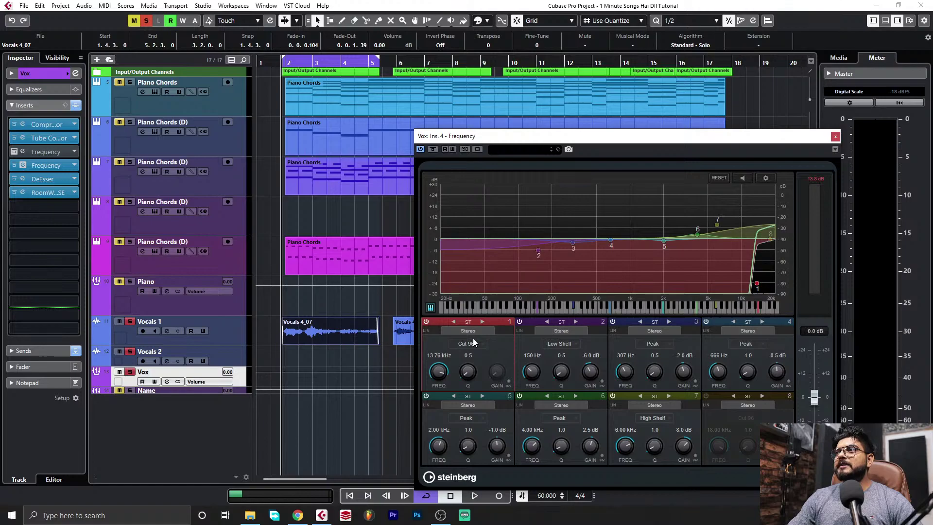
pyautogui.press('space')
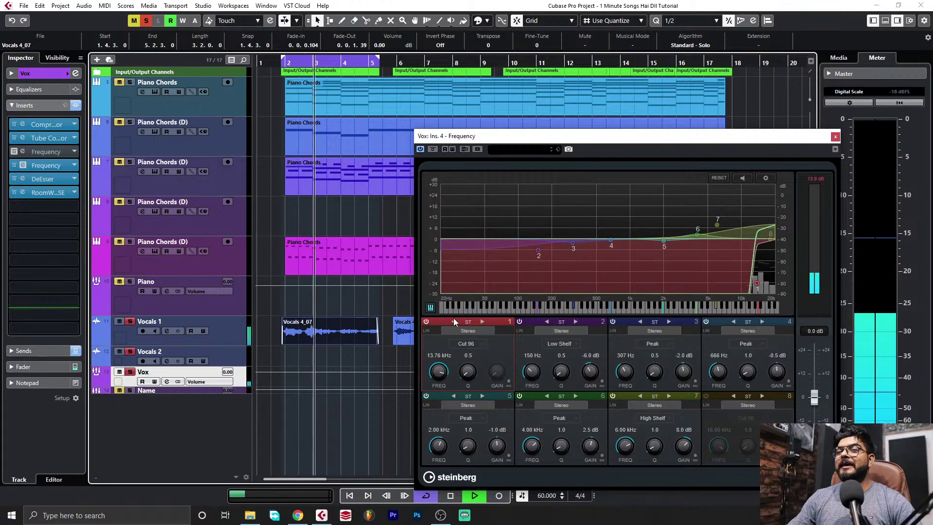
pyautogui.press('space')
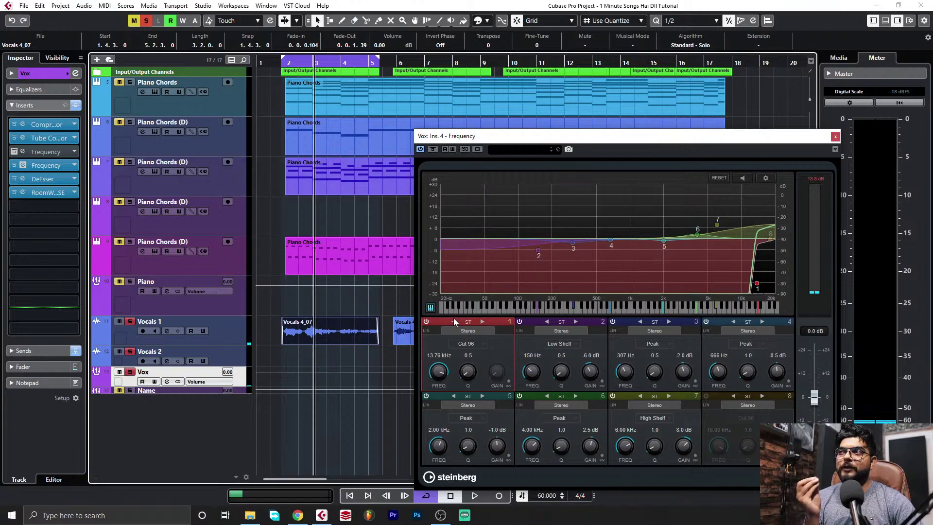
# Set band 1's cut frequency back to 90 Hz
pyautogui.moveTo(436, 368); pyautogui.dragTo(420, 413)
pyautogui.doubleClick(438, 356)
pyautogui.write('9')
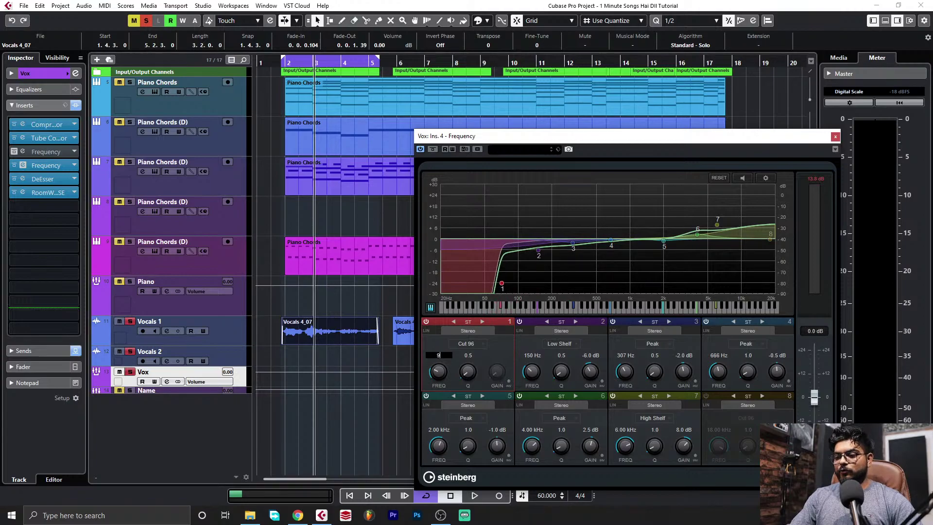
pyautogui.write('0')
pyautogui.press('Return')
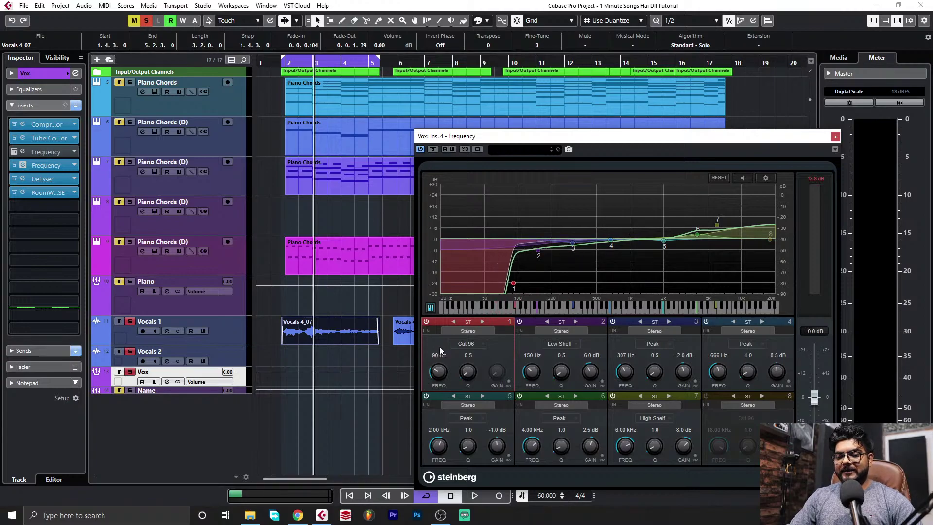
# Enable band 8's Cut 96 filter at 16.00 kHz, and compare the bypassed and processed vocal during playback
pyautogui.click(706, 396)
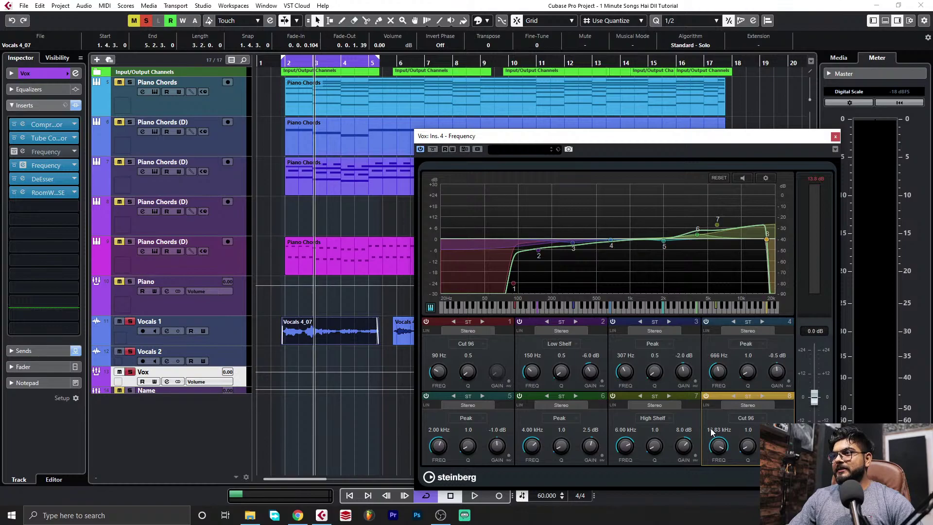
pyautogui.press('space')
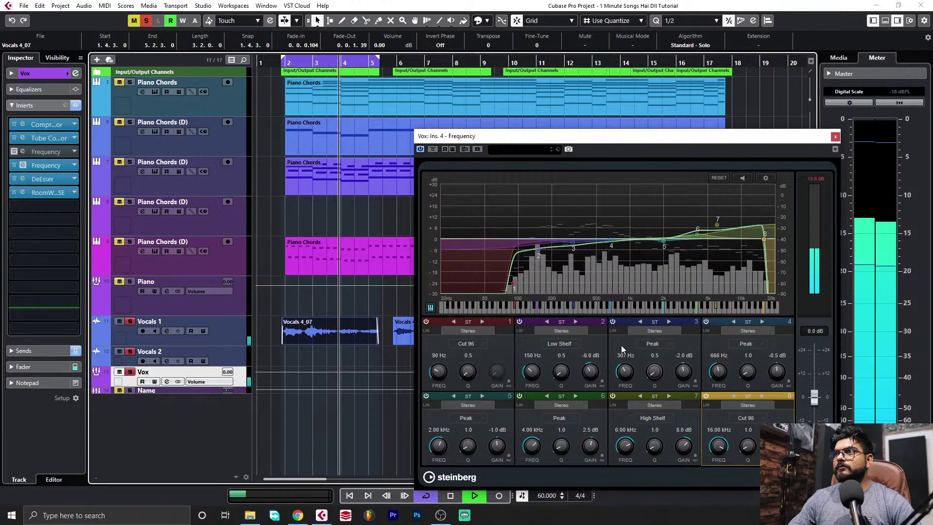
pyautogui.click(433, 150)
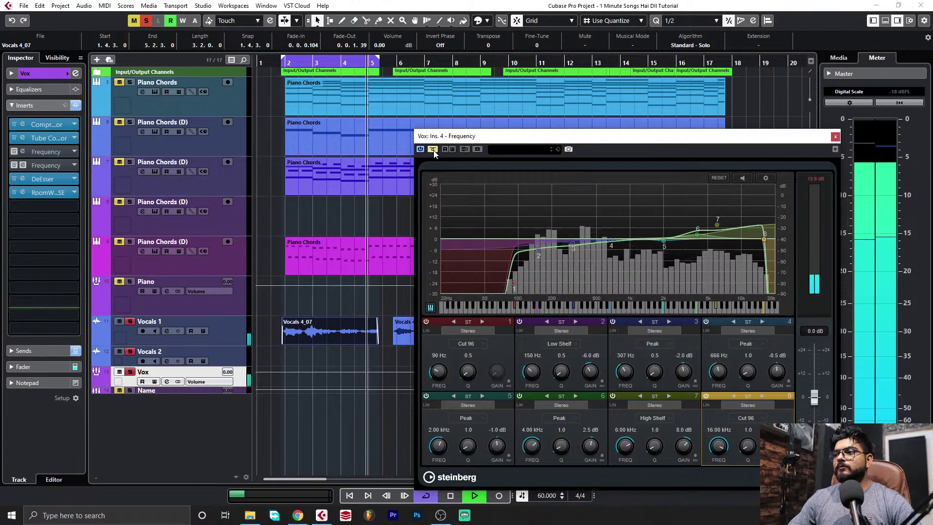
pyautogui.click(434, 149)
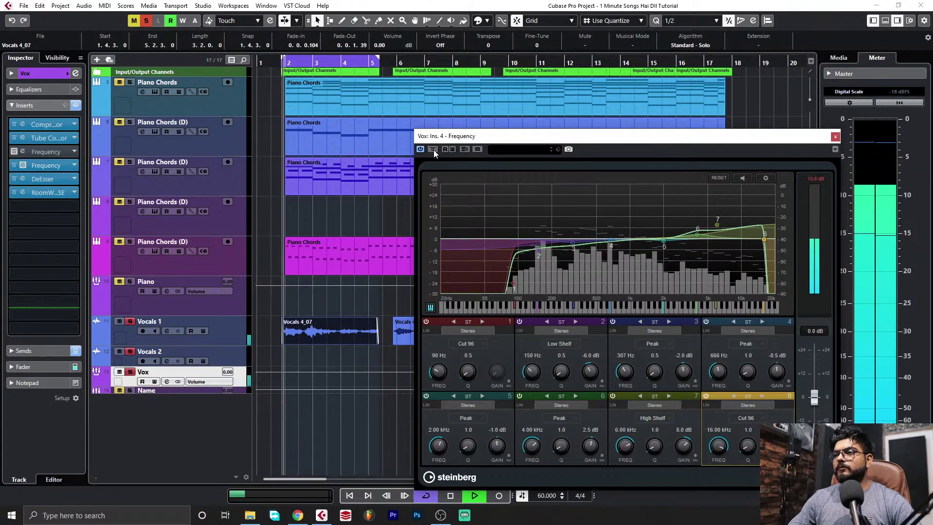
# Compare the soloed vocal with the Vox channel's Frequency EQ bypassed and active, and stop playback
pyautogui.click(434, 149)
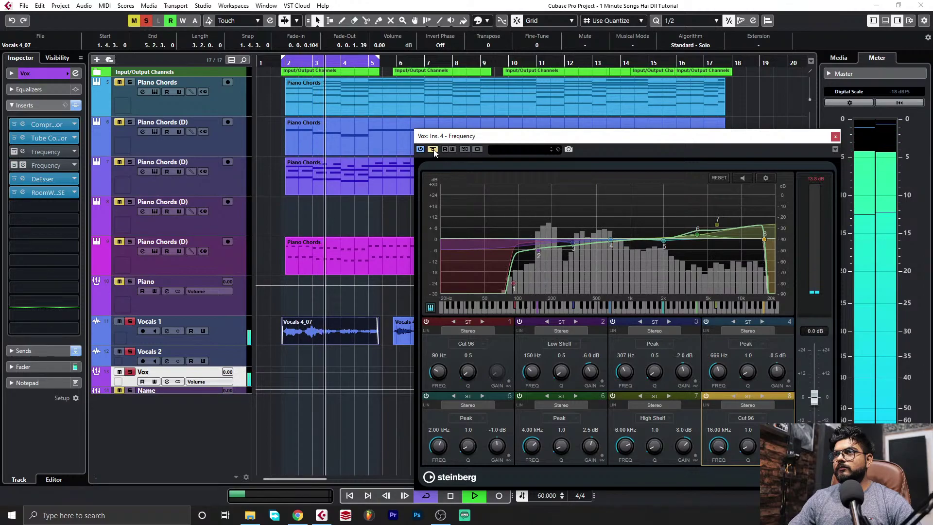
pyautogui.click(433, 149)
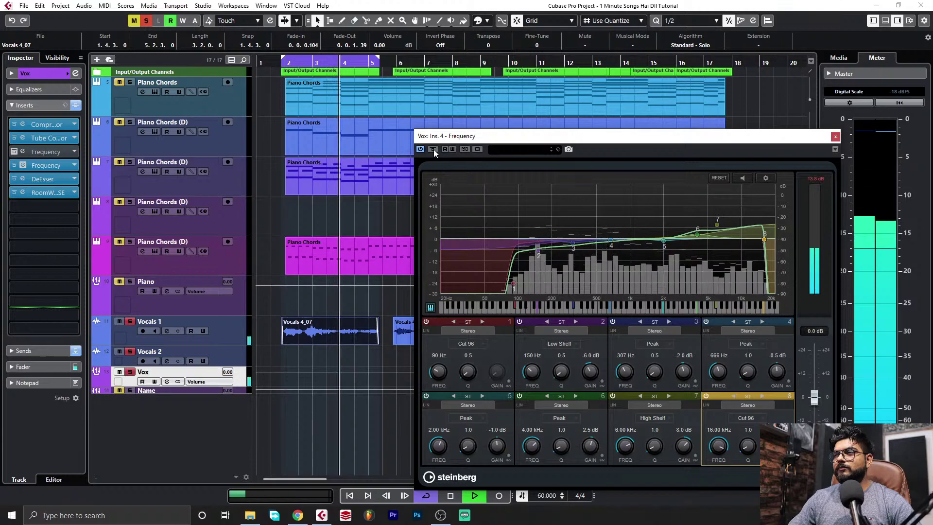
pyautogui.press('space')
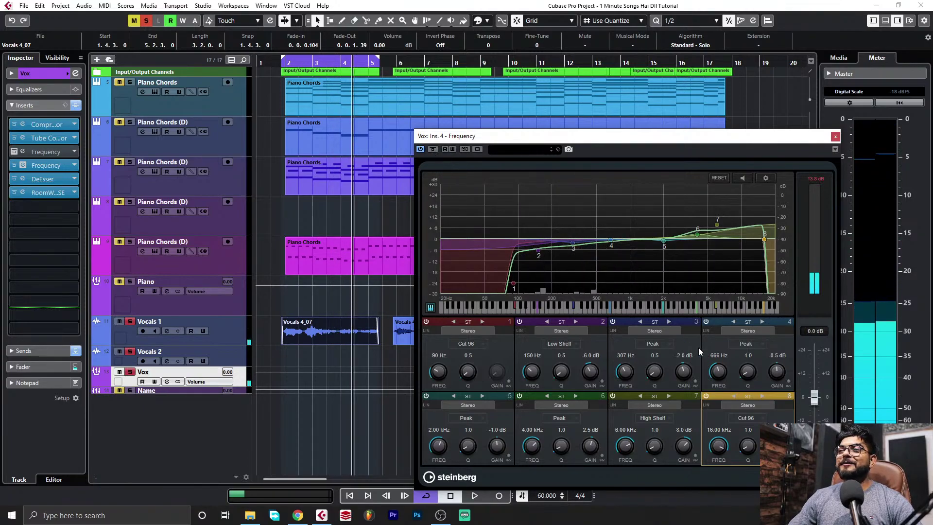
# In the Vox EQ, set band 8's cut to 18 kHz and band 4 to about 797 Hz, Q 2.0 and -2.9 dB
pyautogui.moveTo(723, 448); pyautogui.dragTo(723, 446)
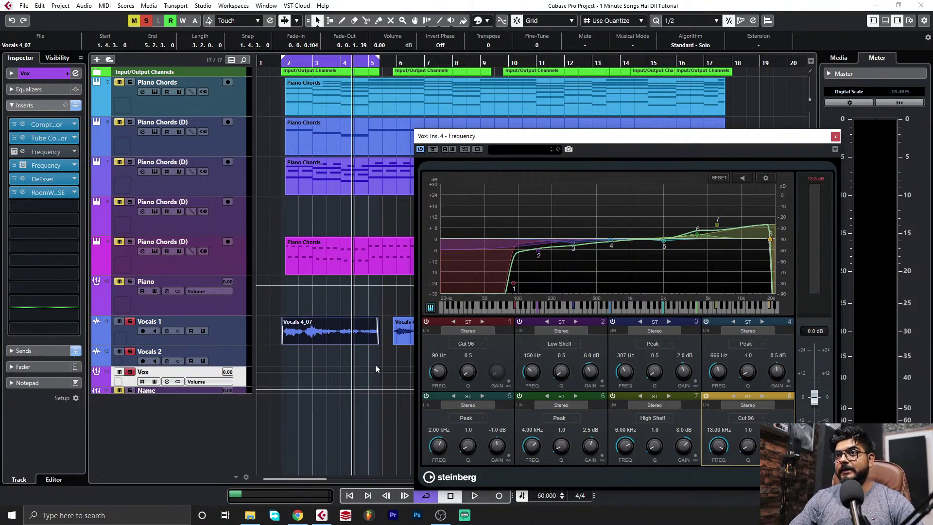
pyautogui.moveTo(626, 133); pyautogui.dragTo(572, 76)
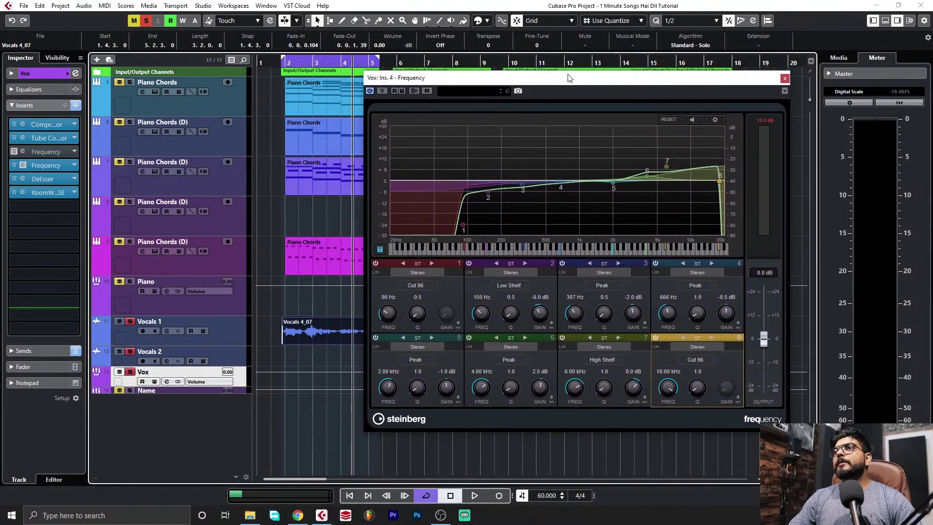
pyautogui.moveTo(559, 184); pyautogui.dragTo(562, 187)
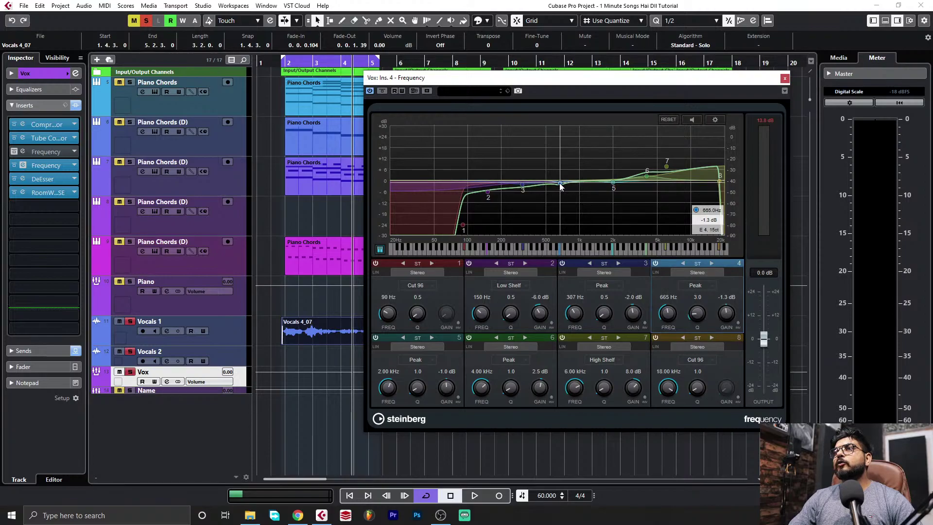
pyautogui.press('space')
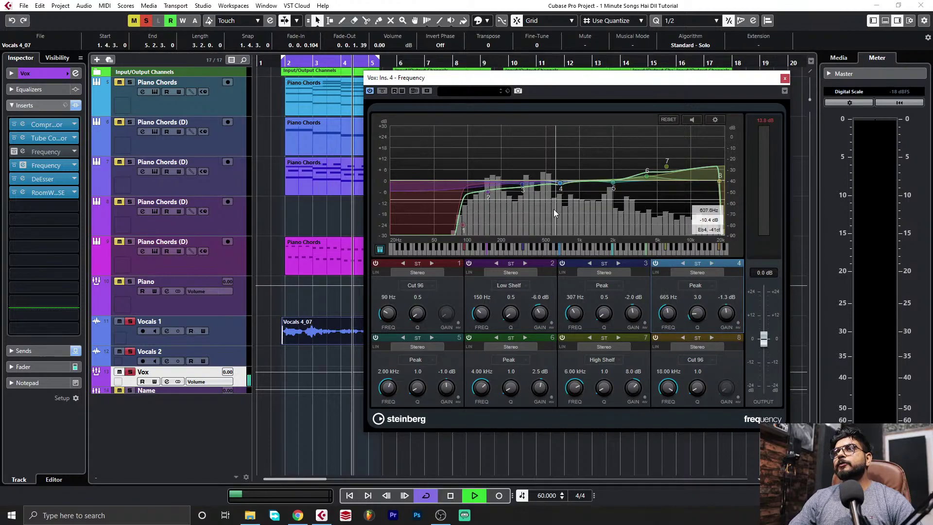
pyautogui.moveTo(560, 184); pyautogui.dragTo(570, 189)
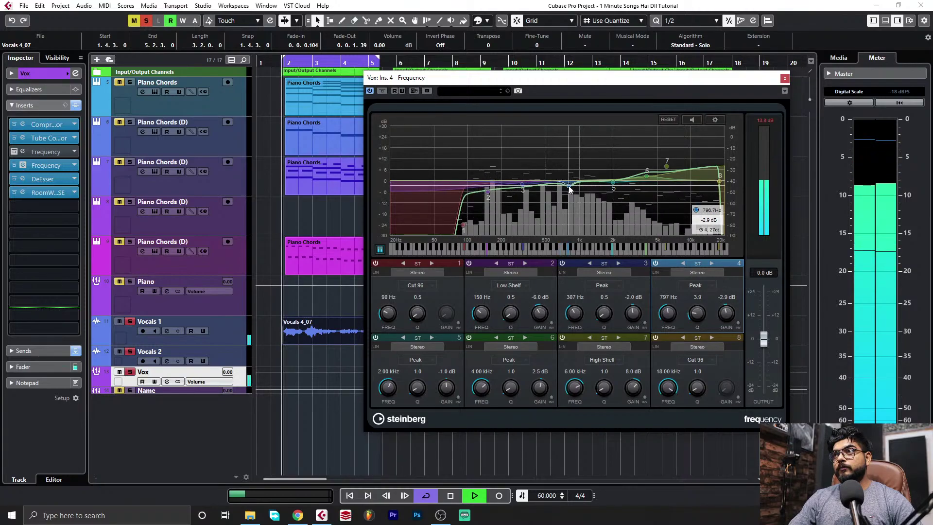
pyautogui.scroll(-3, 569, 189)
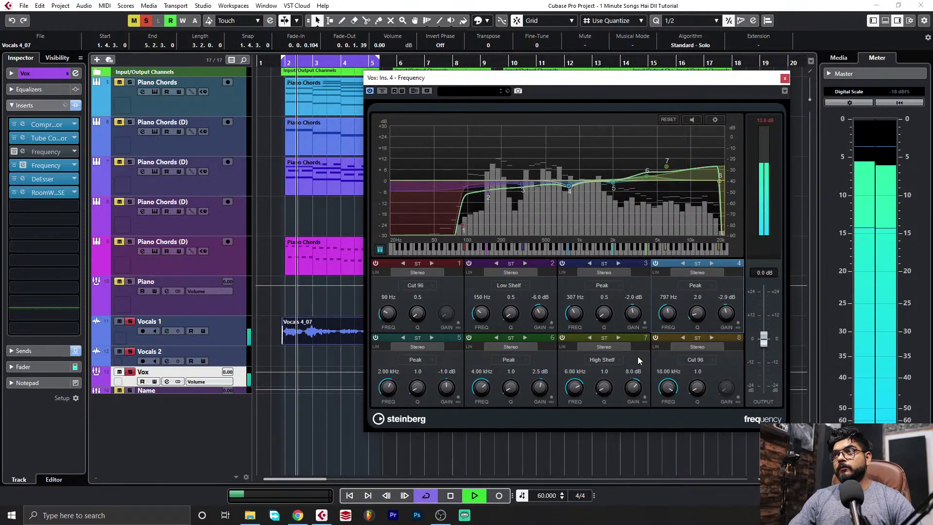
# Take the Vox channel out of solo and compare its EQ bypassed and active within the full mix
pyautogui.click(132, 371)
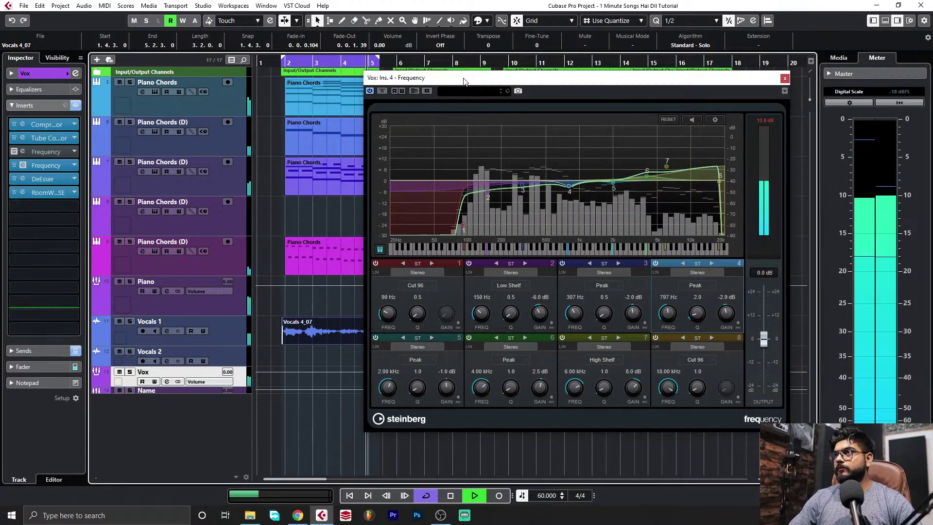
pyautogui.click(383, 92)
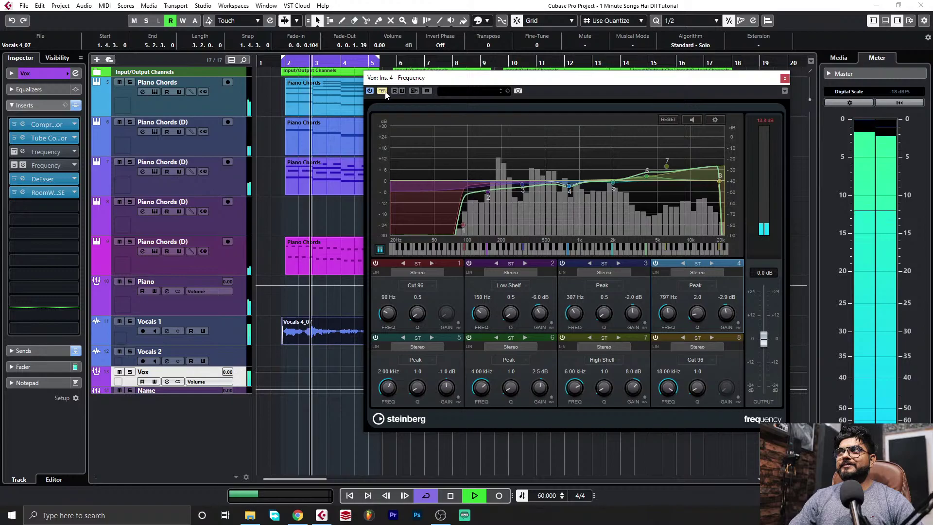
pyautogui.click(383, 92)
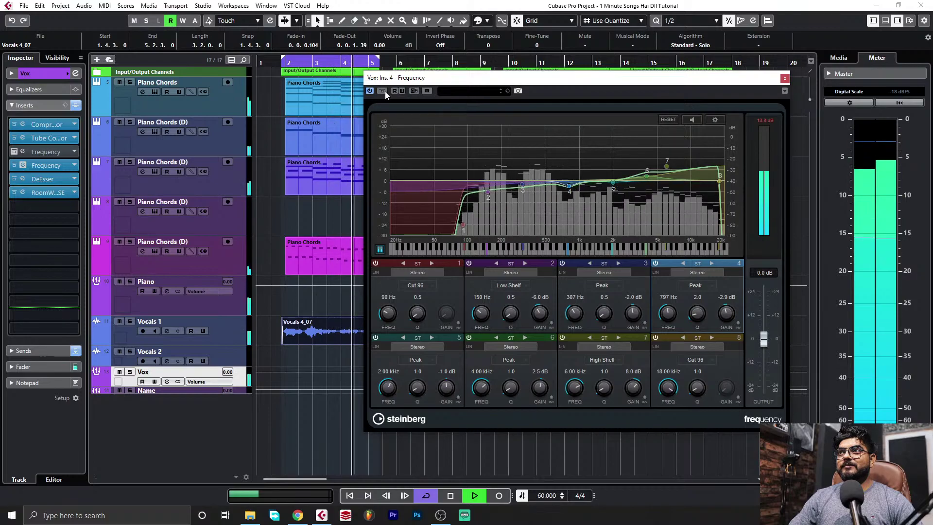
pyautogui.click(383, 92)
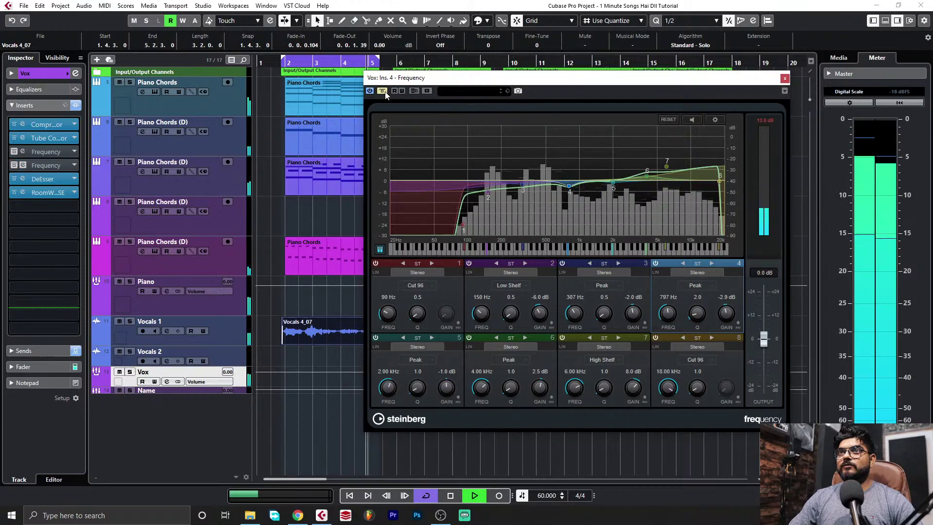
pyautogui.click(384, 91)
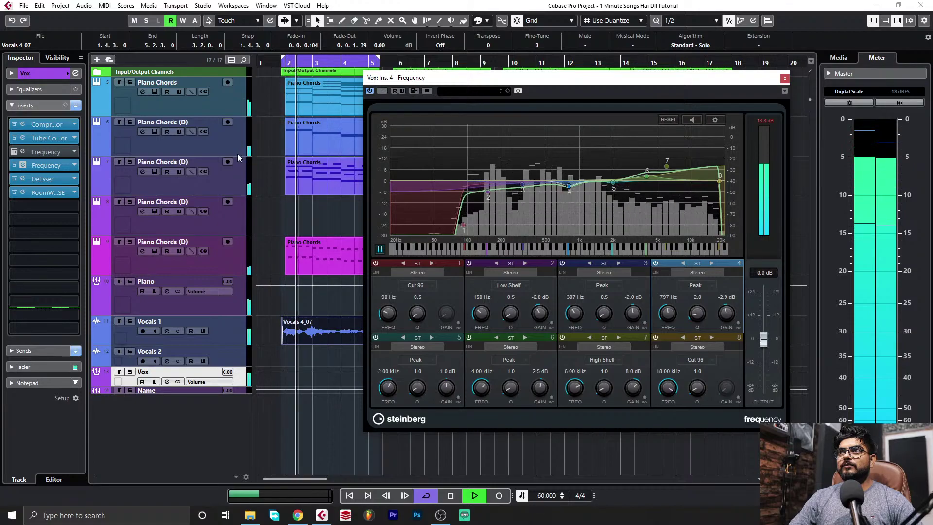
pyautogui.press('space')
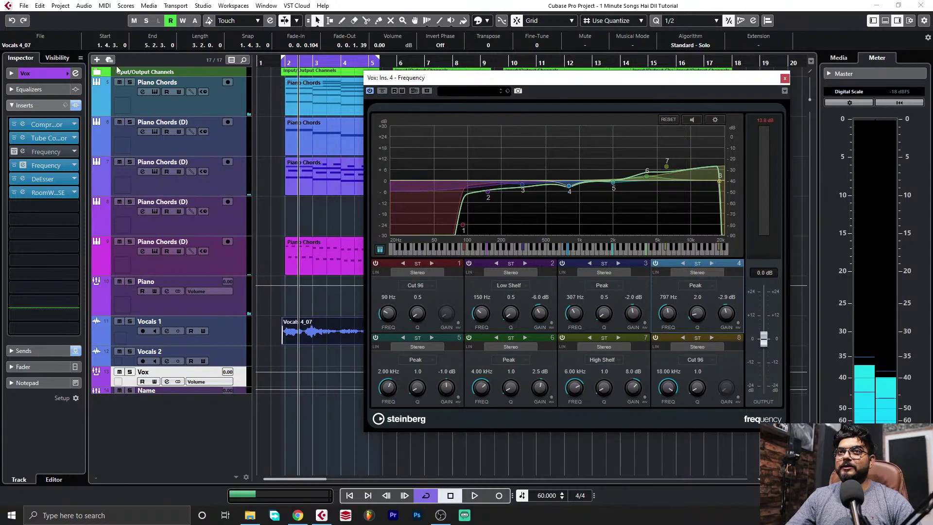
# Close the Vox EQ and open the Frequency EQ inserted on the Piano group channel
pyautogui.click(784, 79)
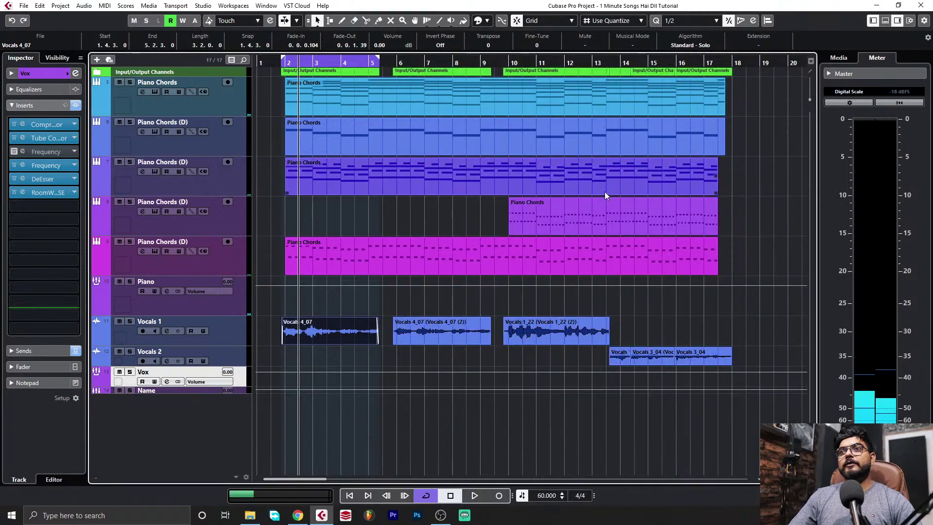
pyautogui.click(322, 220)
pyautogui.click(244, 311)
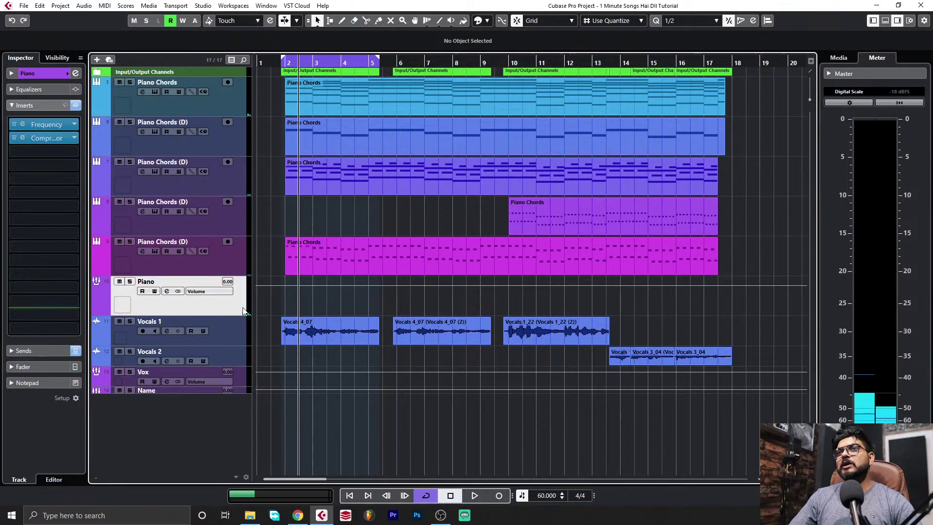
pyautogui.click(167, 291)
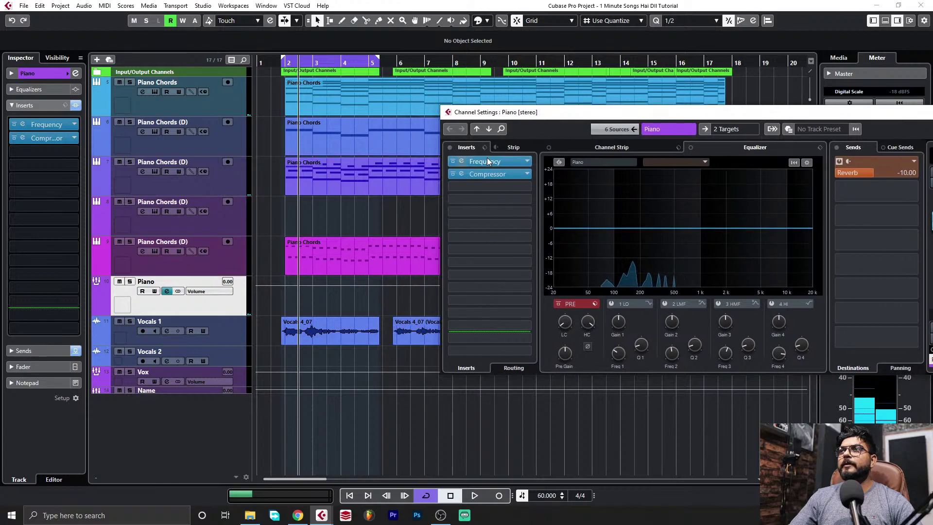
pyautogui.click(489, 161)
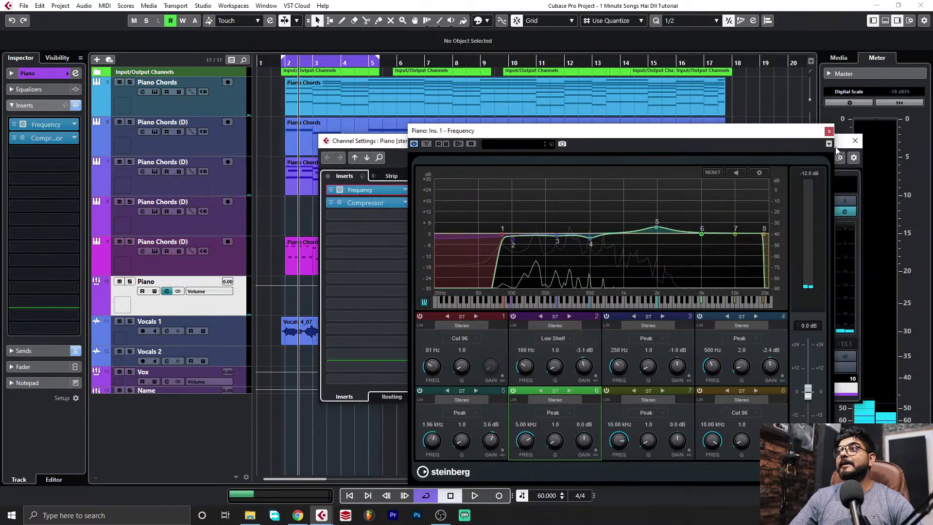
pyautogui.click(856, 141)
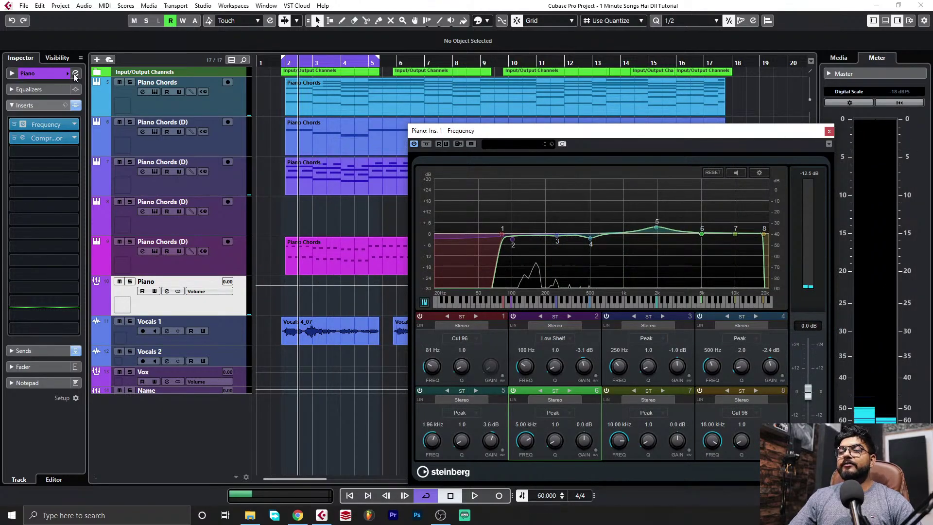
# Set the frequency of band 5 in the Piano EQ to 2.00 kHz
pyautogui.press('space')
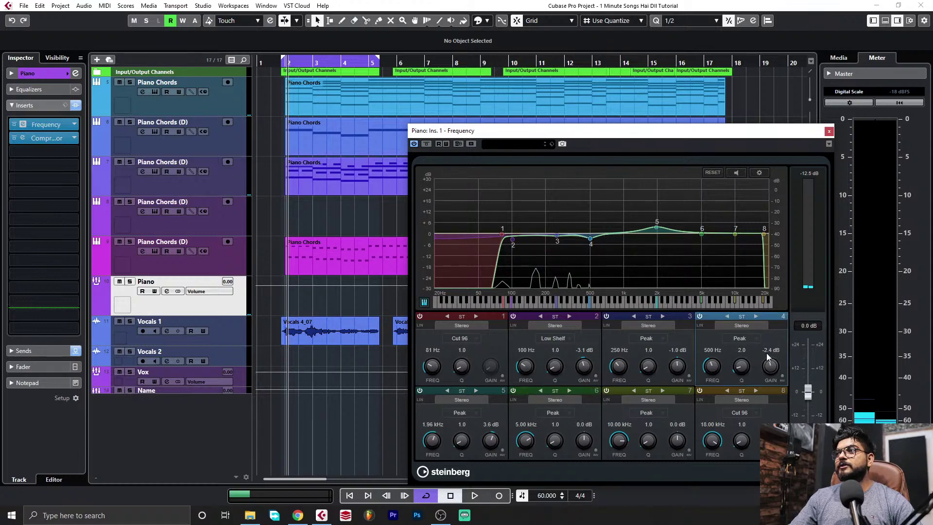
pyautogui.moveTo(769, 365); pyautogui.dragTo(769, 365)
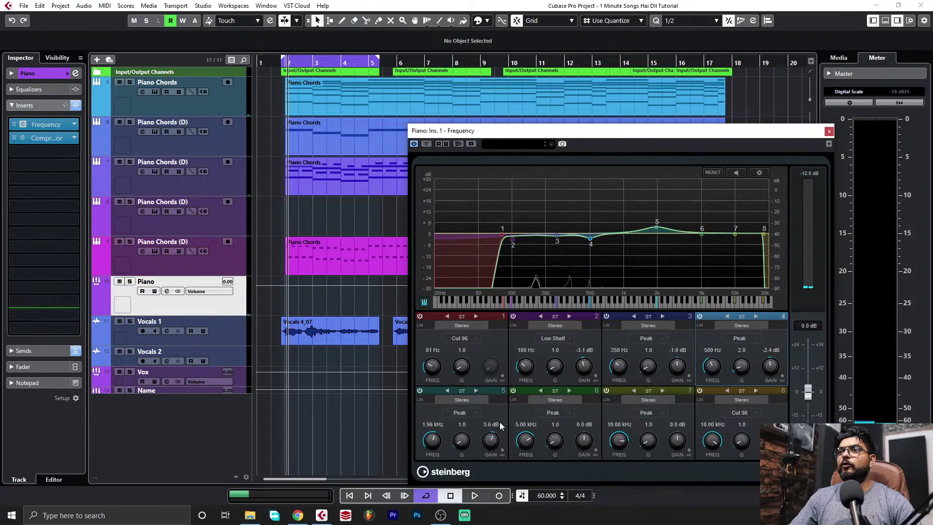
pyautogui.doubleClick(432, 424)
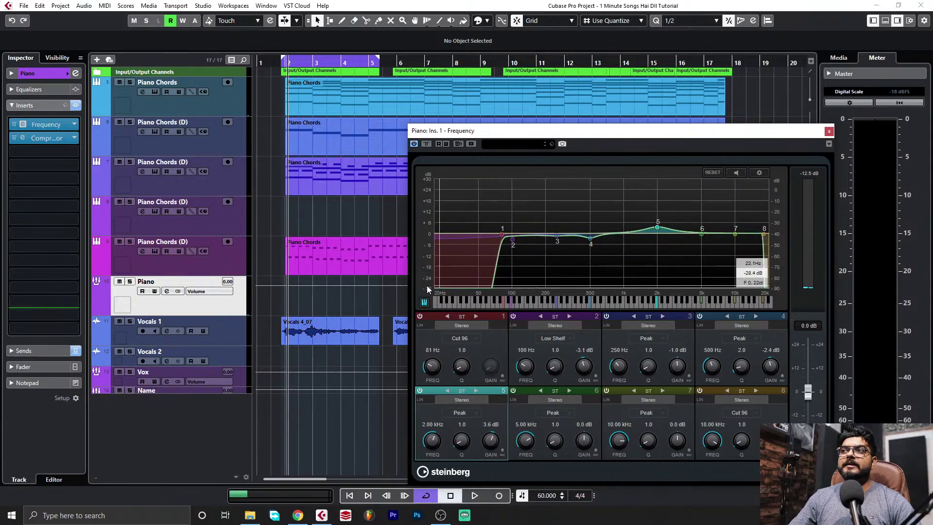
# With the vocal tracks muted, play the piano and compare its Frequency EQ bypassed and active
pyautogui.press('space')
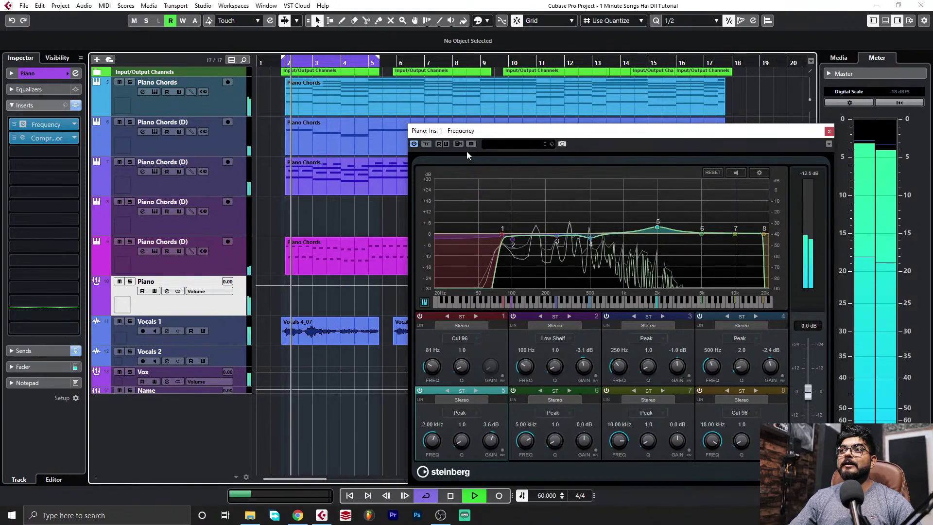
pyautogui.press('space')
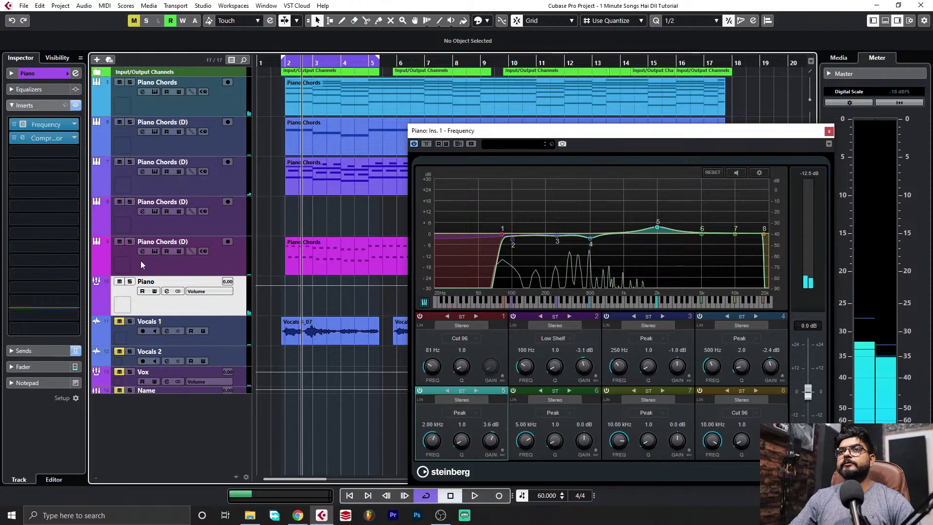
pyautogui.press('space')
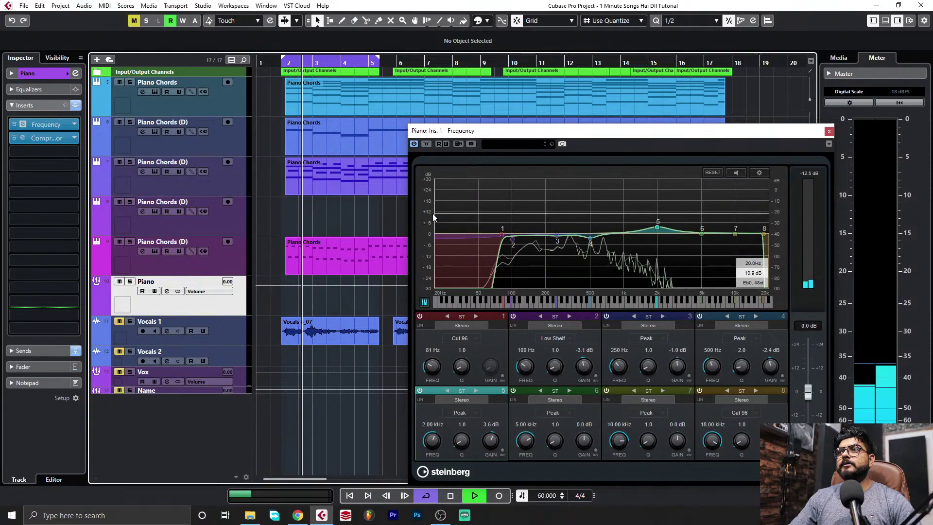
pyautogui.click(429, 146)
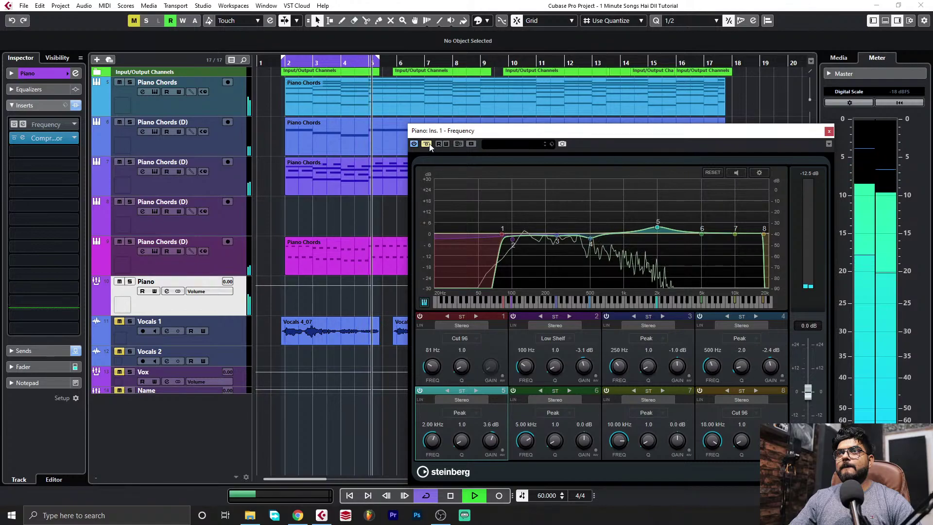
pyautogui.click(430, 146)
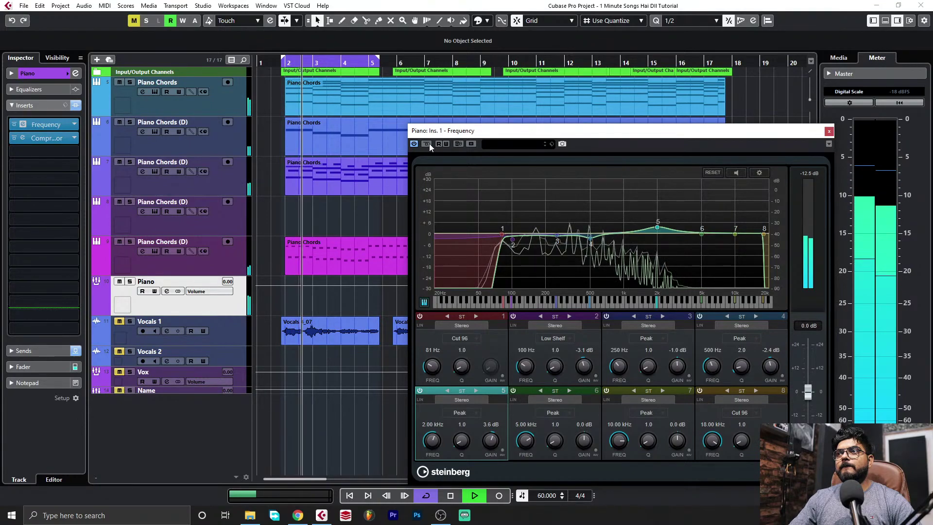
pyautogui.click(429, 144)
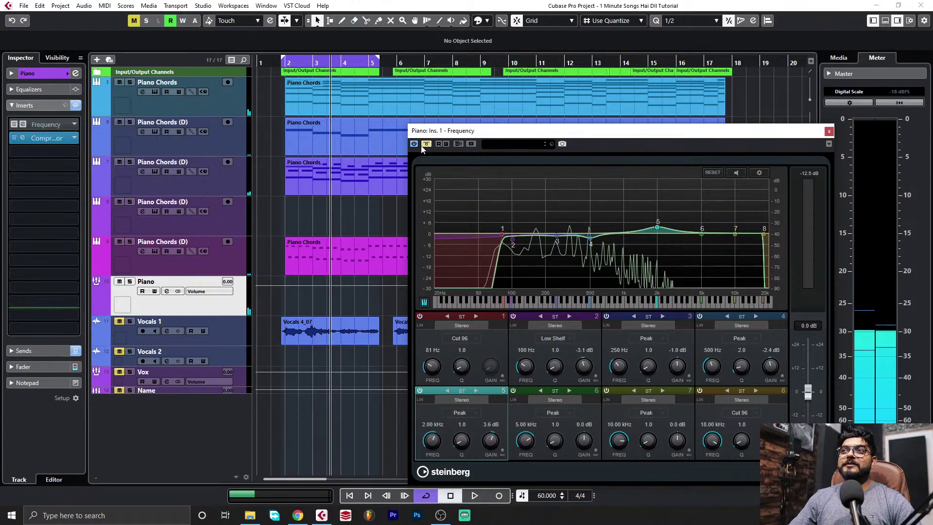
pyautogui.click(425, 145)
# Play the song from bar 2, clear all track mutes and turn off cycle looping
pyautogui.click(278, 64)
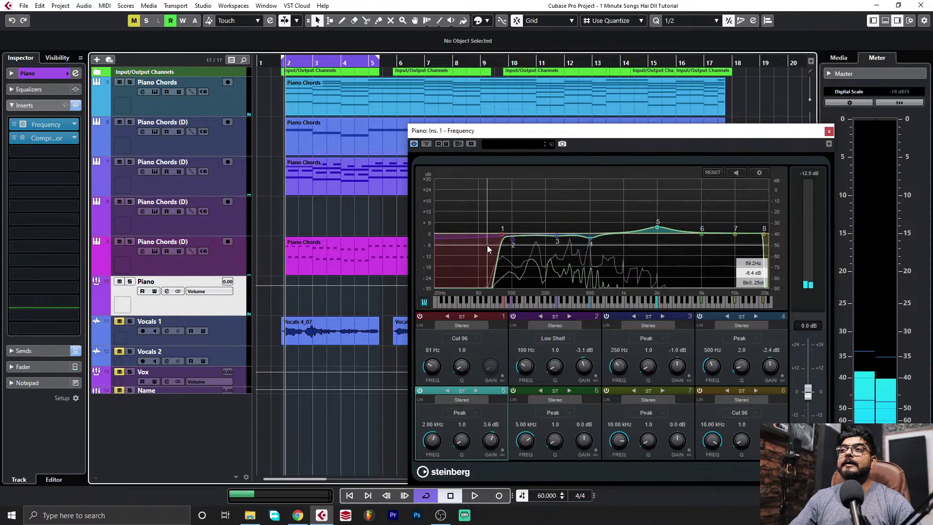
pyautogui.press('space')
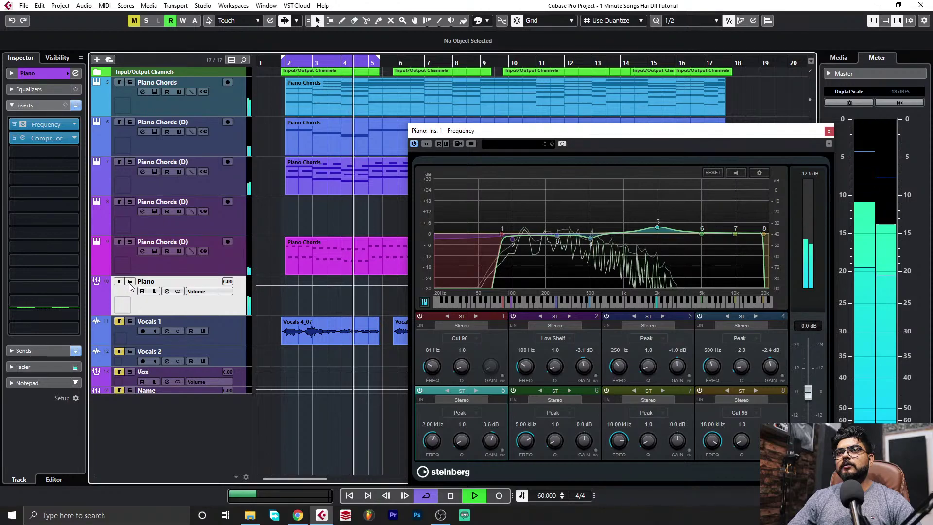
pyautogui.click(134, 21)
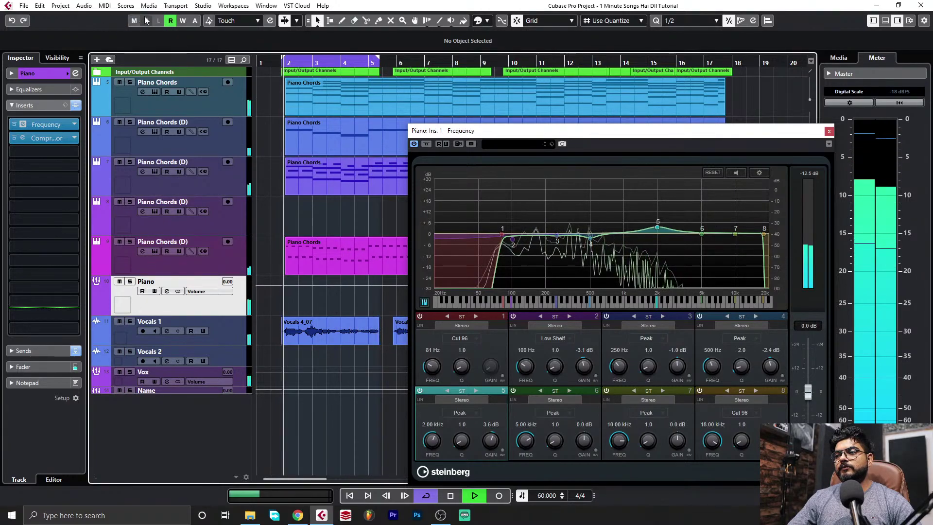
pyautogui.press('KP_Divide')
# Reposition the Piano EQ window over the arrangement so that the level meter stays uncovered during playback
pyautogui.moveTo(745, 134); pyautogui.dragTo(930, 131)
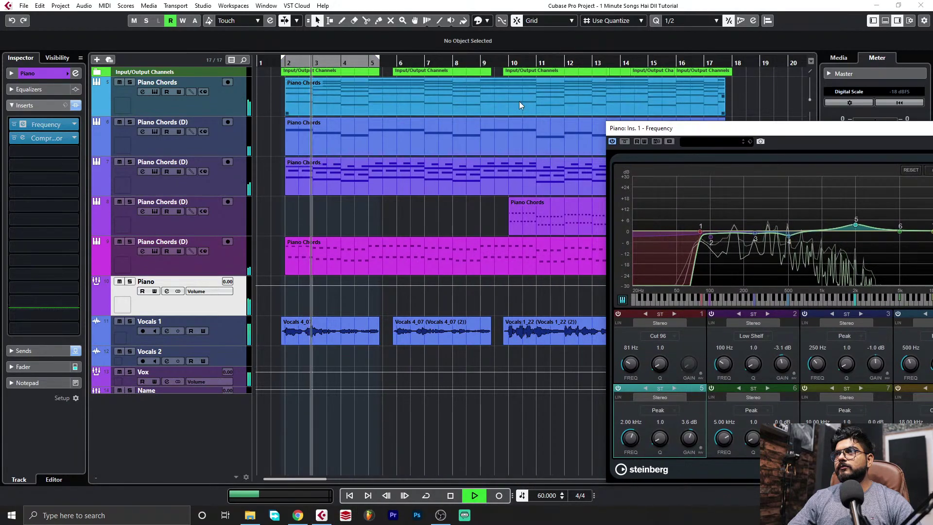
pyautogui.moveTo(651, 128); pyautogui.dragTo(509, 61)
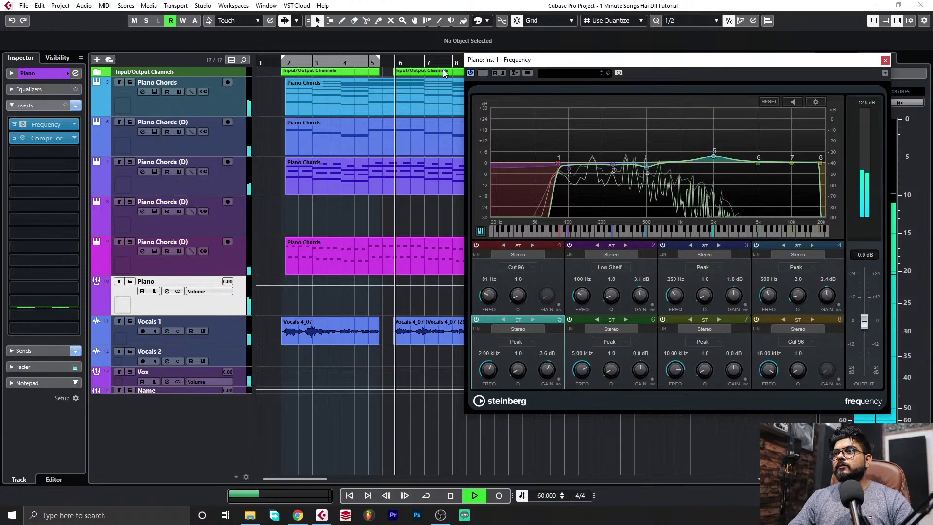
pyautogui.moveTo(630, 66); pyautogui.dragTo(417, 82)
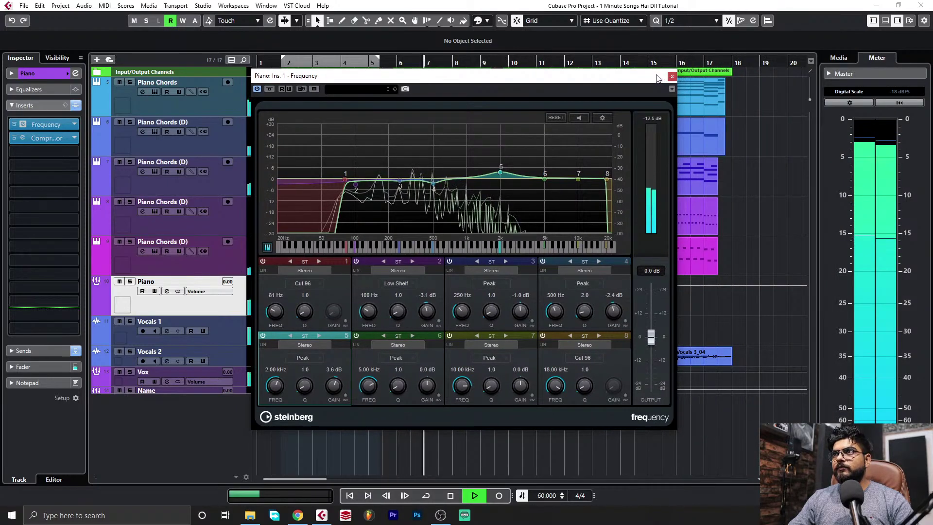
# Play the song from bar 10 and lower the band 8 high cut in the Piano EQ to 3.03 kHz
pyautogui.press('space')
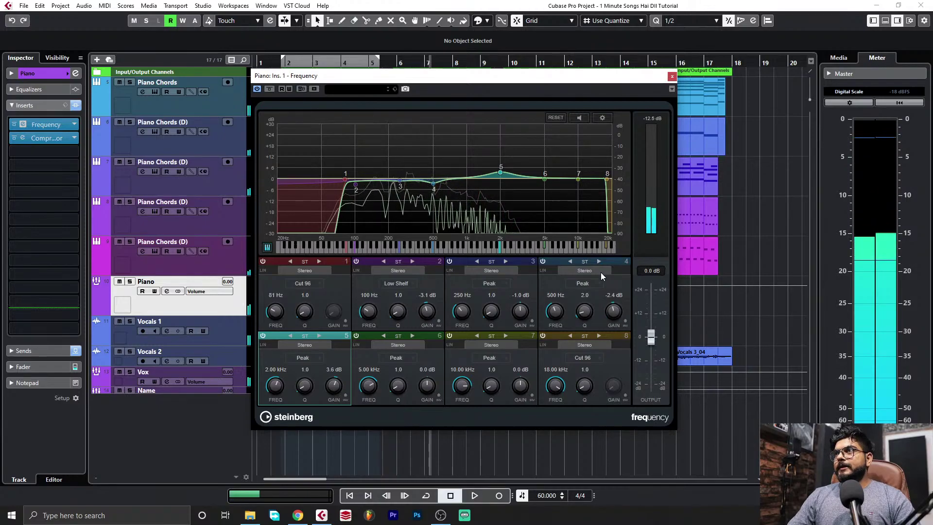
pyautogui.moveTo(607, 179); pyautogui.dragTo(546, 191)
pyautogui.moveTo(556, 77); pyautogui.dragTo(841, 238)
pyautogui.click(509, 59)
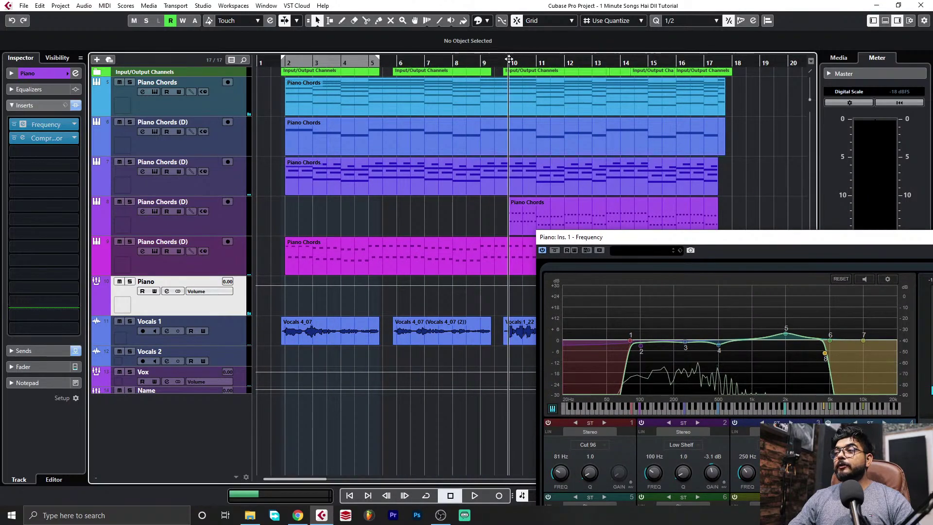
pyautogui.press('space')
pyautogui.moveTo(827, 356)
pyautogui.moveTo(826, 355)
pyautogui.mouseDown()
pyautogui.moveTo(878, 361)
pyautogui.moveTo(824, 368)
pyautogui.mouseUp()
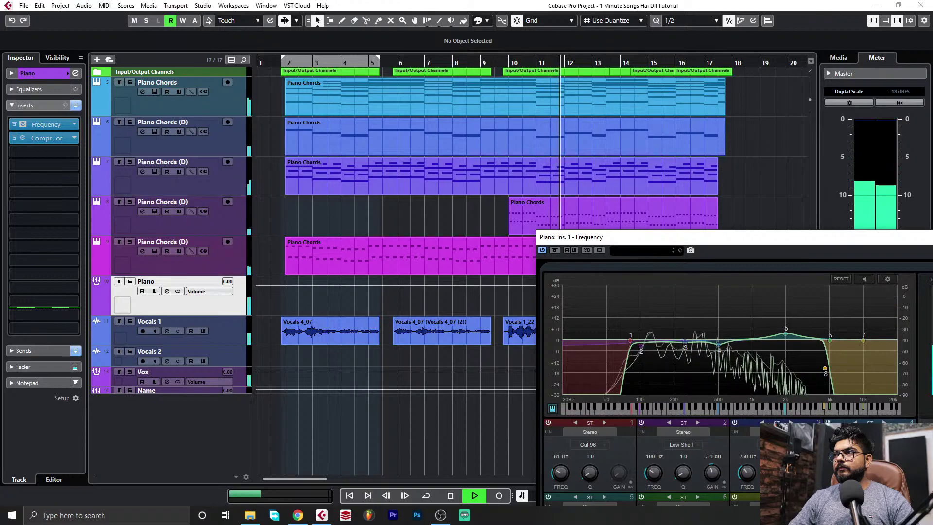
pyautogui.moveTo(778, 245); pyautogui.dragTo(601, 136)
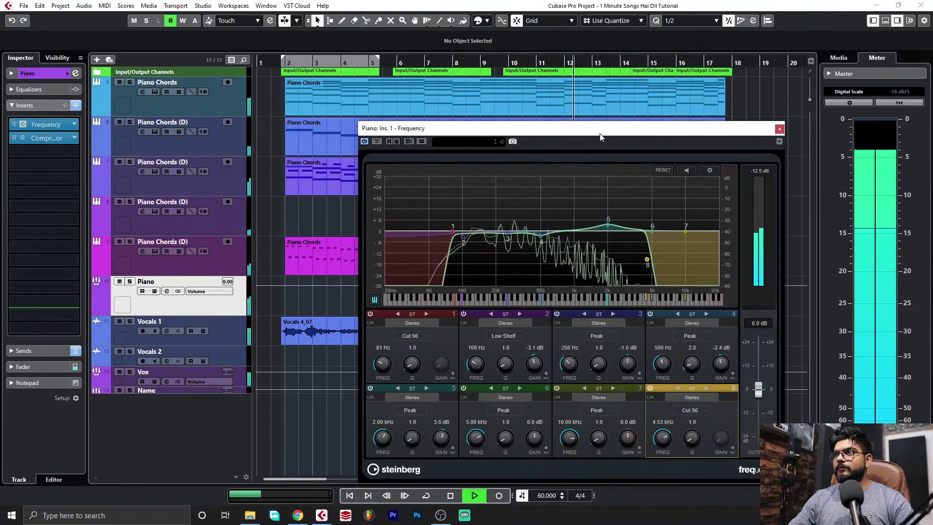
pyautogui.moveTo(646, 259); pyautogui.dragTo(628, 271)
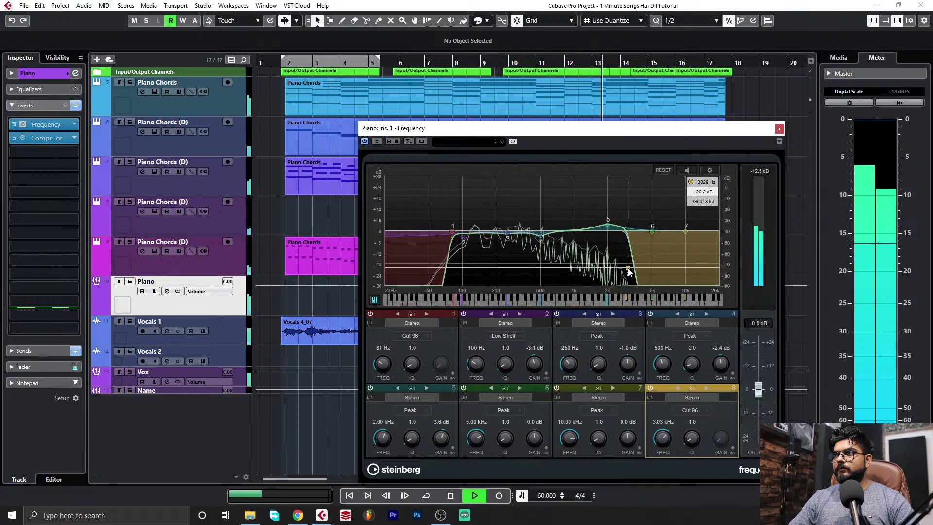
# Set Piano EQ band 5 to 1.63 kHz at 2.1 dB, band 6 to 2.88 kHz at 6.1 dB and the band 8 cut to 3.22 kHz
pyautogui.moveTo(652, 232); pyautogui.dragTo(640, 215)
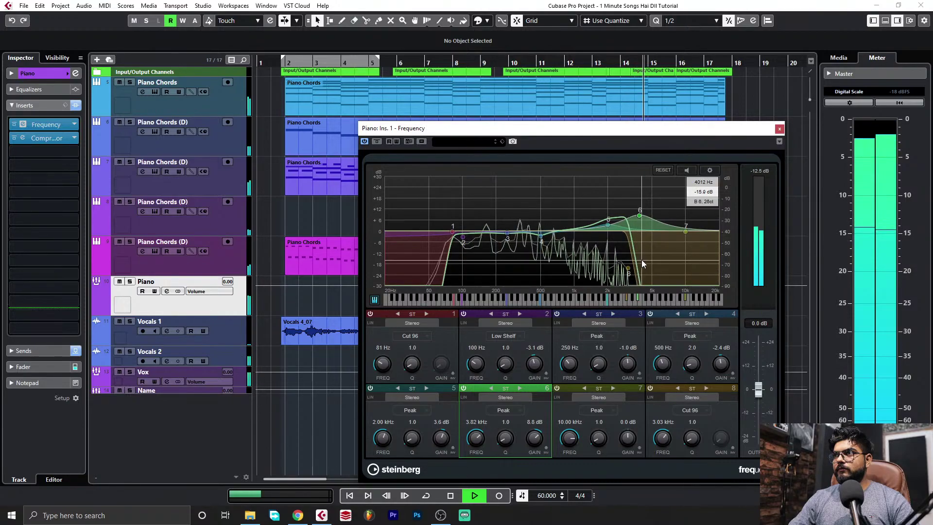
pyautogui.moveTo(636, 211); pyautogui.dragTo(641, 224)
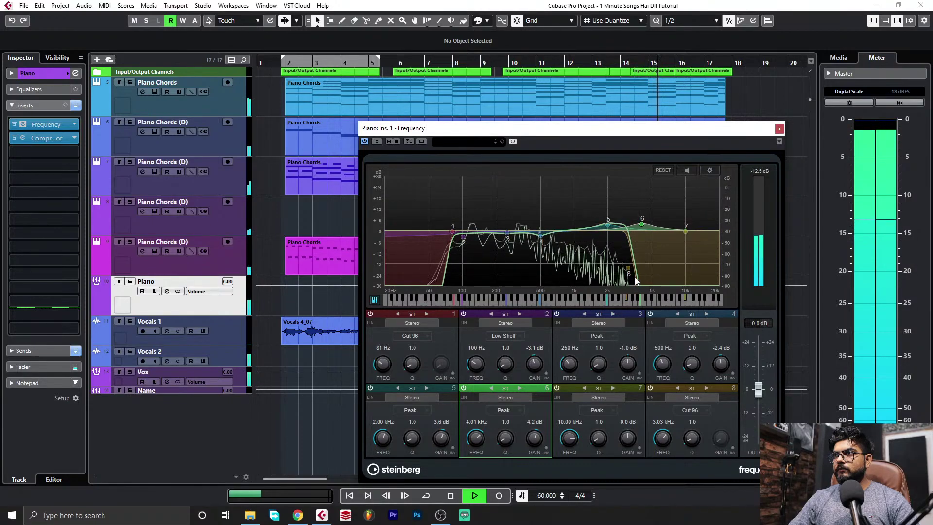
pyautogui.moveTo(629, 270)
pyautogui.mouseDown()
pyautogui.moveTo(614, 281)
pyautogui.moveTo(632, 281)
pyautogui.mouseUp()
pyautogui.moveTo(642, 224)
pyautogui.mouseDown()
pyautogui.moveTo(598, 232)
pyautogui.moveTo(626, 222)
pyautogui.mouseUp()
# Replay the song from its opening bars to hear the piano EQ in the mix, and close the Piano EQ window
pyautogui.press('space')
pyautogui.moveTo(741, 131); pyautogui.dragTo(790, 139)
pyautogui.press('space')
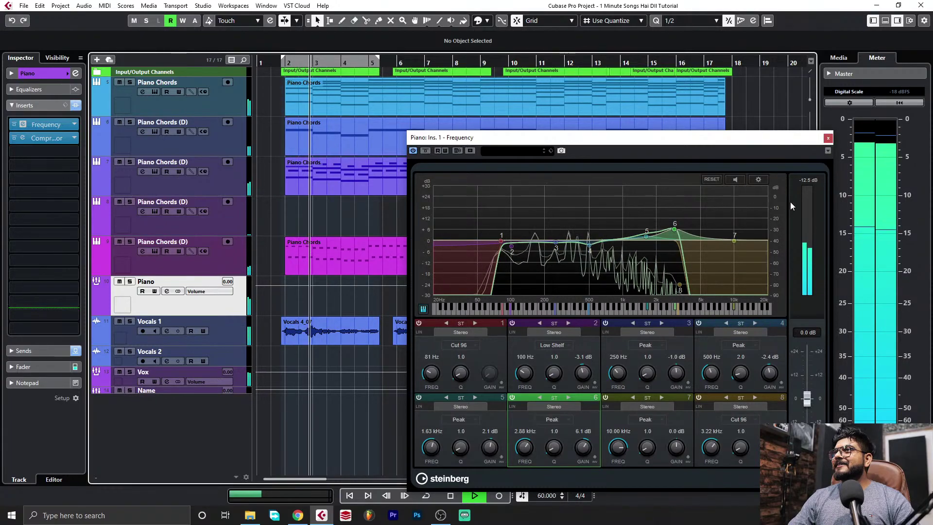
pyautogui.click(828, 139)
pyautogui.press('space')
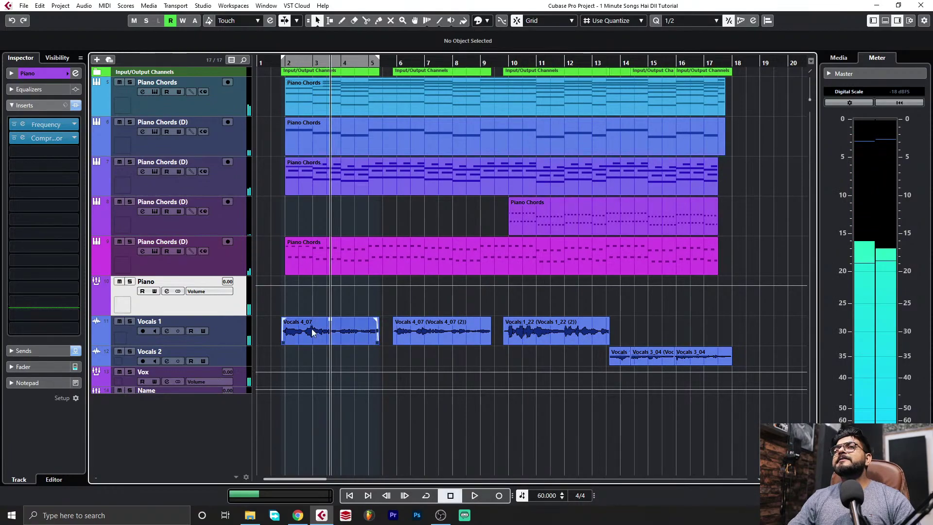
# Review the Vox channel's inserts and sends in its channel settings, close them and play the song
pyautogui.click(170, 381)
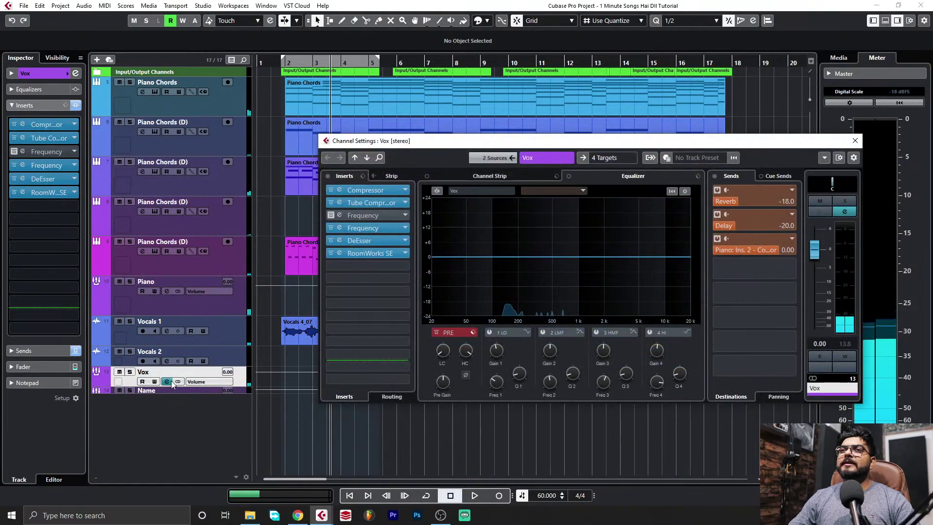
pyautogui.click(205, 305)
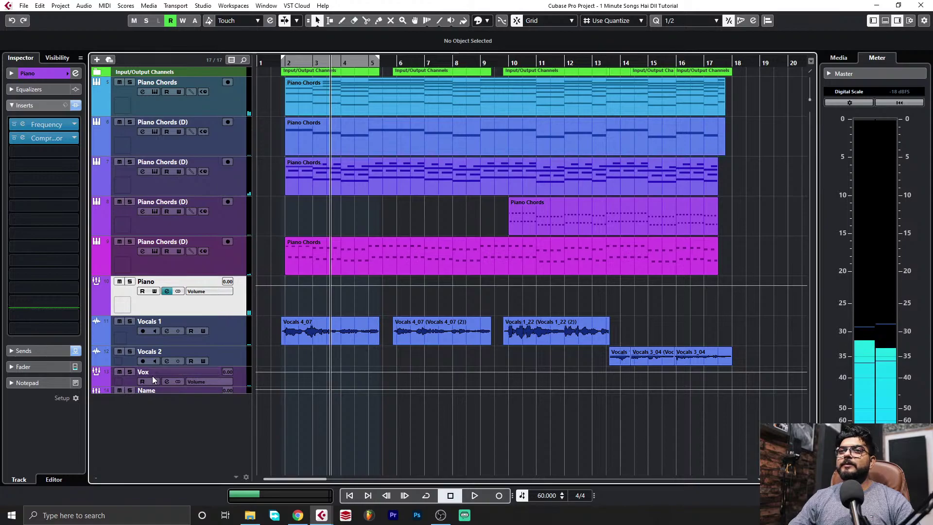
pyautogui.click(164, 382)
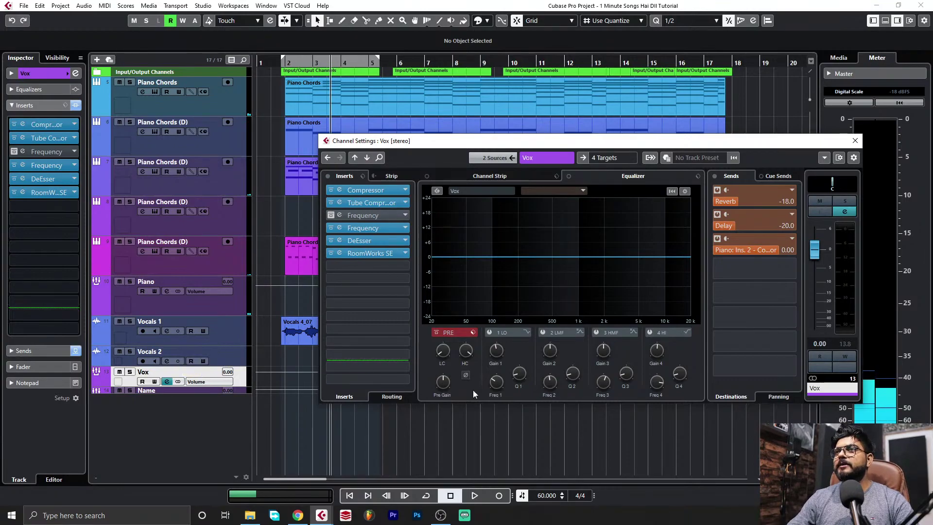
pyautogui.click(855, 141)
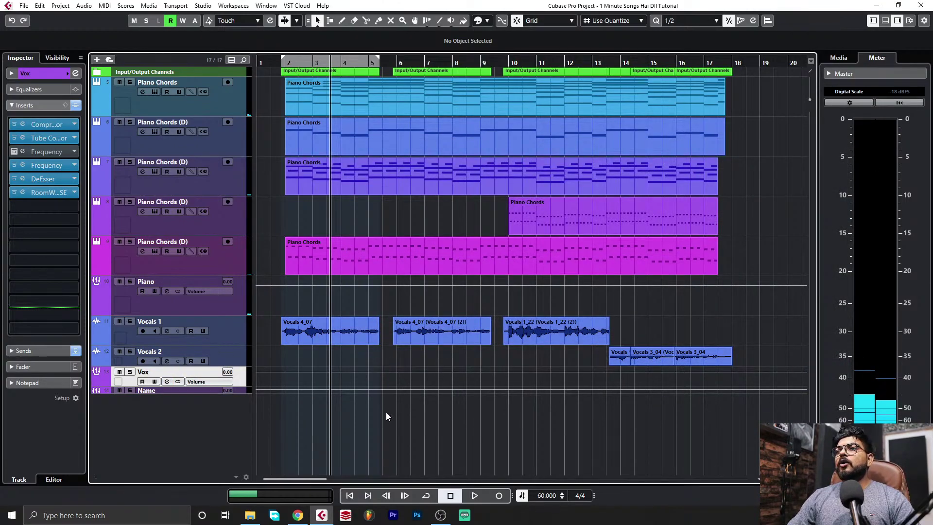
pyautogui.press('space')
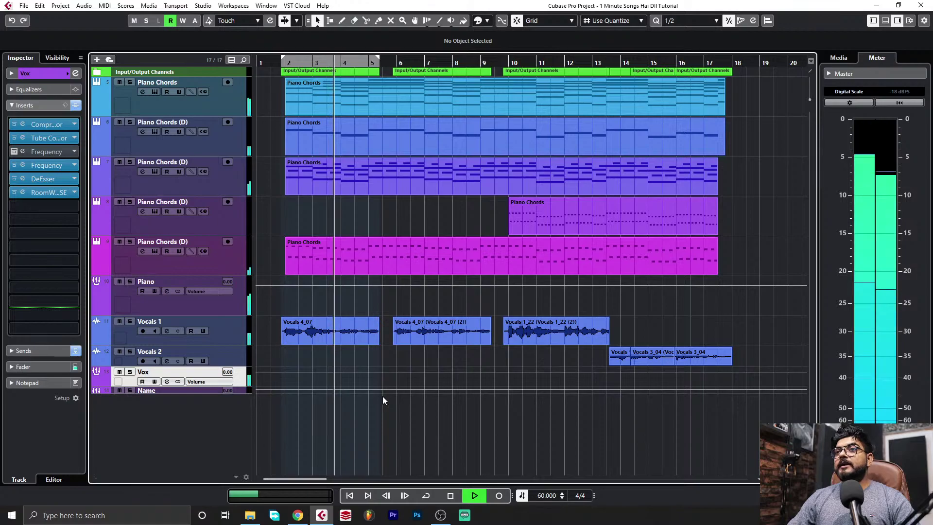
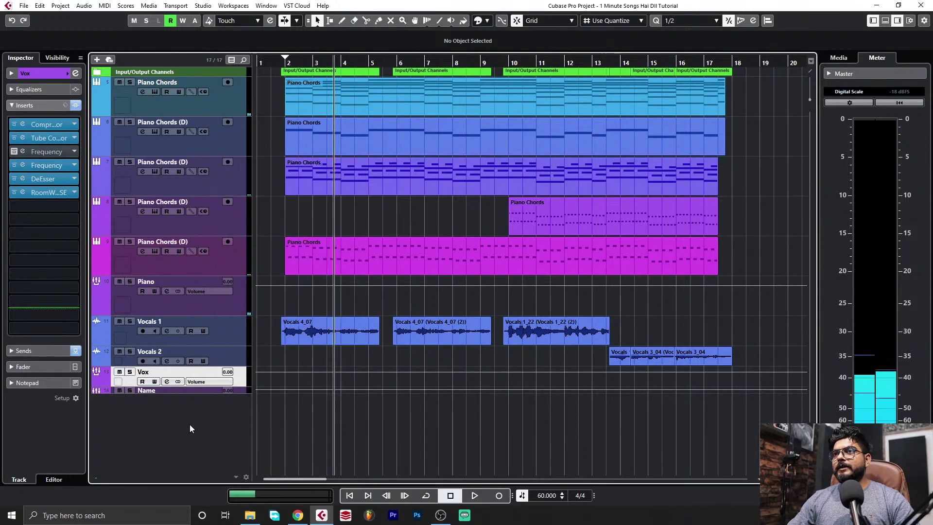
# Search the favourite media folders for "kick", audition several samples and add Cymatics - Cobra Kick 1 - C on a new track at bar 2
pyautogui.rightClick(223, 430)
pyautogui.click(839, 58)
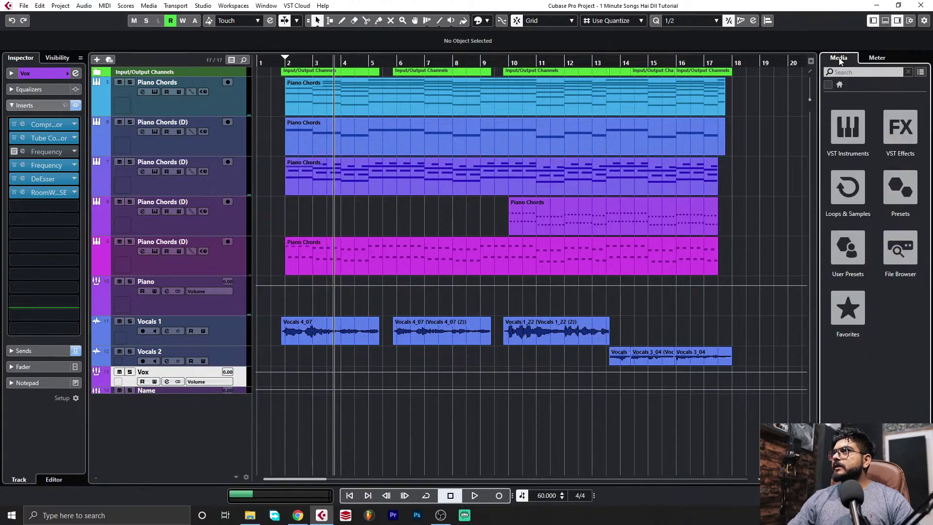
pyautogui.click(848, 307)
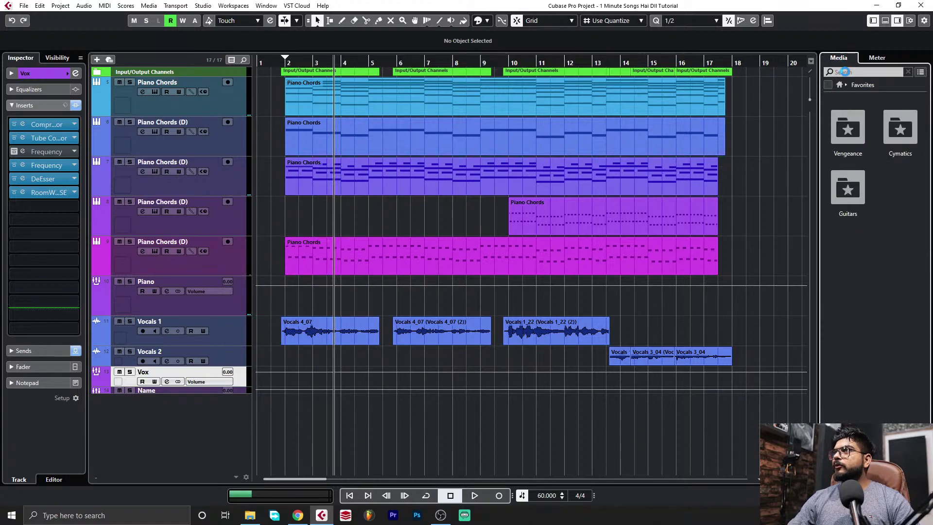
pyautogui.write('kick')
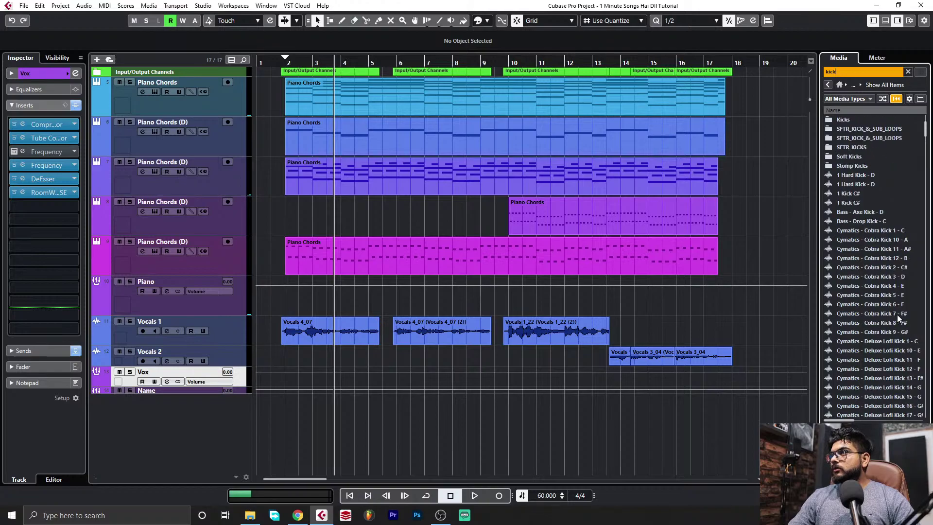
pyautogui.click(877, 188)
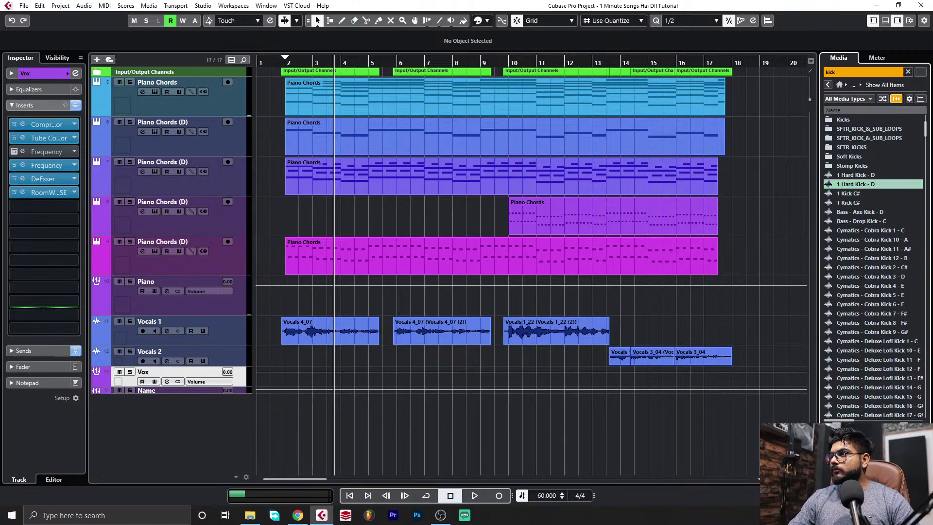
pyautogui.click(887, 184)
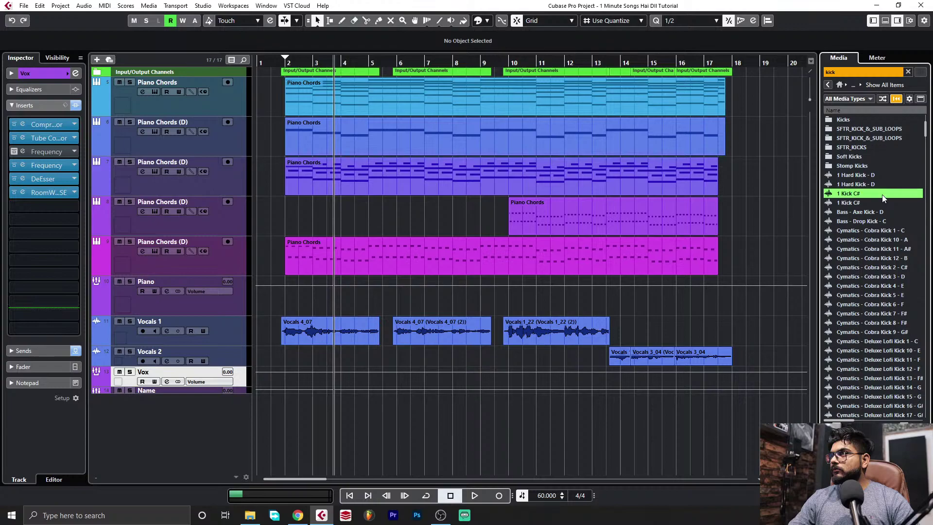
pyautogui.click(883, 213)
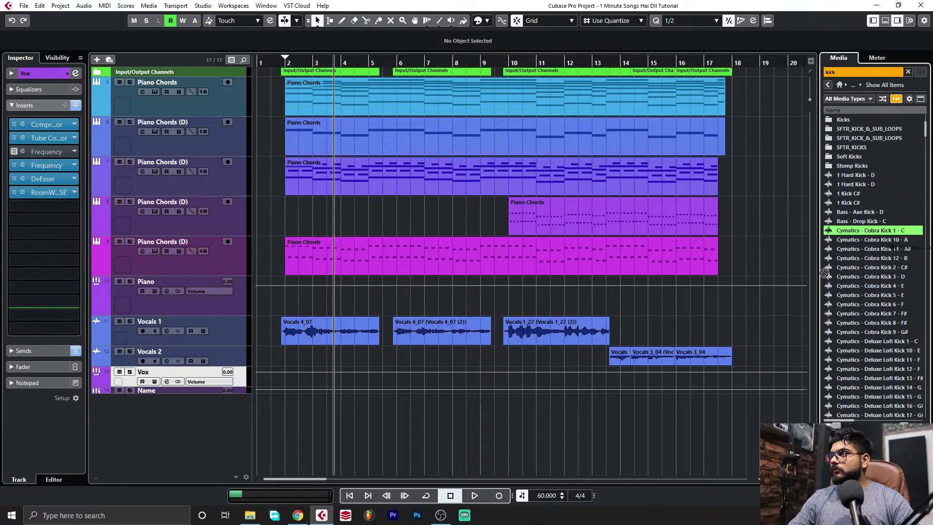
pyautogui.moveTo(286, 411); pyautogui.dragTo(286, 410)
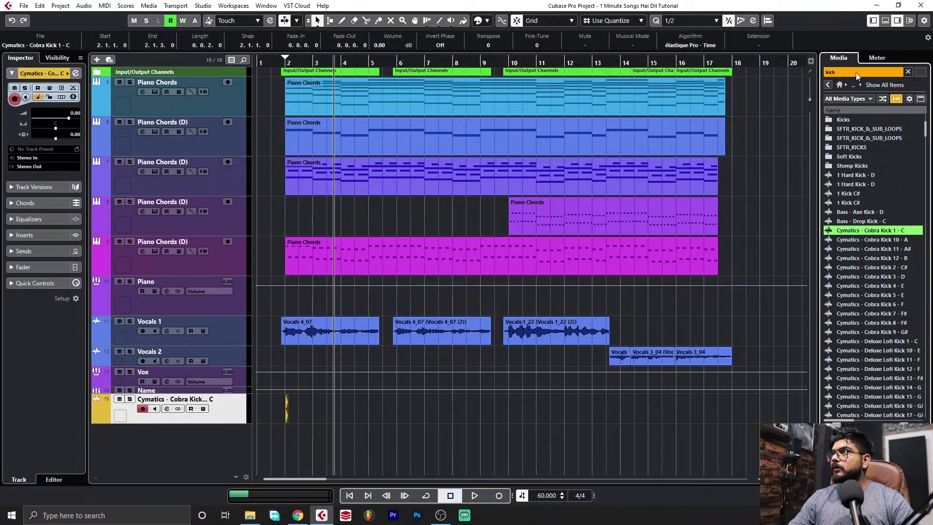
# Search the media library for "hihat" and add Closed Hihat 6 on a new track at bar 2
pyautogui.write('hihat')
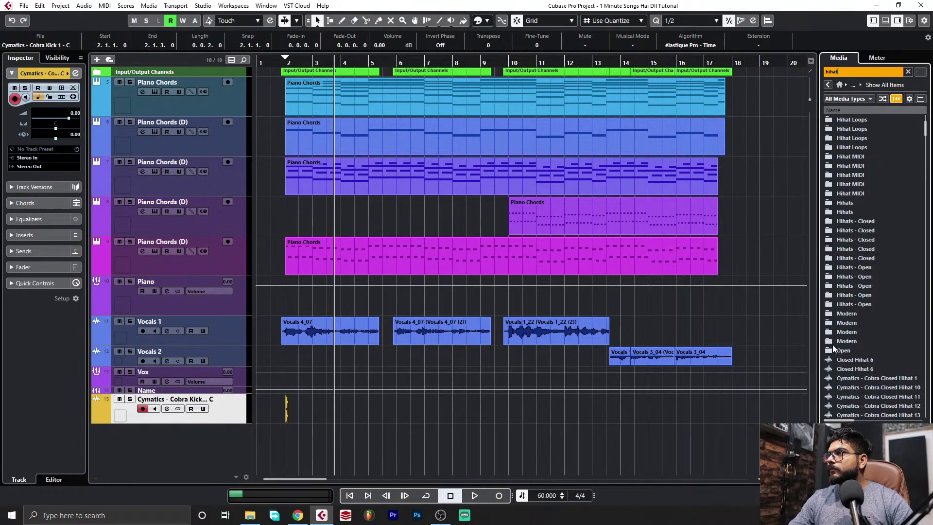
pyautogui.click(871, 369)
pyautogui.moveTo(613, 431); pyautogui.dragTo(286, 442)
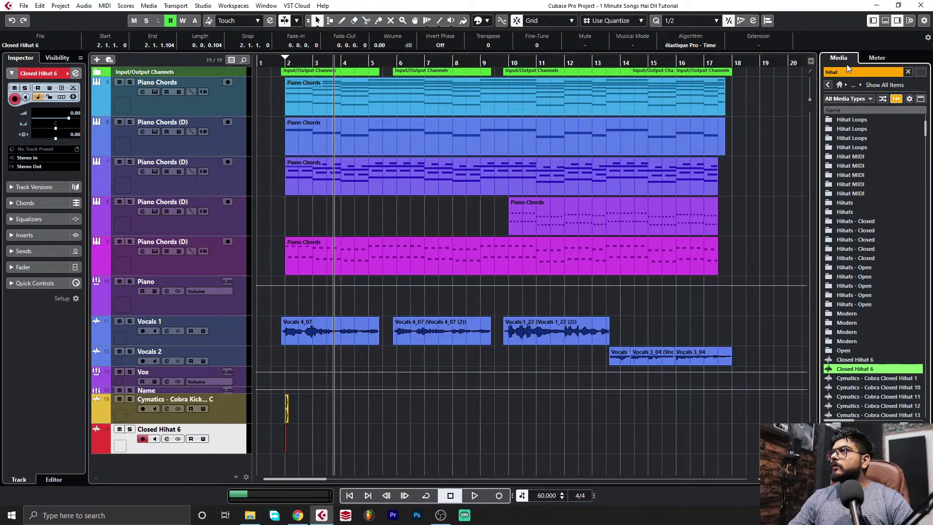
# Search the media library for "snare", add 05 Snare C# on a new track at bar 2, and hide the media browser
pyautogui.write('snare')
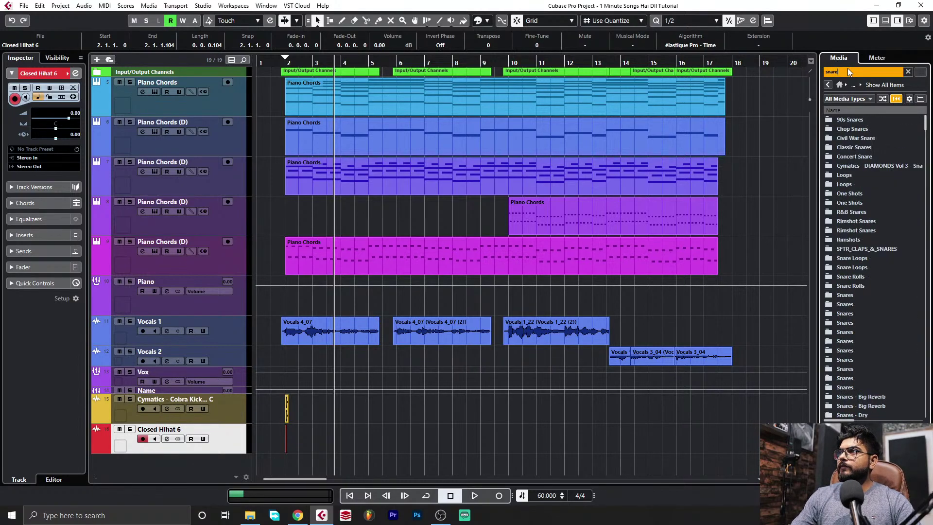
pyautogui.scroll(-7, 859, 210)
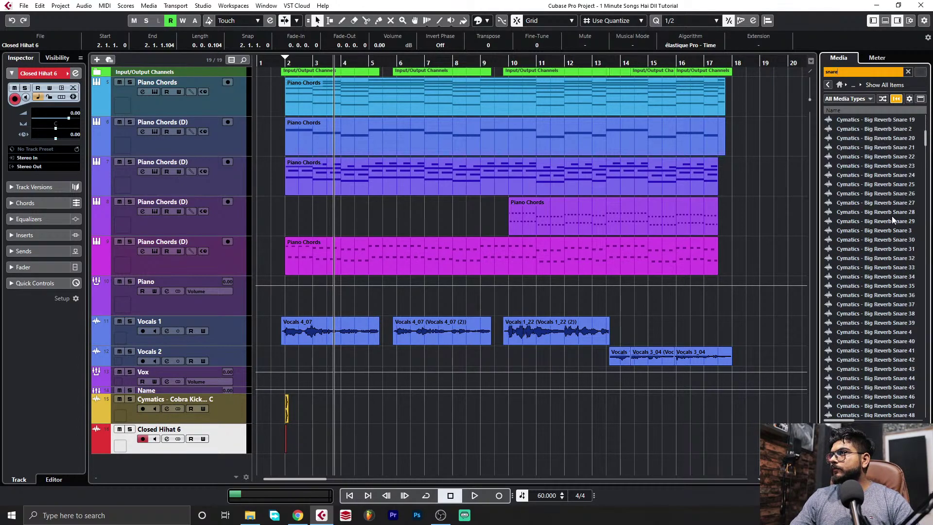
pyautogui.click(877, 203)
pyautogui.moveTo(878, 204); pyautogui.dragTo(281, 463)
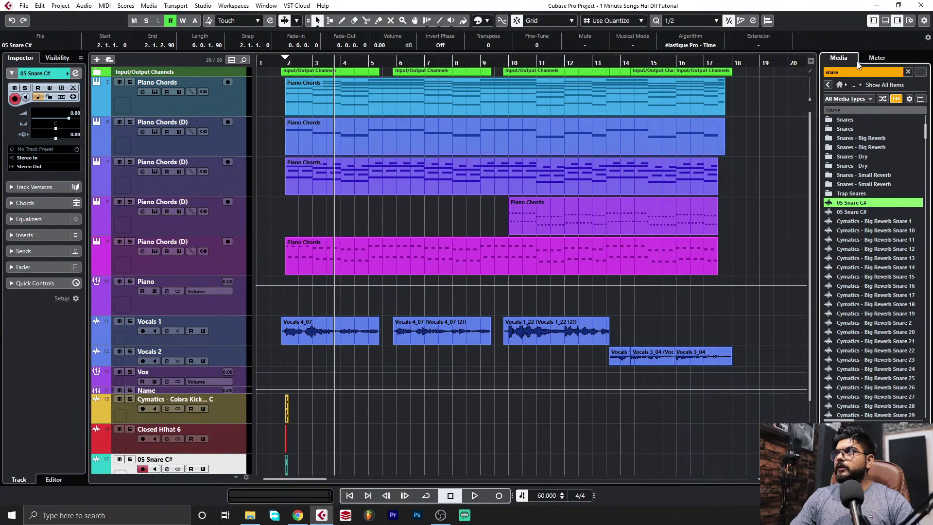
pyautogui.click(898, 21)
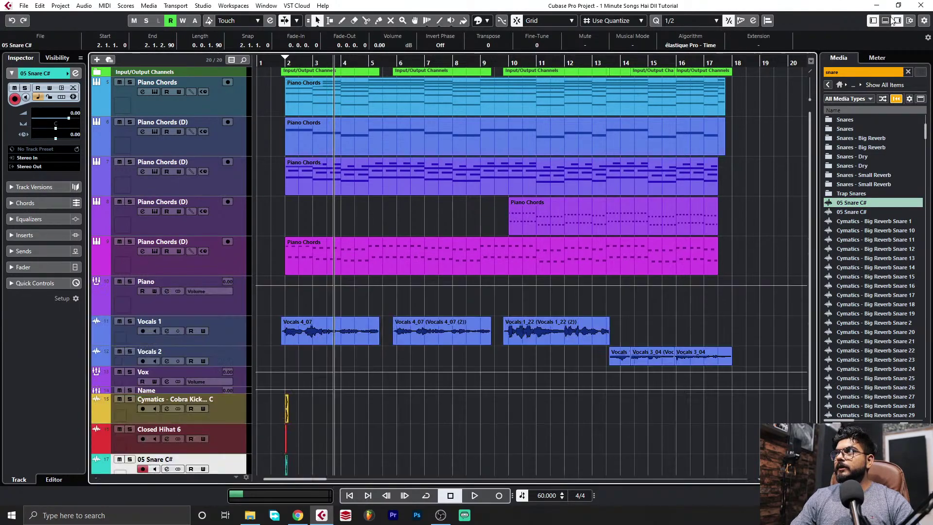
pyautogui.click(900, 22)
# Move the kick, hihat and snare samples from bar 2 to bar 10, with a copy of the hihat at bar 2
pyautogui.click(299, 444)
pyautogui.press('h')
pyautogui.press('h')
pyautogui.press('h')
pyautogui.press('h')
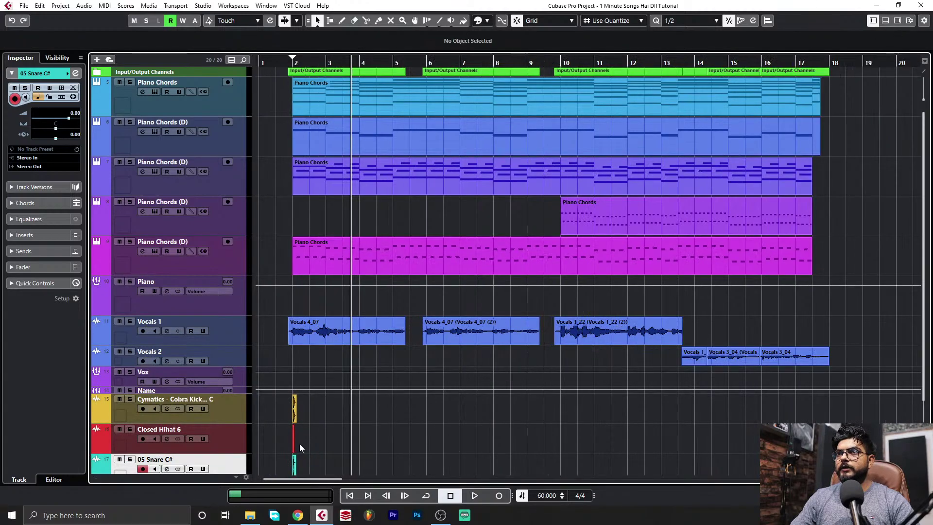
pyautogui.scroll(-2, 299, 445)
pyautogui.moveTo(372, 376); pyautogui.dragTo(292, 435)
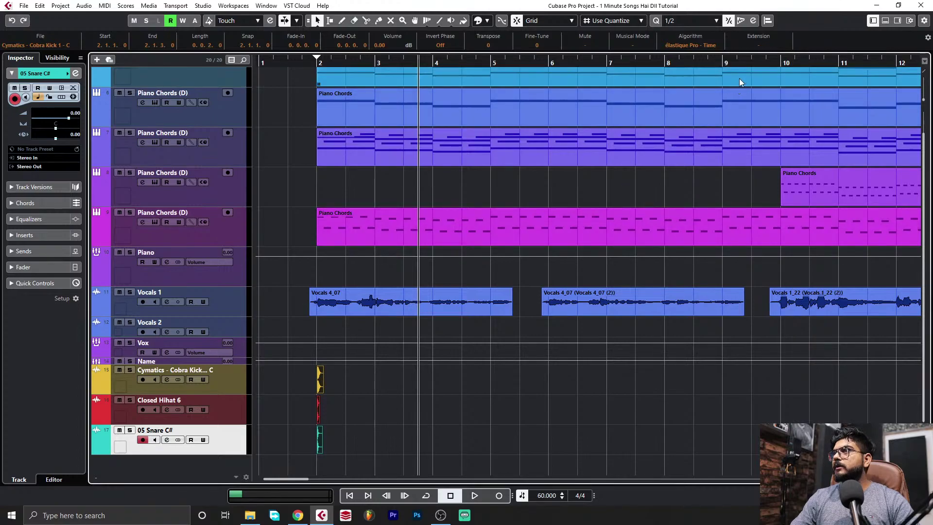
pyautogui.click(781, 61)
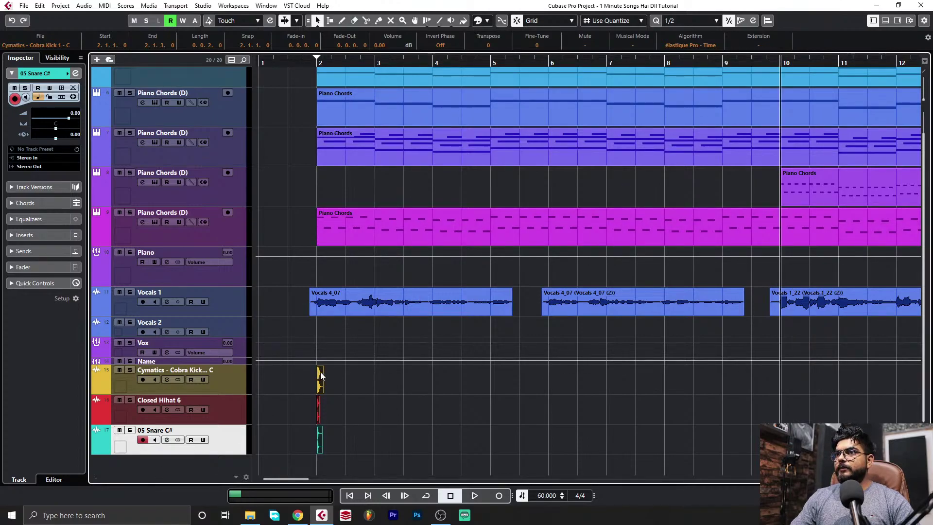
pyautogui.moveTo(880, 379); pyautogui.dragTo(328, 411)
pyautogui.click(762, 400)
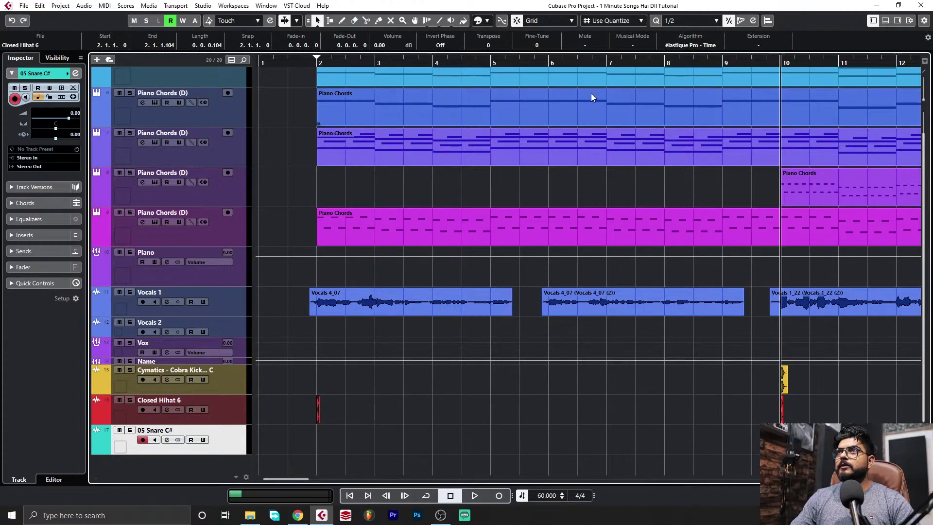
# Set the quantize grid to 1/8 and copy the Closed Hihat 6 sample onto each of the four beats of bar 2
pyautogui.scroll(-1, 707, 24)
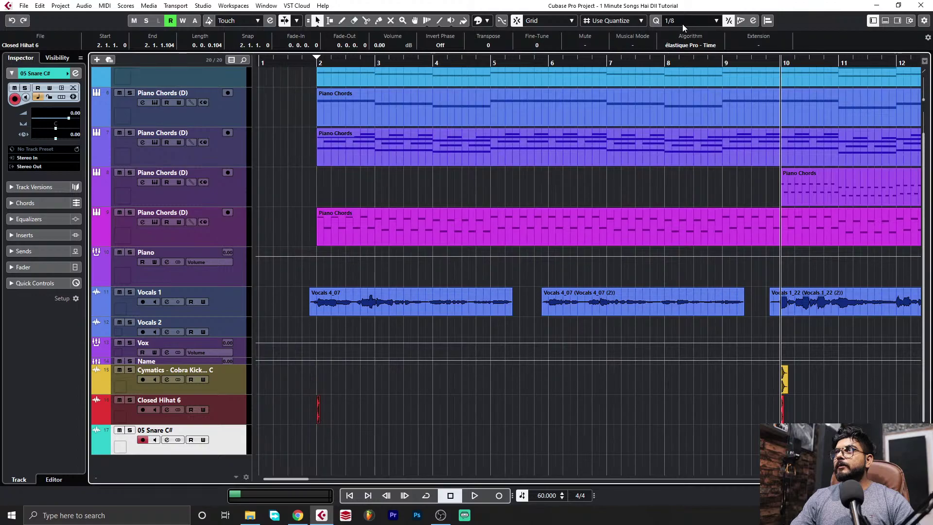
pyautogui.moveTo(319, 408)
pyautogui.mouseDown()
pyautogui.moveTo(333, 414)
pyautogui.moveTo(325, 413)
pyautogui.mouseUp()
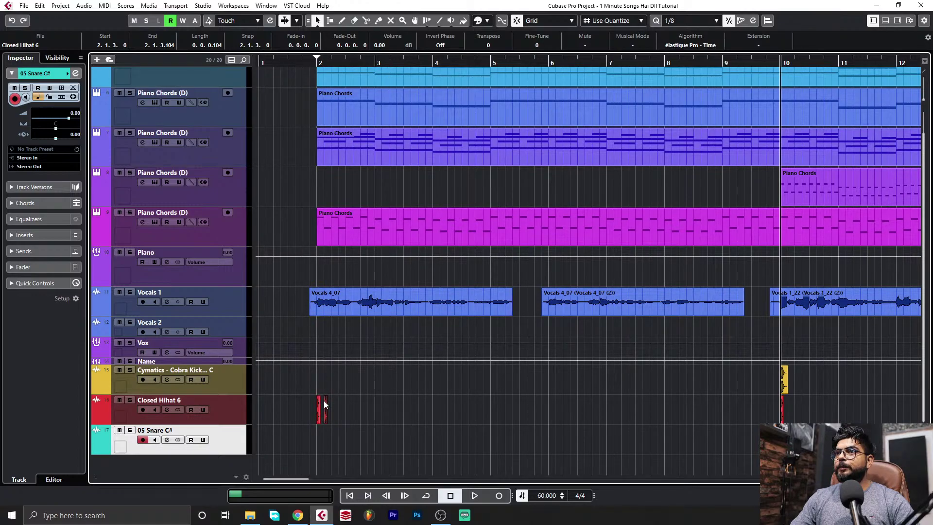
pyautogui.moveTo(349, 406)
pyautogui.mouseDown()
pyautogui.moveTo(298, 423)
pyautogui.moveTo(368, 415)
pyautogui.moveTo(349, 415)
pyautogui.mouseUp()
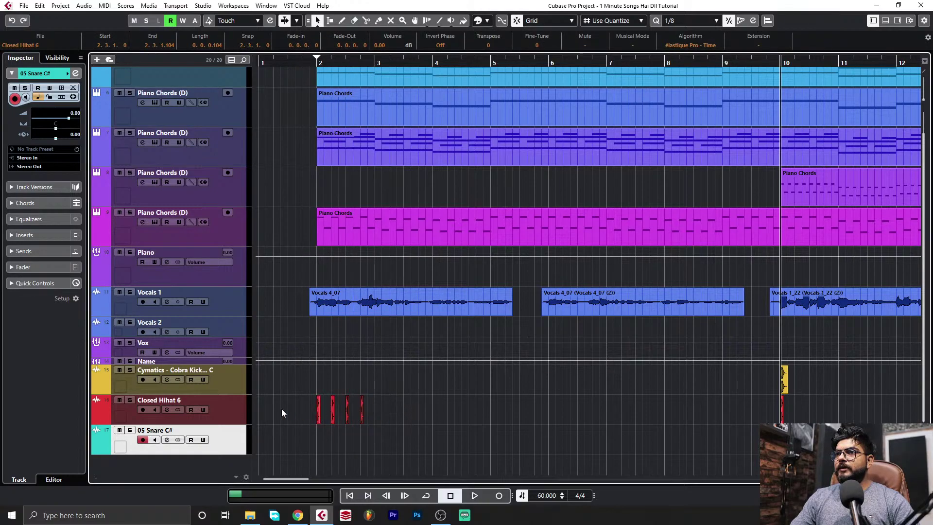
# Play the song from bar 2 and lower the Closed Hihat 6 track's volume to about -15.6 dB
pyautogui.click(226, 404)
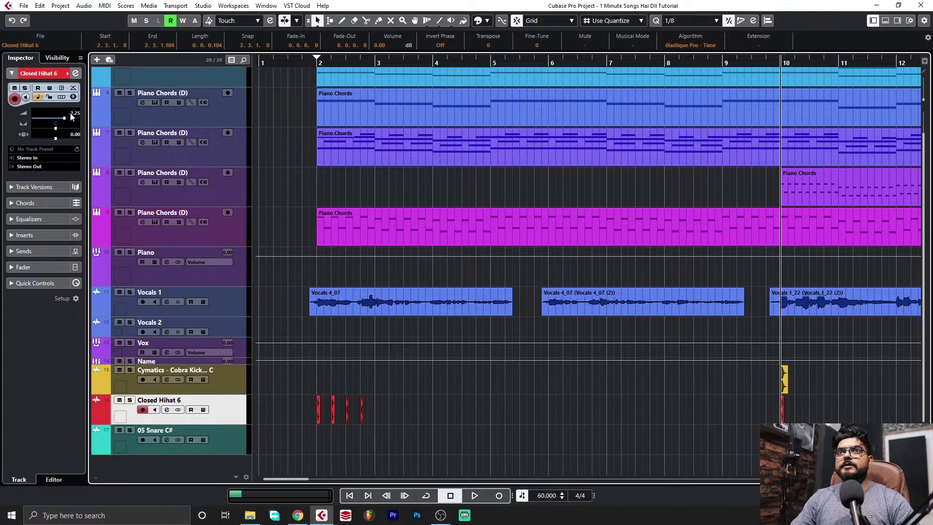
pyautogui.click(308, 63)
pyautogui.press('space')
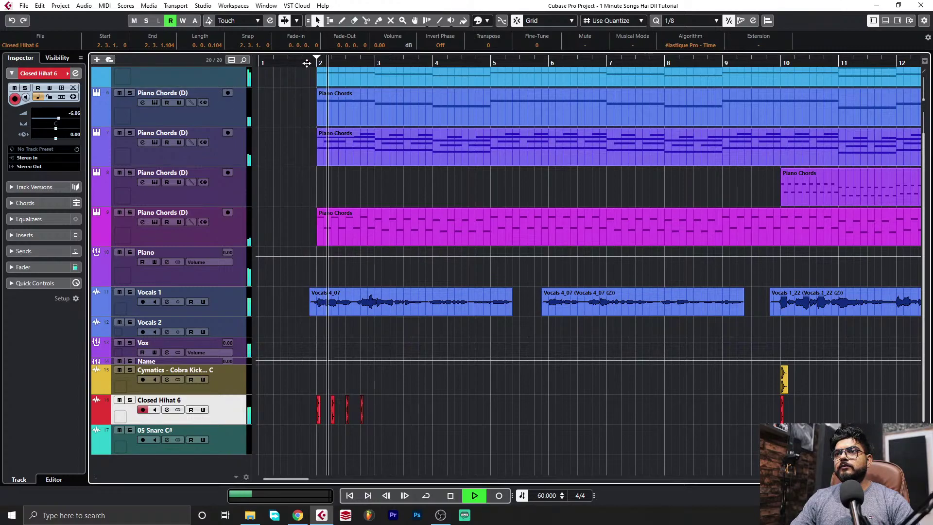
pyautogui.scroll(-7, 75, 119)
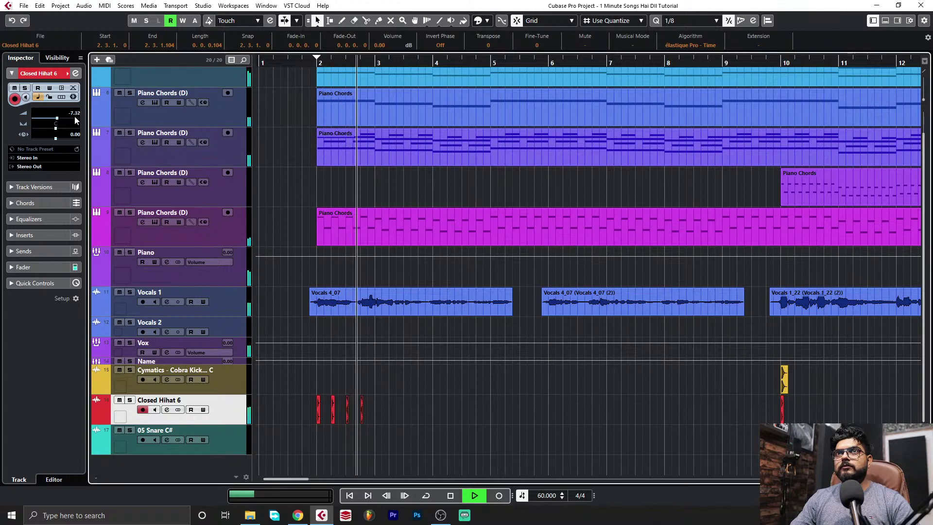
pyautogui.scroll(-3, 74, 116)
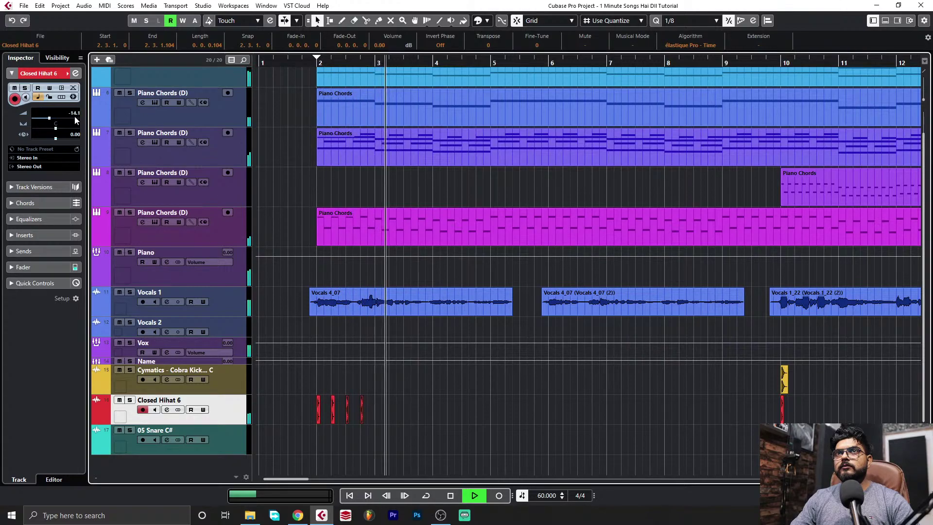
pyautogui.press('space')
# Copy the four hihat hits of bar 2 into bar 3 and glue all eight hits into one part
pyautogui.click(422, 431)
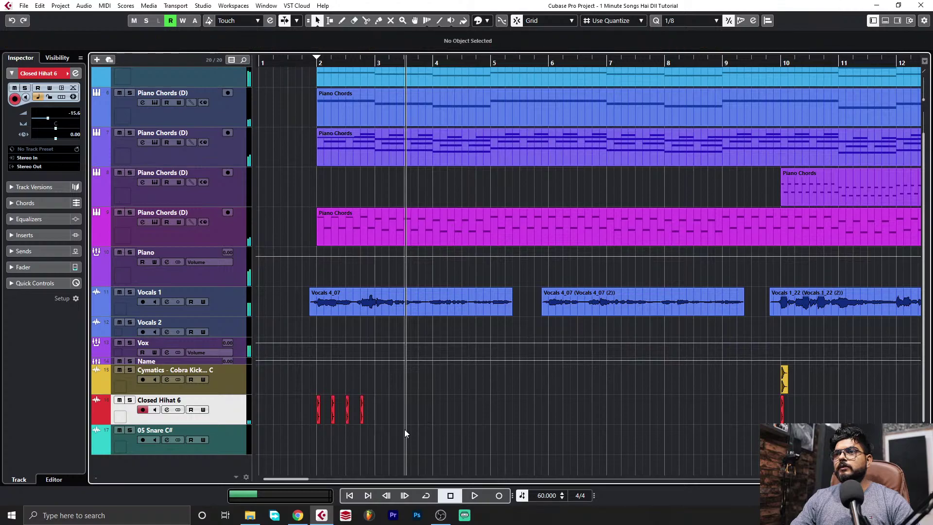
pyautogui.moveTo(349, 413); pyautogui.dragTo(374, 416)
pyautogui.rightClick(375, 418)
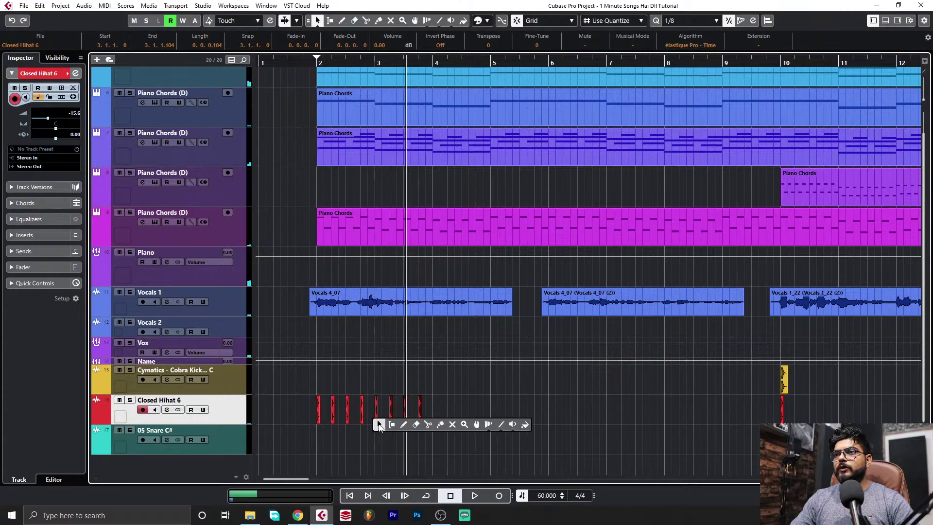
pyautogui.click(439, 426)
pyautogui.moveTo(439, 408); pyautogui.dragTo(292, 408)
pyautogui.click(319, 401)
pyautogui.rightClick(336, 428)
pyautogui.click(341, 433)
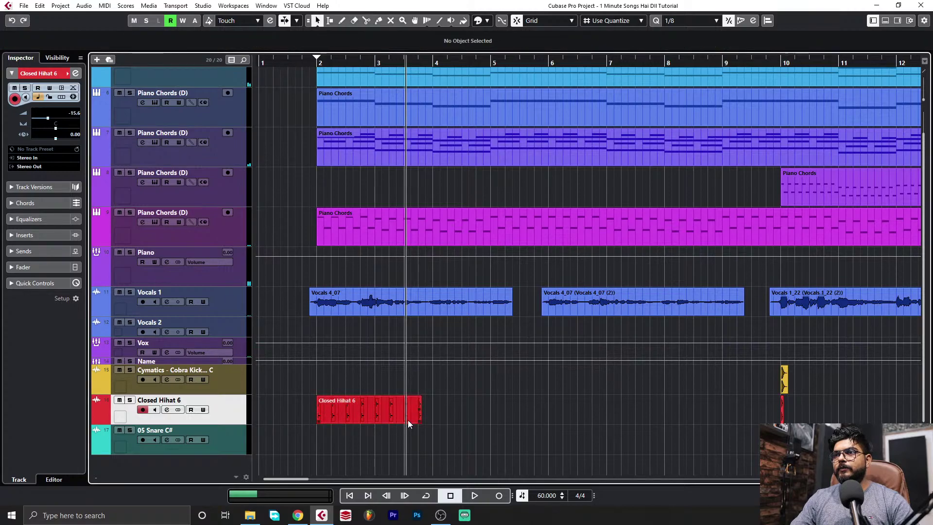
# Extend the glued hihat part to the start of bar 4 and duplicate it four times, up to bar 12
pyautogui.moveTo(419, 421); pyautogui.dragTo(432, 428)
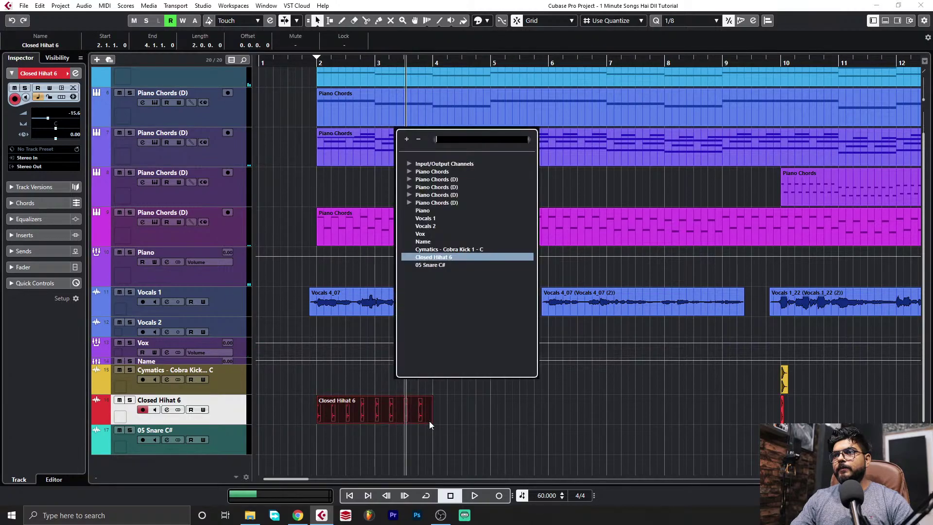
pyautogui.hotkey('ctrl', 'd')
pyautogui.hotkey('ctrl', 'd')
pyautogui.hotkey('ctrl', 'd')
pyautogui.hotkey('ctrl', 'd')
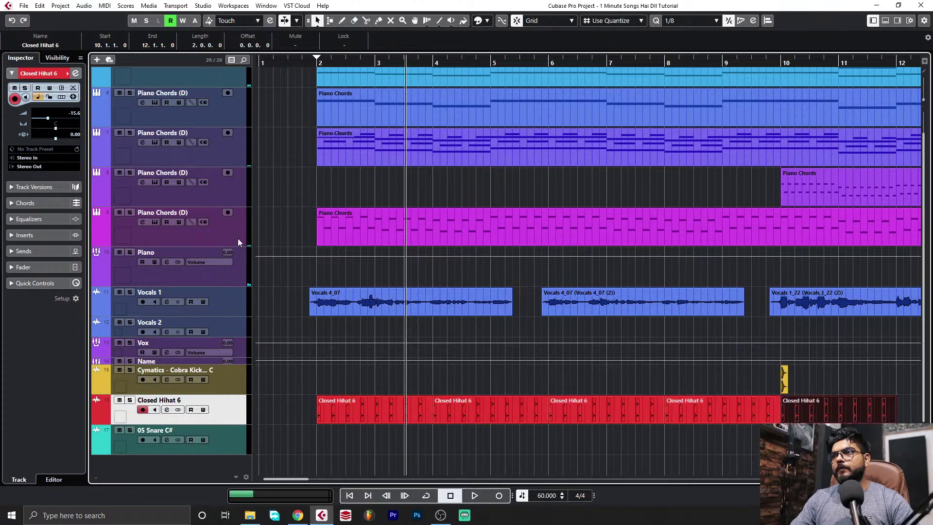
# Play back from bar 2 and reduce the Closed Hihat 6 track's volume to -24 dB
pyautogui.click(309, 64)
pyautogui.press('space')
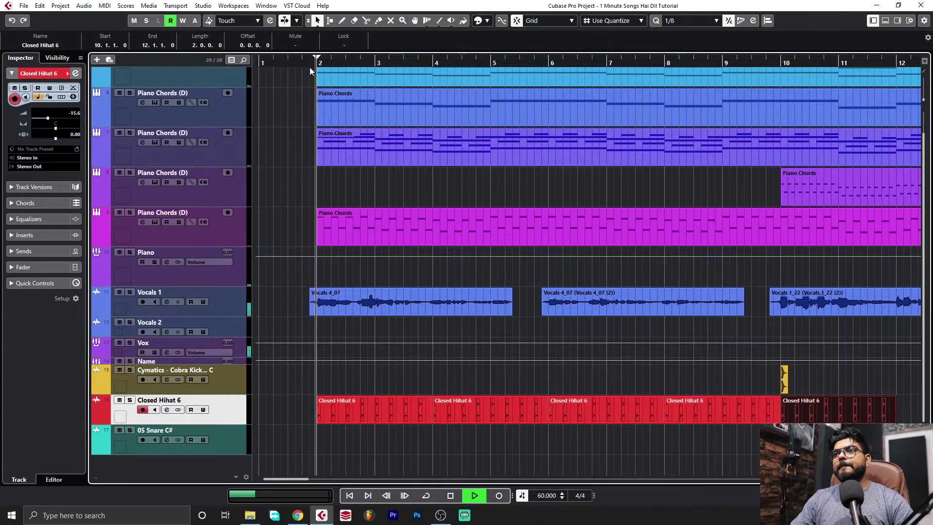
pyautogui.scroll(-4, 74, 115)
pyautogui.click(76, 114)
pyautogui.write('-20')
pyautogui.press('Return')
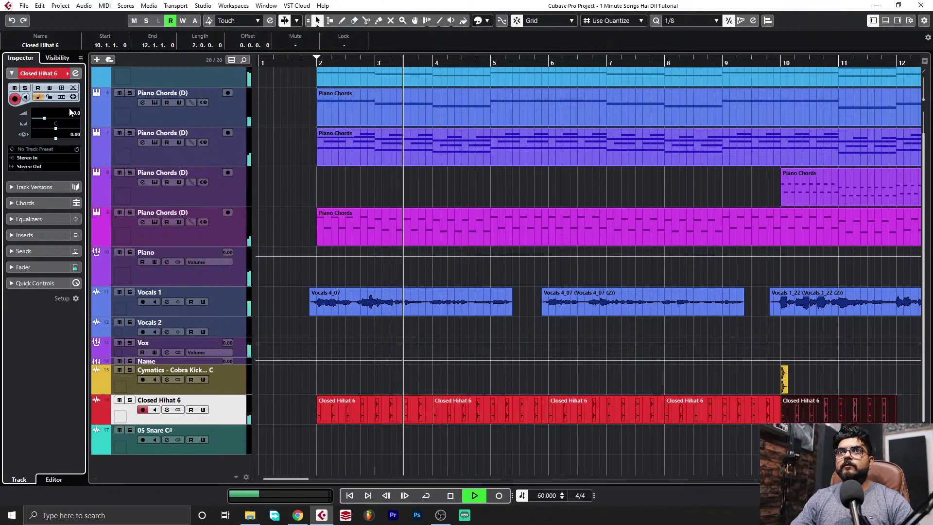
pyautogui.scroll(-2, 74, 114)
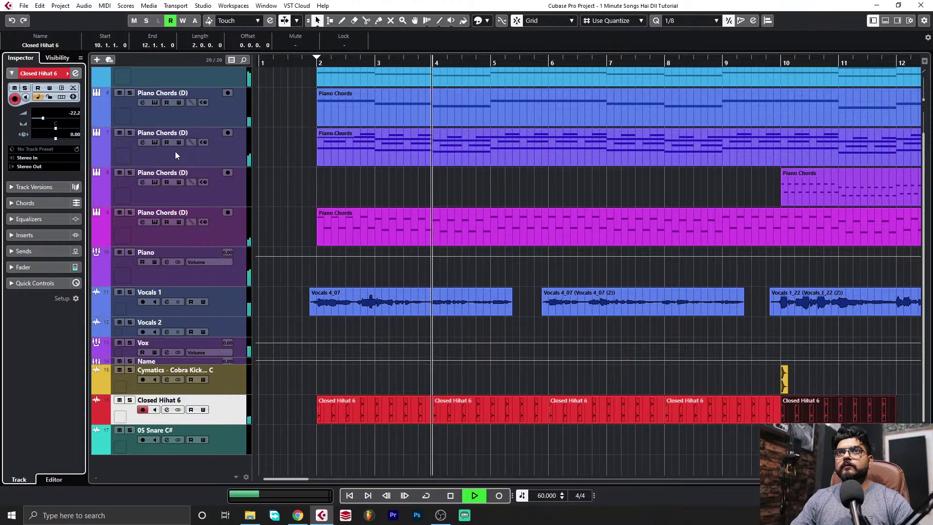
pyautogui.scroll(-3, 75, 114)
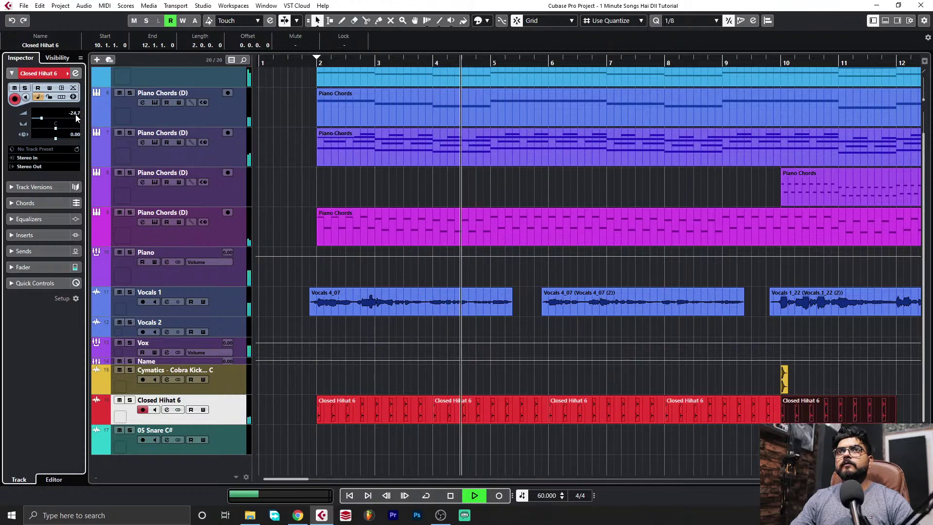
pyautogui.scroll(1, 75, 117)
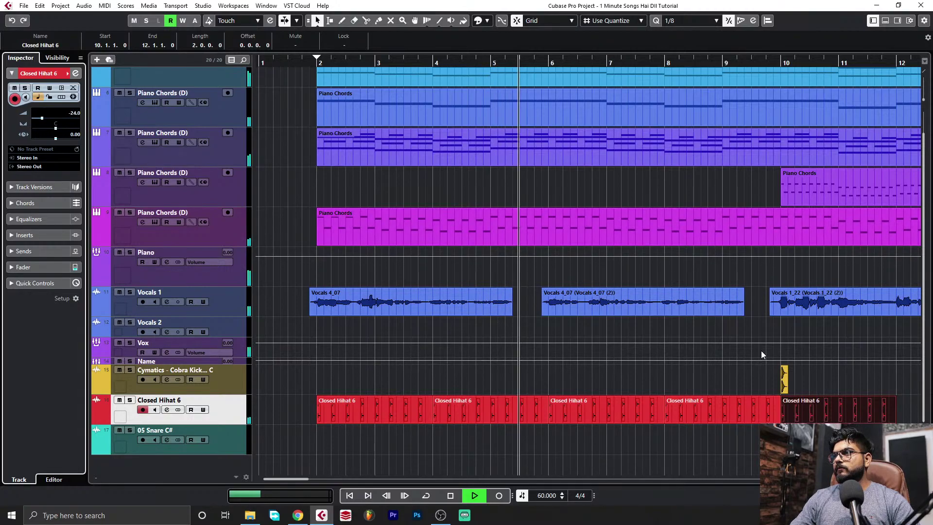
# Set the 05 Snare C# track's volume to -10 dB
pyautogui.click(523, 378)
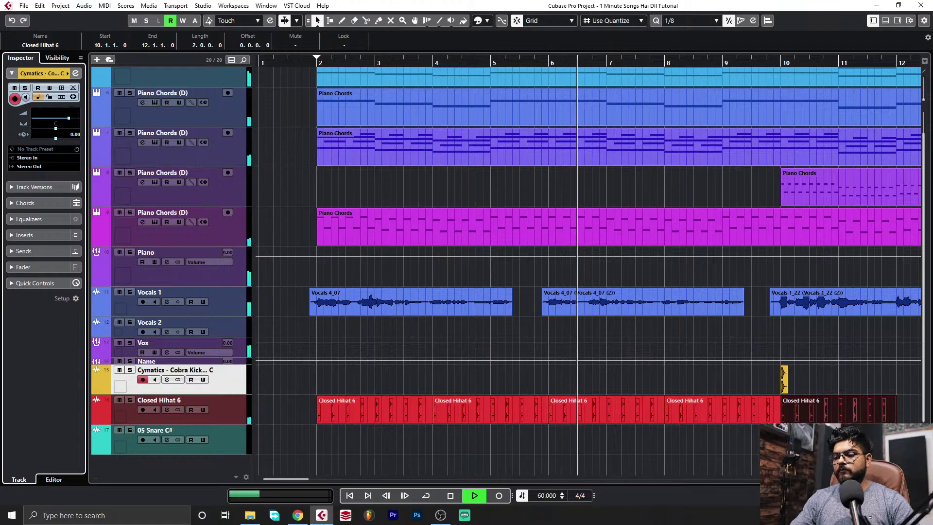
pyautogui.click(233, 444)
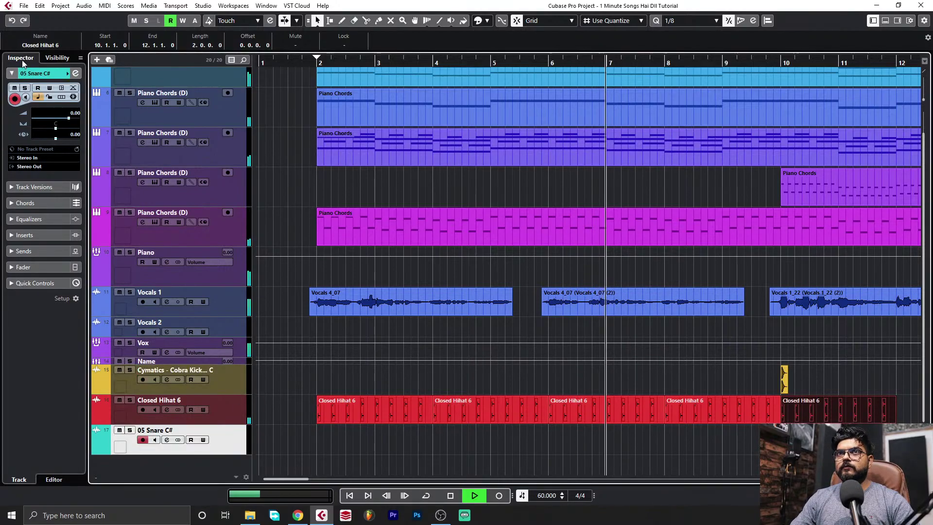
pyautogui.write('-10')
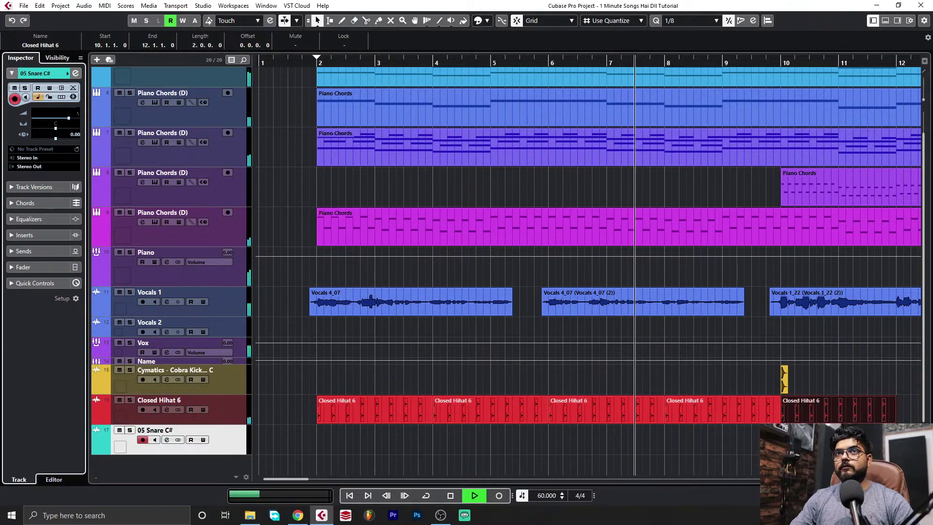
pyautogui.press('Return')
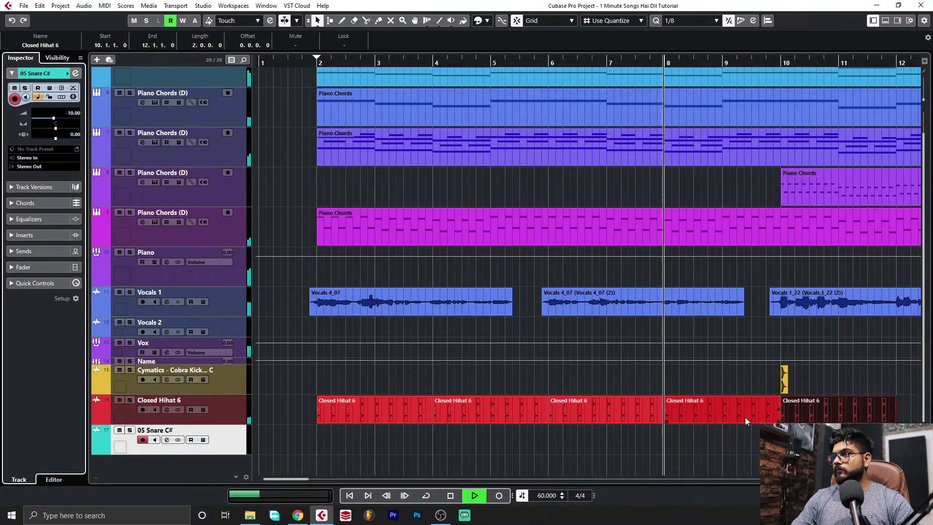
# Move the snare sample from the start of bar 10 to beat 3 of that bar and stop playback
pyautogui.click(421, 262)
pyautogui.moveTo(784, 442); pyautogui.dragTo(812, 442)
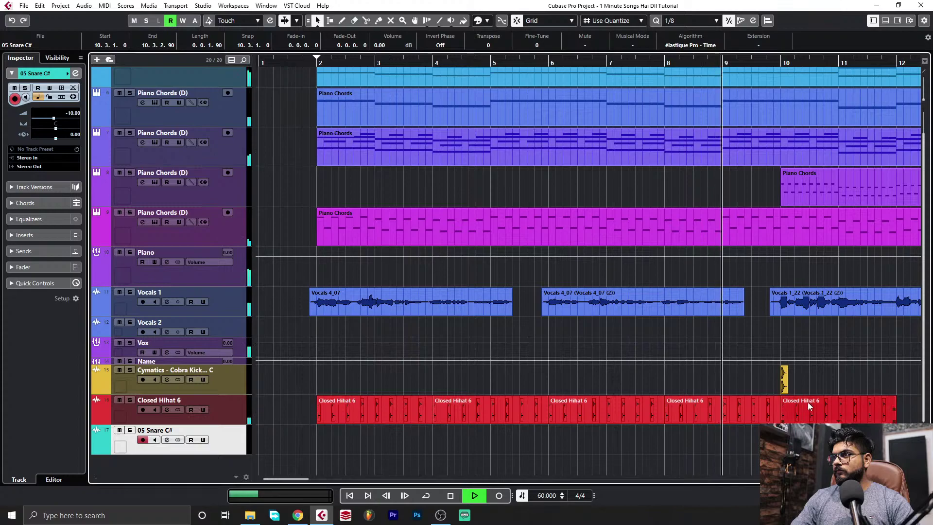
pyautogui.press('h')
pyautogui.press('h')
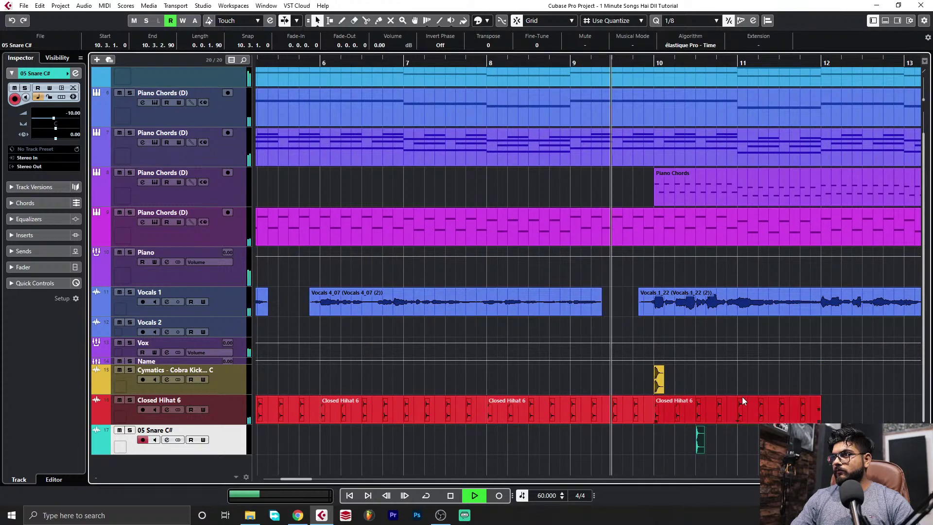
pyautogui.press('space')
# Duplicate the Closed Hihat 6 track and shift all parts on the copy an eighth note later, starting at 2.1.3
pyautogui.rightClick(219, 422)
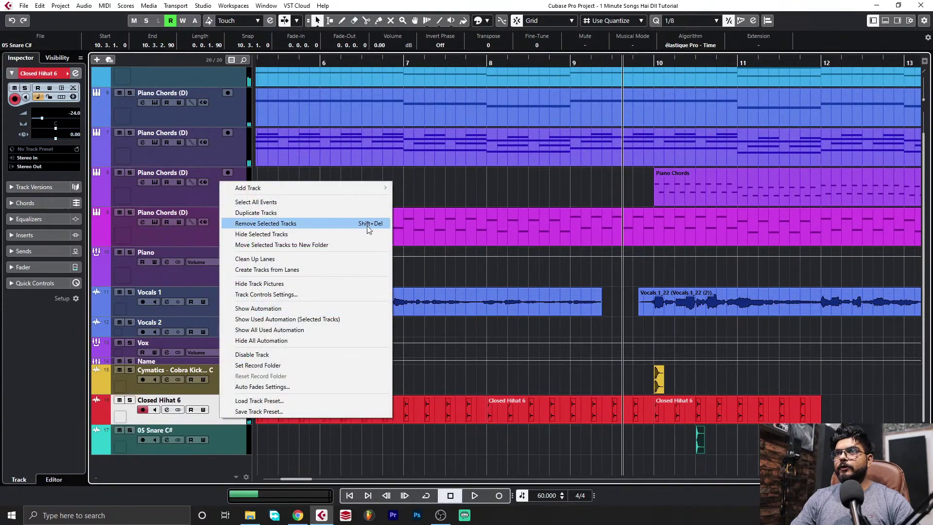
pyautogui.click(365, 213)
pyautogui.press('g')
pyautogui.press('g')
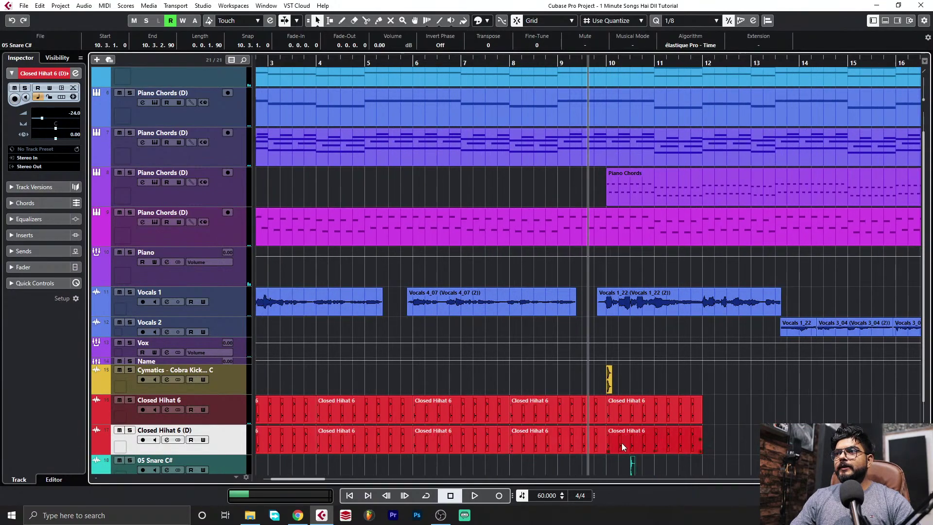
pyautogui.moveTo(672, 439); pyautogui.dragTo(299, 445)
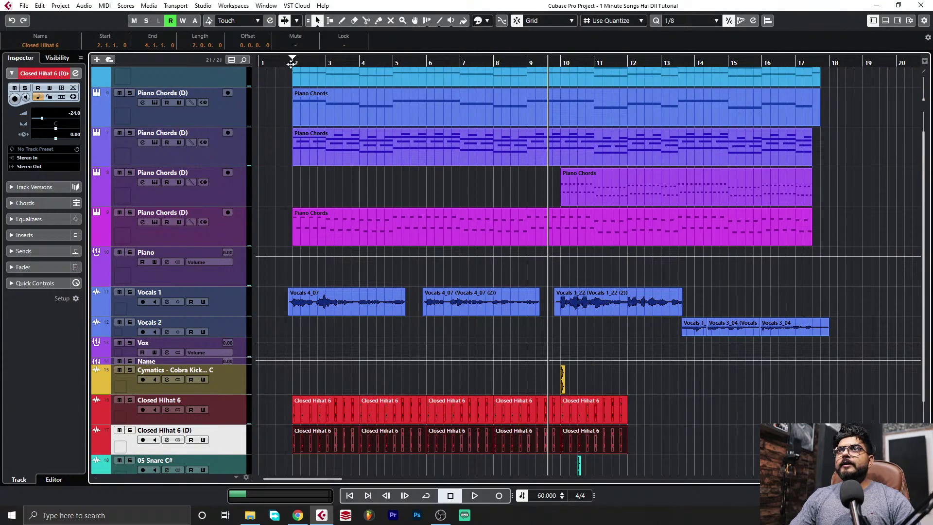
pyautogui.moveTo(292, 63); pyautogui.dragTo(293, 76)
pyautogui.moveTo(320, 443); pyautogui.dragTo(335, 440)
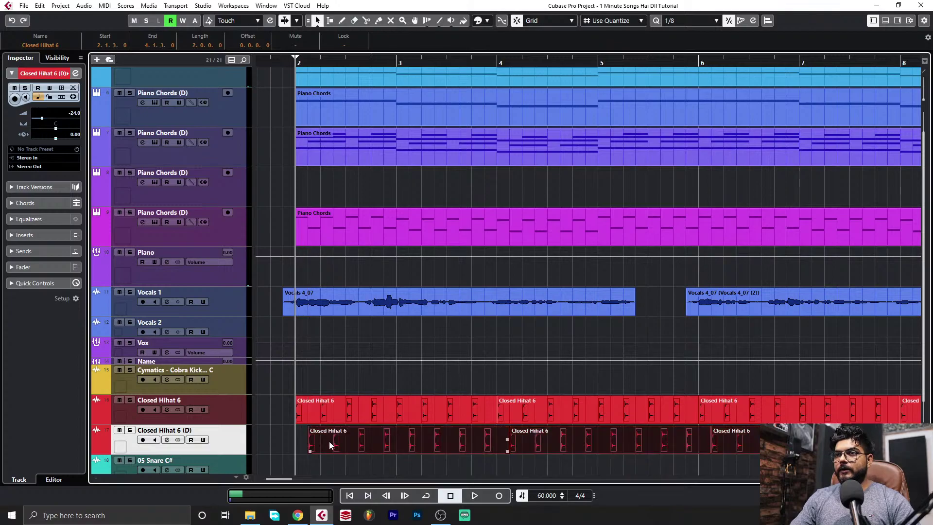
# Repeat the parts on both hihat tracks up to about bar 18 and delete the surplus beyond it
pyautogui.press('g')
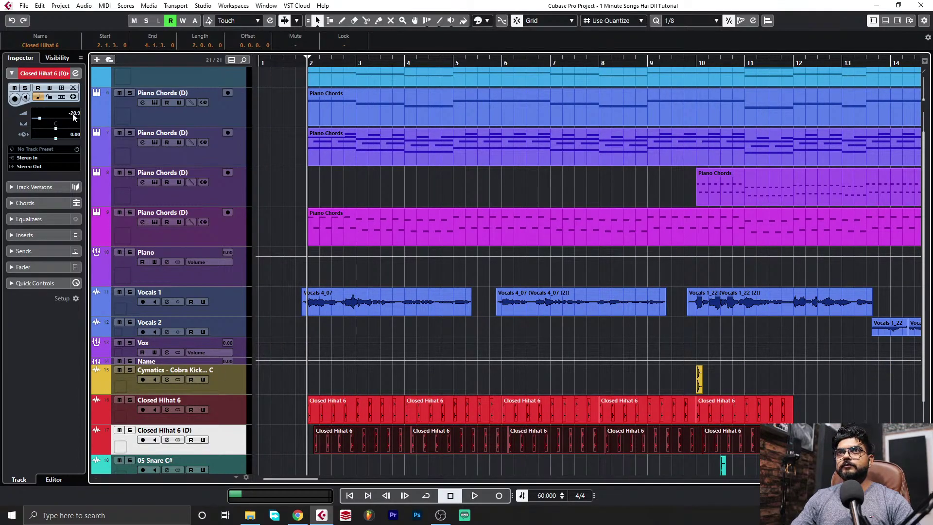
pyautogui.moveTo(849, 408); pyautogui.dragTo(824, 409)
pyautogui.click(814, 377)
pyautogui.press('g')
pyautogui.press('g')
pyautogui.press('g')
pyautogui.moveTo(868, 387); pyautogui.dragTo(753, 459)
pyautogui.press('Delete')
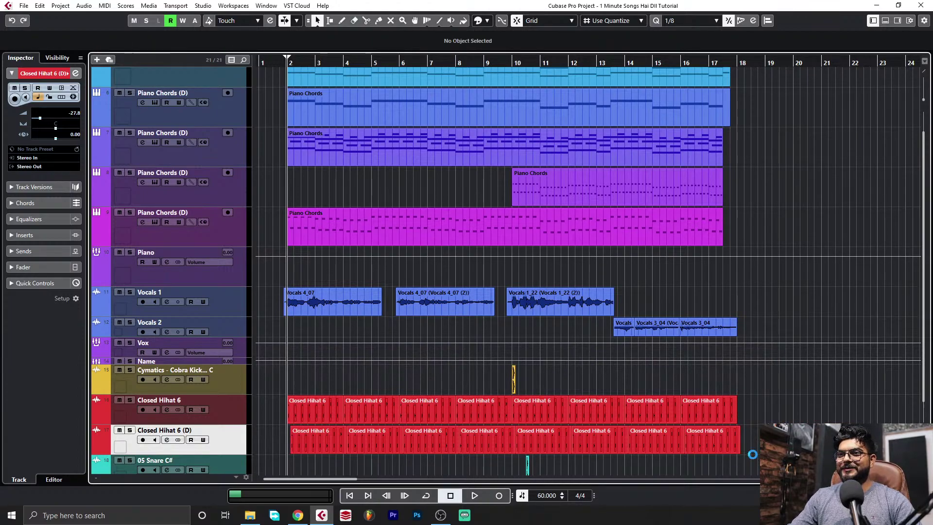
# Play the song from shortly before bar 6 and lower the duplicated hihat track's volume to about -30.1 dB
pyautogui.click(392, 61)
pyautogui.press('space')
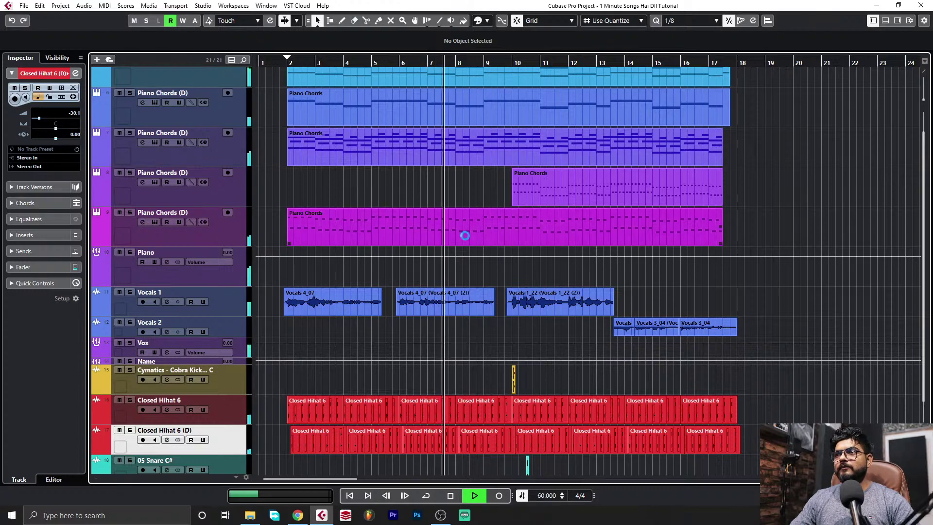
pyautogui.scroll(-1, 590, 411)
# Copy the kick to the start of bar 11 and the snare to beat 3 of bar 11, and stop playback
pyautogui.press('h')
pyautogui.press('h')
pyautogui.press('h')
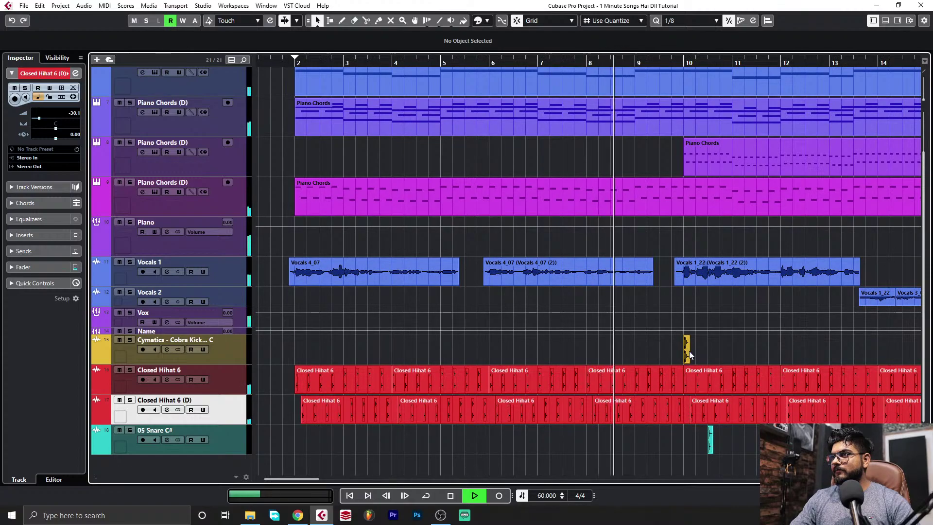
pyautogui.moveTo(688, 351); pyautogui.dragTo(739, 362)
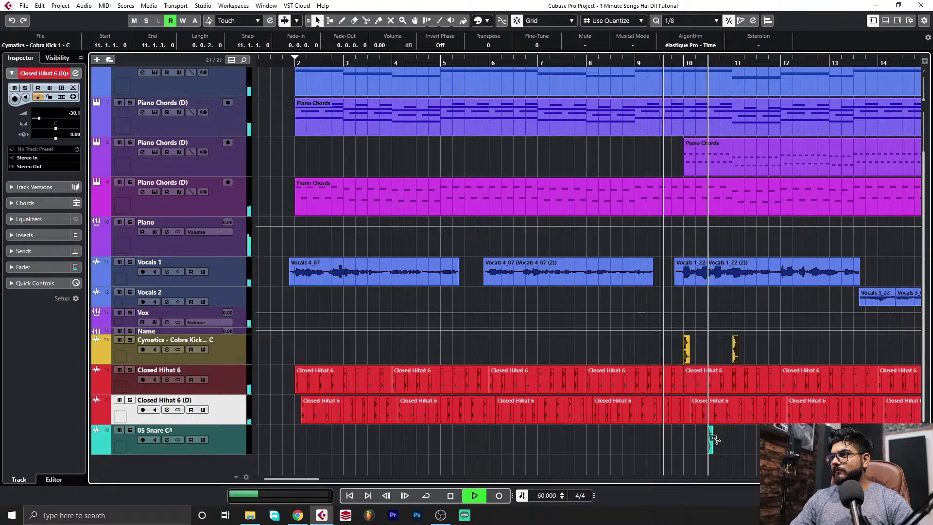
pyautogui.keyDown('alt'); pyautogui.moveTo(712, 440); pyautogui.dragTo(759, 440); pyautogui.keyUp('alt')
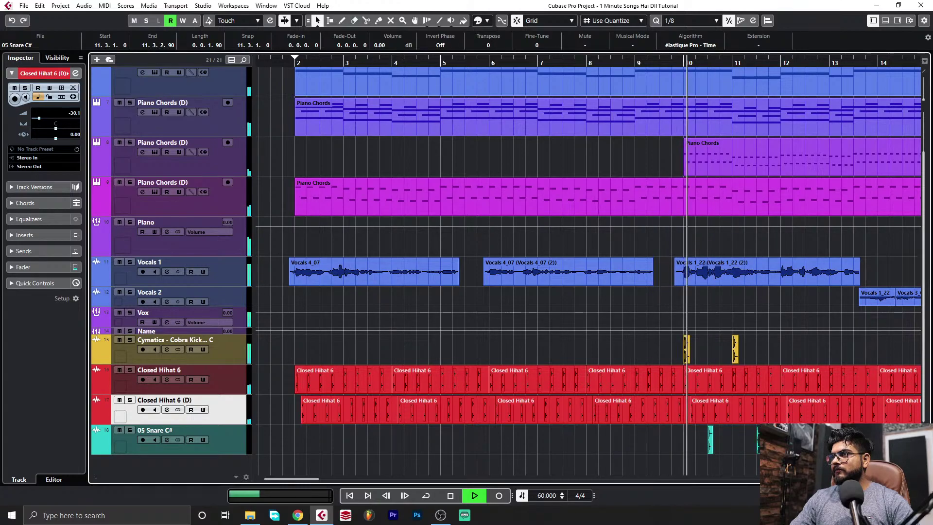
pyautogui.press('space')
# Place bar 10's snares on beats 2 and 4, and its extra kicks at 10.2.3 and 10.3.1
pyautogui.press('h')
pyautogui.press('h')
pyautogui.press('h')
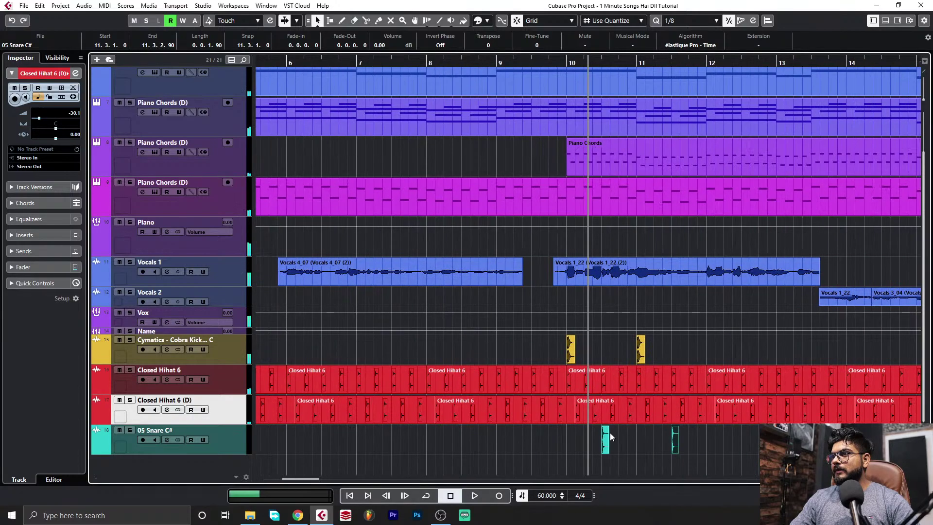
pyautogui.moveTo(589, 440); pyautogui.dragTo(588, 440)
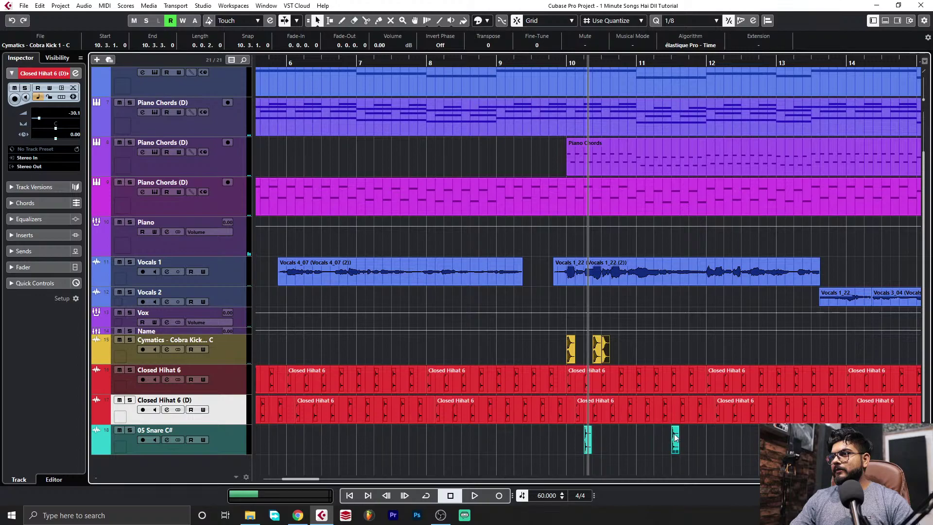
pyautogui.moveTo(675, 433); pyautogui.dragTo(630, 432)
# Repeat bar 10's three-hit kick pattern across the following bars
pyautogui.moveTo(625, 339); pyautogui.dragTo(642, 360)
pyautogui.hotkey('ctrl', 'z')
pyautogui.click(572, 353)
pyautogui.moveTo(721, 339); pyautogui.dragTo(565, 345)
pyautogui.moveTo(570, 349); pyautogui.dragTo(854, 346)
pyautogui.click(833, 344)
pyautogui.click(711, 346)
# Copy bar 10's two snares to beats 2 and 4 of bar 11 and play back from bar 10
pyautogui.moveTo(691, 443); pyautogui.dragTo(650, 447)
pyautogui.moveTo(586, 432); pyautogui.dragTo(657, 446)
pyautogui.click(560, 63)
pyautogui.press('space')
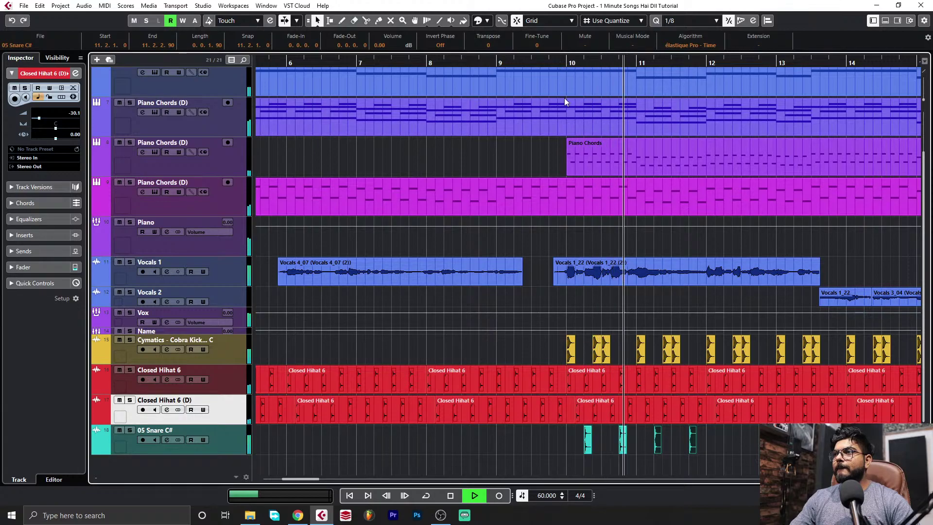
# Move bar 10's second kick from 10.2.3 to beat 3, at 10.3.1
pyautogui.press('h')
pyautogui.press('h')
pyautogui.moveTo(537, 352); pyautogui.dragTo(547, 348)
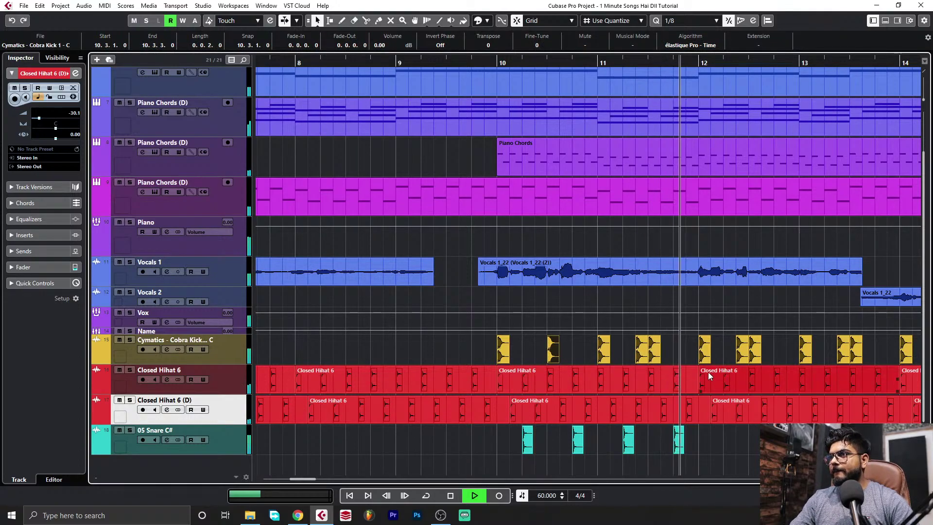
pyautogui.press('h')
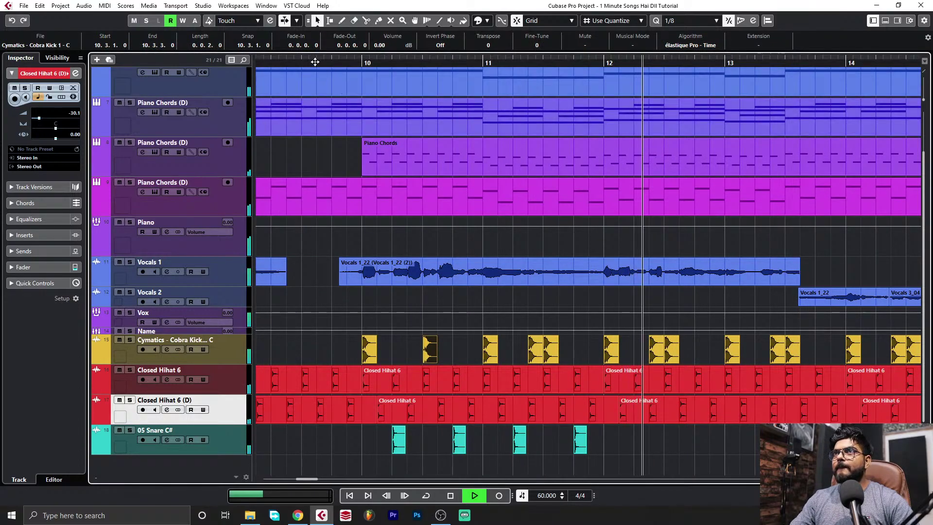
# Delete all kick hits from bar 12 onward, keeping only those in bars 10 and 11
pyautogui.moveTo(314, 64); pyautogui.dragTo(314, 61)
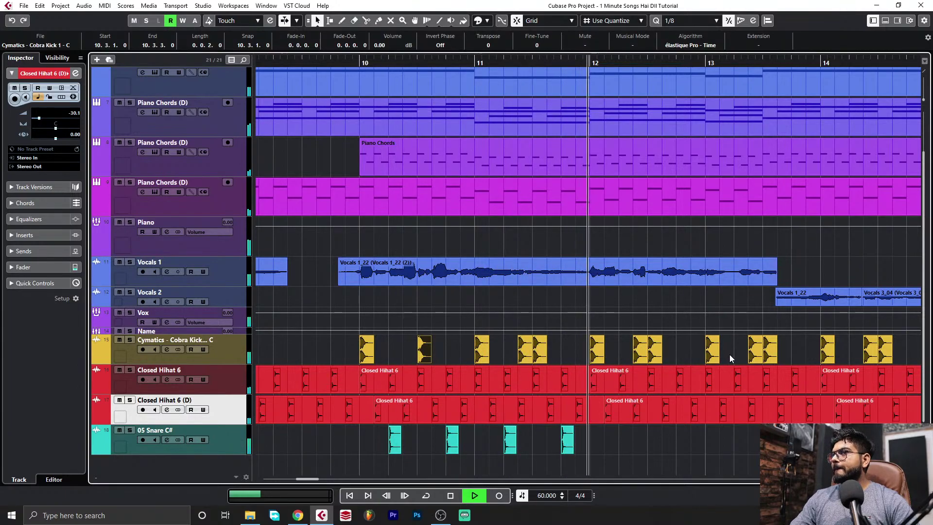
pyautogui.press('space')
pyautogui.press('g')
pyautogui.press('g')
pyautogui.moveTo(842, 348); pyautogui.dragTo(576, 339)
pyautogui.press('Delete')
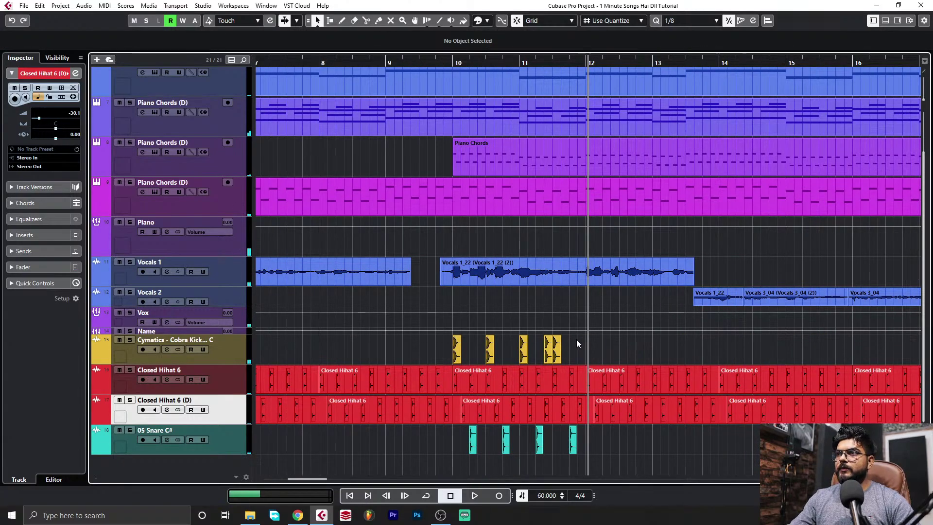
# Glue the separate kick hits in bars 10 and 11 into a single event
pyautogui.rightClick(577, 343)
pyautogui.click(661, 339)
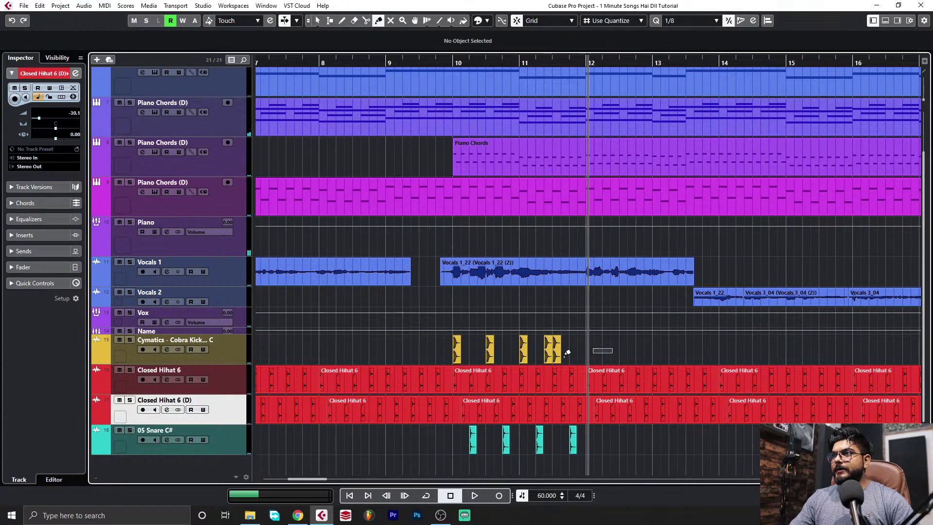
pyautogui.keyDown('alt'); pyautogui.click(460, 341); pyautogui.keyUp('alt')
pyautogui.moveTo(561, 365); pyautogui.dragTo(571, 363)
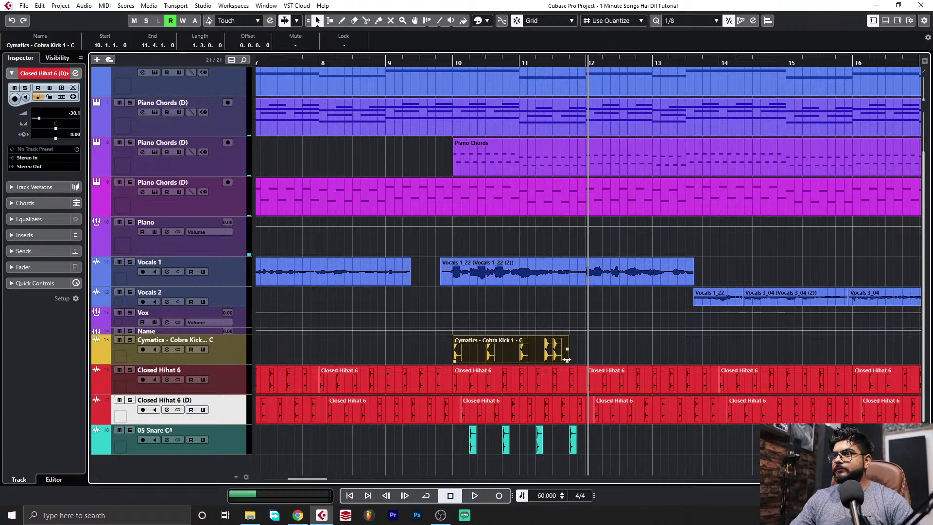
# Return the project cursor to bar 10 and extend the glued kick event to 12.1.1, making it two bars long
pyautogui.press('h')
pyautogui.press('h')
pyautogui.click(649, 465)
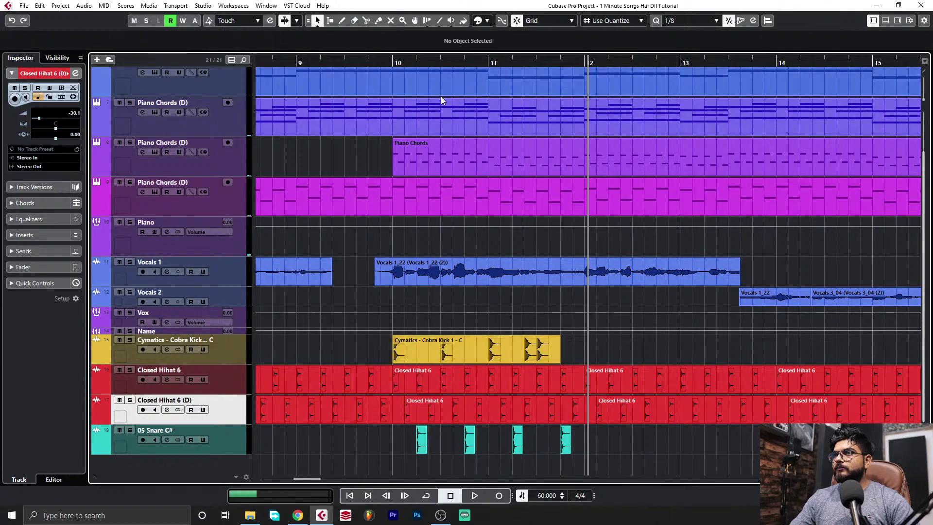
pyautogui.click(383, 68)
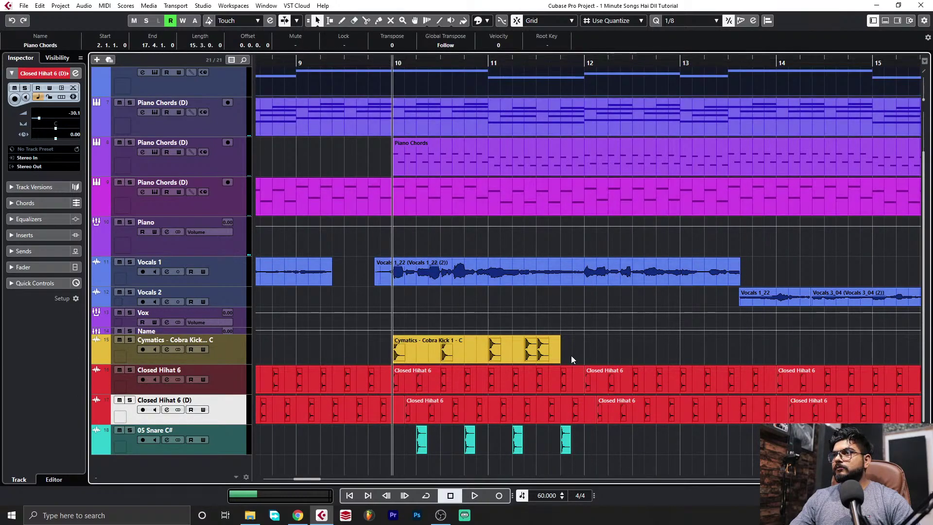
pyautogui.moveTo(557, 359); pyautogui.dragTo(580, 365)
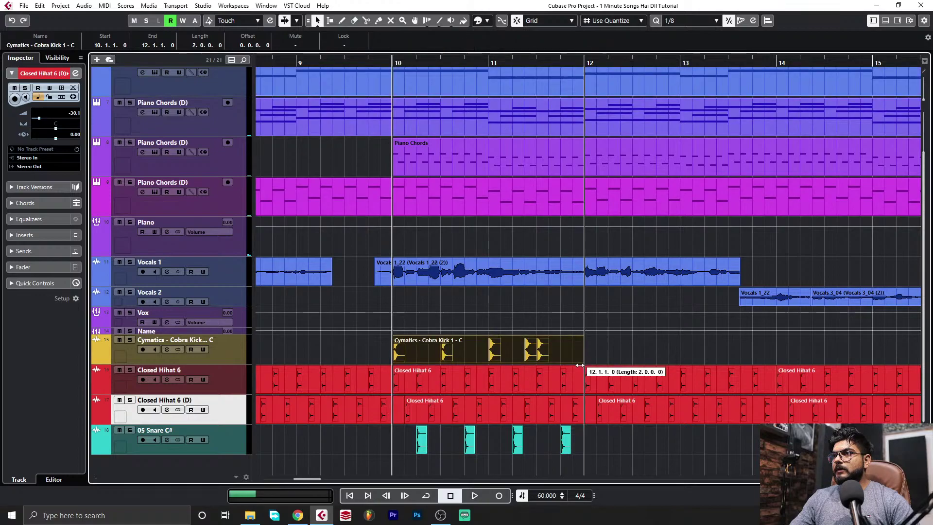
# Glue the four snares in bars 10 and 11 together and extend the event to start at 10.1.1 and last two bars
pyautogui.rightClick(586, 485)
pyautogui.click(647, 488)
pyautogui.moveTo(623, 431); pyautogui.dragTo(392, 427)
pyautogui.click(419, 433)
pyautogui.moveTo(420, 452); pyautogui.dragTo(395, 453)
pyautogui.moveTo(569, 451); pyautogui.dragTo(487, 435)
pyautogui.click(631, 440)
# Duplicate the two-bar kick and snare events twice each, so both patterns run from bar 10 through bar 15
pyautogui.click(529, 352)
pyautogui.hotkey('ctrl', 'd')
pyautogui.hotkey('ctrl', 'd')
pyautogui.hotkey('ctrl', 'd')
pyautogui.hotkey('ctrl', 'd')
pyautogui.press('g')
pyautogui.press('g')
pyautogui.press('g')
pyautogui.press('g')
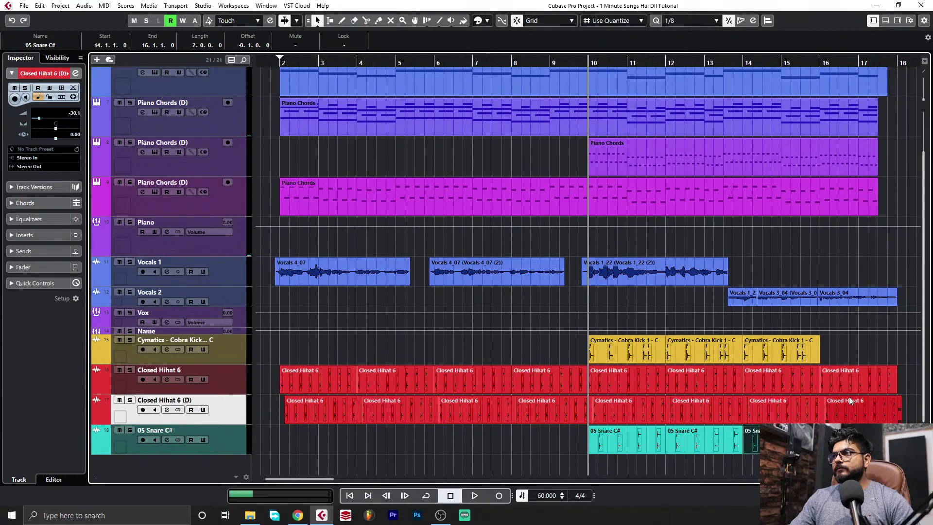
# Duplicate the kick and snare events once more to fill bars 16 and 17
pyautogui.click(785, 361)
pyautogui.click(696, 354)
pyautogui.hotkey('ctrl', 'd')
pyautogui.click(719, 442)
pyautogui.hotkey('ctrl', 'd')
# Play back the arrangement and set the locator range from bar 10 to the middle of bar 17
pyautogui.press('space')
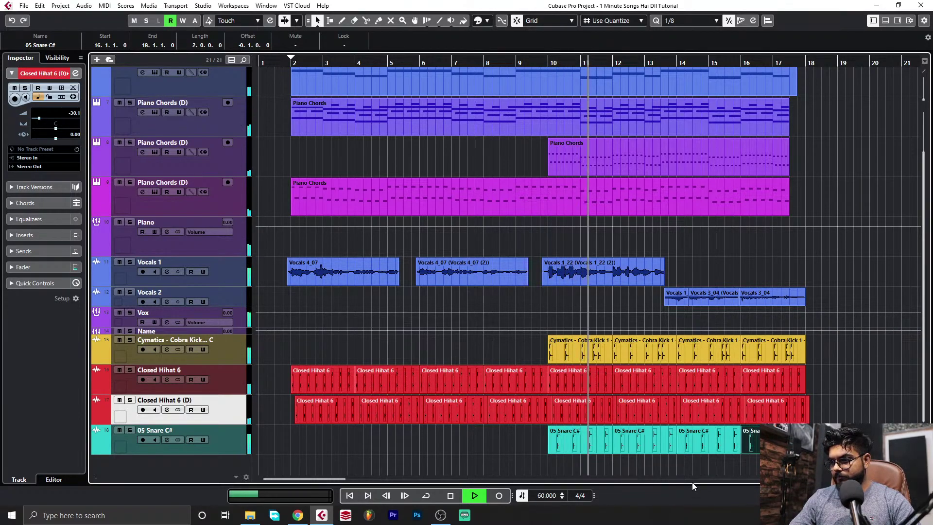
pyautogui.press('h')
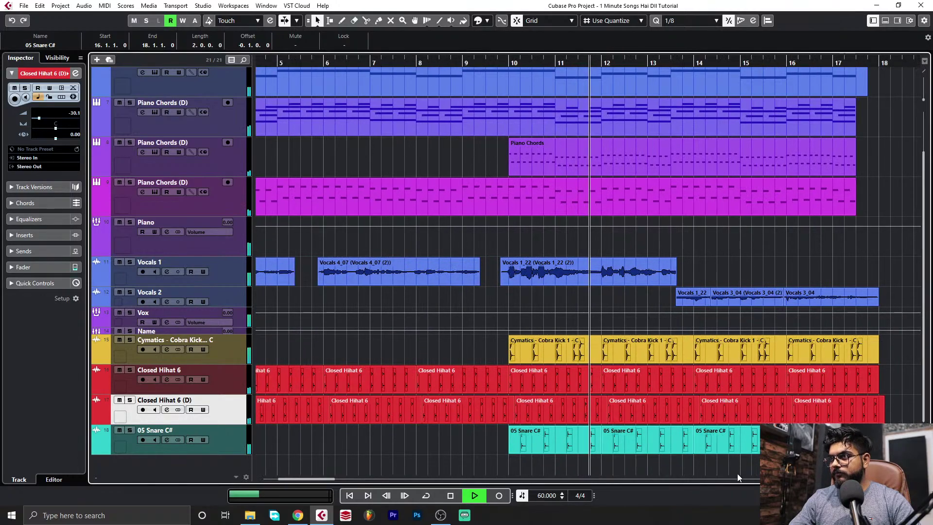
pyautogui.press('g')
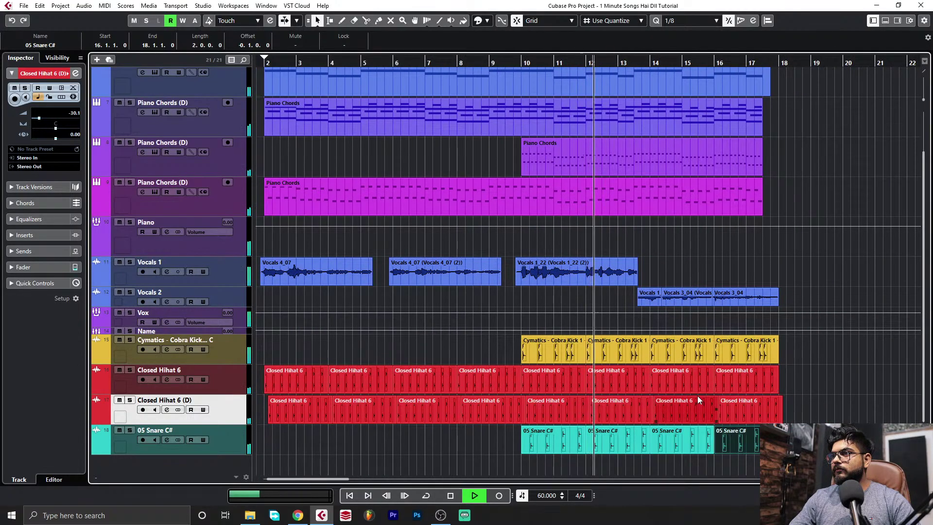
pyautogui.moveTo(529, 55)
pyautogui.mouseDown()
pyautogui.moveTo(776, 55)
pyautogui.moveTo(766, 56)
pyautogui.mouseUp()
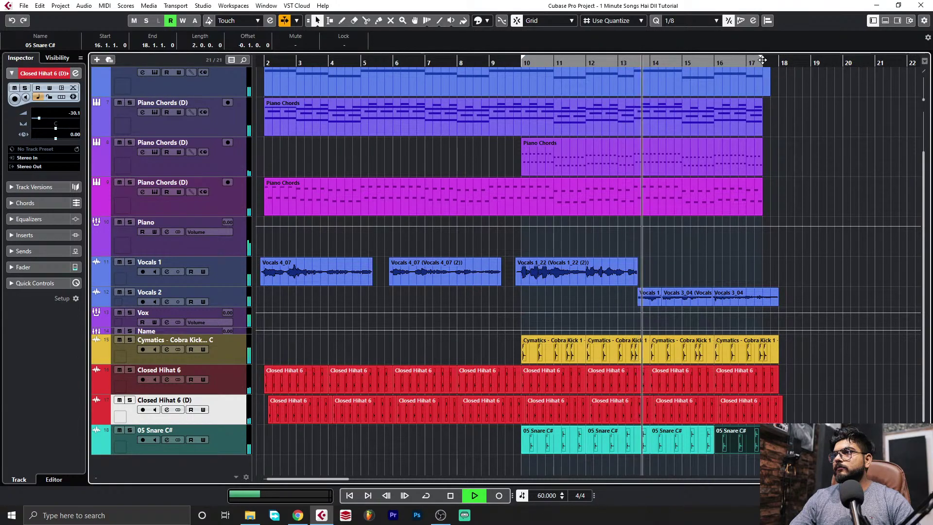
pyautogui.press('h')
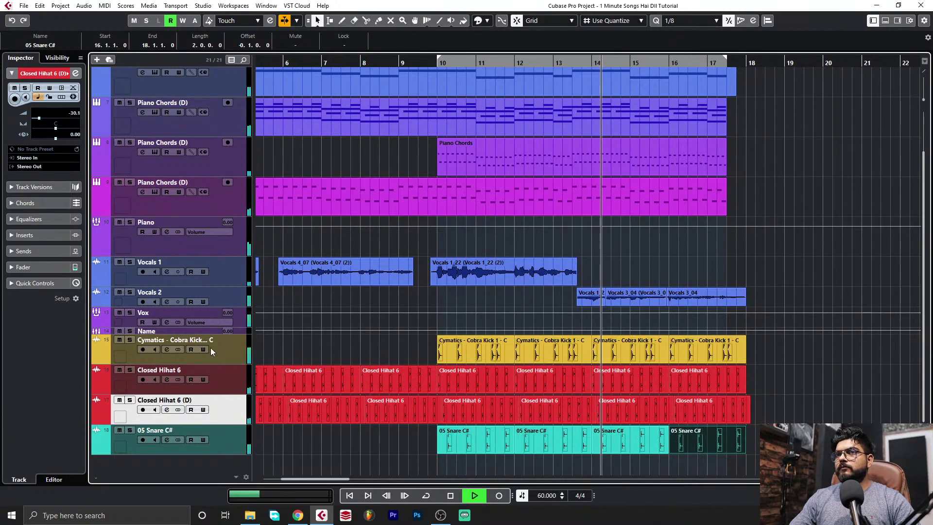
# Set the kick track's volume to -10.2 dB and the snare track's to -12.0 dB, and stop playback
pyautogui.click(231, 354)
pyautogui.scroll(-3, 75, 115)
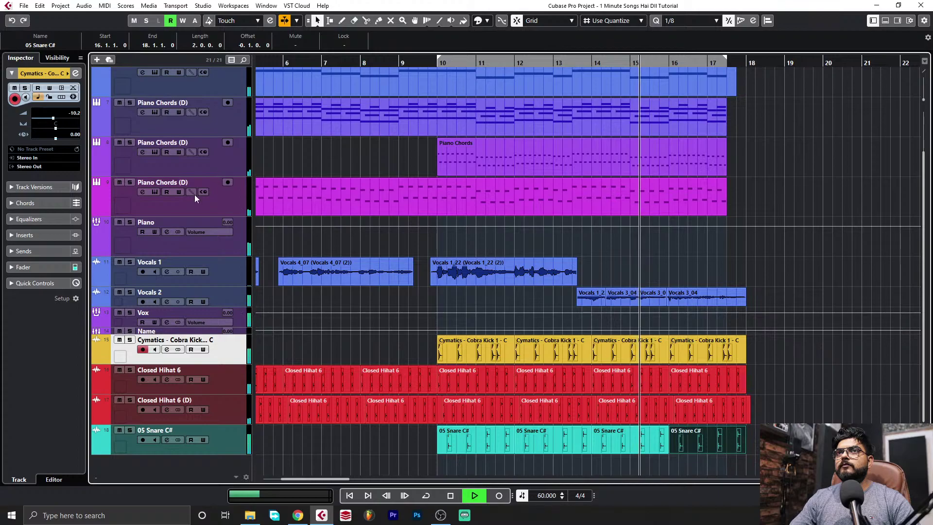
pyautogui.click(241, 442)
pyautogui.scroll(-3, 73, 116)
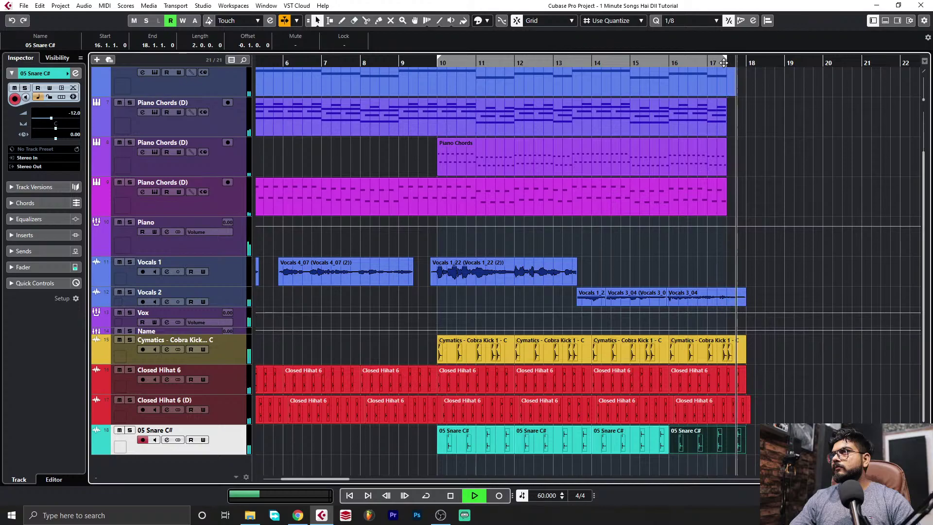
pyautogui.press('space')
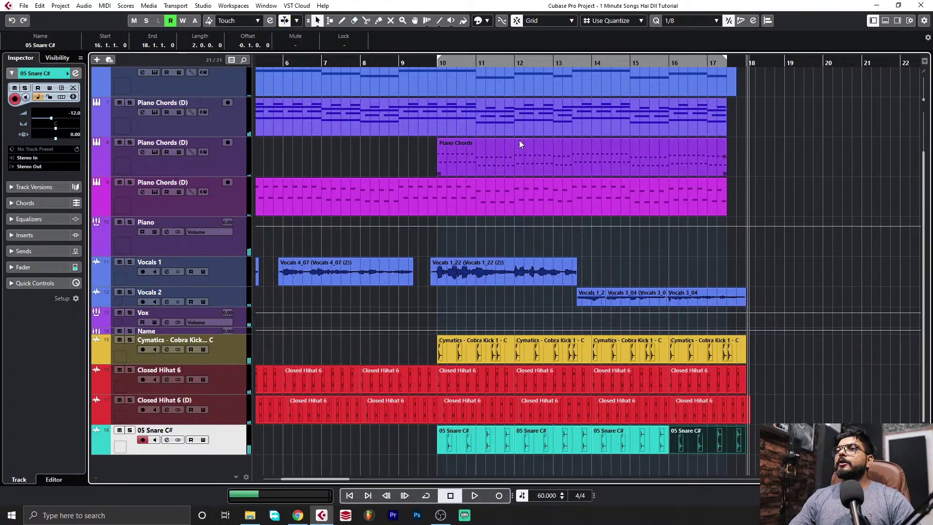
# Return the project cursor to bar 10 and select both closed hihat tracks together
pyautogui.moveTo(435, 67); pyautogui.dragTo(436, 64)
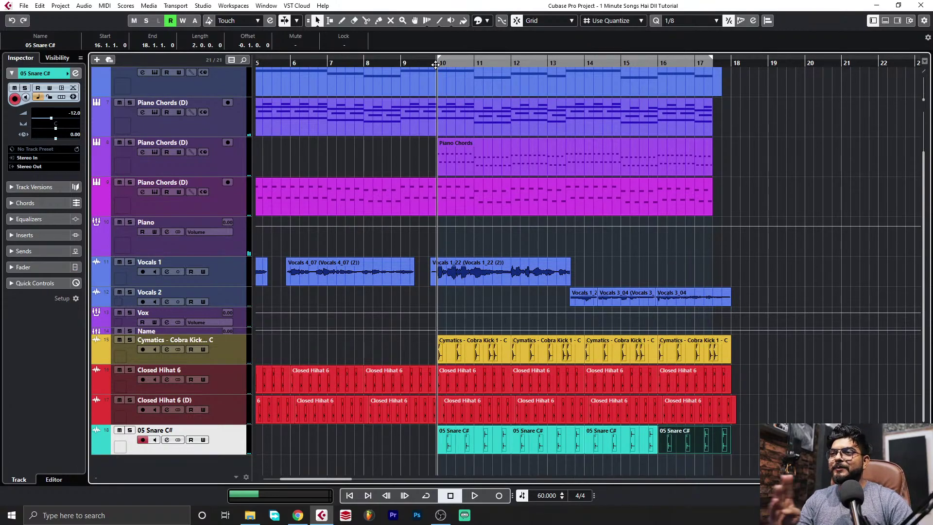
pyautogui.click(243, 358)
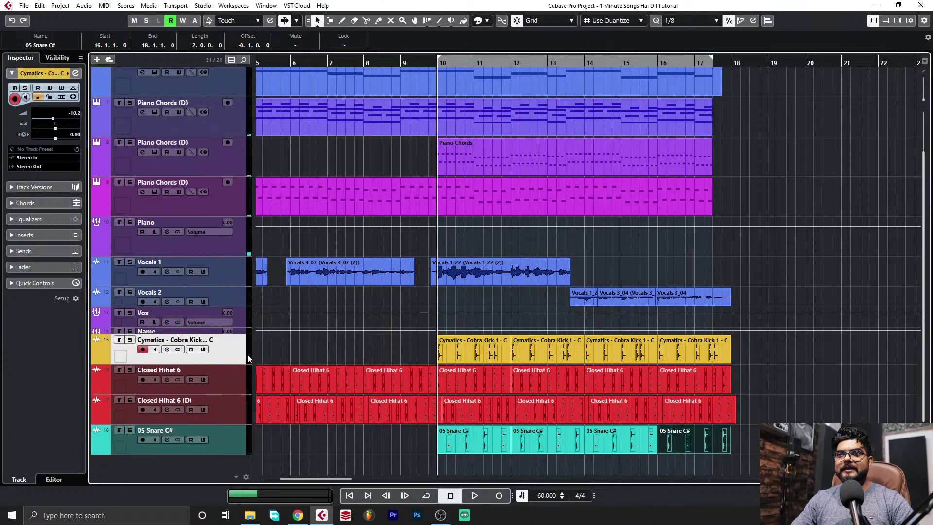
pyautogui.click(229, 377)
pyautogui.click(230, 407)
pyautogui.click(236, 380)
pyautogui.keyDown('shift'); pyautogui.click(237, 396); pyautogui.keyUp('shift')
pyautogui.rightClick(237, 395)
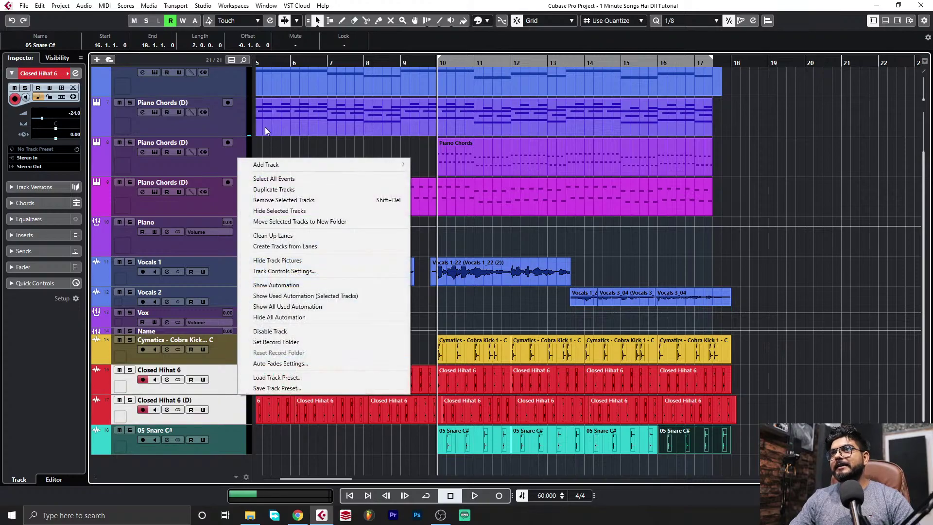
pyautogui.moveTo(281, 164)
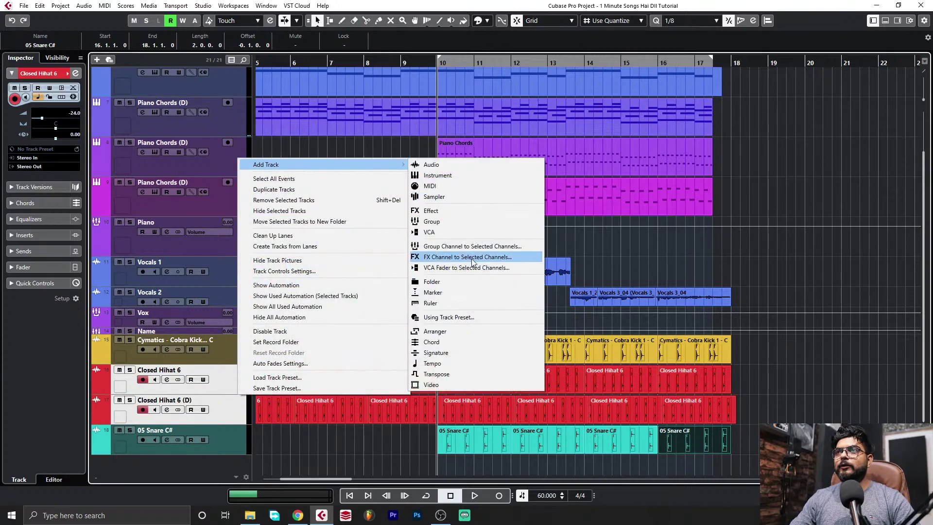
pyautogui.click(436, 248)
pyautogui.click(454, 166)
pyautogui.click(449, 189)
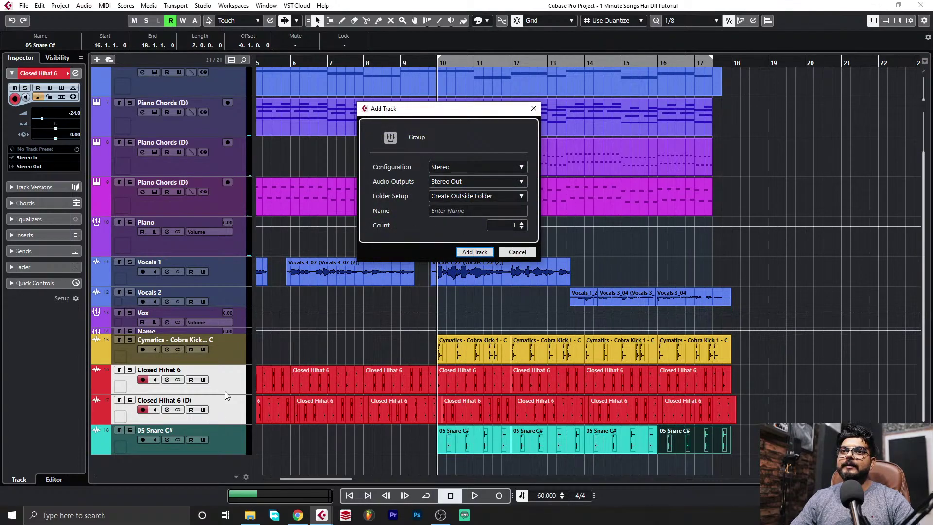
pyautogui.click(524, 253)
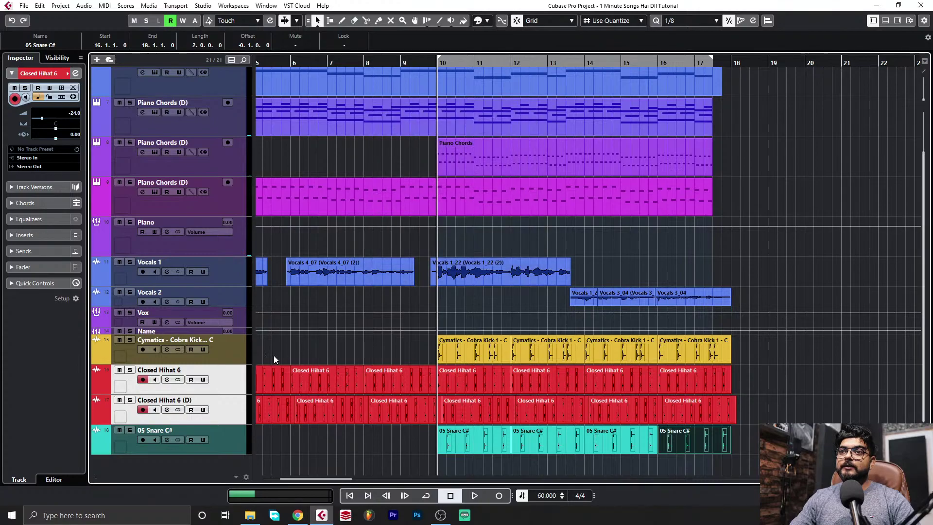
# Add a stereo group channel named Hihat for the two selected hihat tracks, created outside any folder
pyautogui.rightClick(239, 390)
pyautogui.moveTo(280, 158)
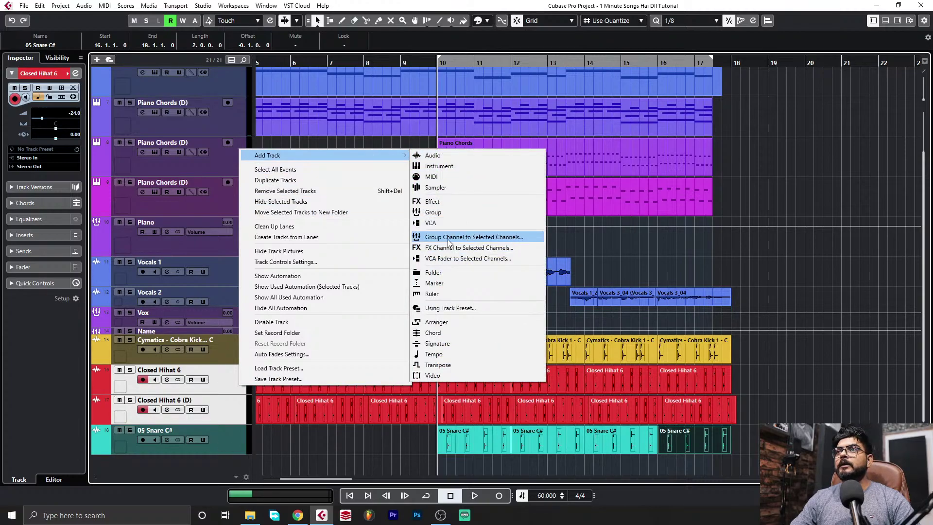
pyautogui.click(448, 238)
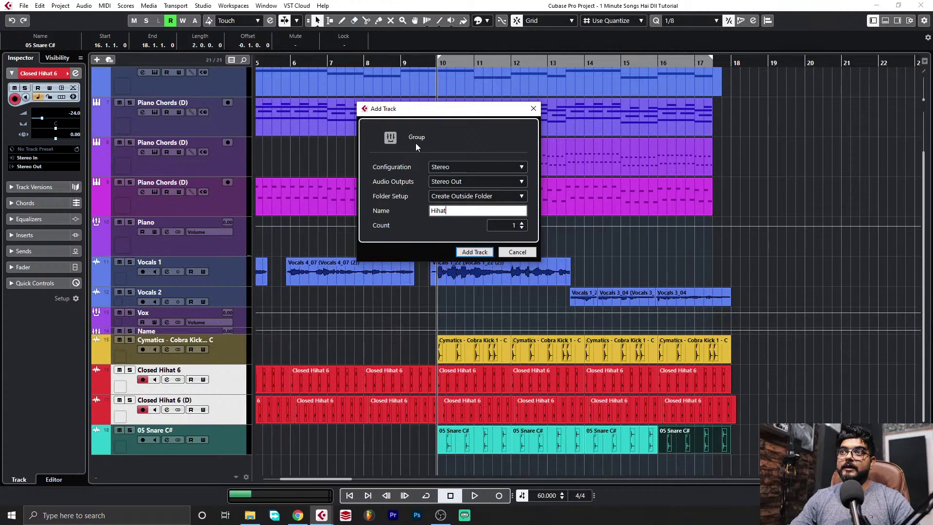
pyautogui.click(475, 251)
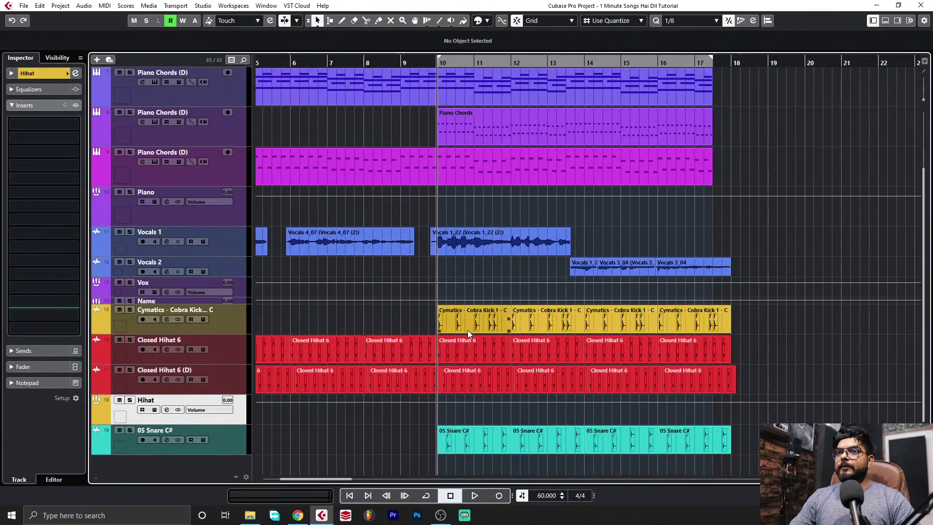
# Keep the Hihat group's volume at 0.00 and play it back in solo with its channel settings open
pyautogui.scroll(4, 228, 406)
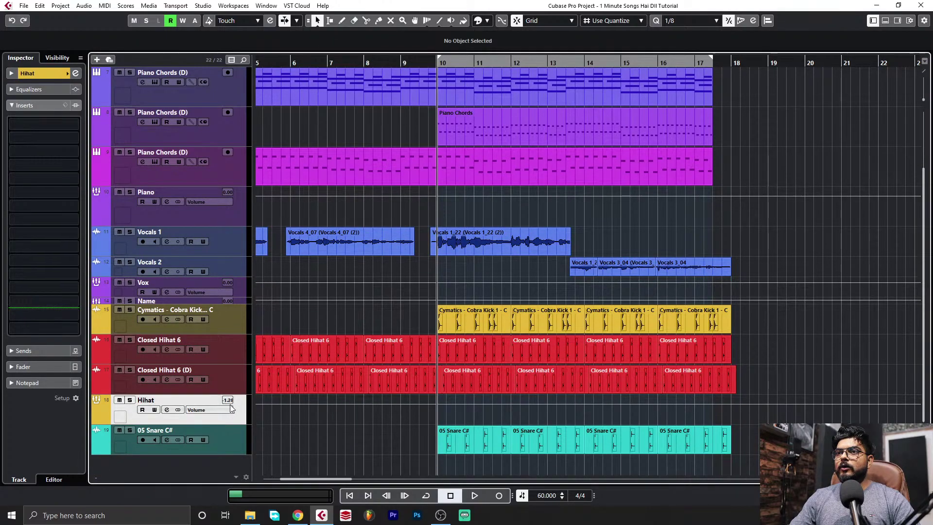
pyautogui.scroll(-2, 228, 406)
pyautogui.click(167, 411)
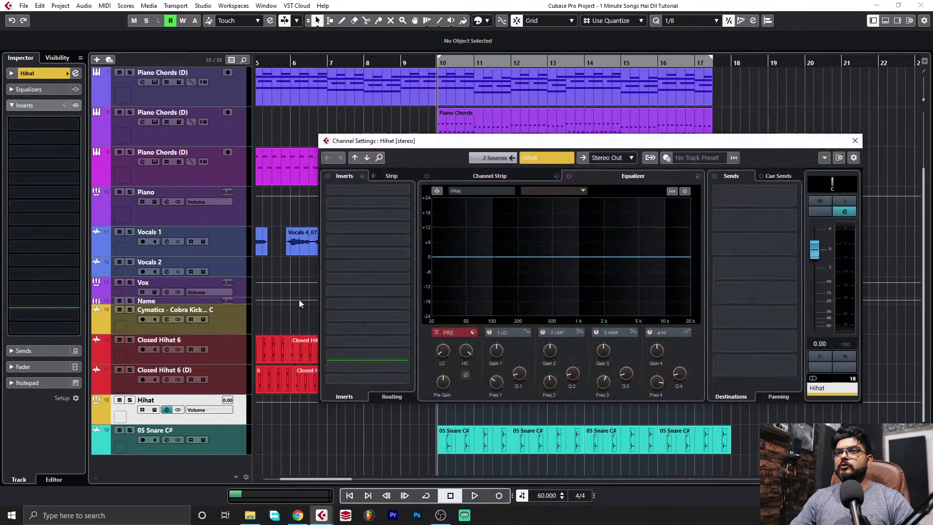
pyautogui.moveTo(508, 144); pyautogui.dragTo(323, 64)
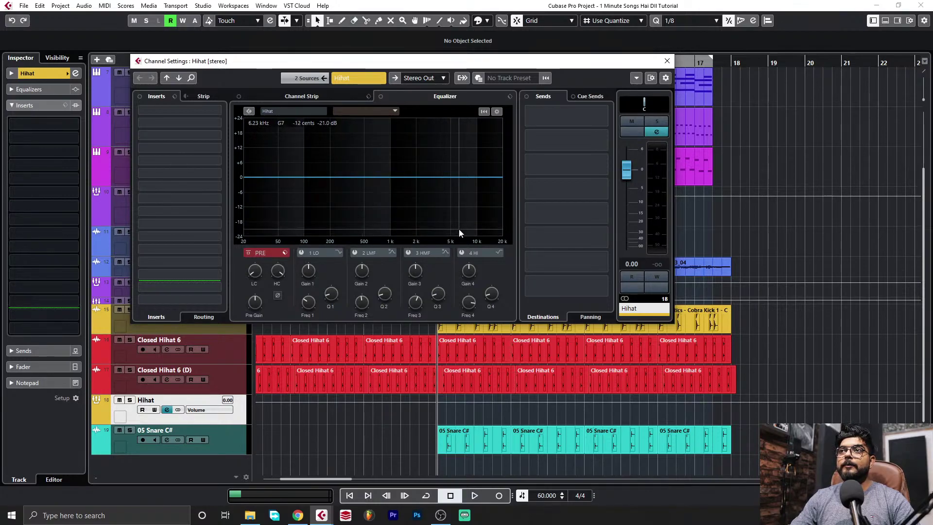
pyautogui.press('space')
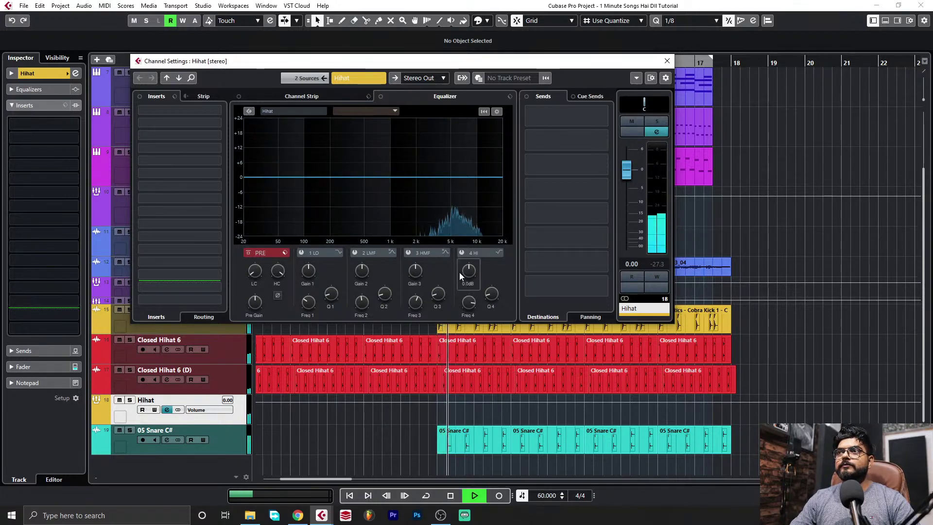
pyautogui.click(130, 400)
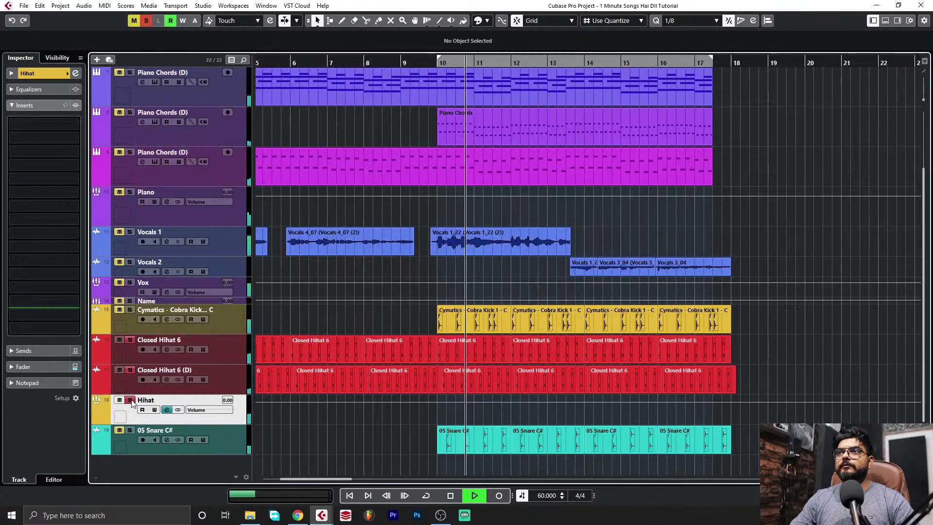
pyautogui.click(166, 409)
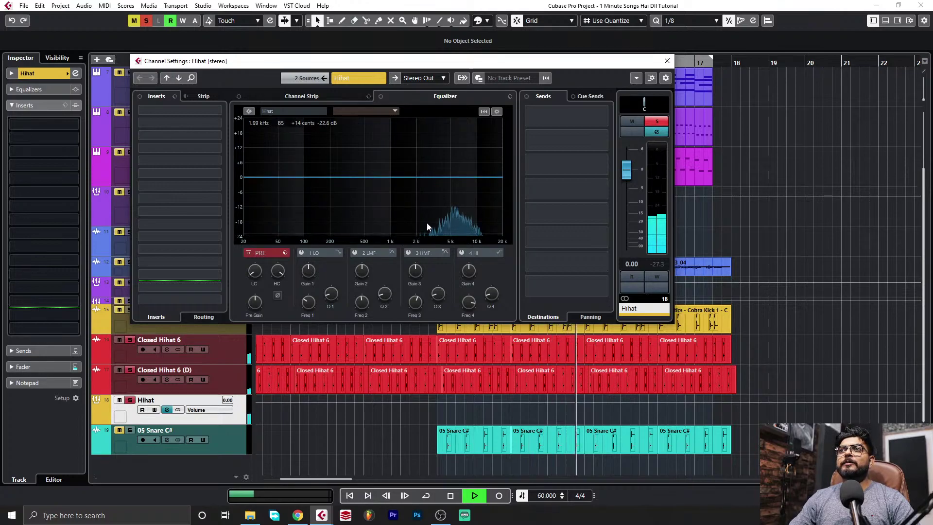
# Boost the Hihat group's high EQ band by about 7 dB near 5 kHz and apply a low cut beneath the hihat's frequencies
pyautogui.moveTo(452, 177); pyautogui.dragTo(452, 162)
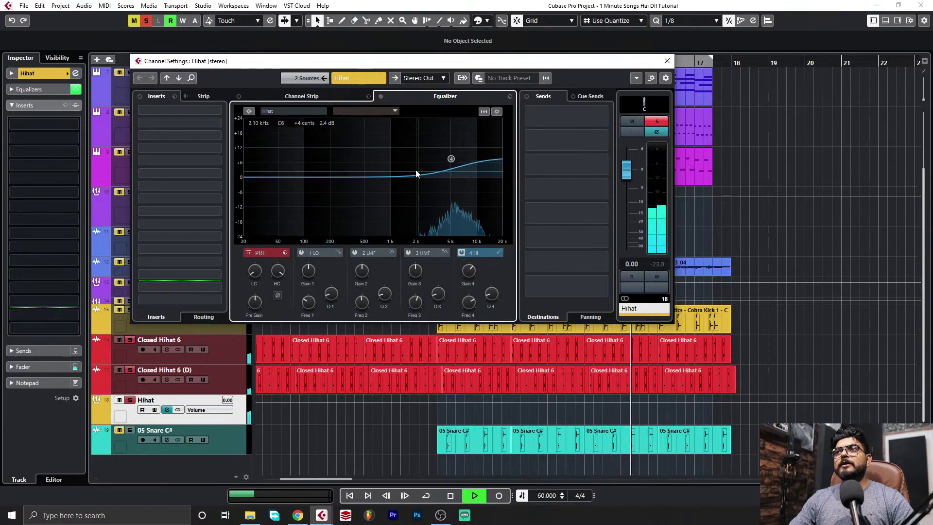
pyautogui.moveTo(255, 271); pyautogui.dragTo(261, 217)
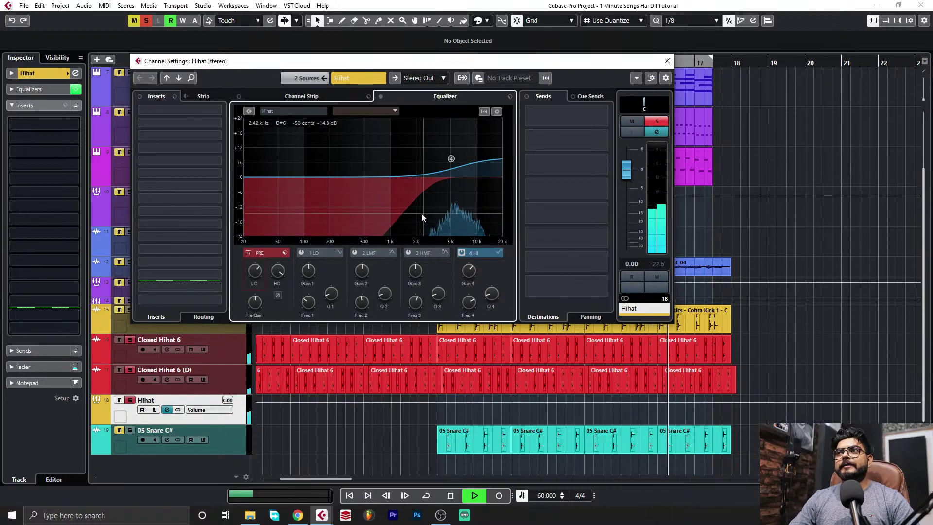
pyautogui.moveTo(249, 273); pyautogui.dragTo(249, 276)
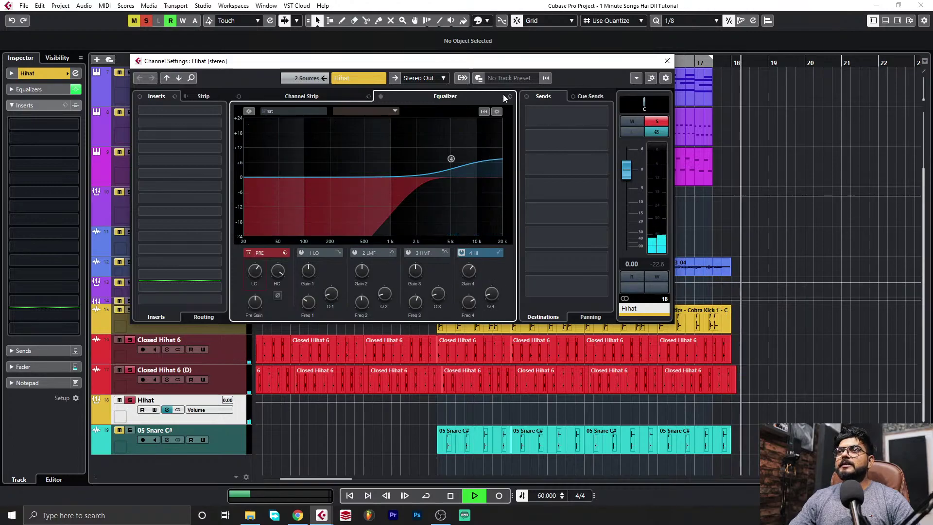
pyautogui.moveTo(530, 67); pyautogui.dragTo(535, 121)
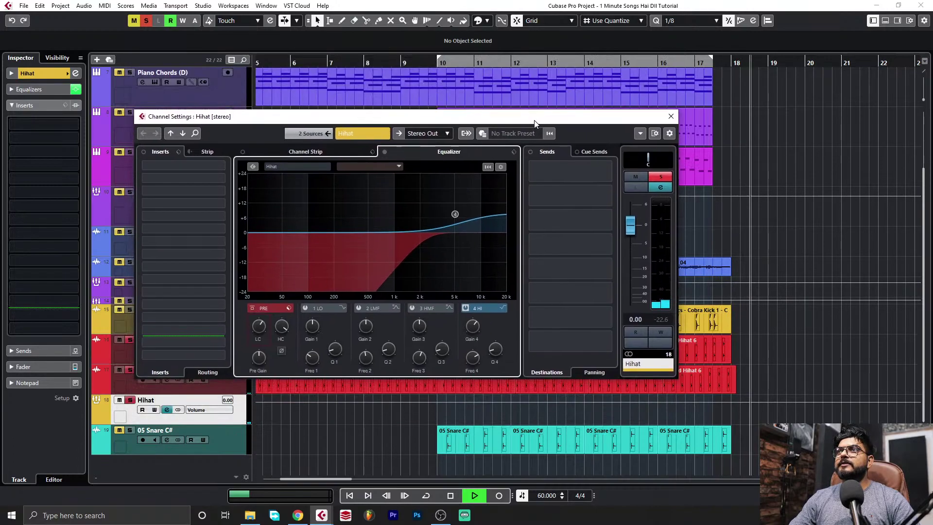
# Play the Hihat group from bar 10, raise its high EQ band to about 9.6 dB at 8.18 kHz and add a small boost near 6 kHz
pyautogui.click(434, 60)
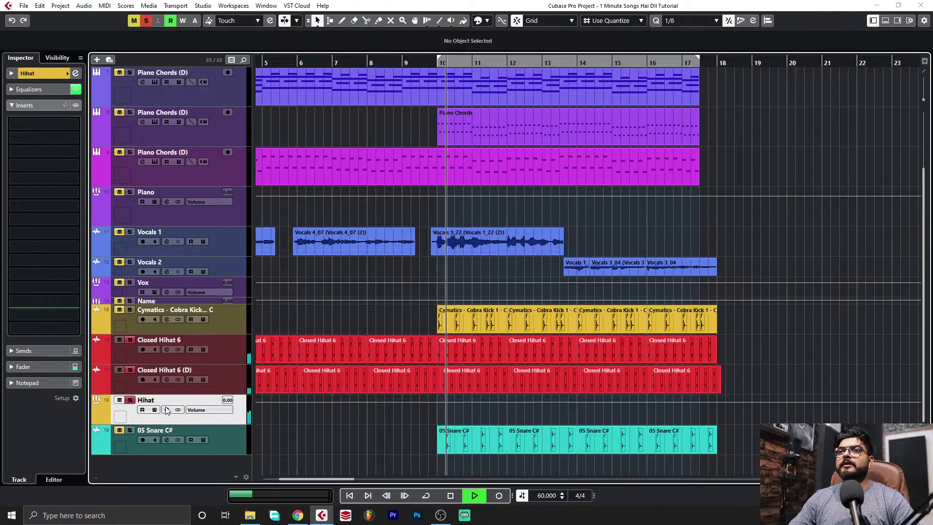
pyautogui.click(167, 410)
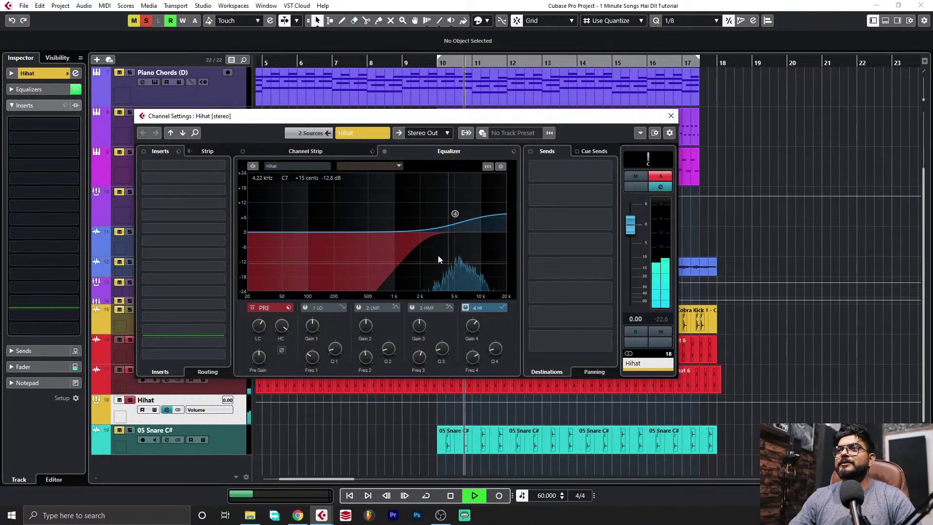
pyautogui.moveTo(455, 213); pyautogui.dragTo(471, 208)
pyautogui.click(463, 225)
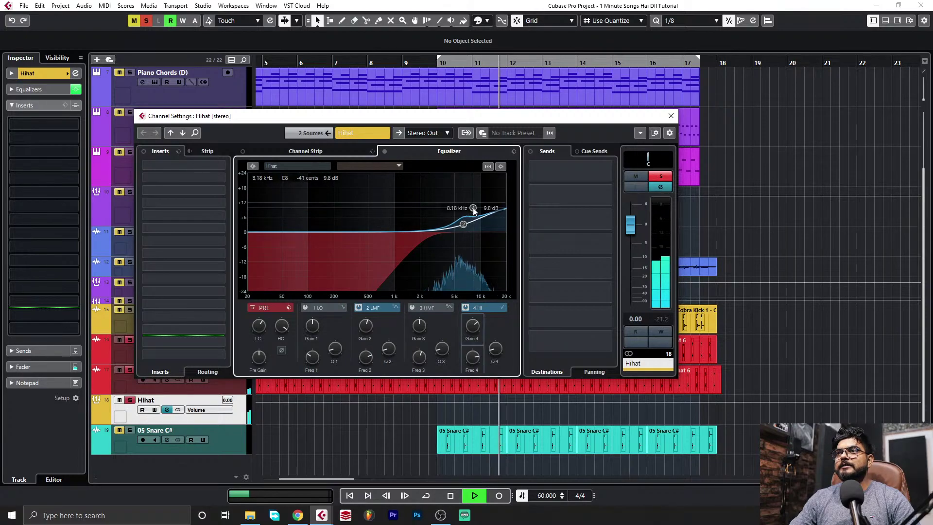
# Compare the Hihat group's equalizer bypassed and active, and add a band cutting about 6 dB near 3 kHz
pyautogui.click(386, 152)
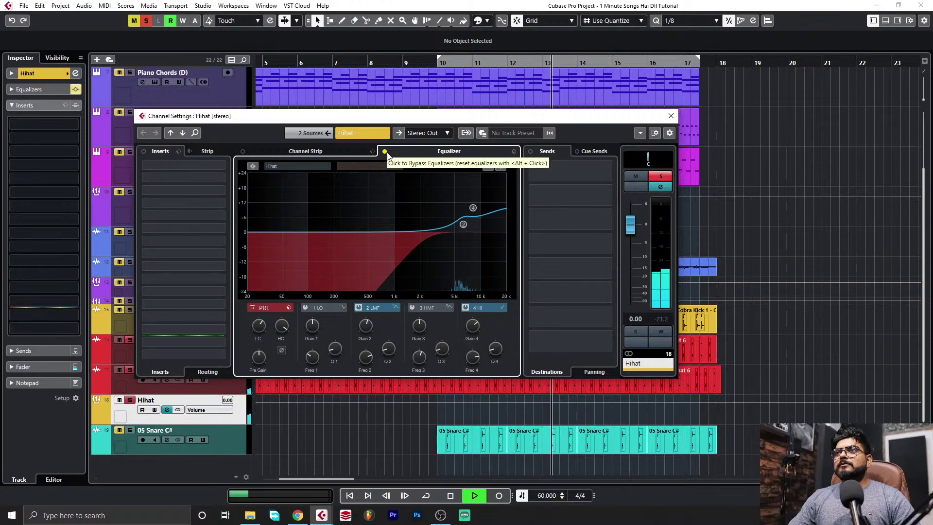
pyautogui.click(385, 152)
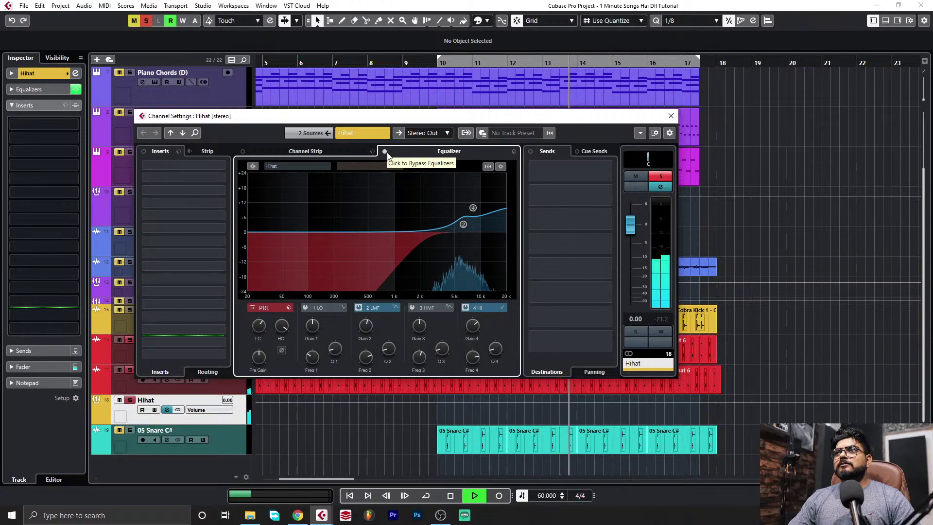
pyautogui.moveTo(439, 234); pyautogui.dragTo(437, 247)
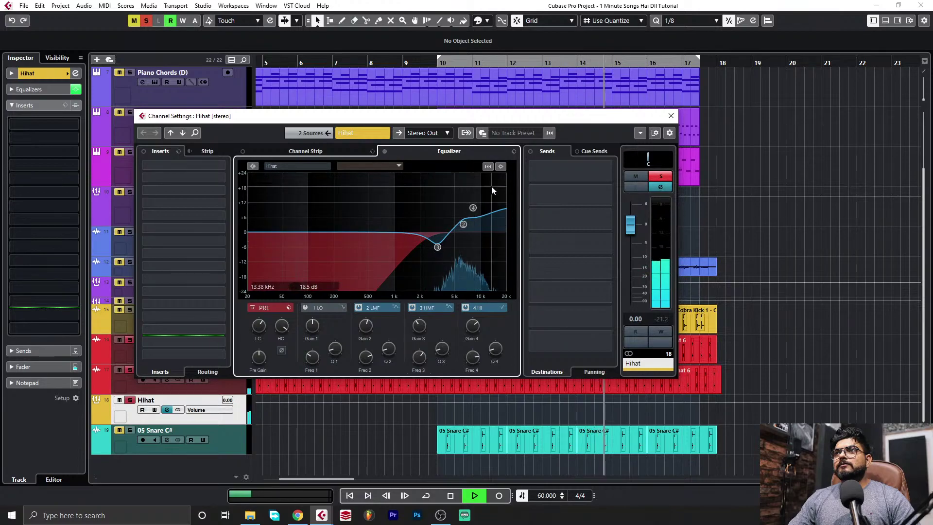
# Unsolo the Hihat group and loop playback over bars 10 to 18
pyautogui.click(130, 399)
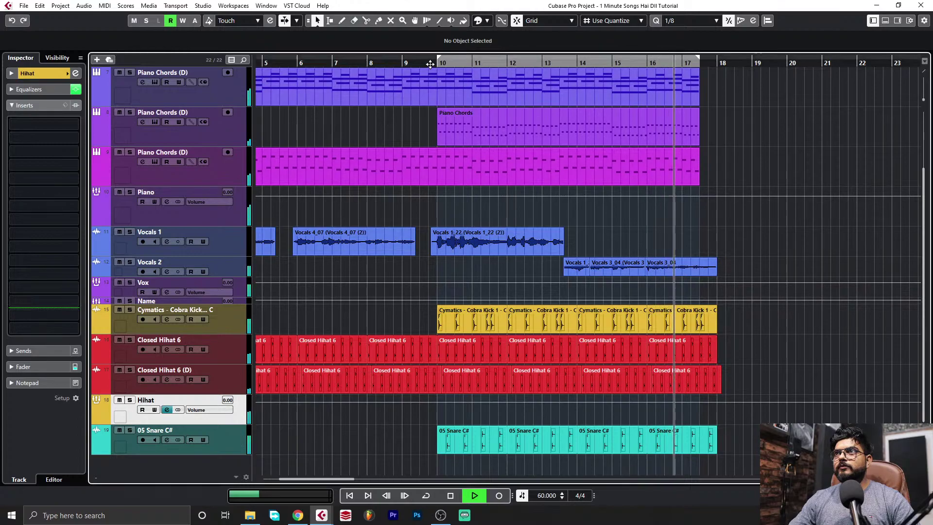
pyautogui.moveTo(699, 58); pyautogui.dragTo(717, 62)
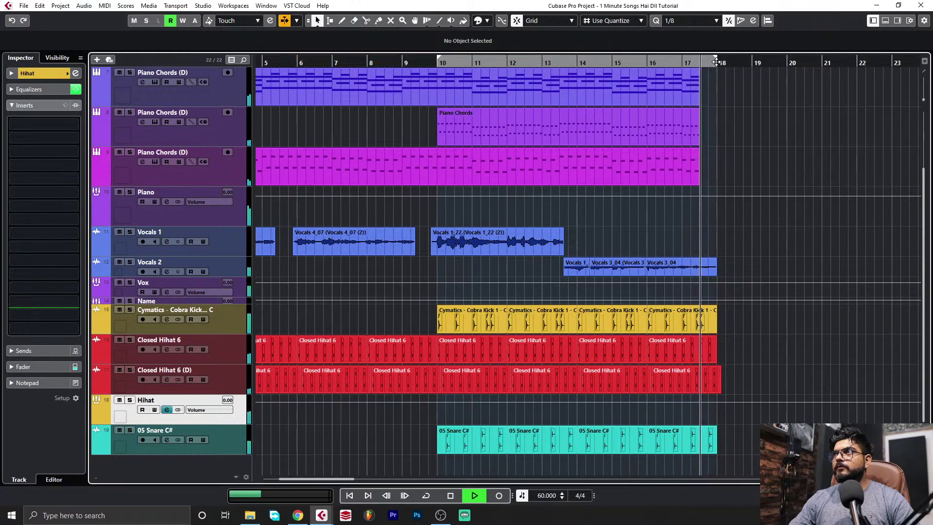
pyautogui.click(426, 495)
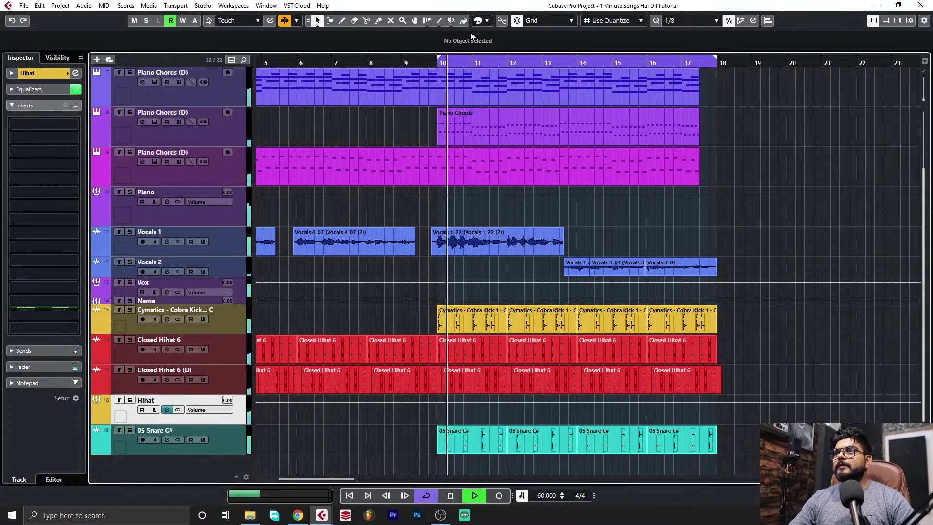
# Stop playback and review the Hihat group's EQ bands in its channel settings
pyautogui.press('space')
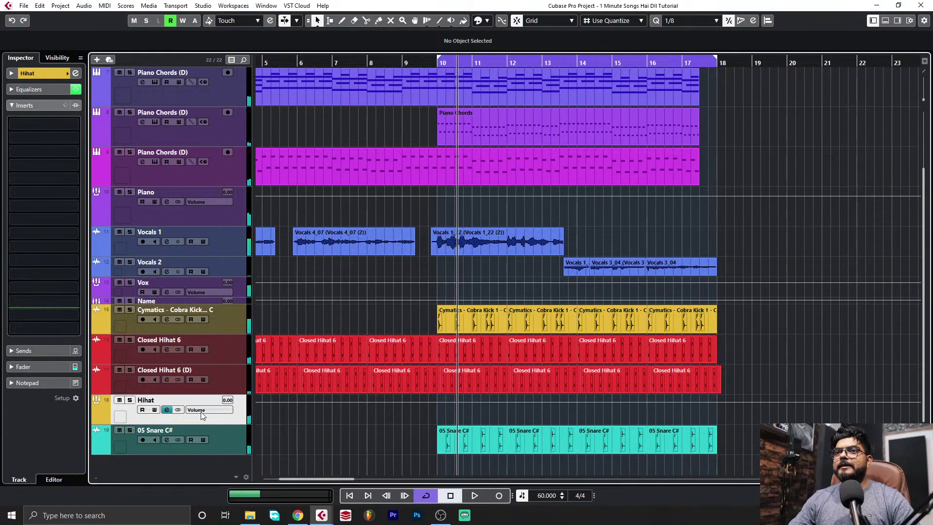
pyautogui.click(171, 410)
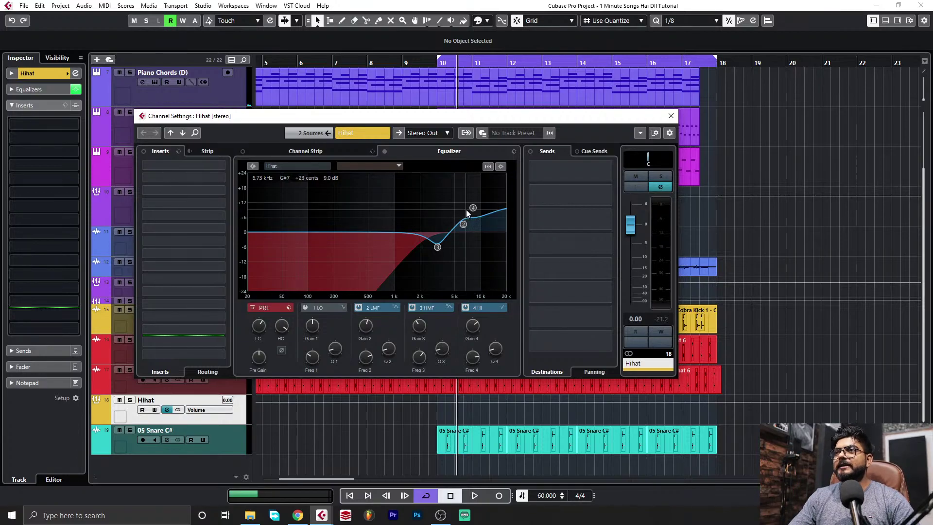
pyautogui.moveTo(437, 244)
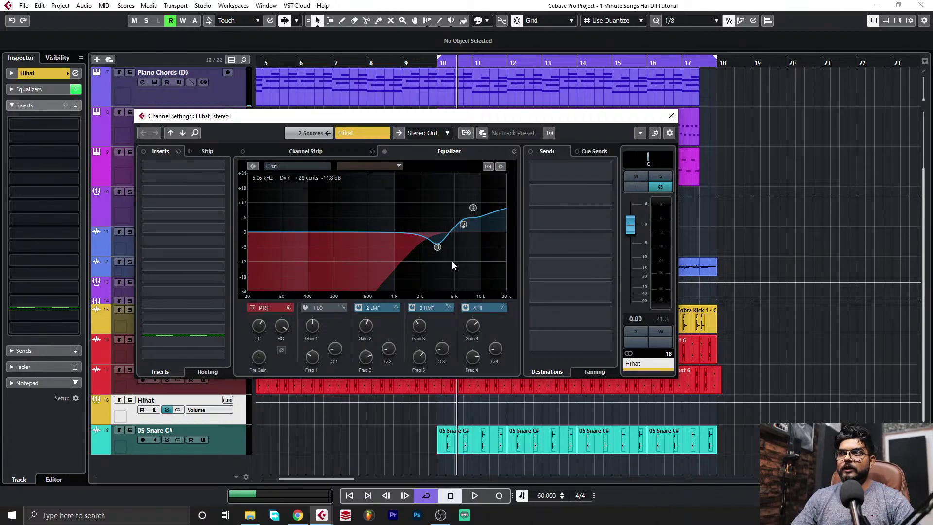
pyautogui.click(669, 116)
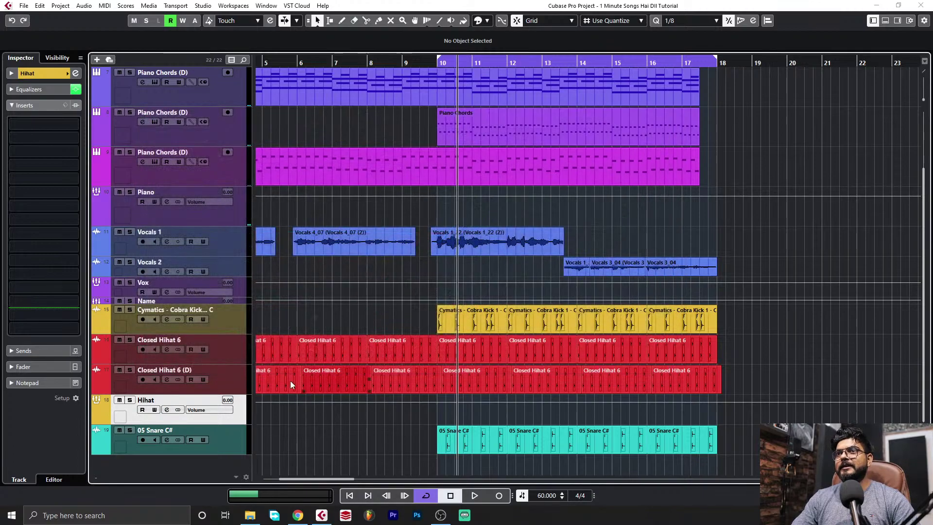
# Open the channel settings of the 05 Snare C# track and play the loop to view its frequency spectrum
pyautogui.click(224, 330)
pyautogui.click(233, 438)
pyautogui.click(167, 439)
pyautogui.moveTo(453, 125); pyautogui.dragTo(681, 88)
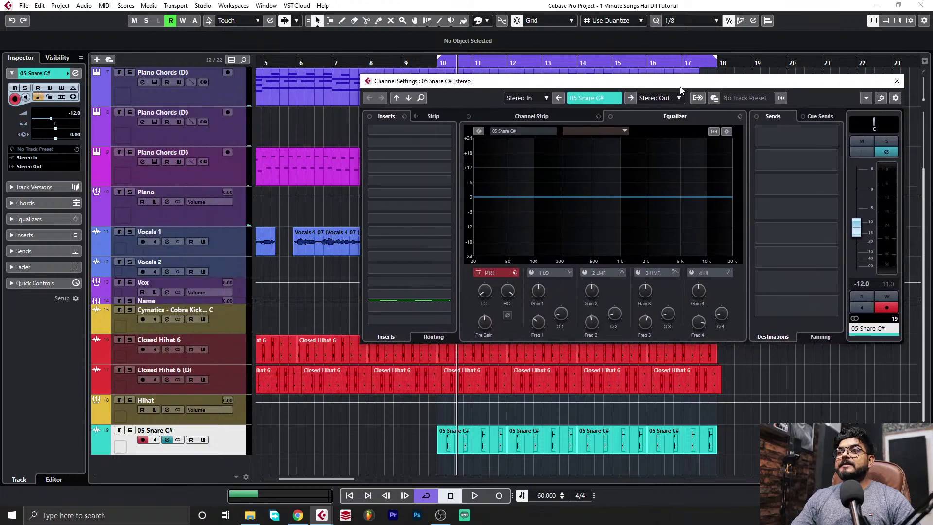
pyautogui.press('space')
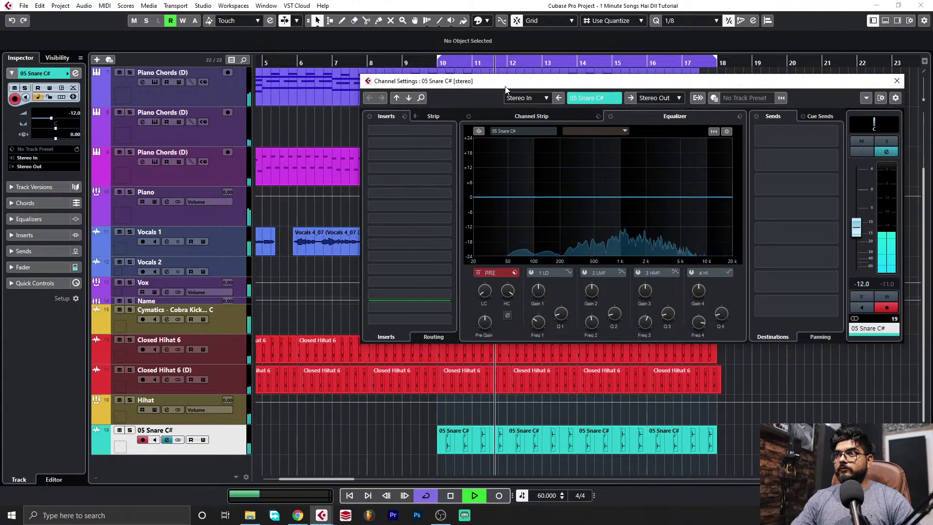
# Apply a high cut above about 12 kHz and a low cut below about 150 Hz to the snare during playback
pyautogui.moveTo(509, 294); pyautogui.dragTo(509, 307)
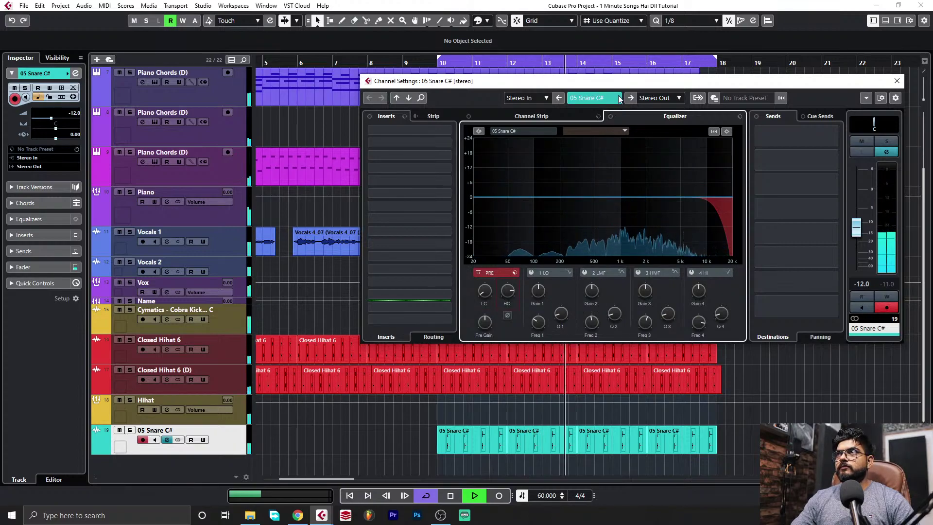
pyautogui.moveTo(583, 80); pyautogui.dragTo(631, 67)
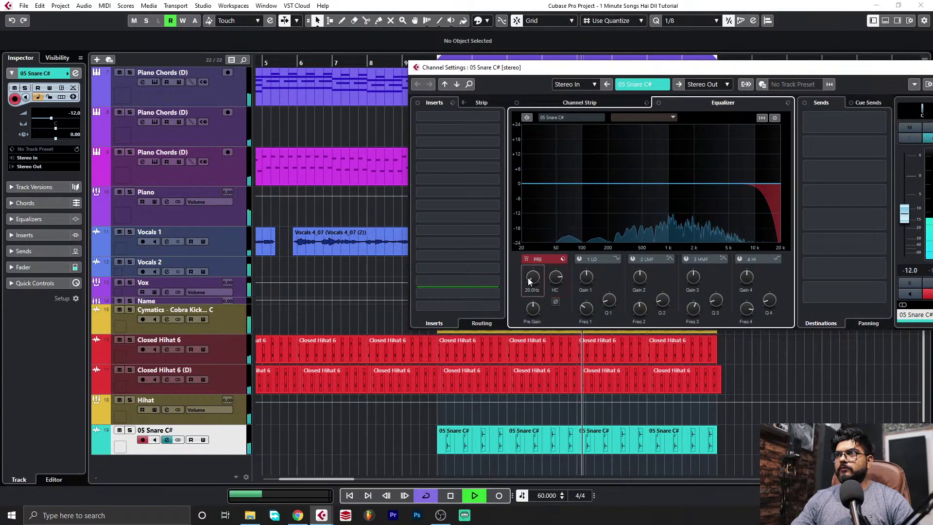
pyautogui.moveTo(529, 281); pyautogui.dragTo(536, 250)
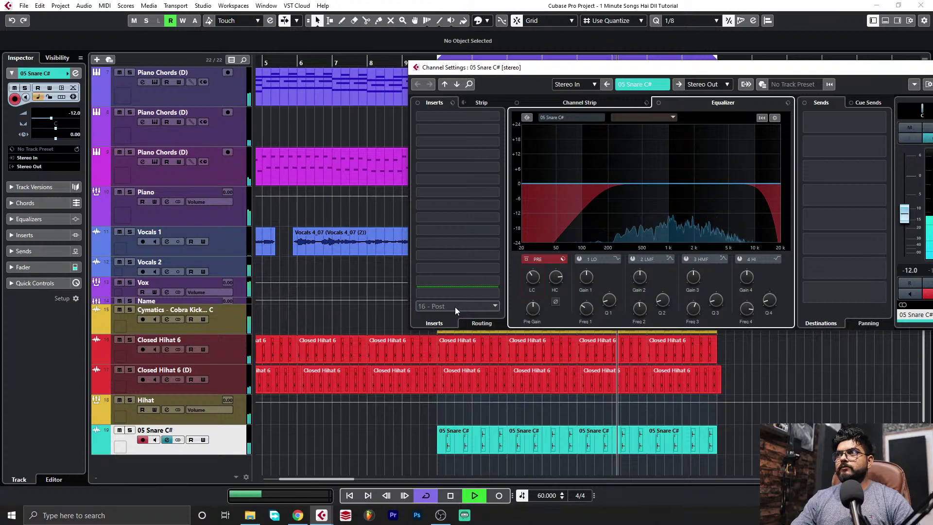
pyautogui.press('space')
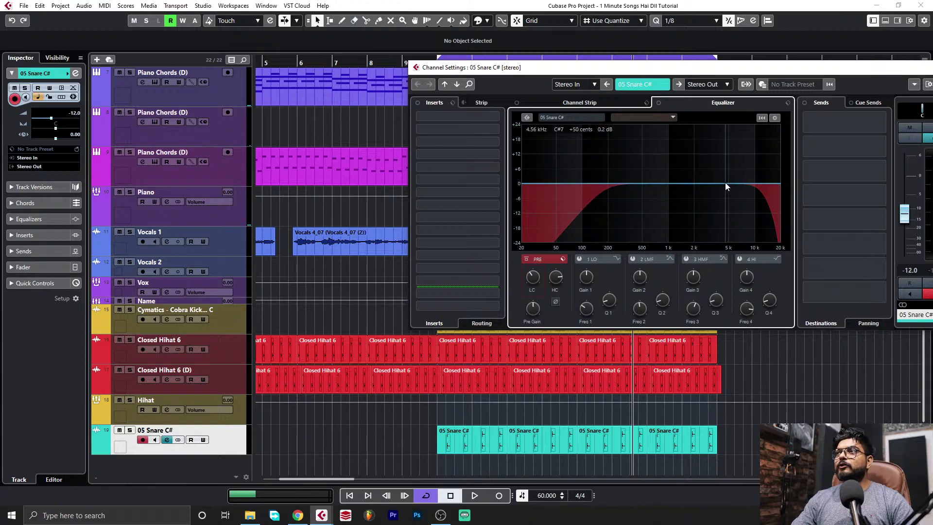
# Boost the snare by about 3 dB near 4.6 kHz and about 2 dB near 2 kHz, and compare the equalizer bypassed and active
pyautogui.moveTo(727, 183); pyautogui.dragTo(697, 180)
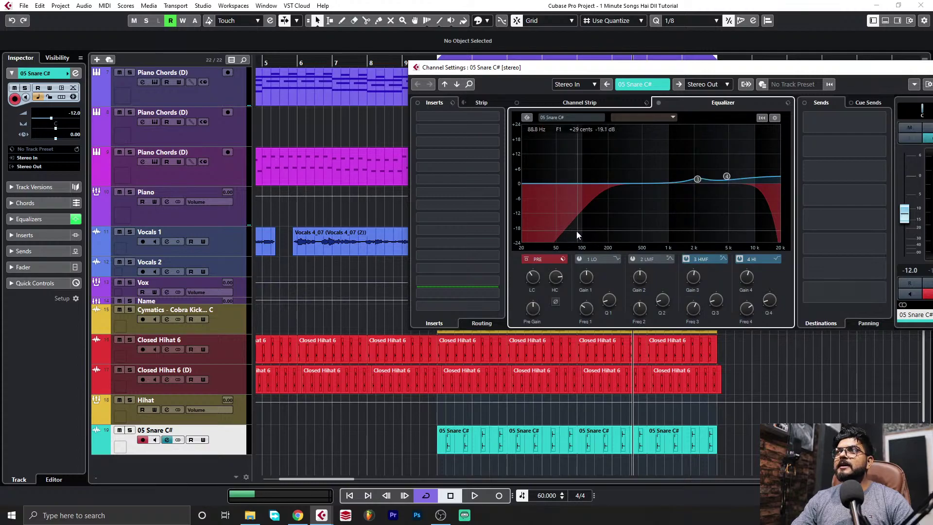
pyautogui.press('space')
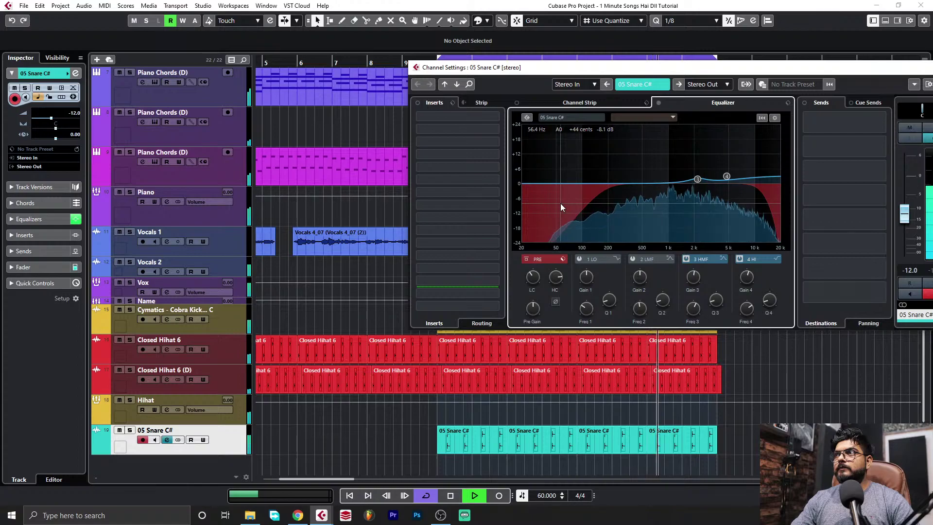
pyautogui.click(659, 103)
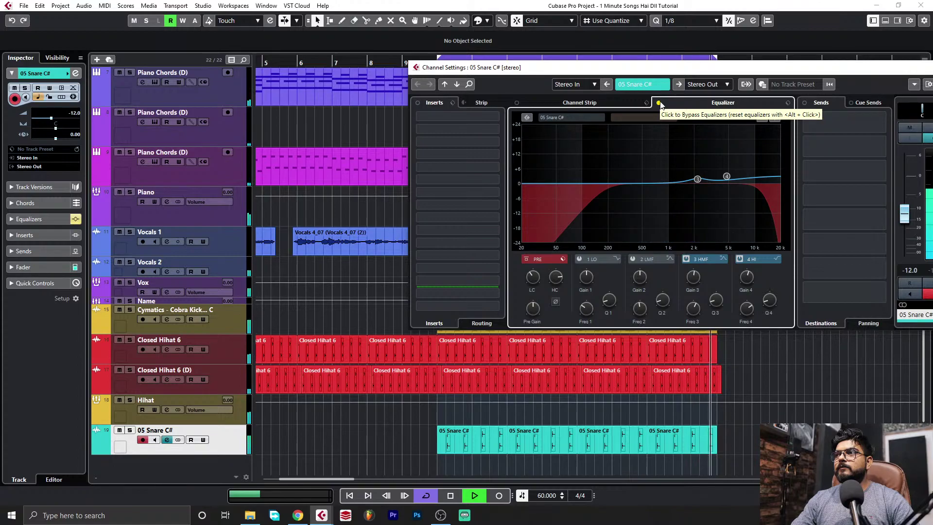
pyautogui.click(659, 102)
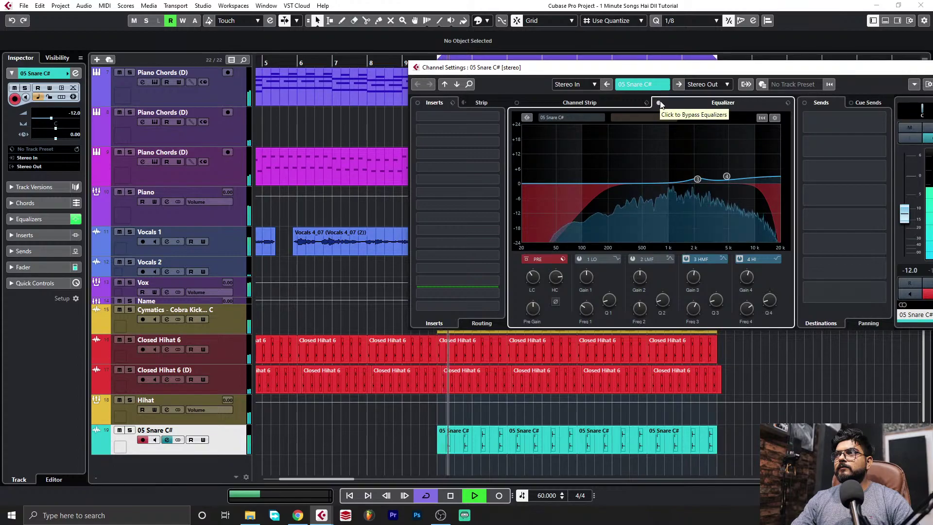
pyautogui.click(659, 103)
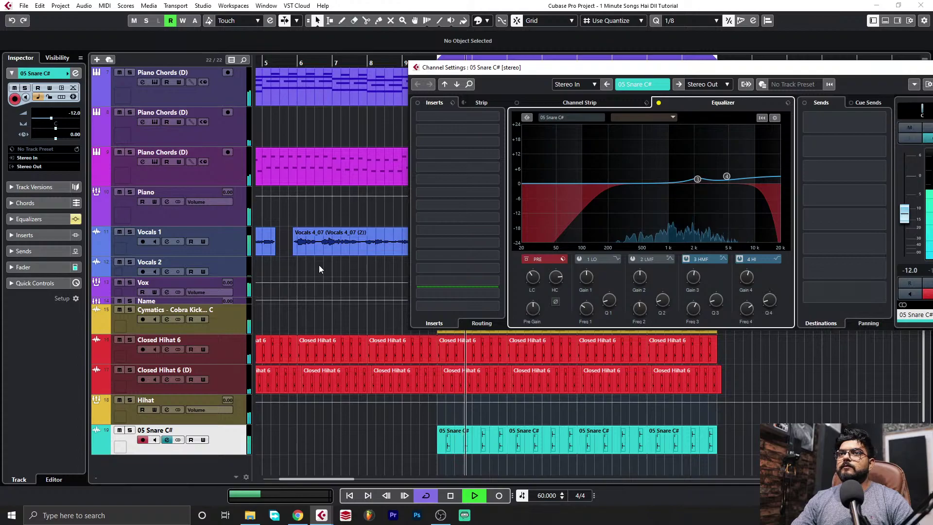
# Mute the Vox group and reactivate the snare's bypassed equalizer
pyautogui.click(119, 283)
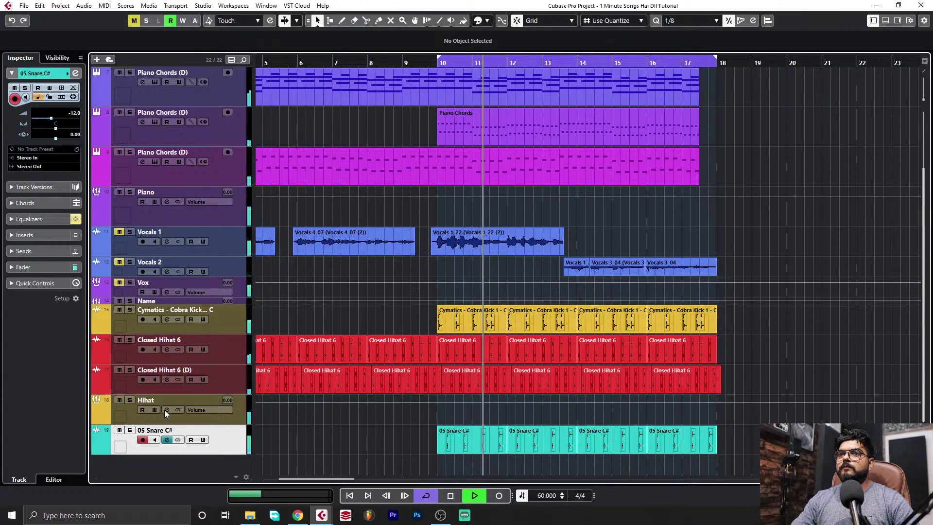
pyautogui.click(167, 440)
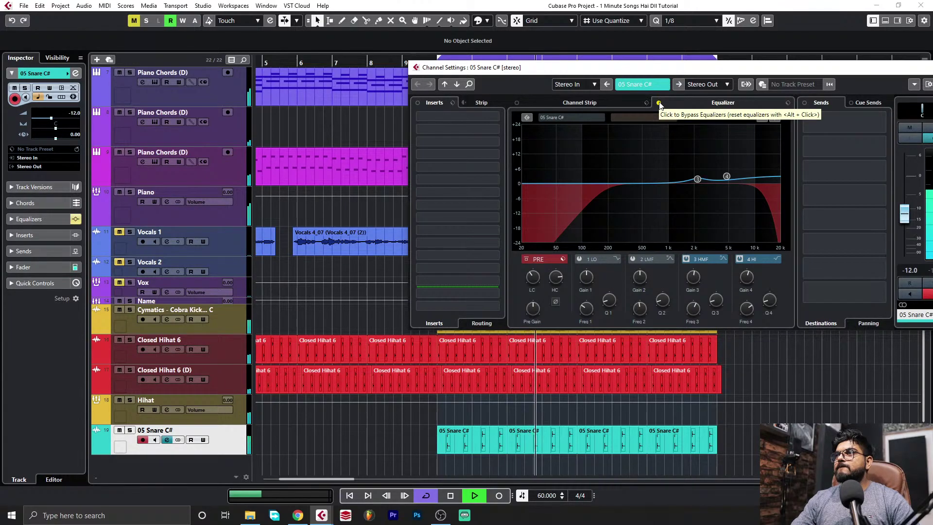
pyautogui.click(659, 104)
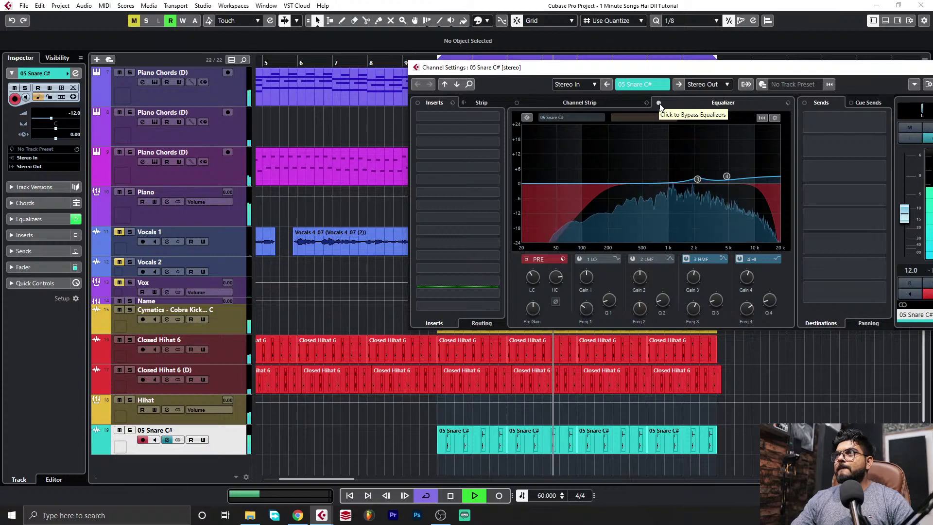
# Reshape the snare EQ: about -4 dB near 350 Hz, +2 dB near 1.1 kHz, +5 dB near 2 kHz and +3 dB near 4 kHz
pyautogui.click(693, 173)
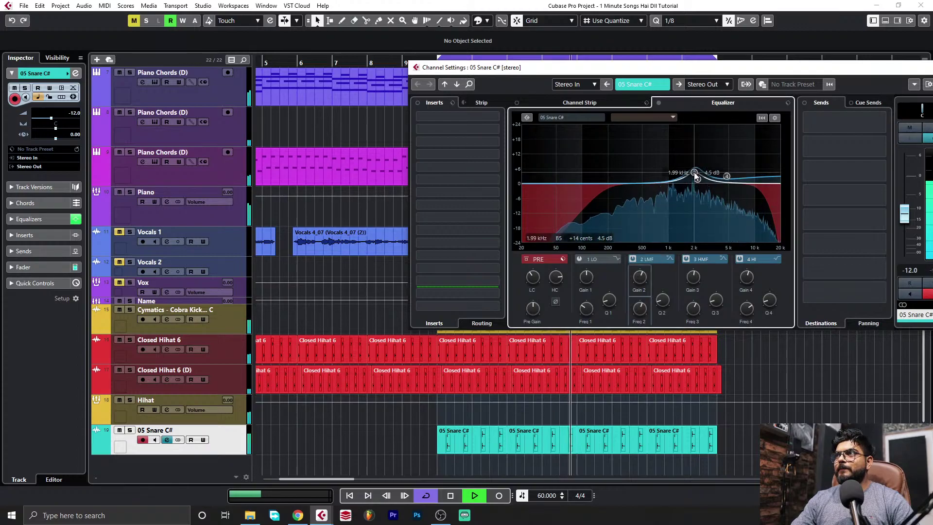
pyautogui.moveTo(694, 176)
pyautogui.mouseDown()
pyautogui.moveTo(672, 179)
pyautogui.moveTo(698, 170)
pyautogui.mouseUp()
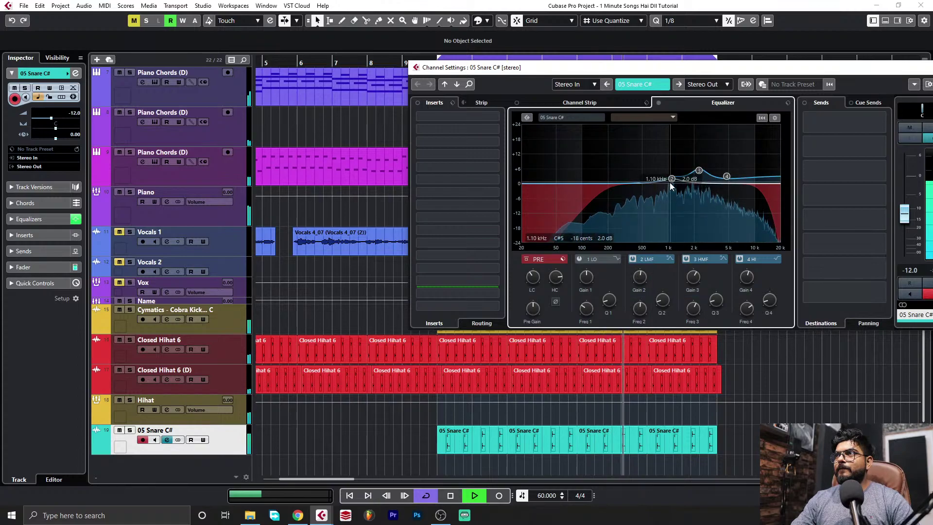
pyautogui.click(627, 194)
pyautogui.moveTo(672, 179); pyautogui.dragTo(670, 188)
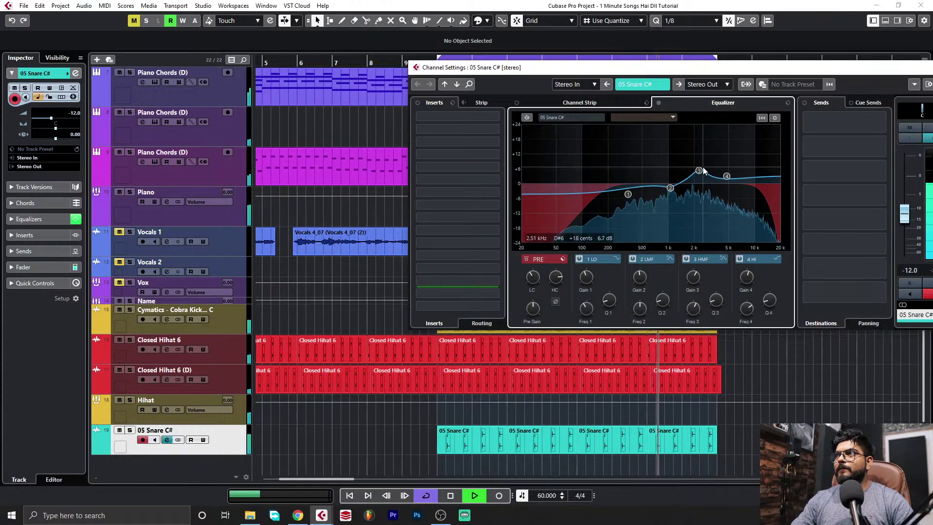
pyautogui.moveTo(670, 187)
pyautogui.mouseDown()
pyautogui.moveTo(700, 169)
pyautogui.moveTo(670, 179)
pyautogui.mouseUp()
pyautogui.moveTo(727, 176); pyautogui.dragTo(721, 176)
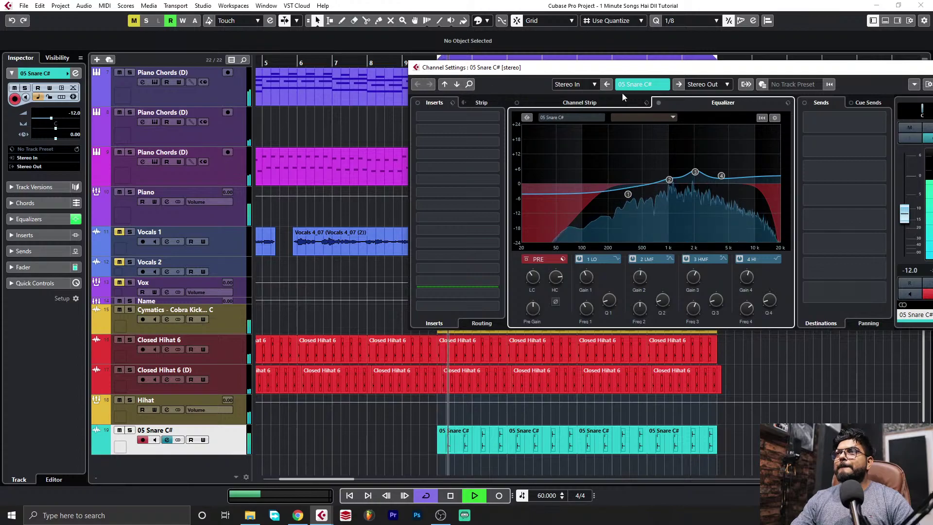
# Compare the snare with its equalizer bypassed and active, leave it active, stop playback and close the channel settings
pyautogui.click(658, 103)
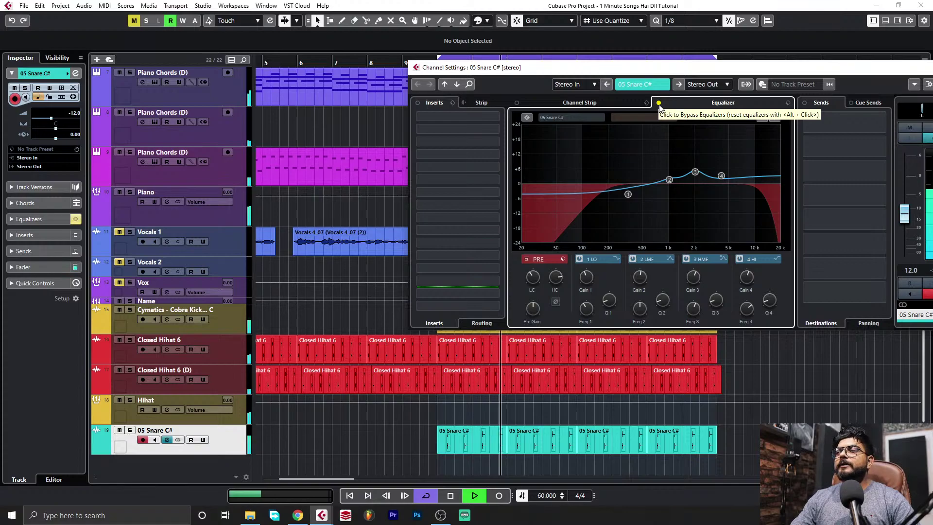
pyautogui.click(659, 103)
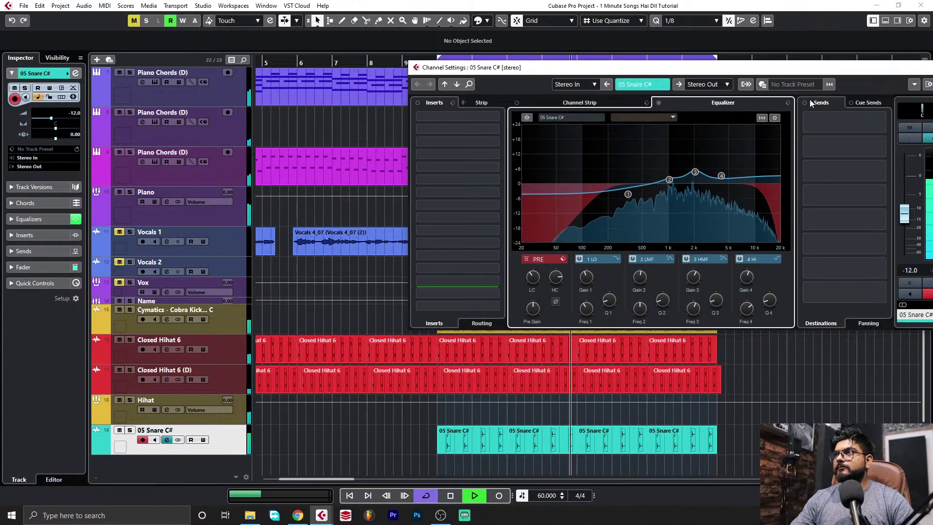
pyautogui.press('space')
pyautogui.moveTo(813, 68); pyautogui.dragTo(479, 95)
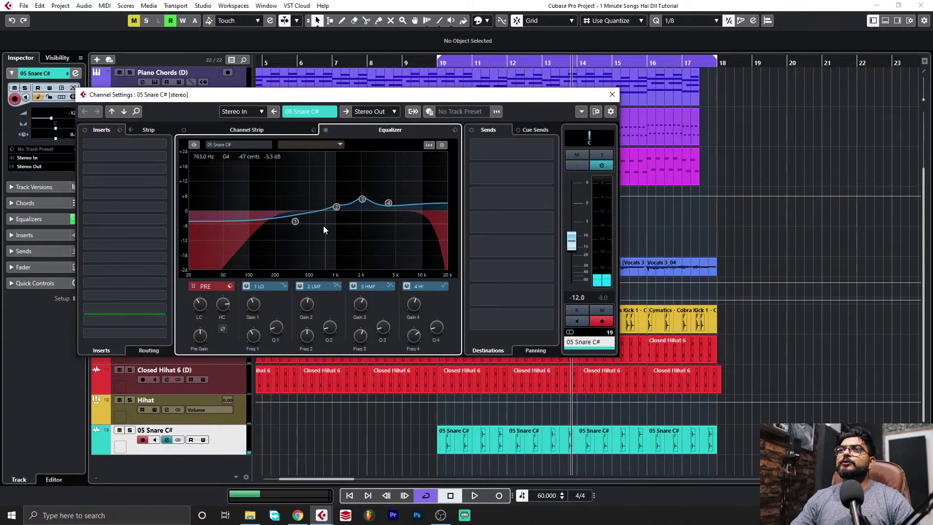
pyautogui.click(612, 94)
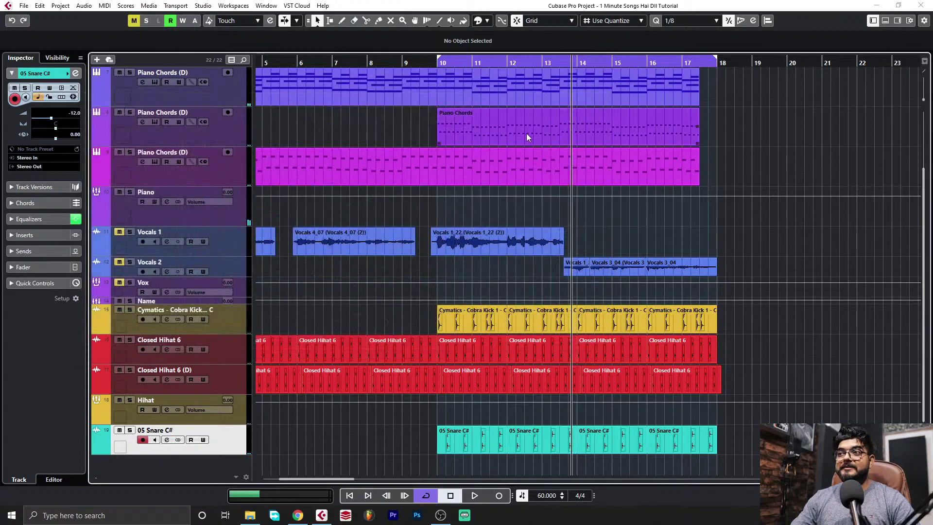
# Open the channel settings of the Cobra Kick track and play the arrangement from bar 10
pyautogui.click(233, 331)
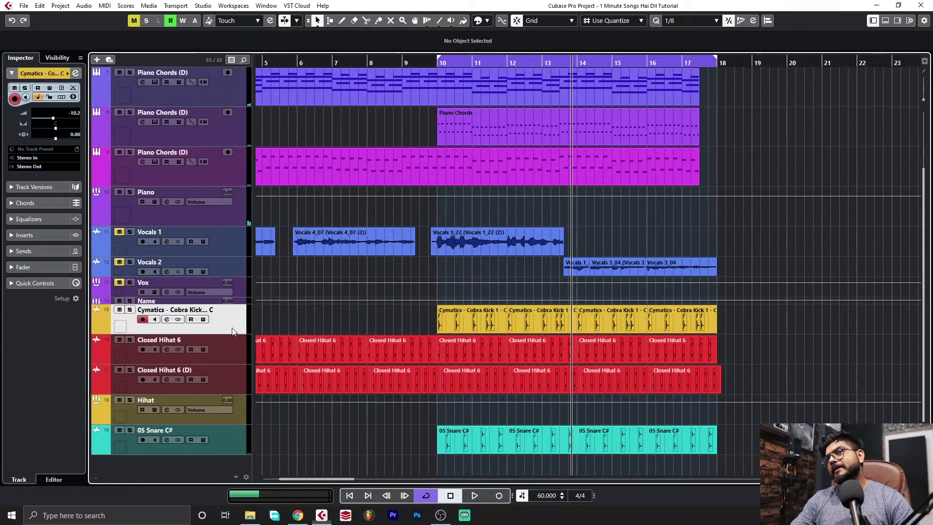
pyautogui.click(168, 320)
pyautogui.moveTo(460, 103); pyautogui.dragTo(691, 150)
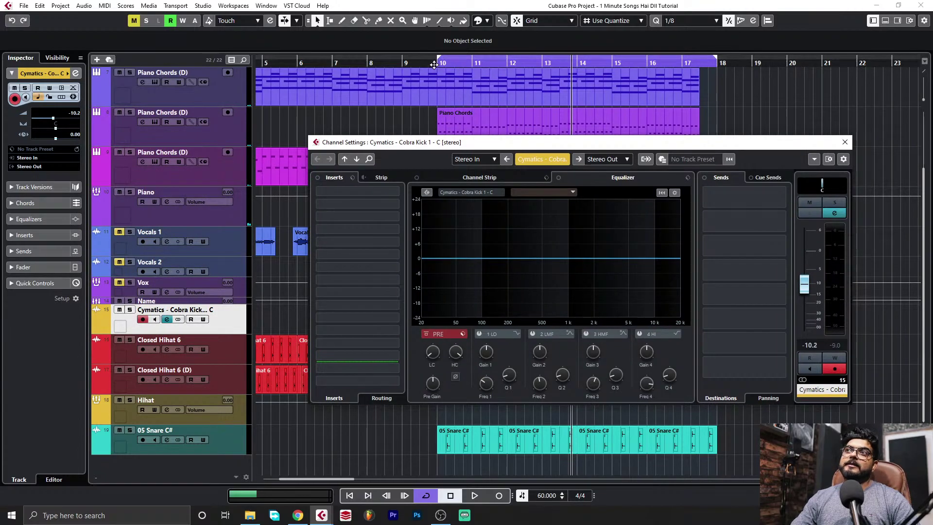
pyautogui.click(440, 63)
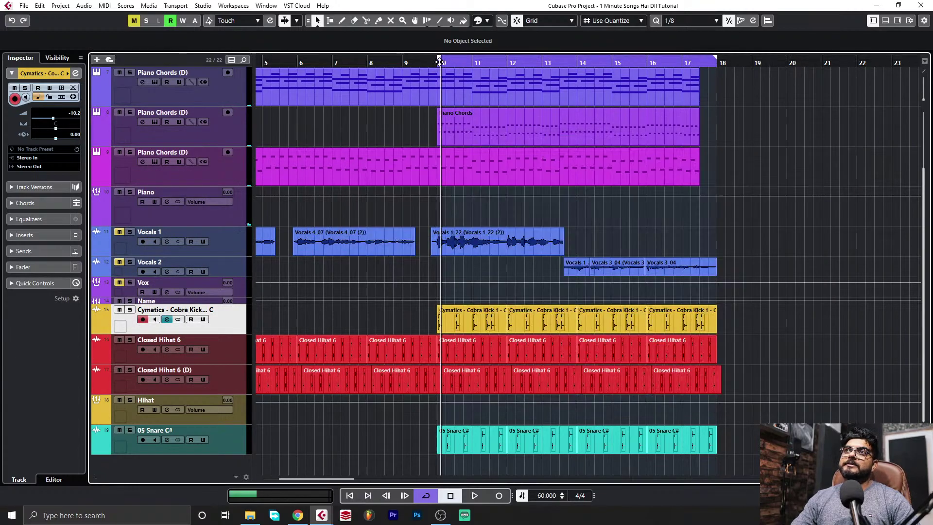
pyautogui.click(170, 321)
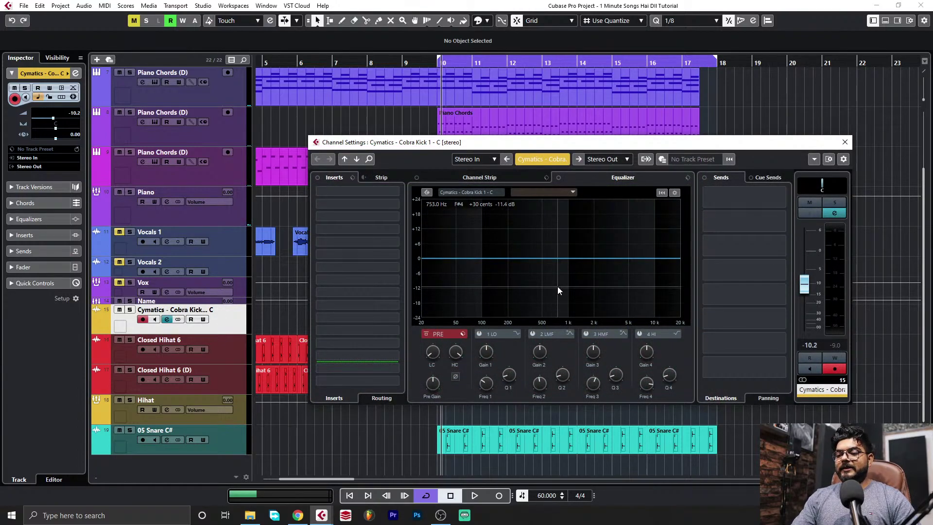
pyautogui.press('space')
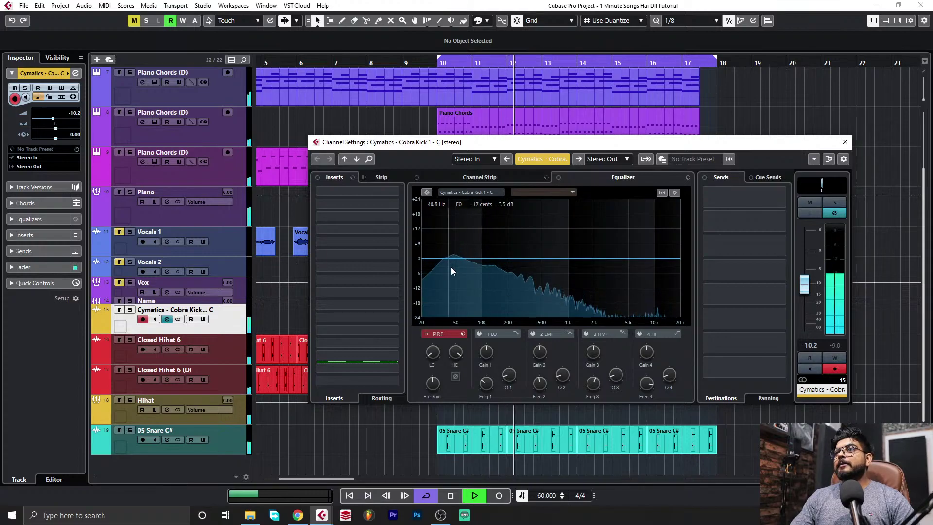
# Add low-cut and high-cut filters to the kick's equalizer and boost its low band by 2.2 dB at 100 Hz
pyautogui.click(430, 354)
pyautogui.moveTo(430, 353); pyautogui.dragTo(432, 342)
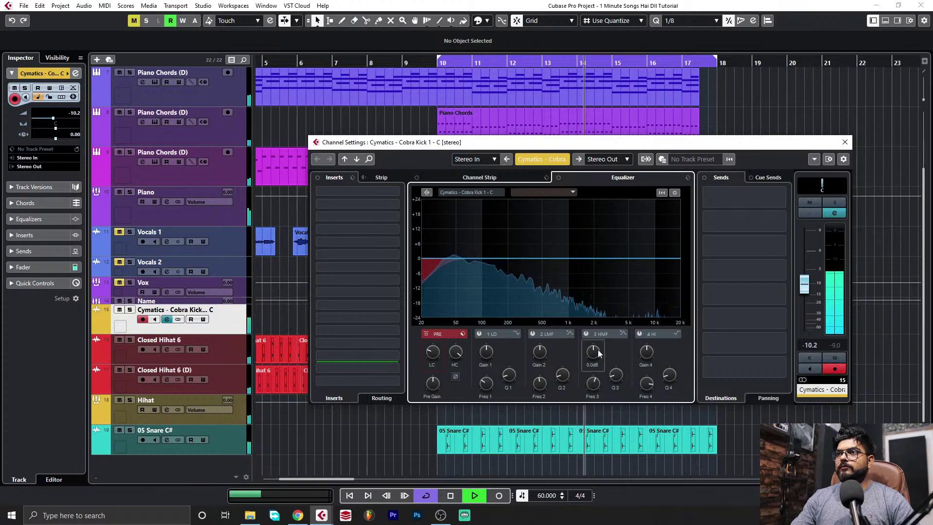
pyautogui.moveTo(456, 353); pyautogui.dragTo(458, 402)
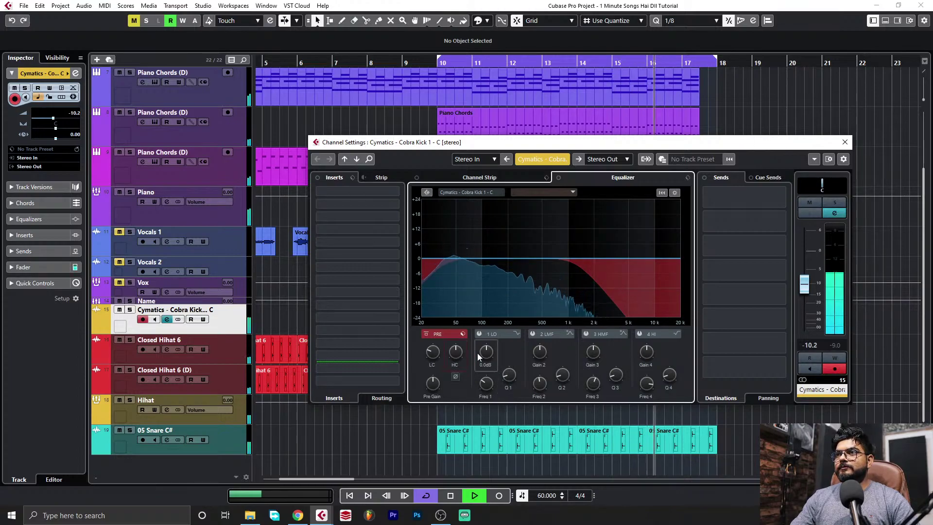
pyautogui.moveTo(497, 348)
pyautogui.mouseDown()
pyautogui.moveTo(484, 337)
pyautogui.moveTo(488, 359)
pyautogui.mouseUp()
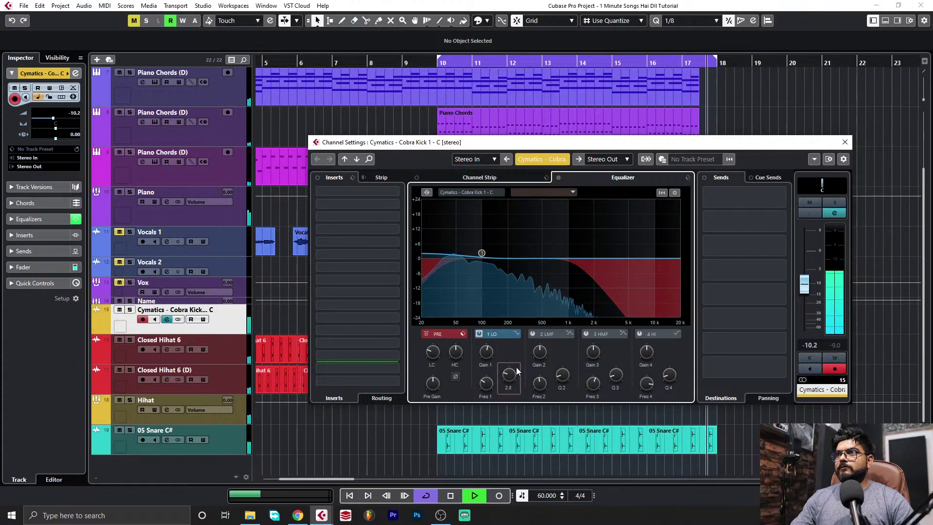
pyautogui.moveTo(482, 395)
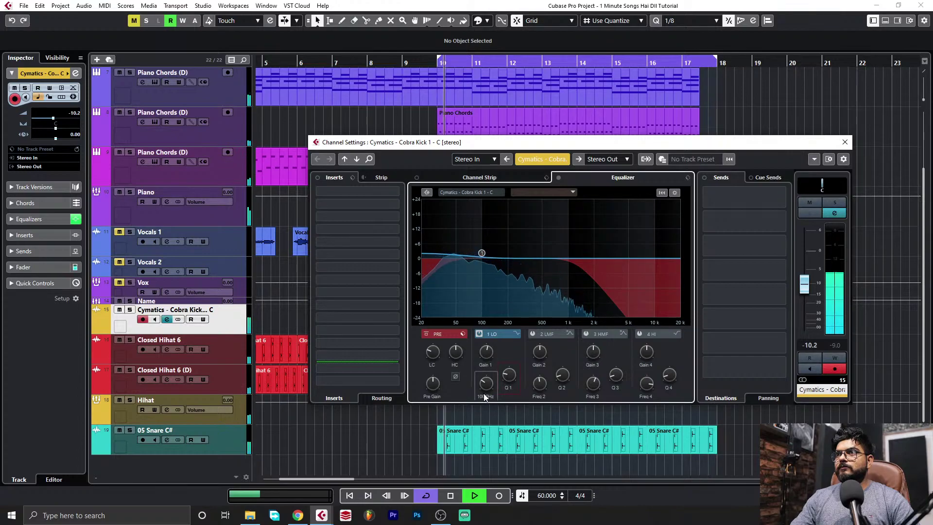
# Activate the kick's low-mid EQ band and set it to a boost of about 2 dB near 350 Hz
pyautogui.click(533, 334)
pyautogui.moveTo(539, 352); pyautogui.dragTo(540, 346)
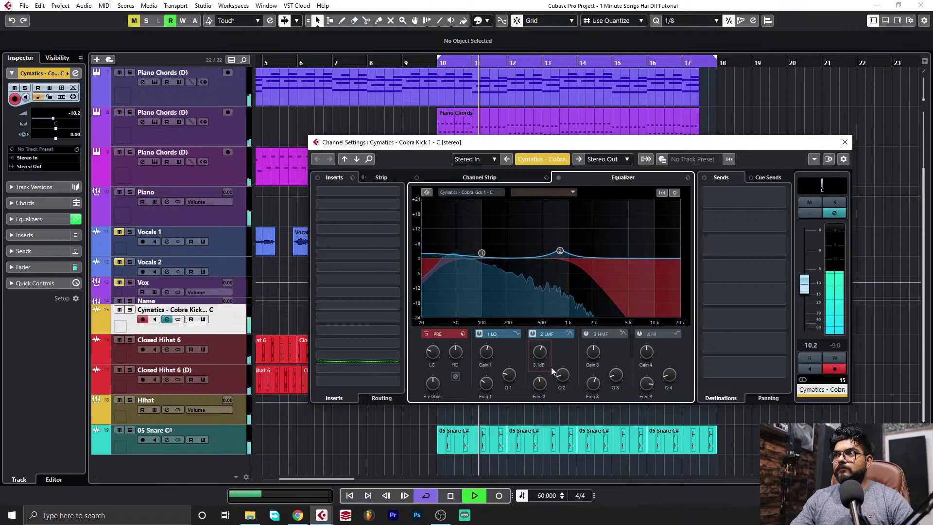
pyautogui.moveTo(539, 383); pyautogui.dragTo(540, 390)
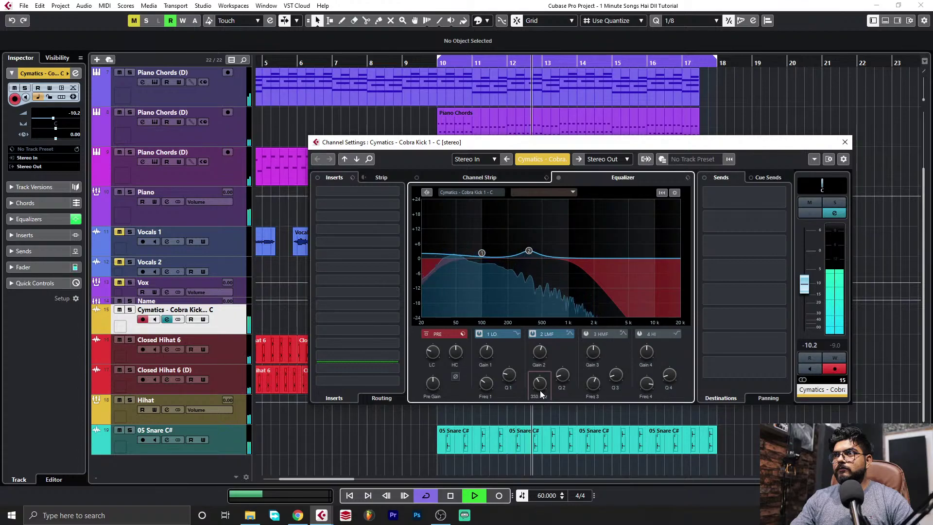
pyautogui.moveTo(546, 364)
pyautogui.scroll(-10, 541, 353)
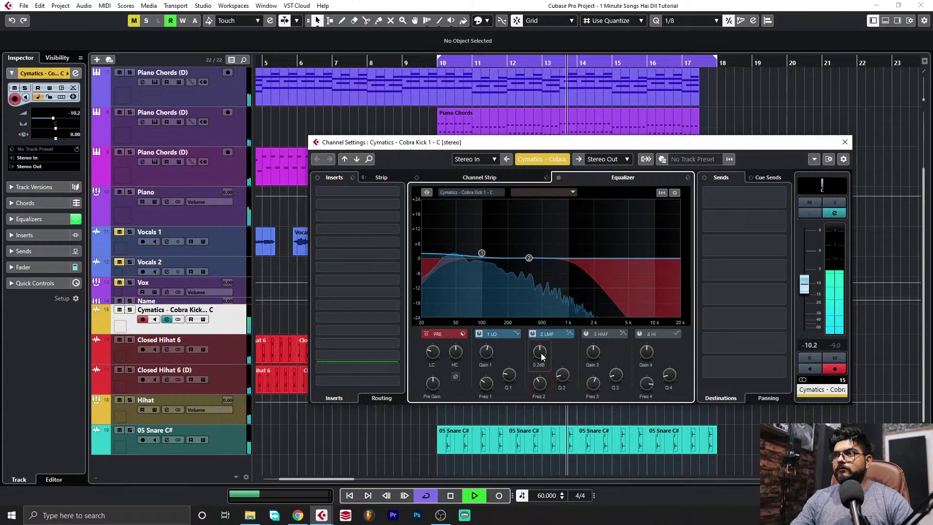
pyautogui.scroll(5, 540, 354)
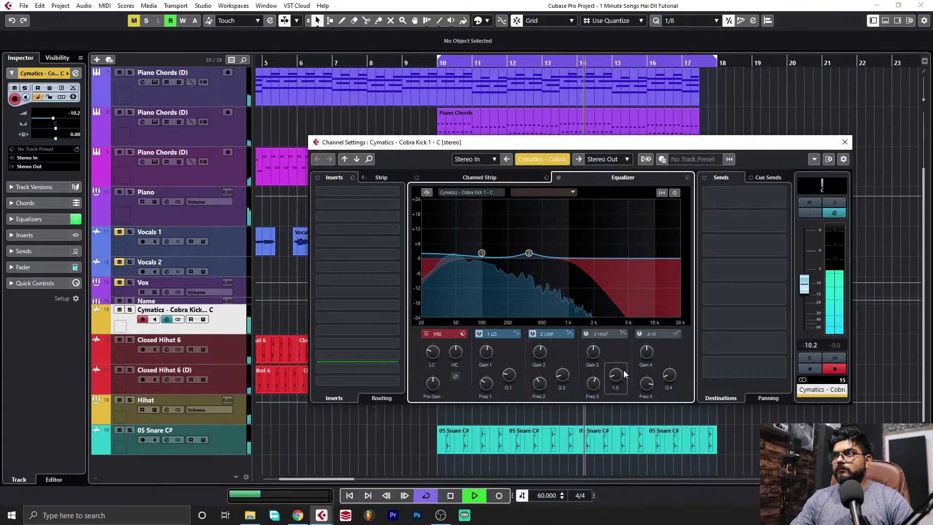
# Activate the kick's high-mid EQ band and cut about 4.5 dB near 1.3 kHz
pyautogui.click(589, 336)
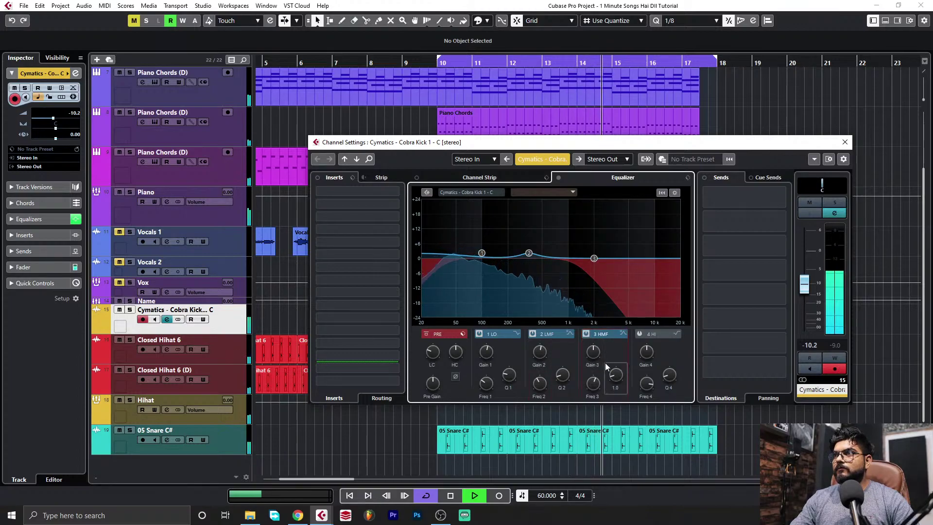
pyautogui.moveTo(592, 353)
pyautogui.scroll(-15, 592, 352)
pyautogui.scroll(-8, 594, 384)
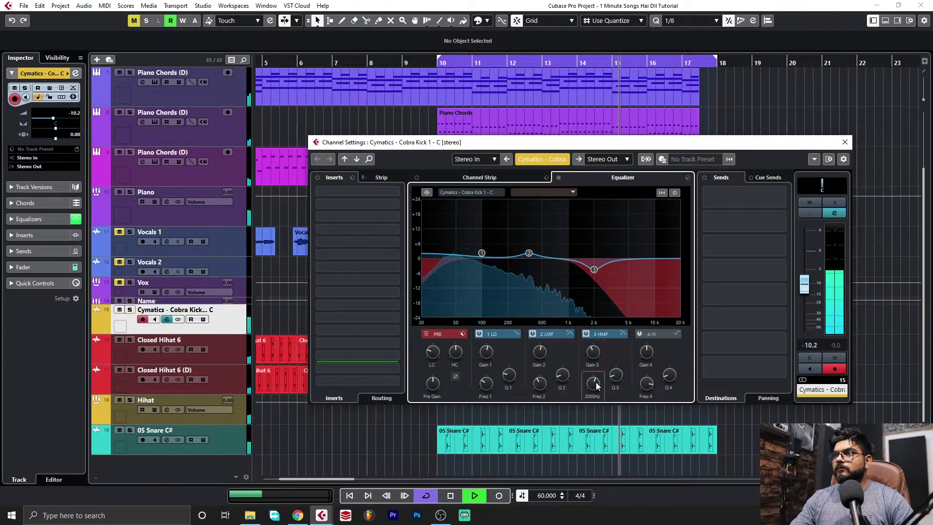
pyautogui.scroll(1, 595, 390)
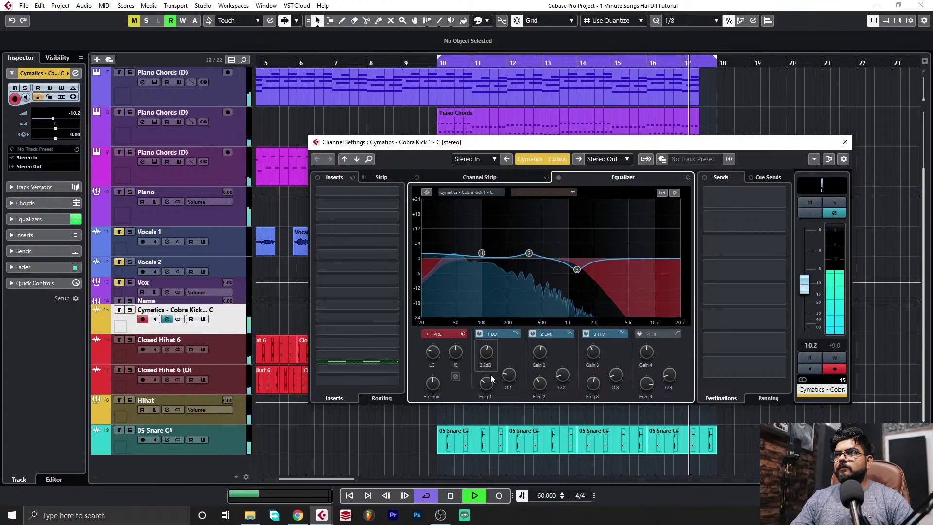
# Raise the kick's low-band boost to 3.1 dB at 100 Hz and compare the equalizer bypassed and active
pyautogui.scroll(3, 485, 355)
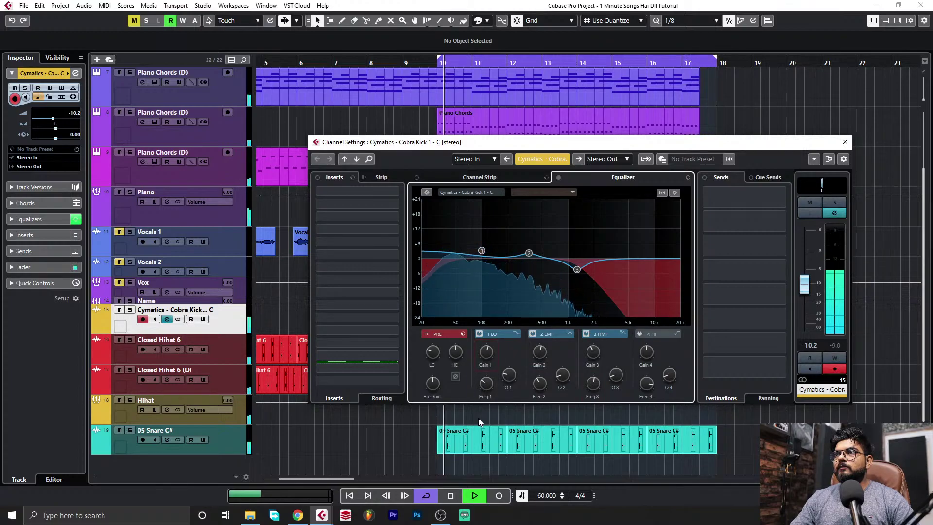
pyautogui.click(558, 178)
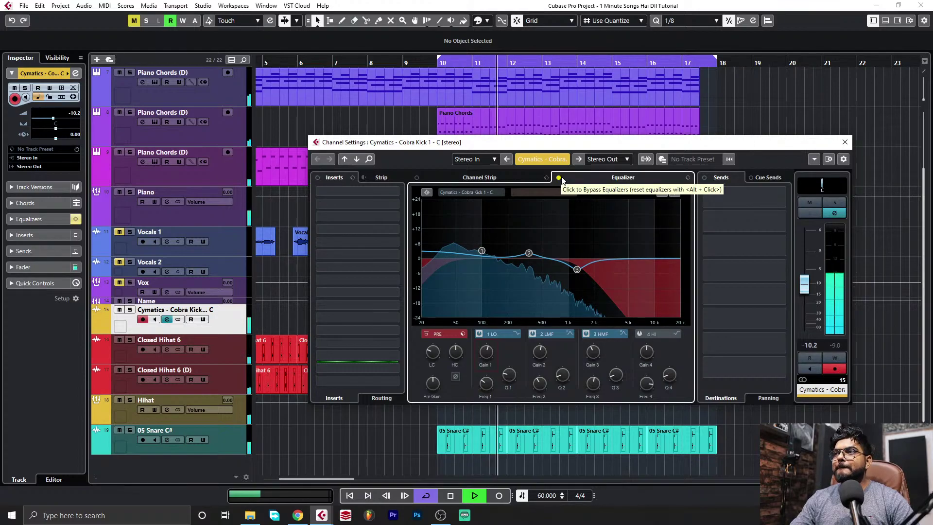
pyautogui.click(559, 177)
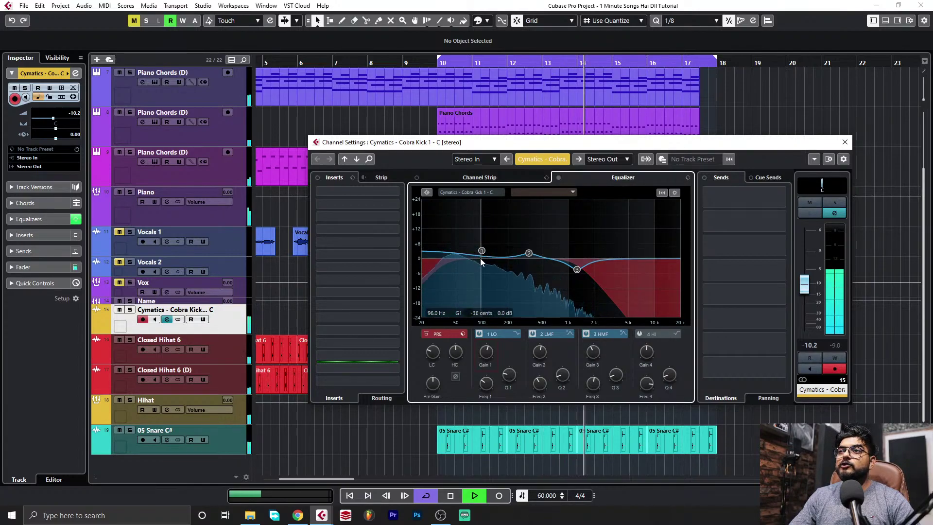
# Audition the kick's low band boosted to 14.4 dB at 122 Hz, and return it to about 3 dB near 100 Hz
pyautogui.moveTo(481, 254)
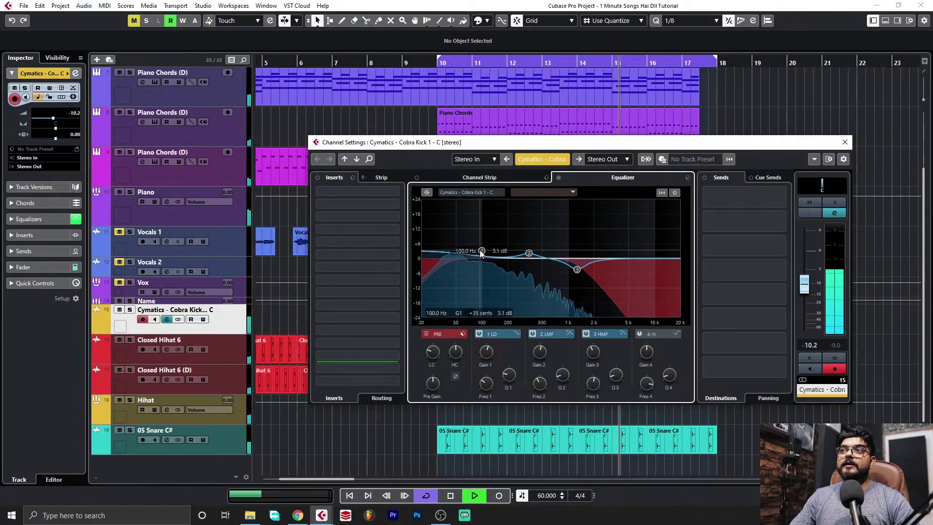
pyautogui.moveTo(481, 249); pyautogui.dragTo(490, 223)
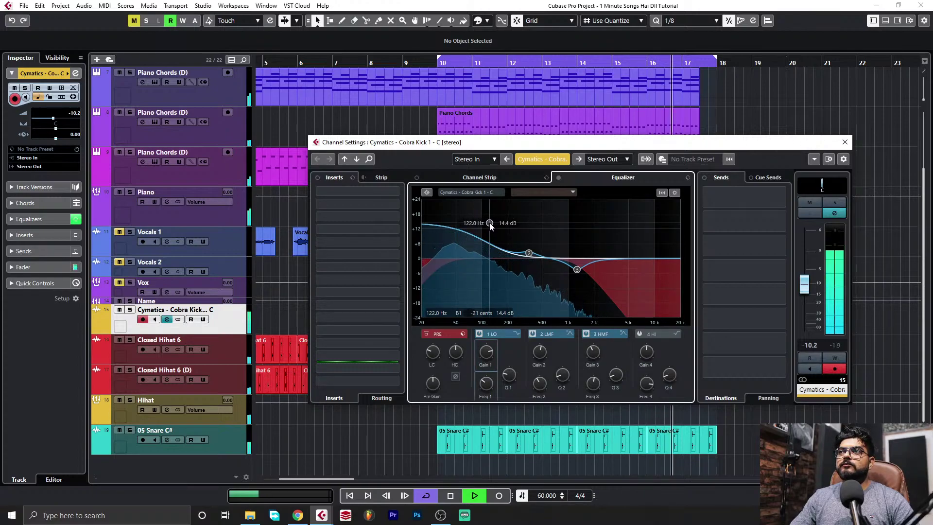
pyautogui.moveTo(489, 224); pyautogui.dragTo(484, 255)
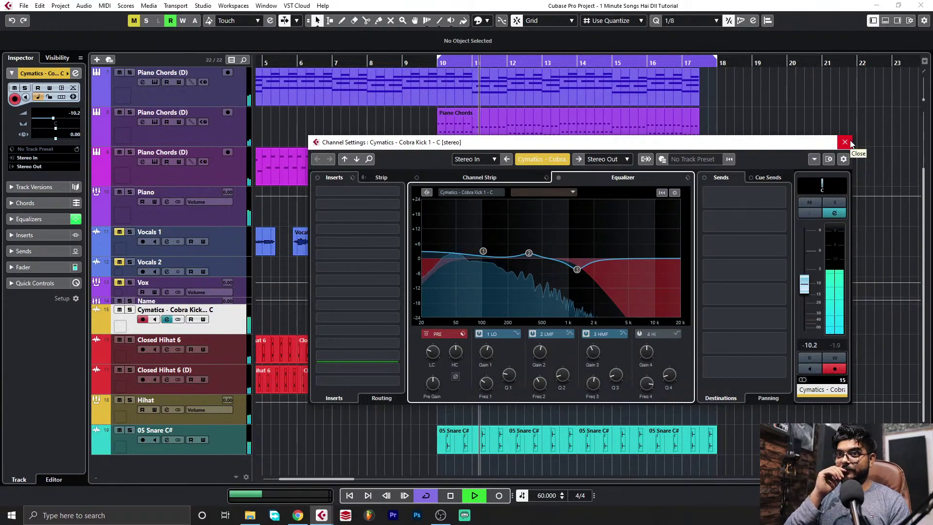
# Review the equalizer curves of the Hihat group and the snare in turn, stop playback and close the channel settings
pyautogui.click(167, 410)
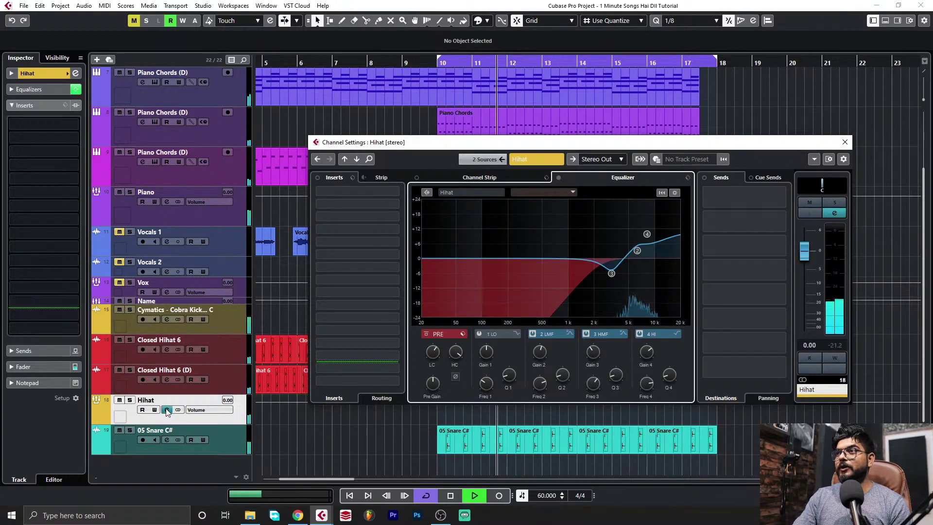
pyautogui.click(166, 440)
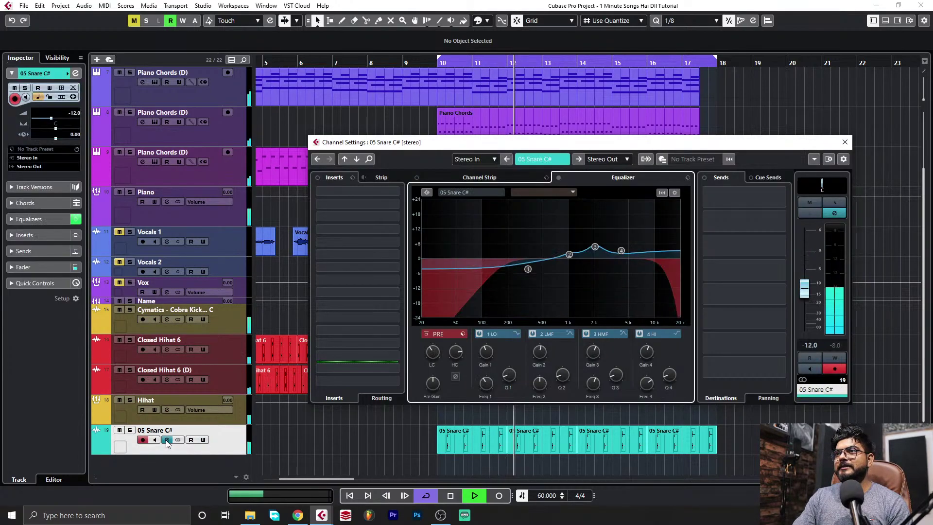
pyautogui.click(167, 410)
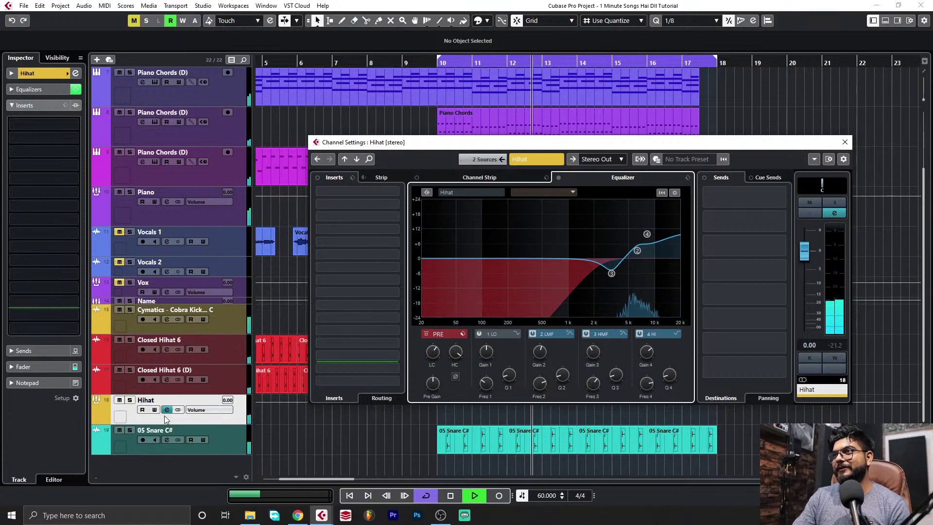
pyautogui.click(167, 439)
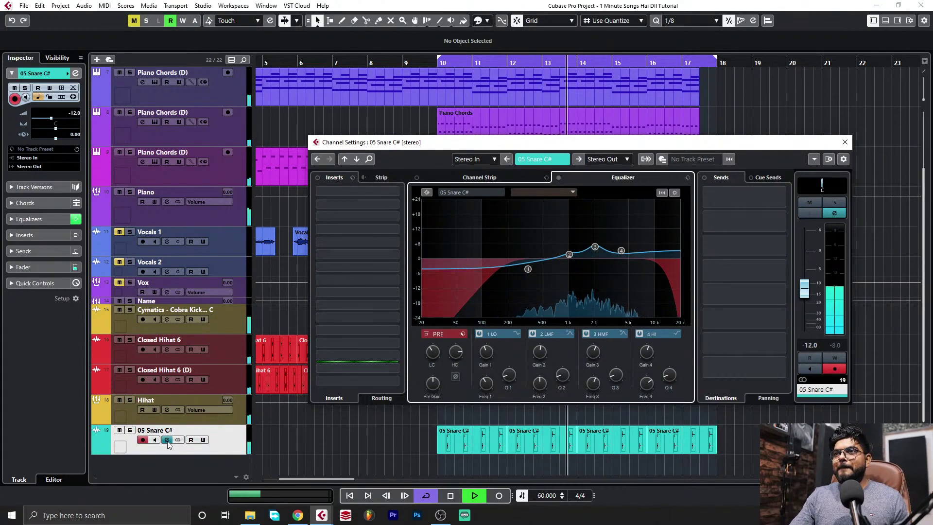
pyautogui.press('space')
pyautogui.click(354, 289)
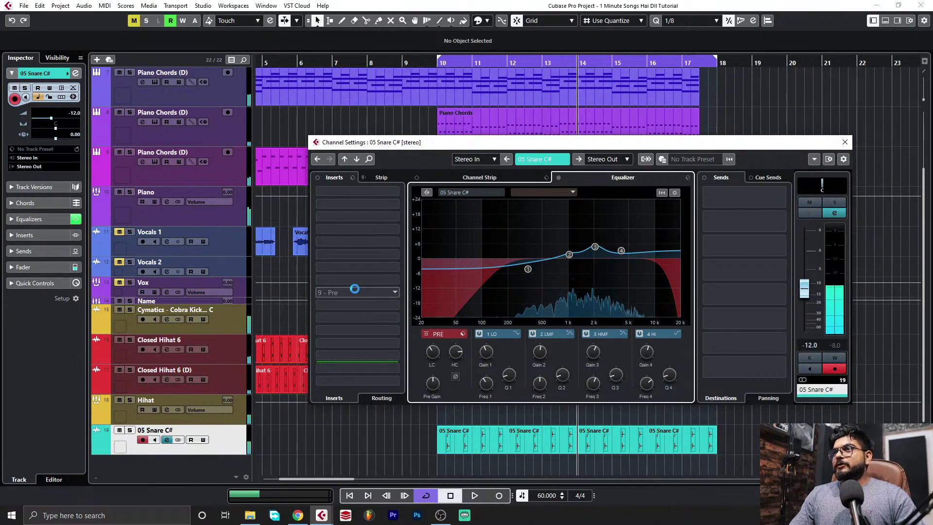
pyautogui.click(844, 143)
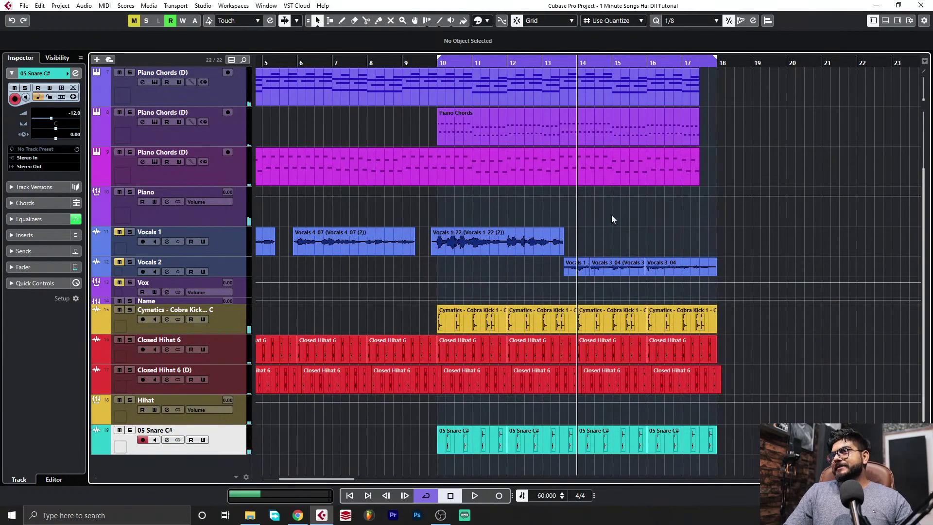